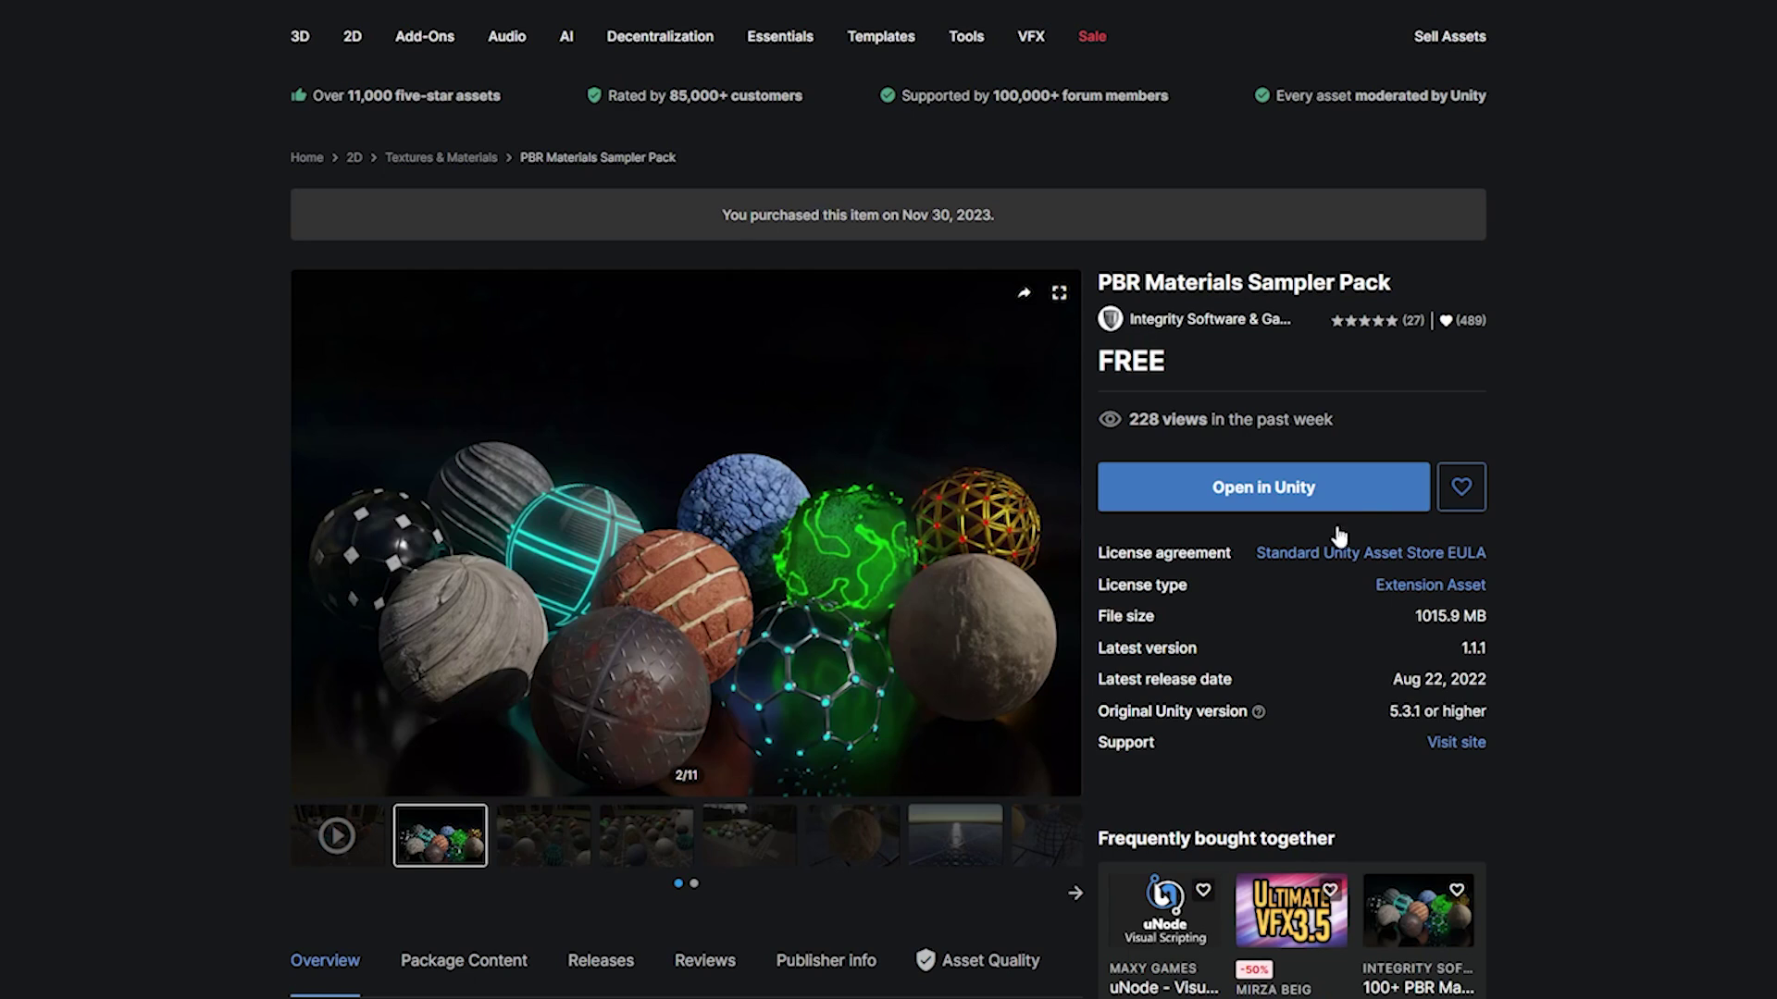
pyautogui.moveTo(900, 670)
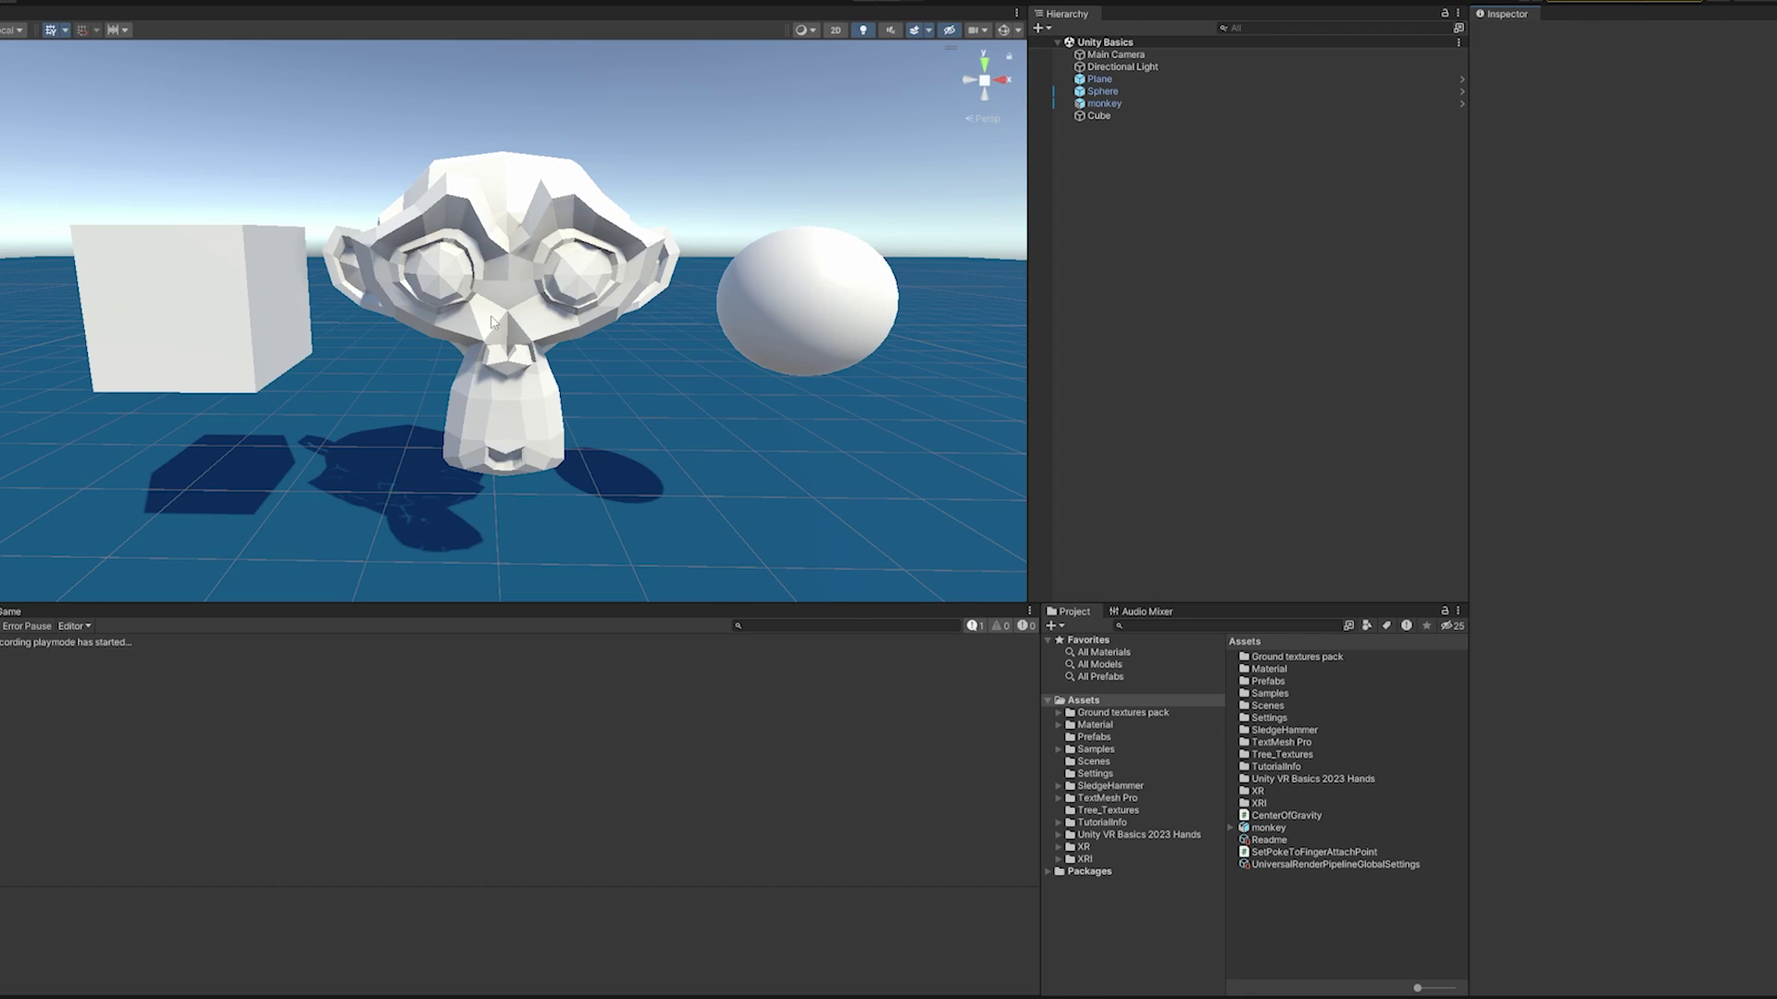
pyautogui.moveTo(493, 322)
pyautogui.keyDown('alt'); pyautogui.mouseDown()
pyautogui.moveTo(460, 314)
pyautogui.moveTo(495, 313)
pyautogui.mouseUp(); pyautogui.keyUp('alt')
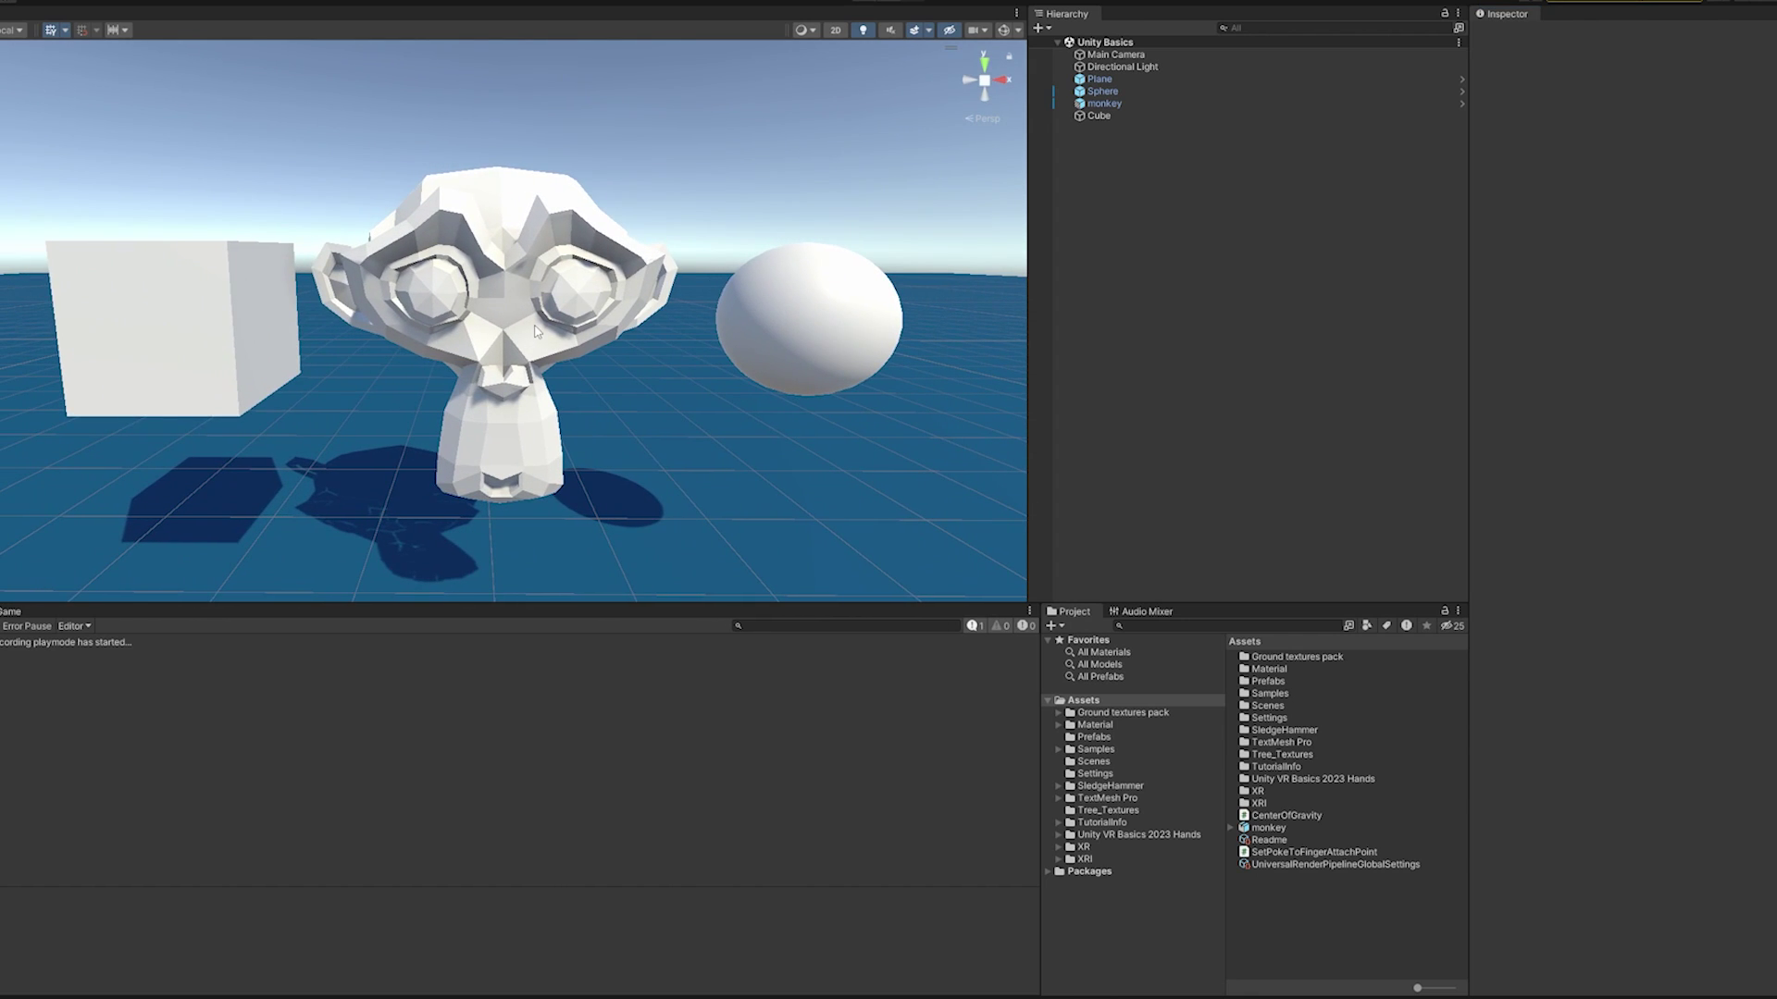
pyautogui.press('w')
pyautogui.press('s')
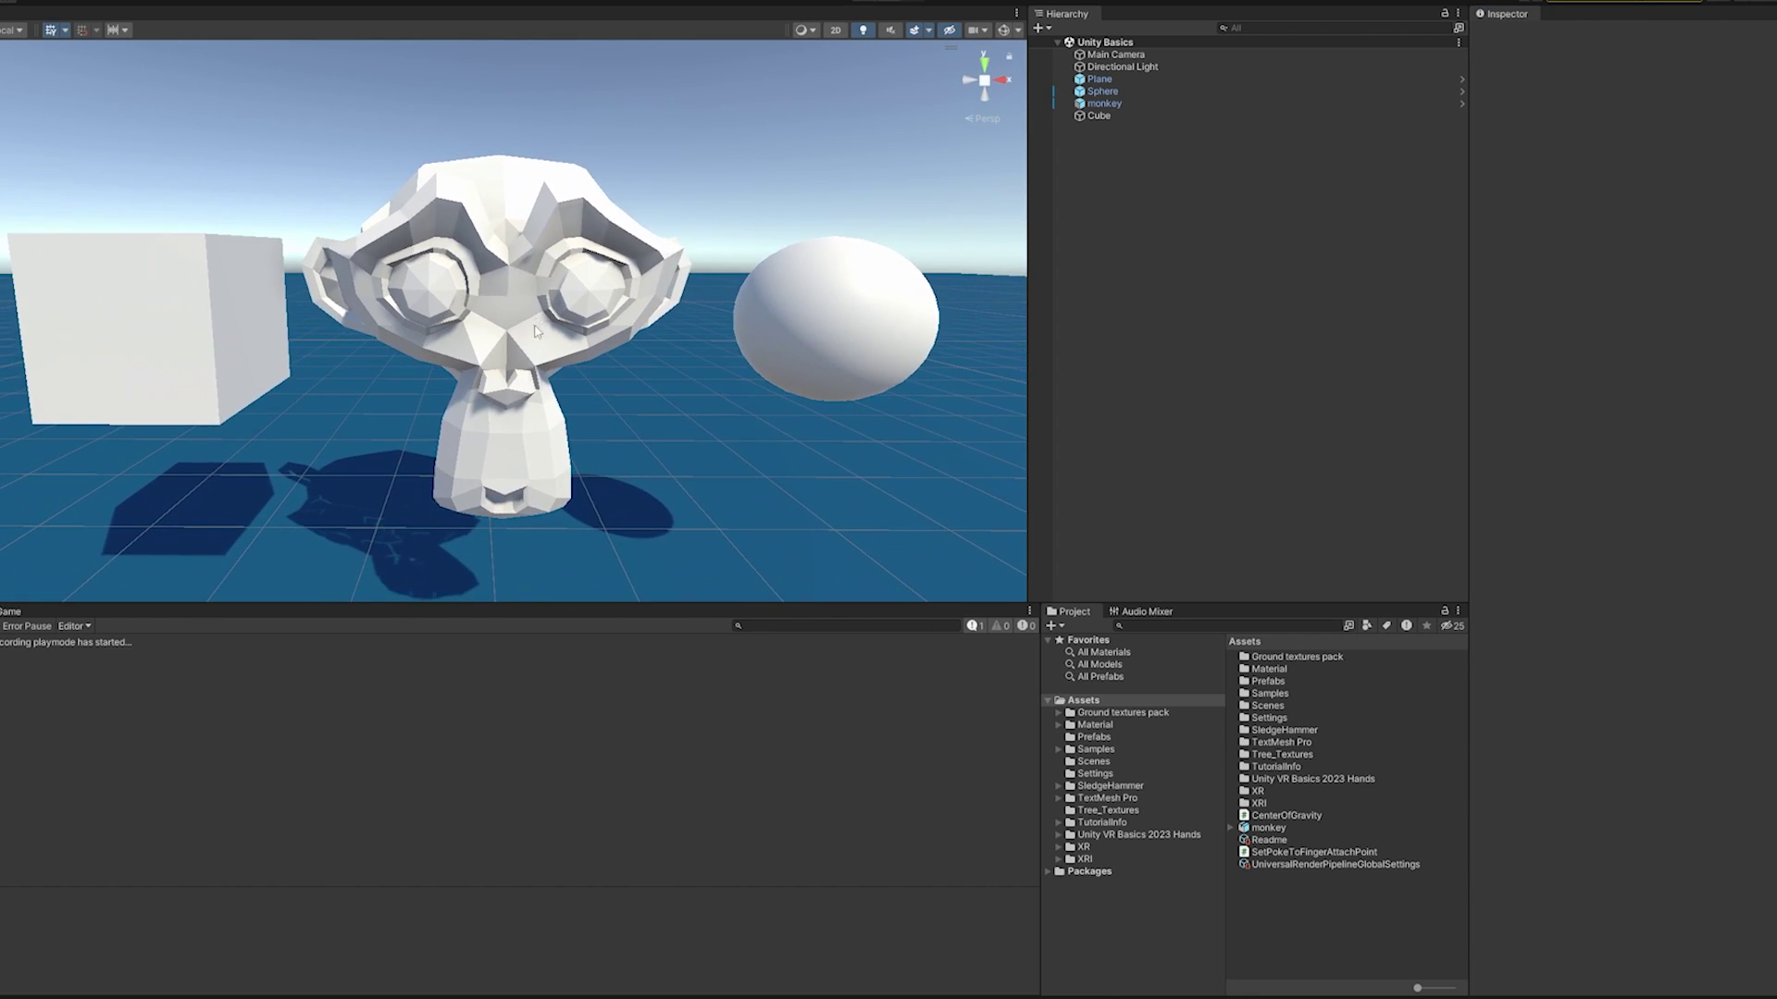
# - Display the scene in Wireframe shading mode and examine the monkey's mesh up close
pyautogui.click(809, 31)
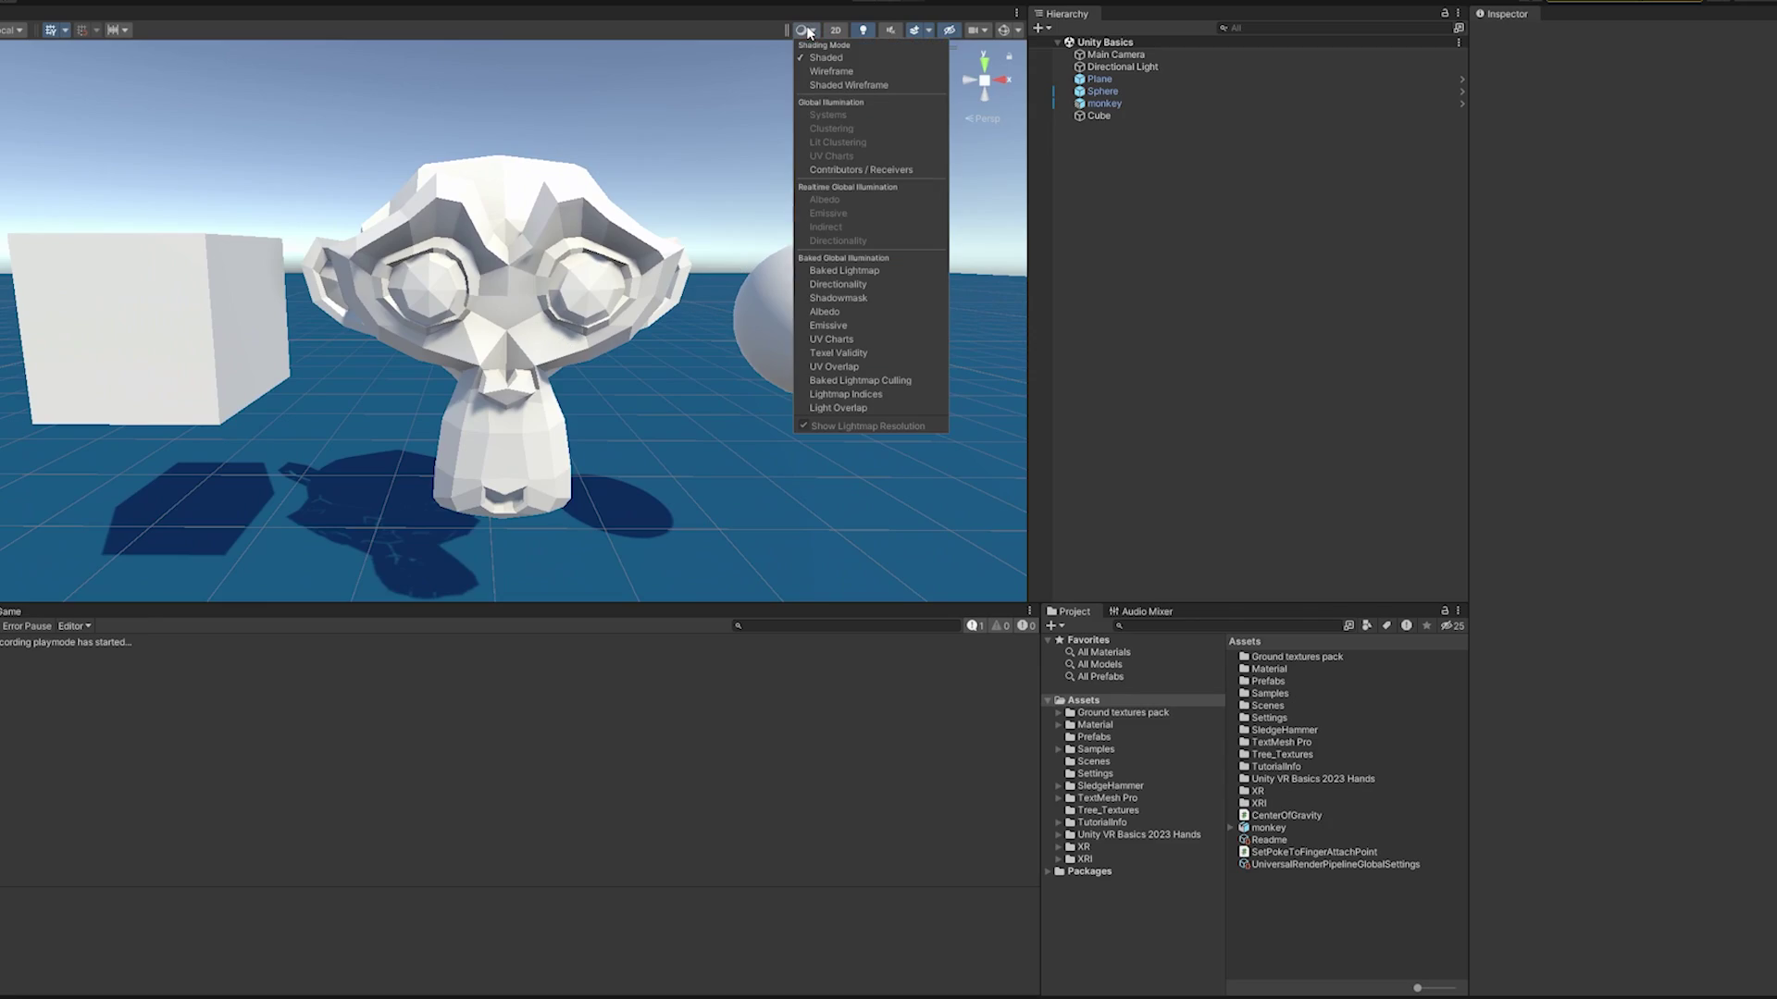
pyautogui.click(831, 71)
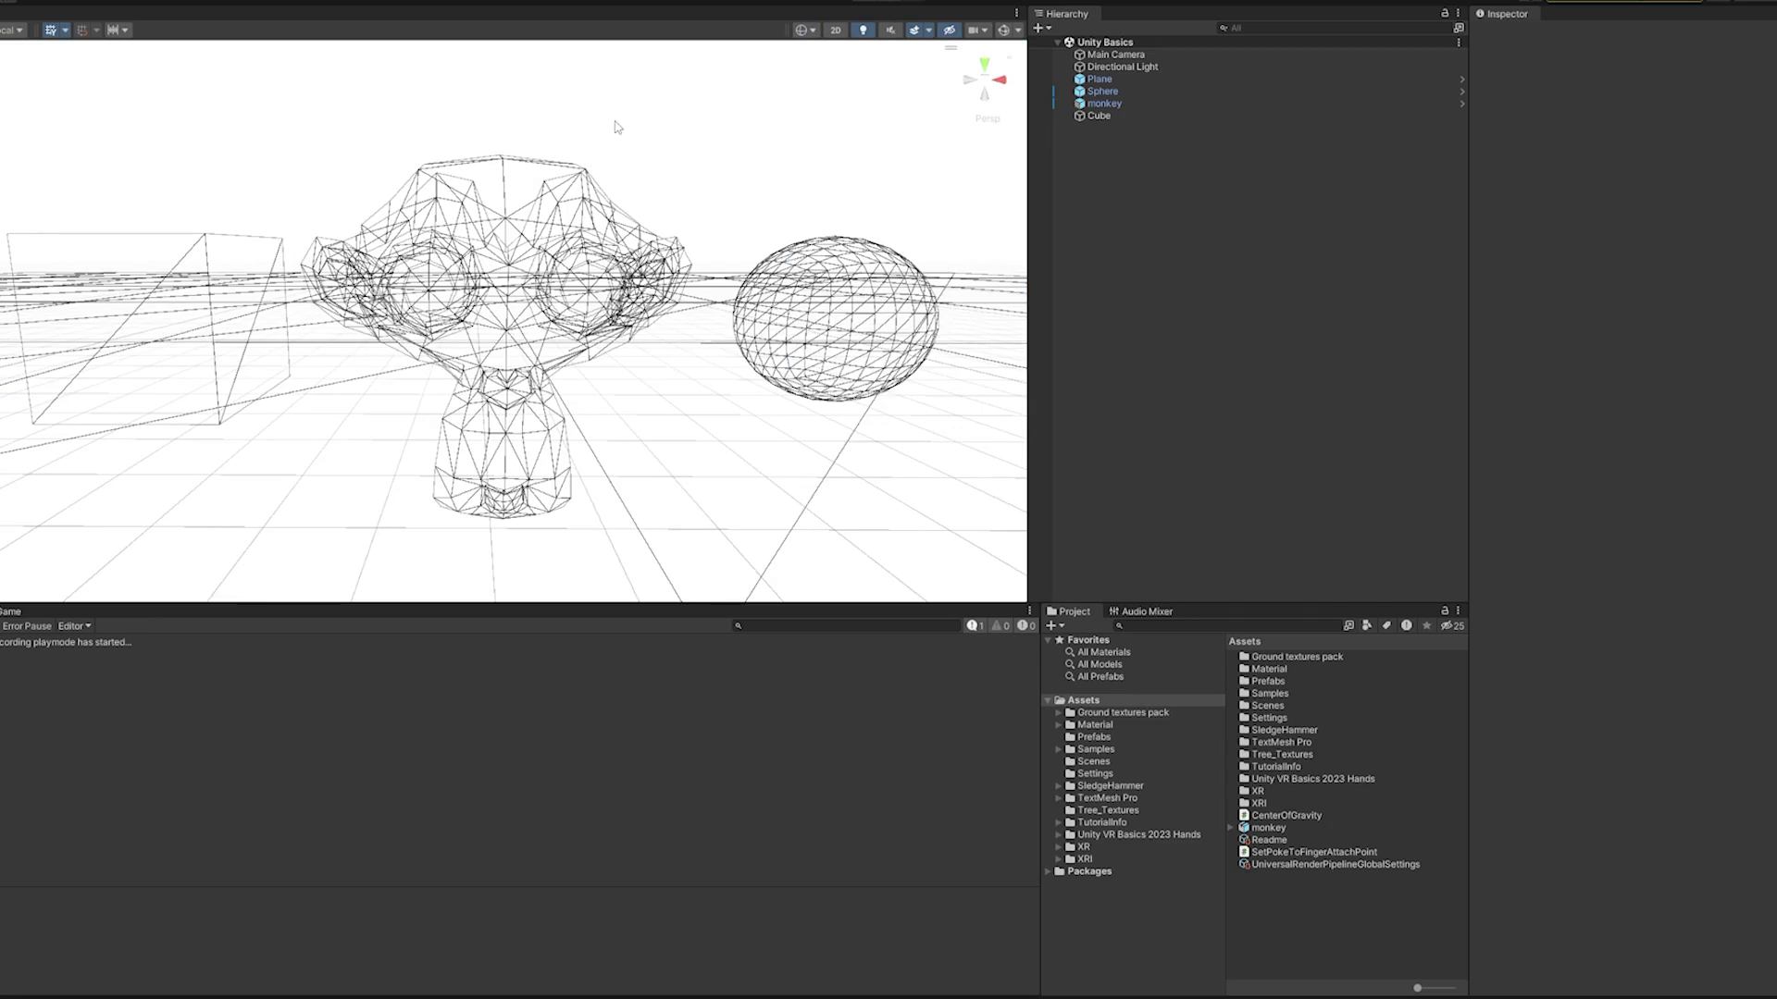
pyautogui.scroll(5, 614, 125)
pyautogui.press('s')
pyautogui.press('d')
pyautogui.moveTo(633, 138); pyautogui.dragTo(696, 121, button='right')
pyautogui.press('a')
pyautogui.keyDown('alt'); pyautogui.moveTo(697, 120); pyautogui.dragTo(740, 117); pyautogui.keyUp('alt')
# - Return the scene display to Shaded mode and view the monkey between the cube and the sphere
pyautogui.click(803, 30)
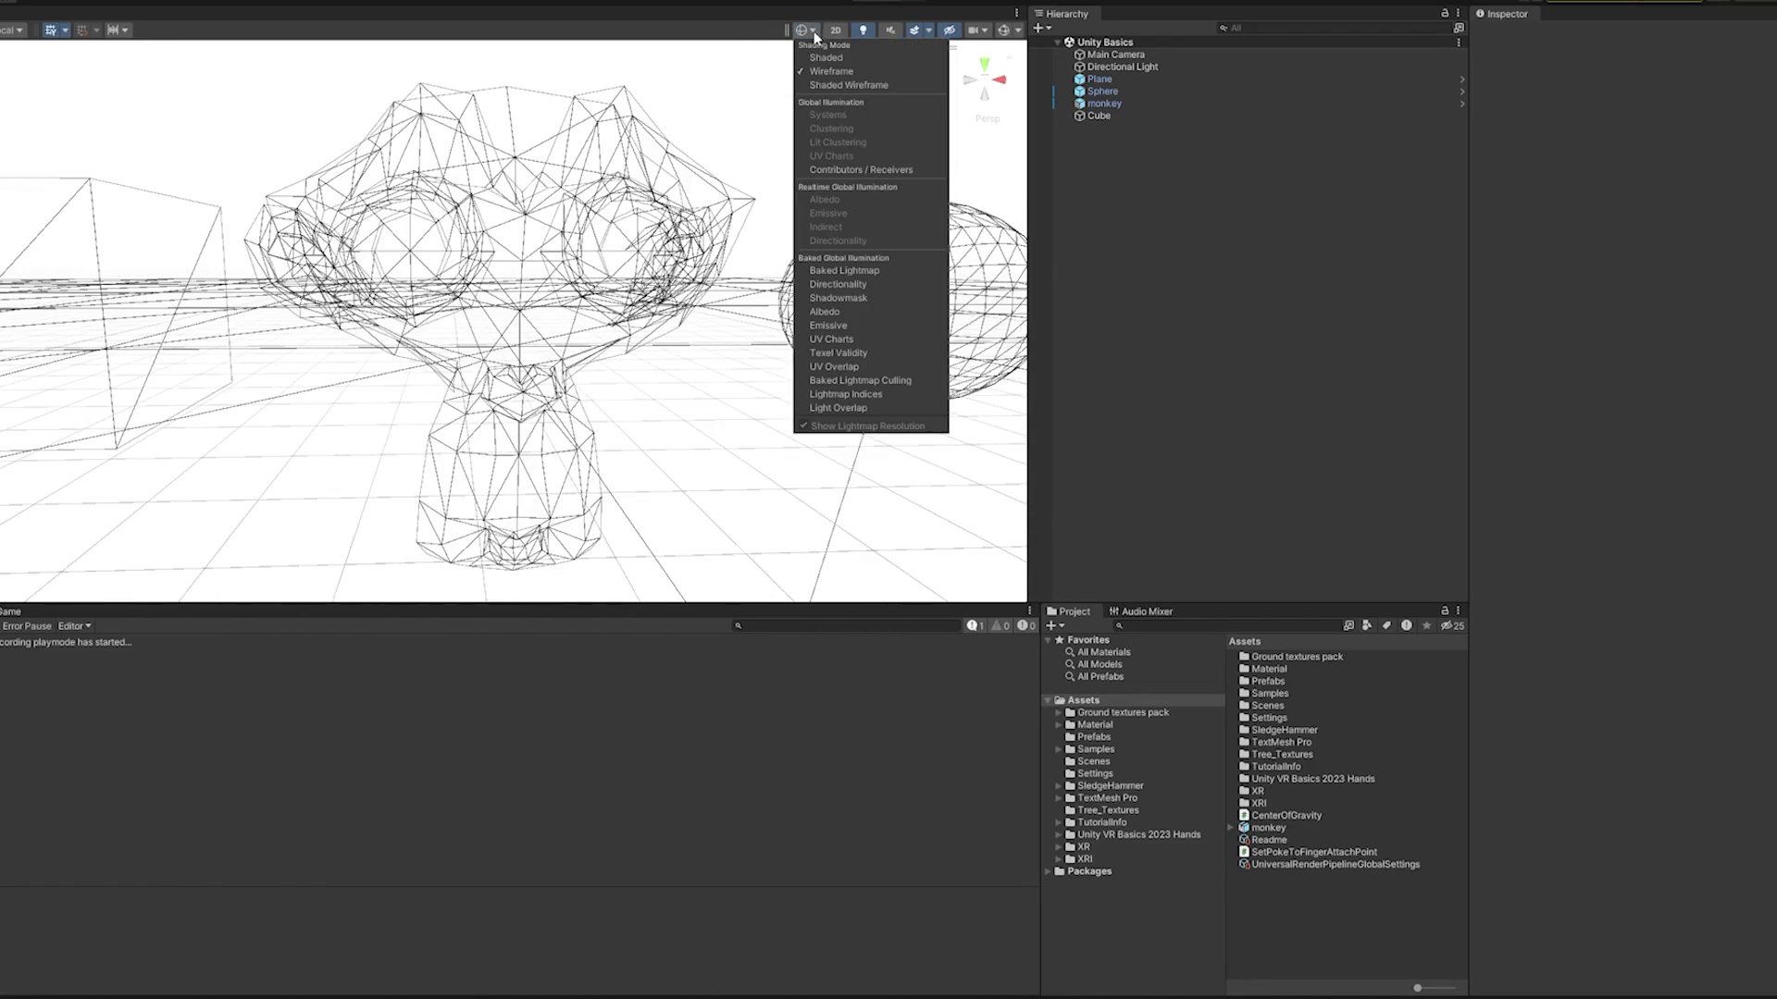
pyautogui.click(822, 59)
pyautogui.press('s')
pyautogui.moveTo(544, 166); pyautogui.dragTo(544, 167, button='right')
pyautogui.press('w')
pyautogui.press('s')
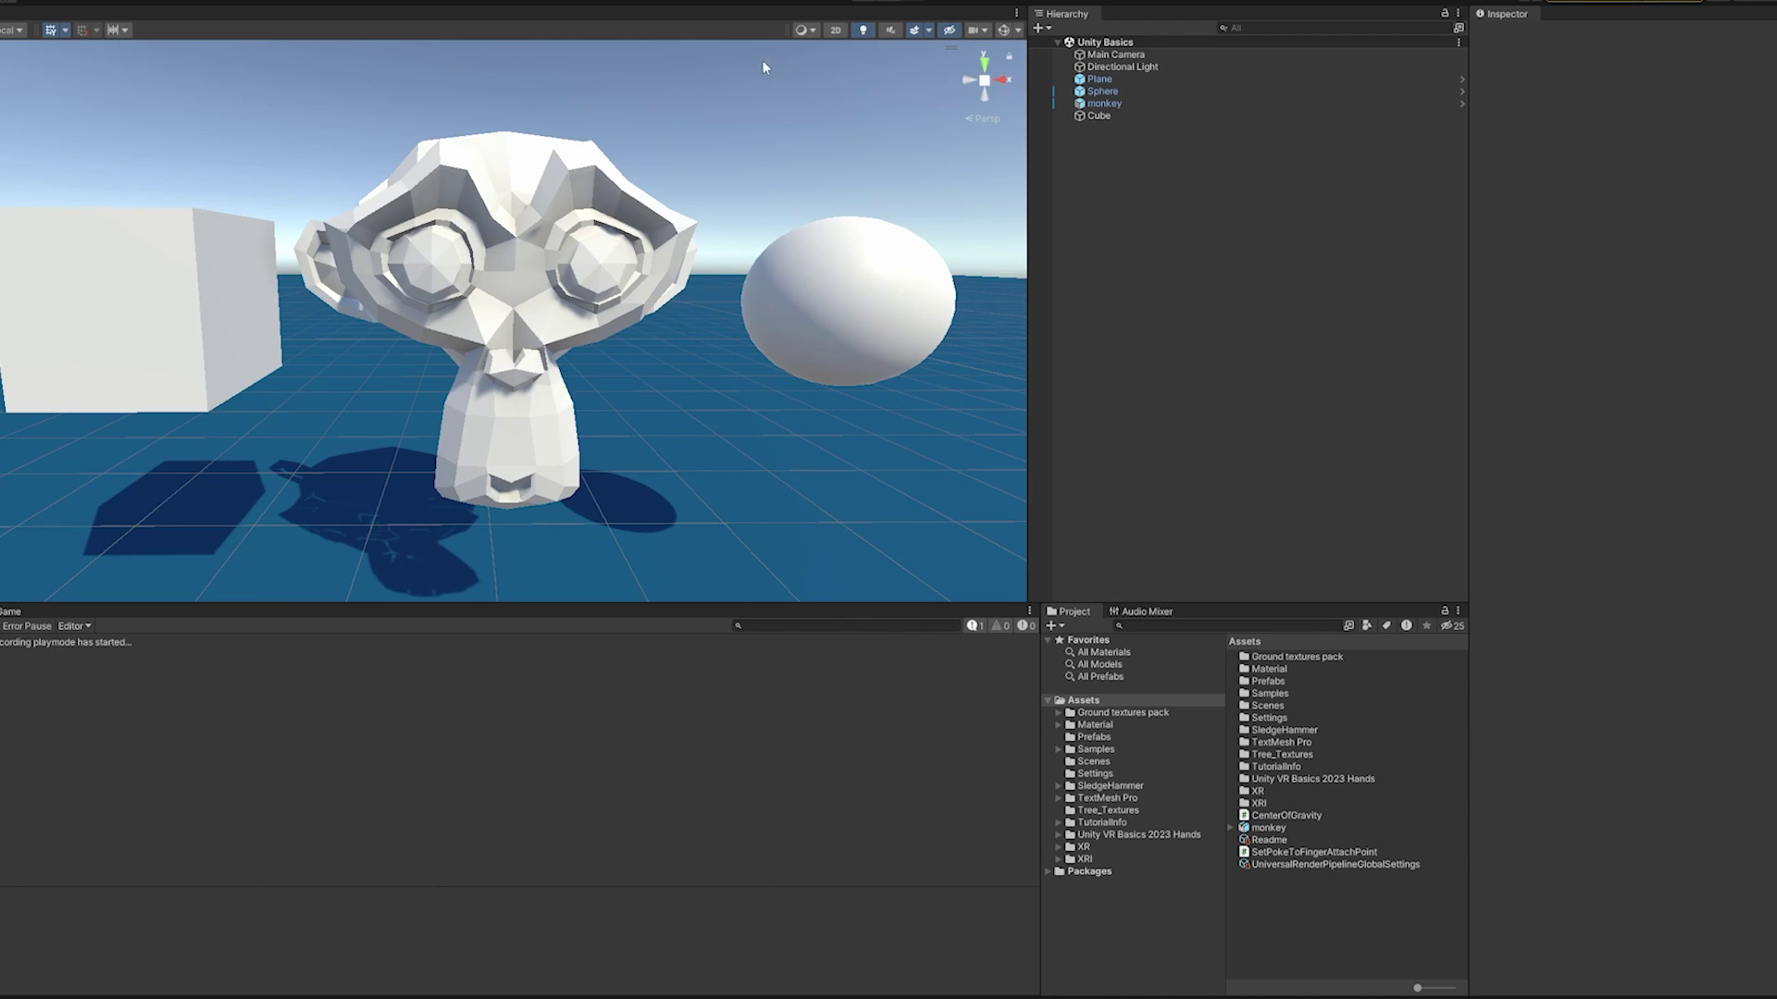
# - Compare the three models in Wireframe and Shaded modes, leaving the scene display on Shaded
pyautogui.click(805, 29)
pyautogui.click(831, 72)
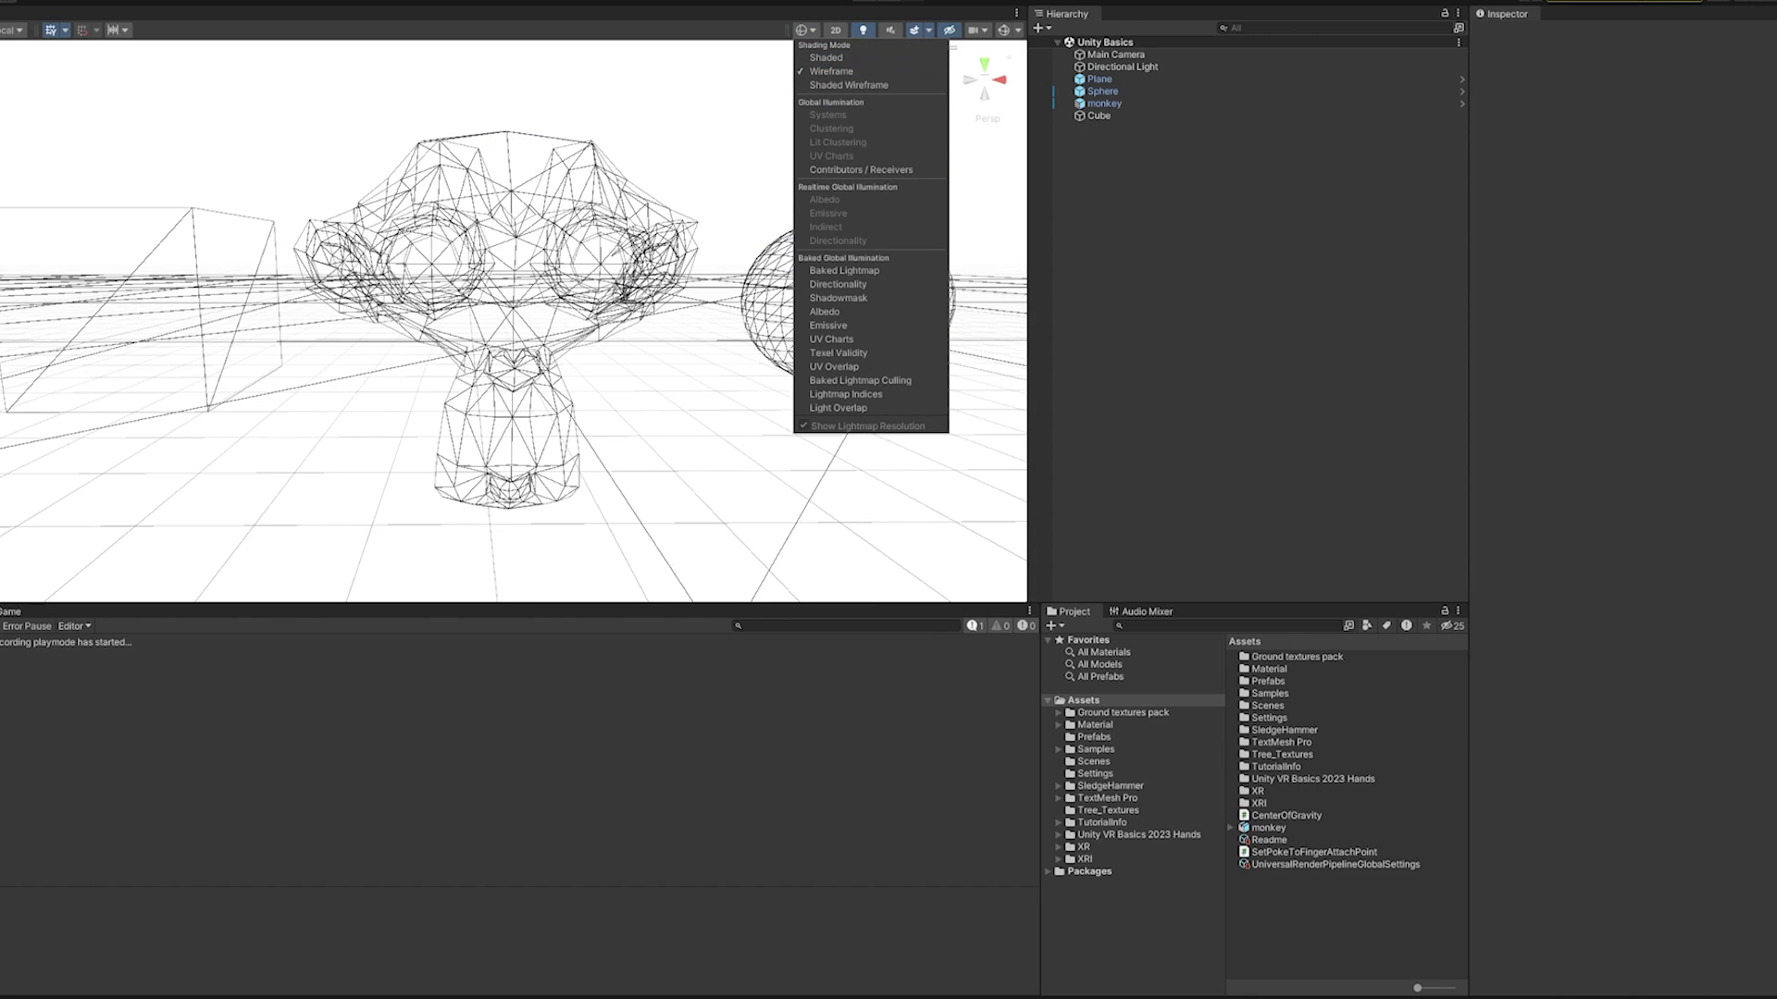
pyautogui.click(825, 58)
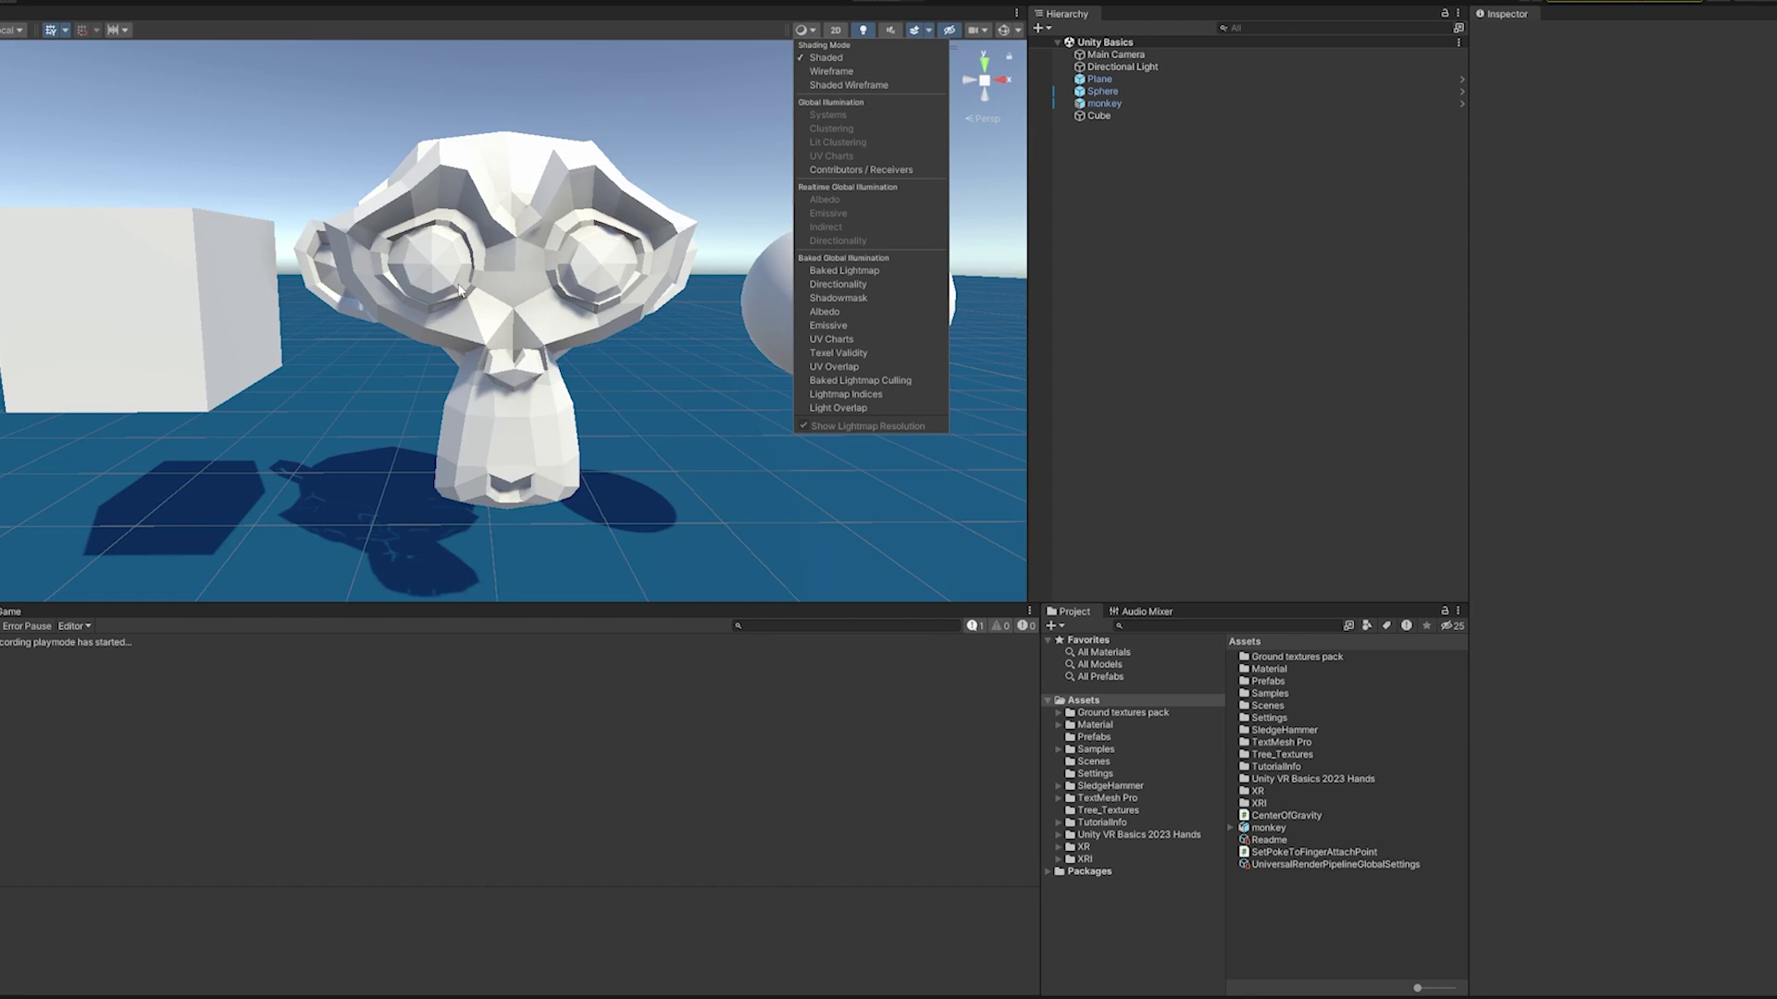
pyautogui.click(564, 97)
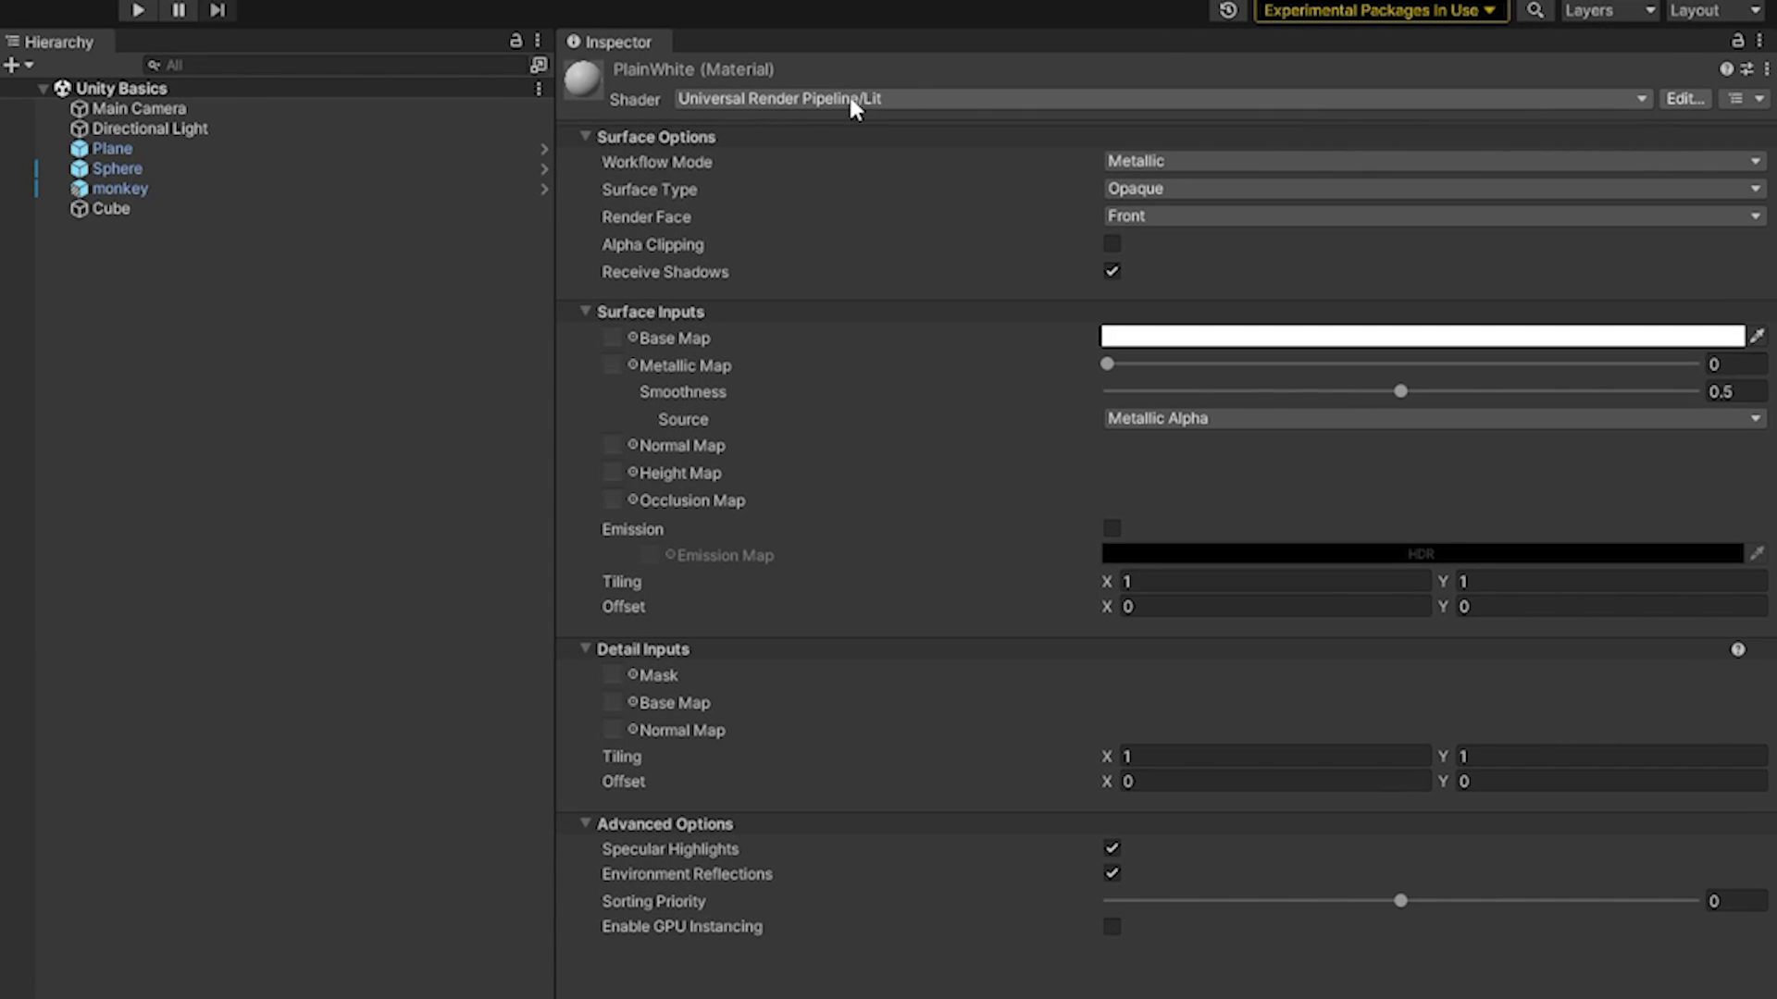
# - Change the PlainWhite material's shader to Standard
pyautogui.click(850, 100)
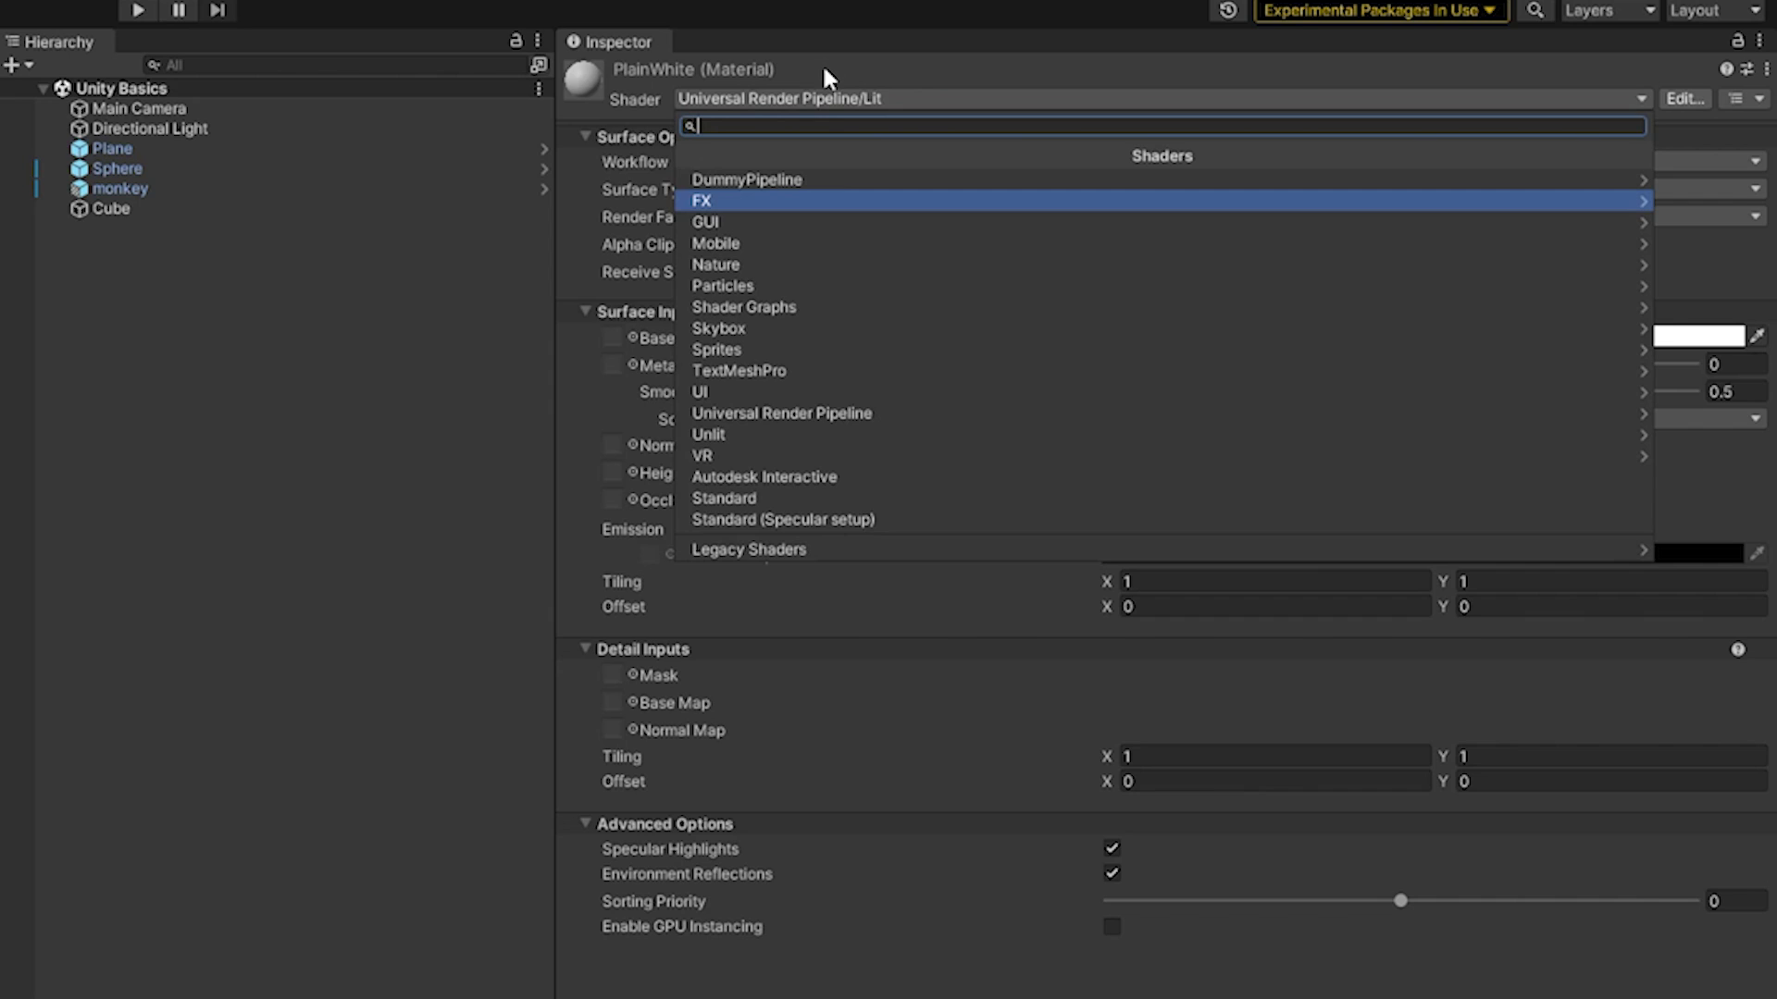
pyautogui.click(822, 63)
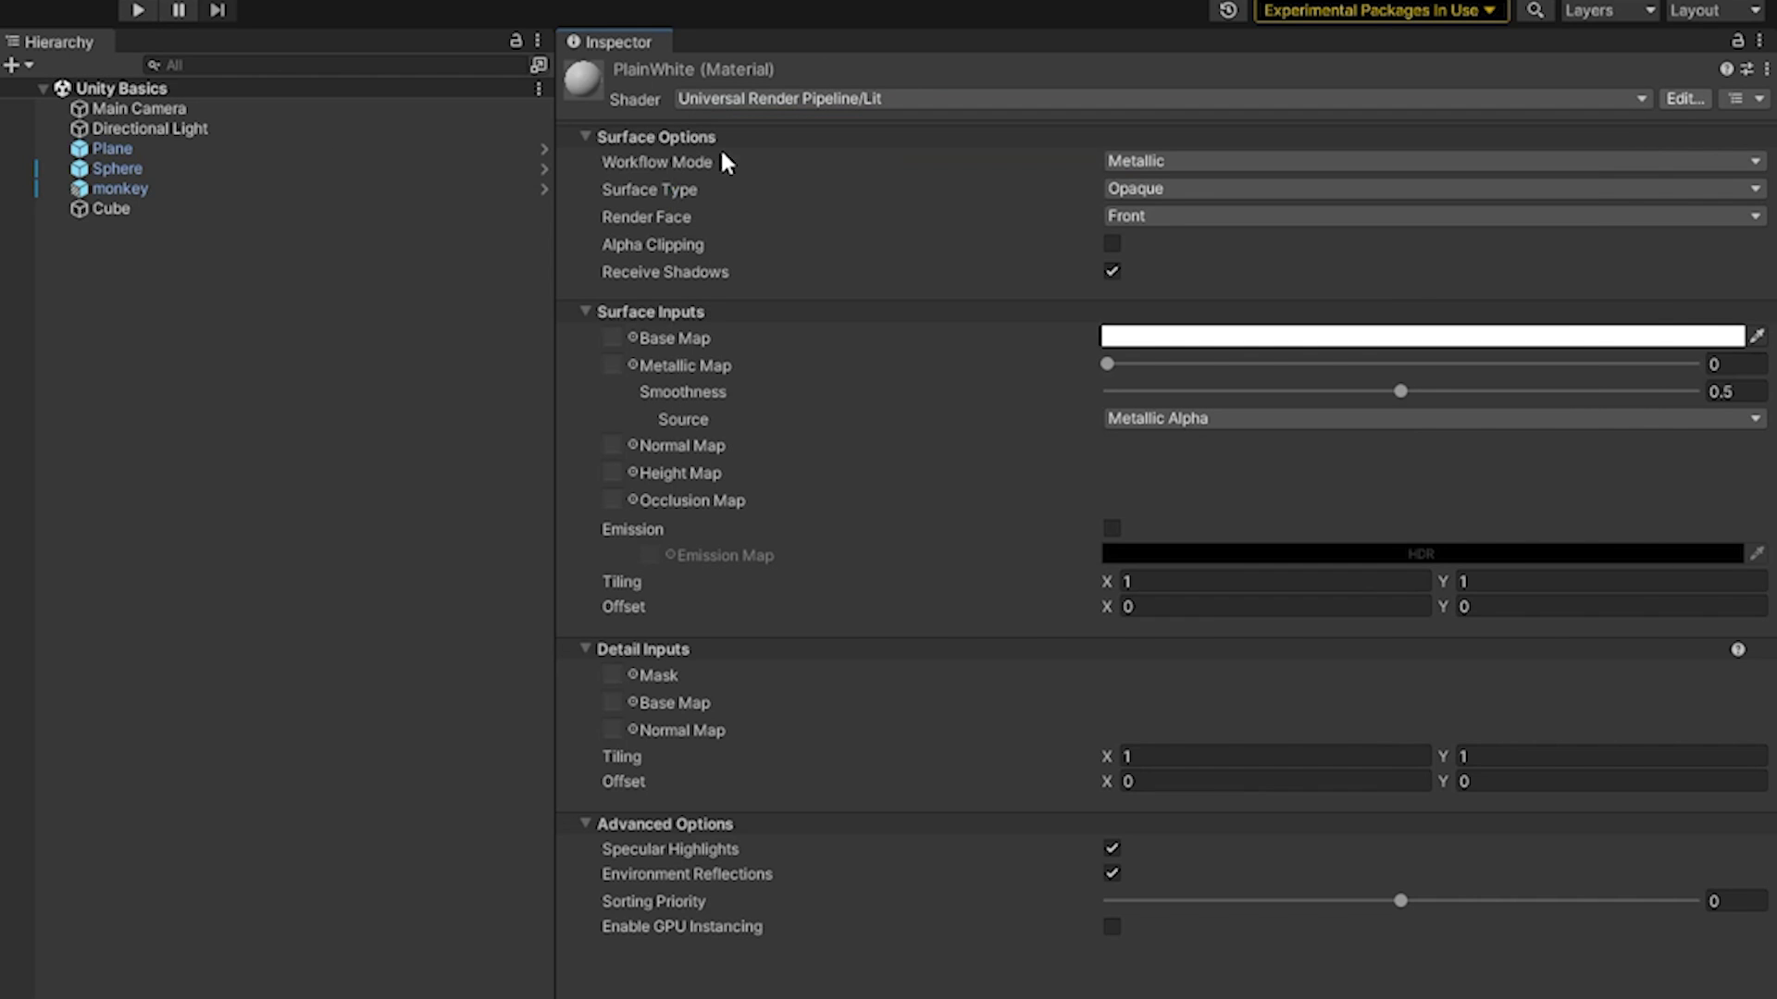
pyautogui.click(772, 98)
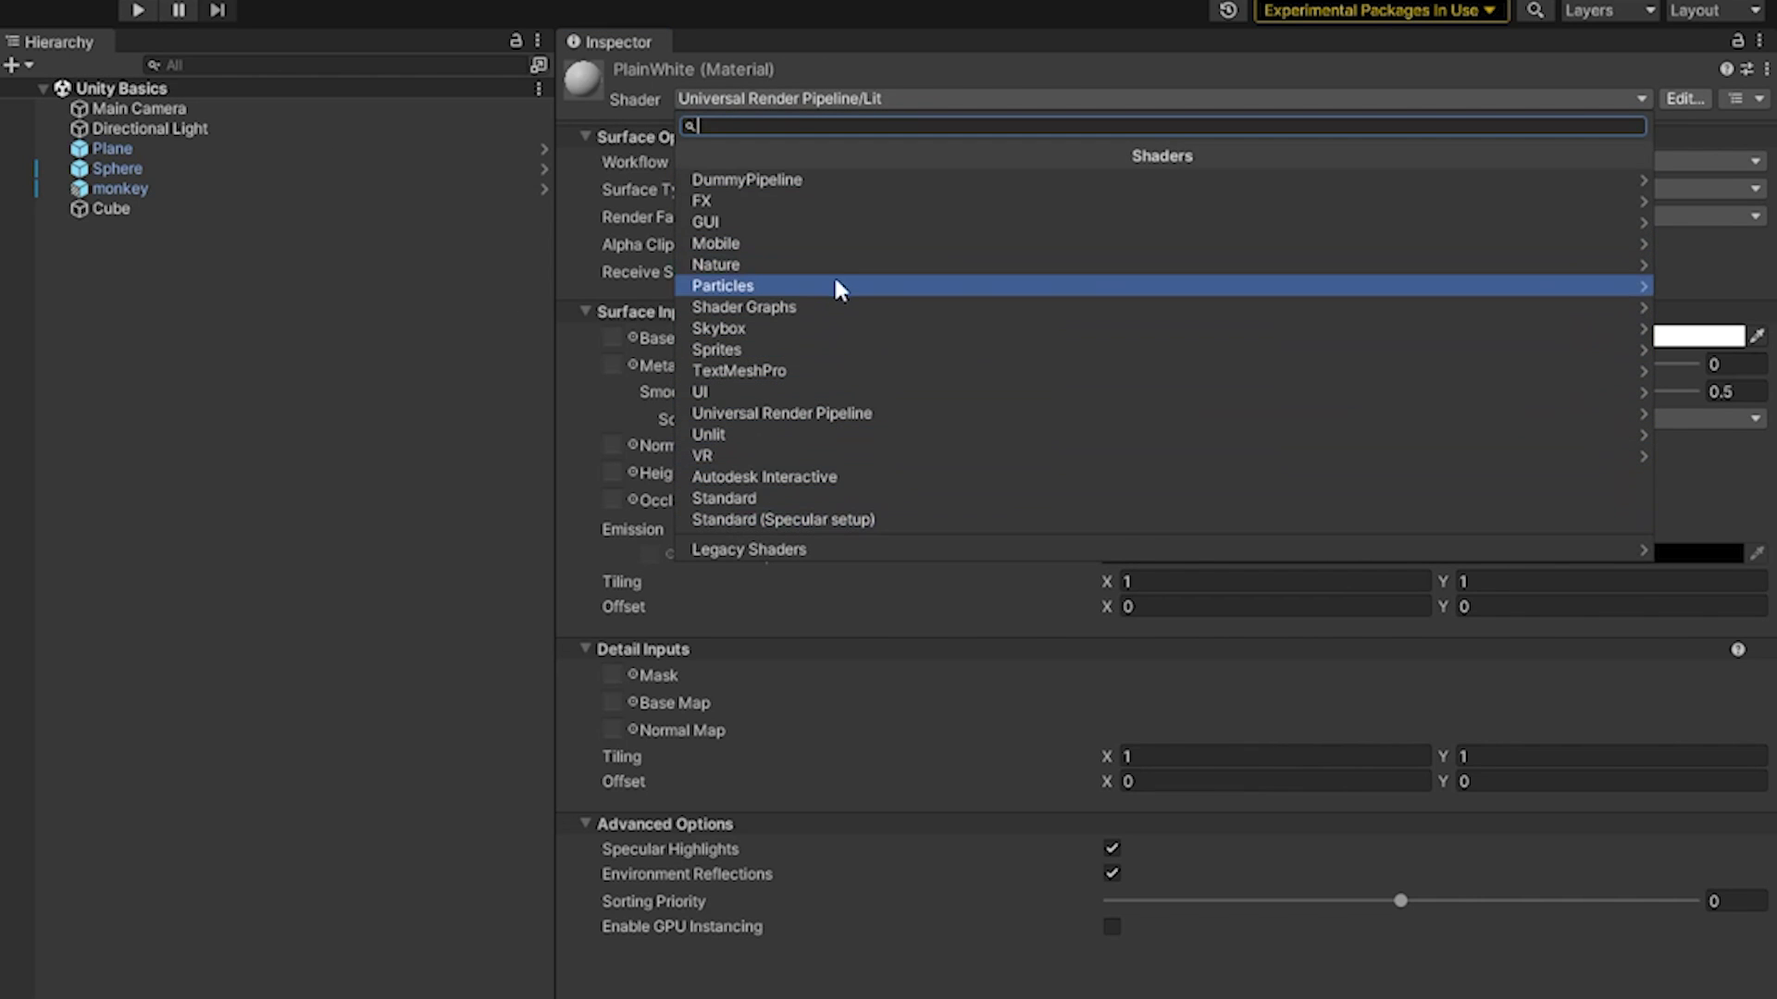
pyautogui.click(874, 500)
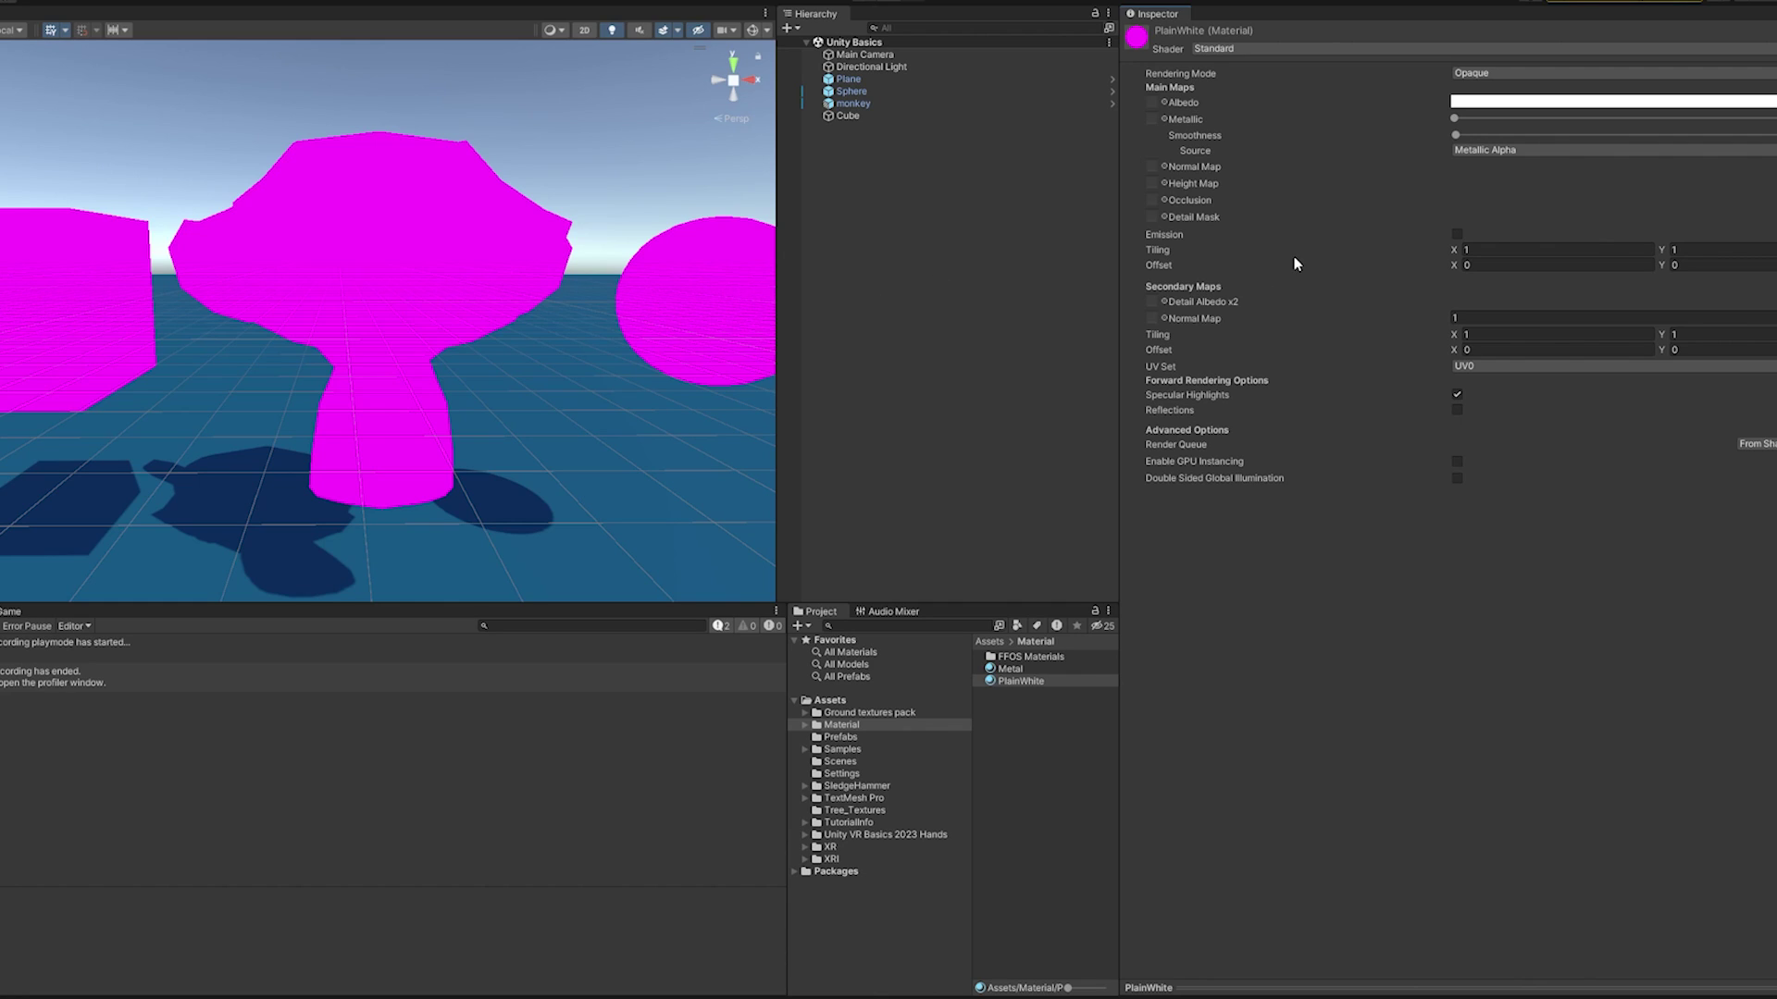
# - Set the PlainWhite material's shader back to Universal Render Pipeline/Lit
pyautogui.click(1240, 49)
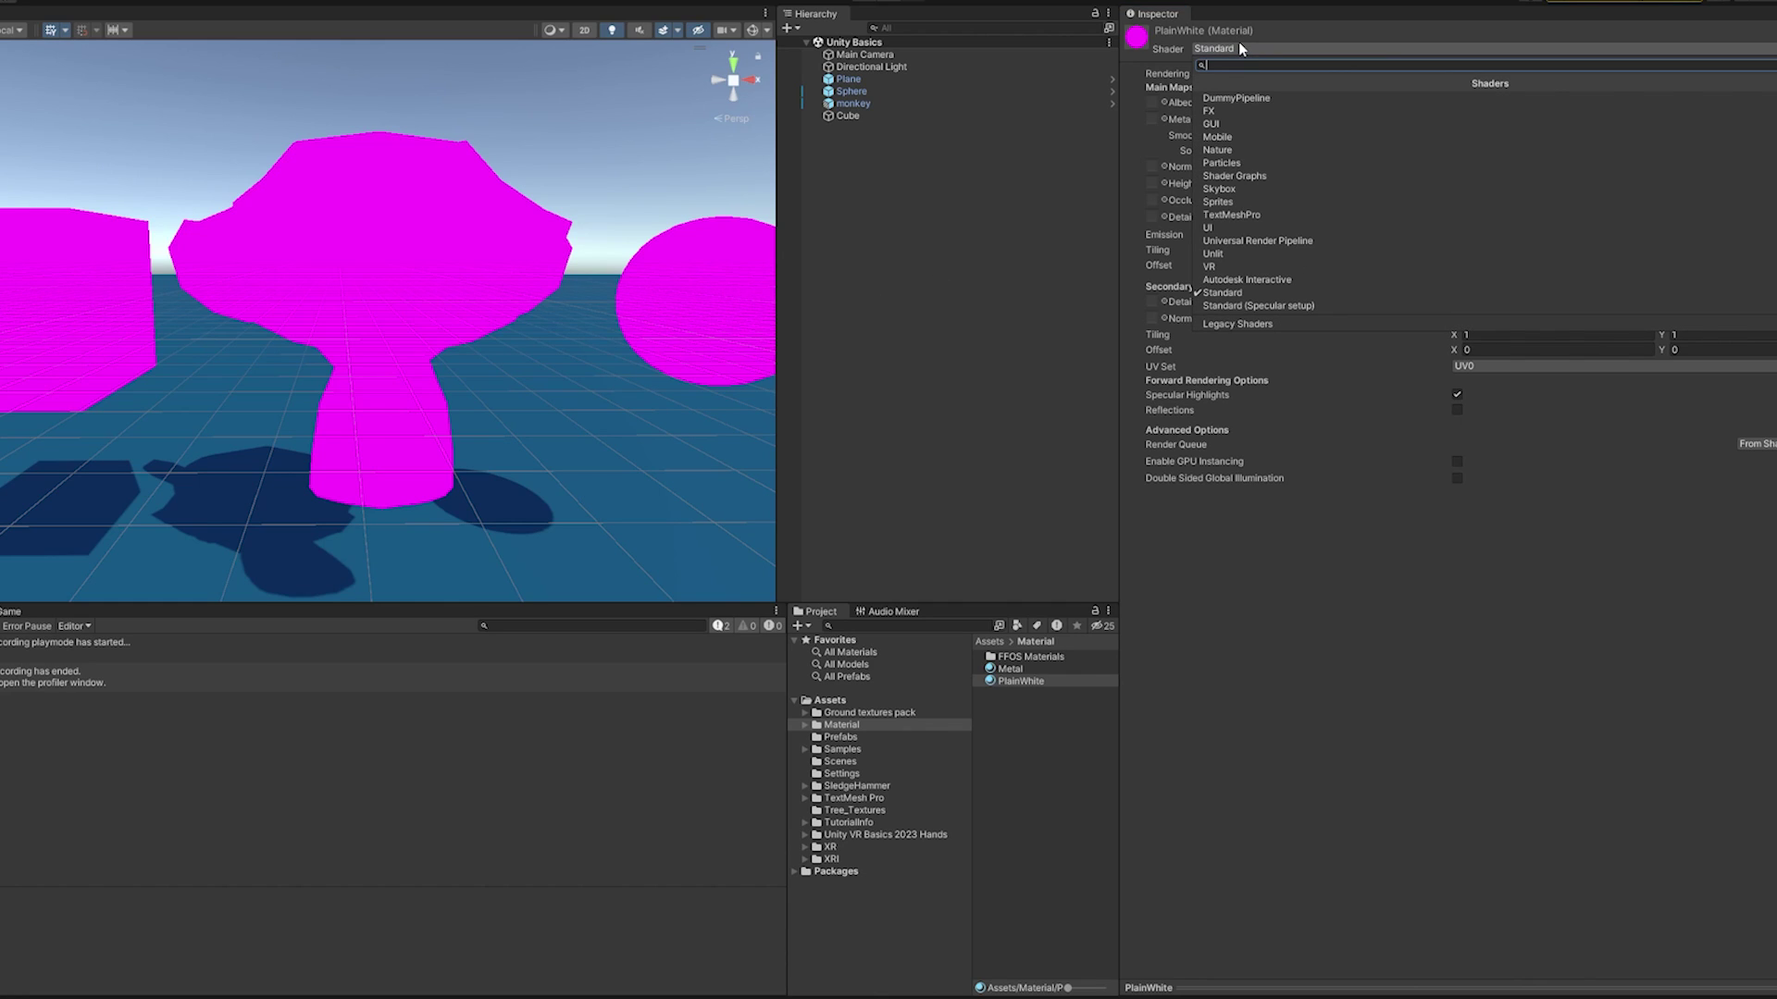
pyautogui.click(1259, 242)
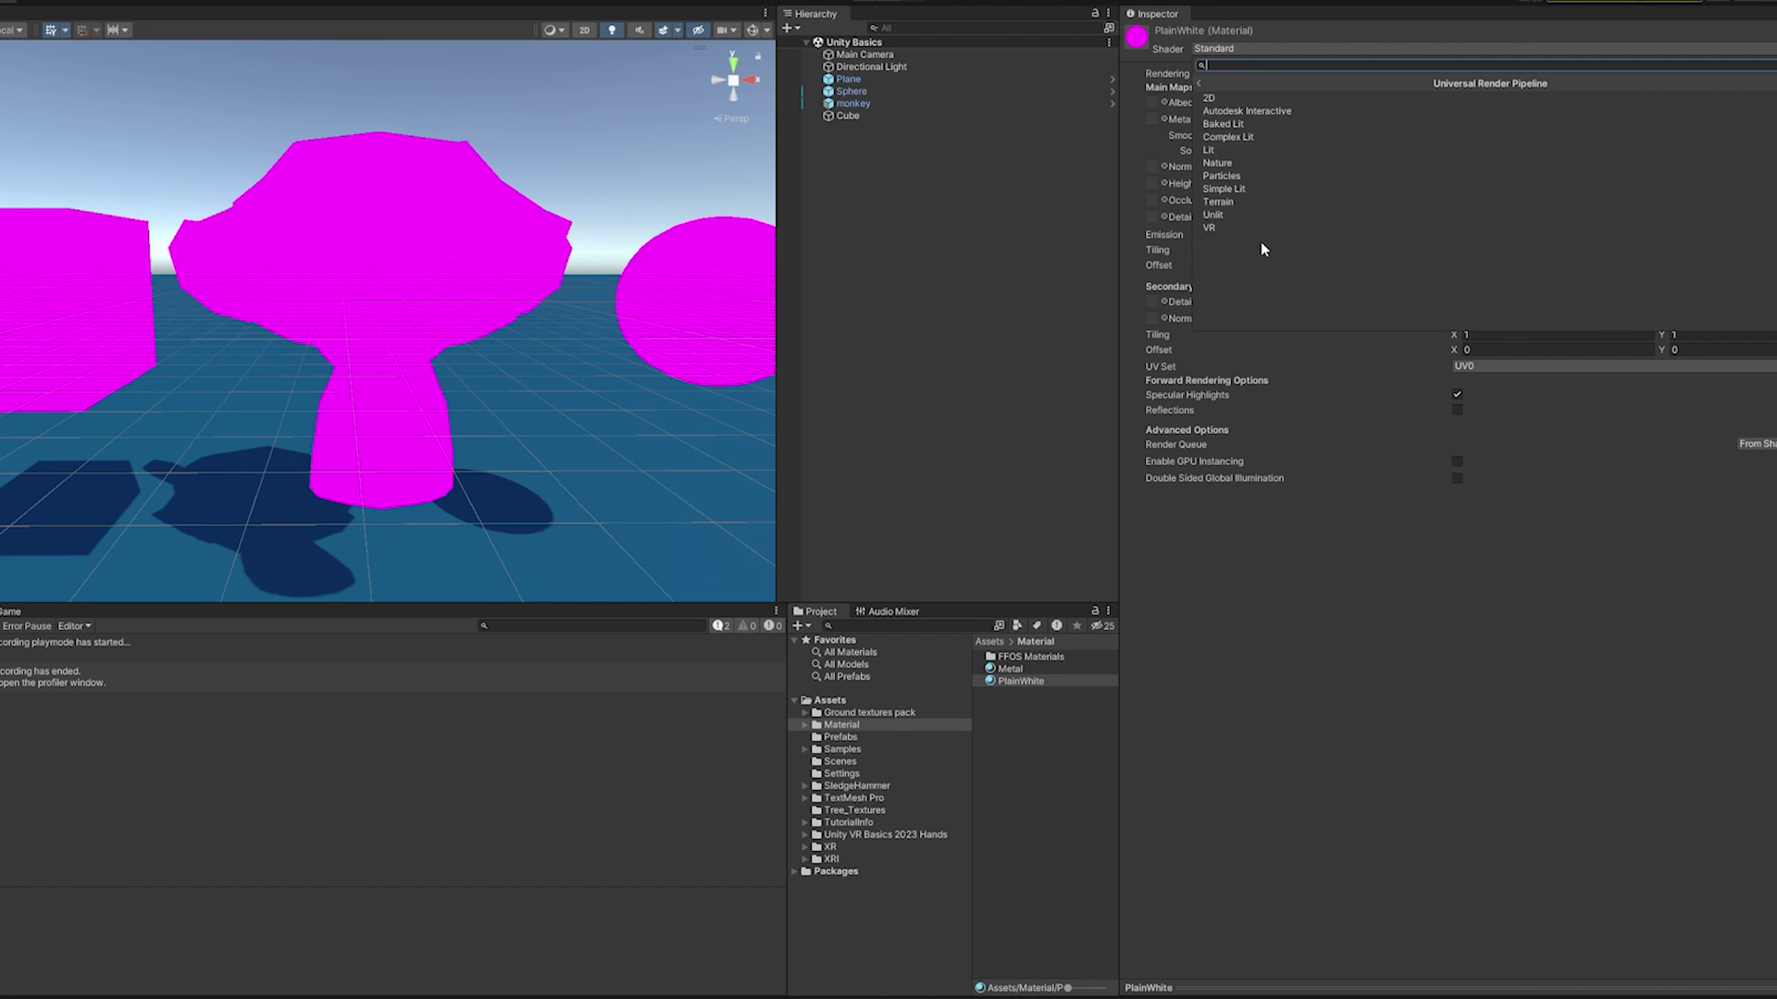
pyautogui.click(1235, 149)
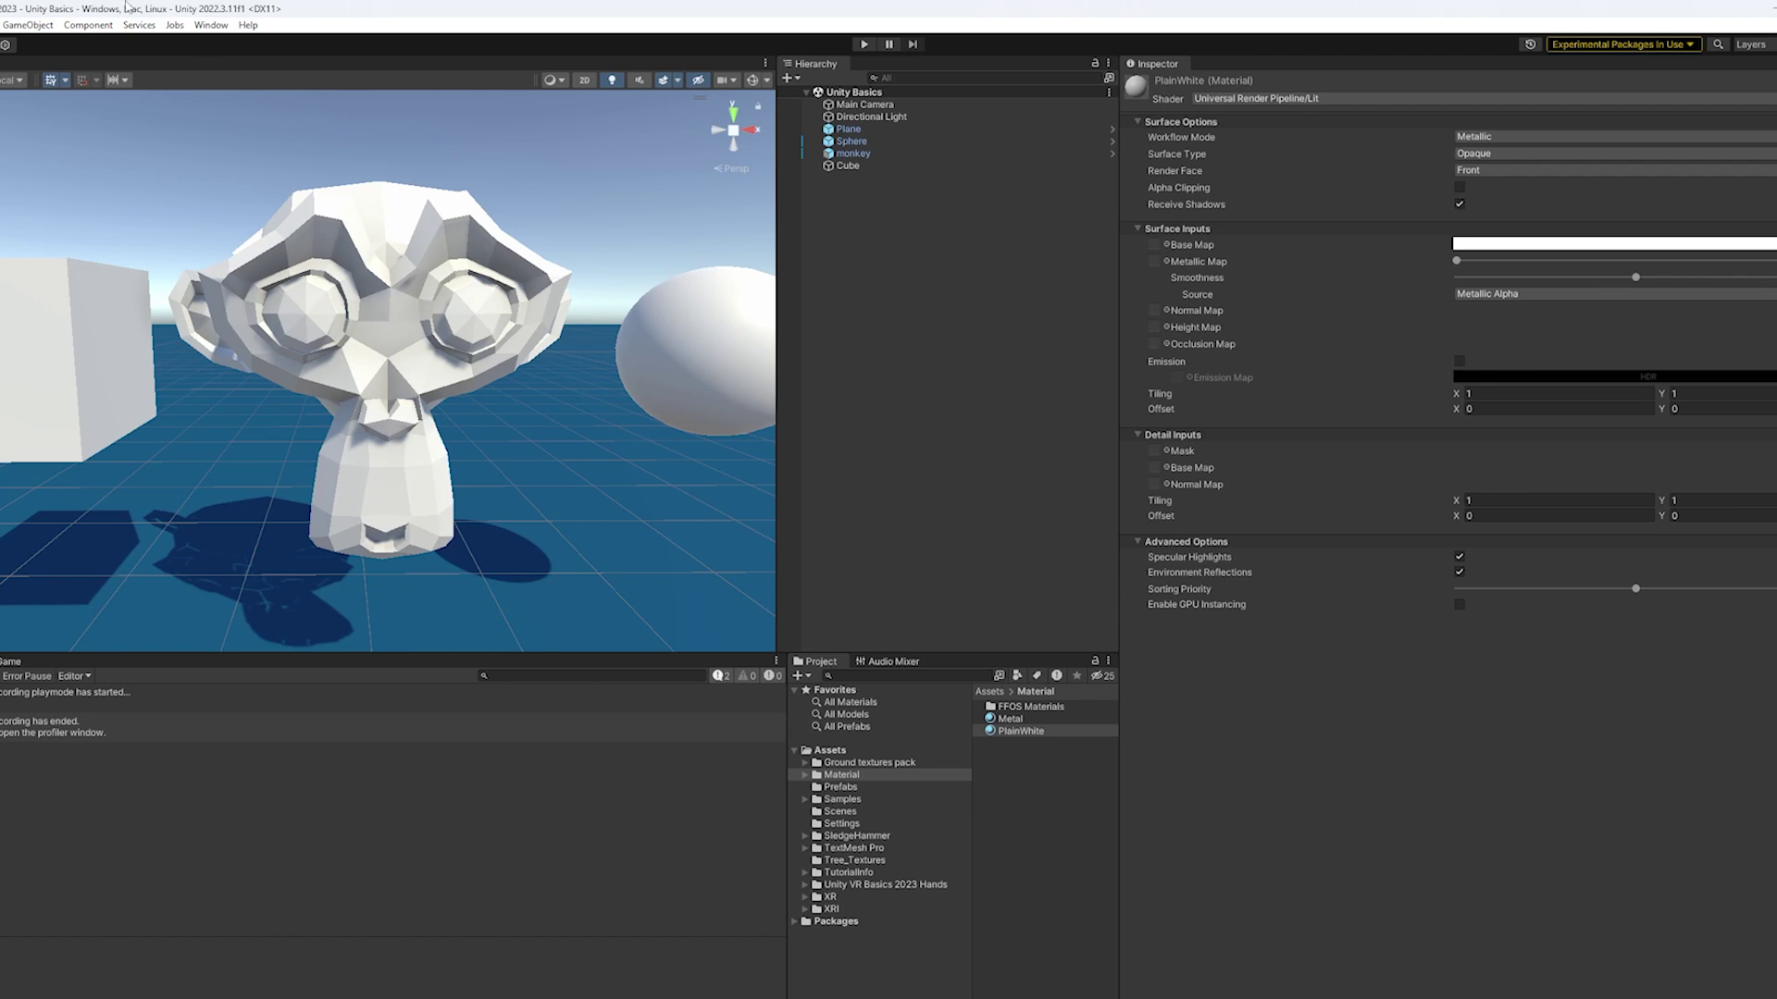
# - Import the PBR Materials Sampler Pack into the project through the Package Manager and close the manager
pyautogui.click(211, 25)
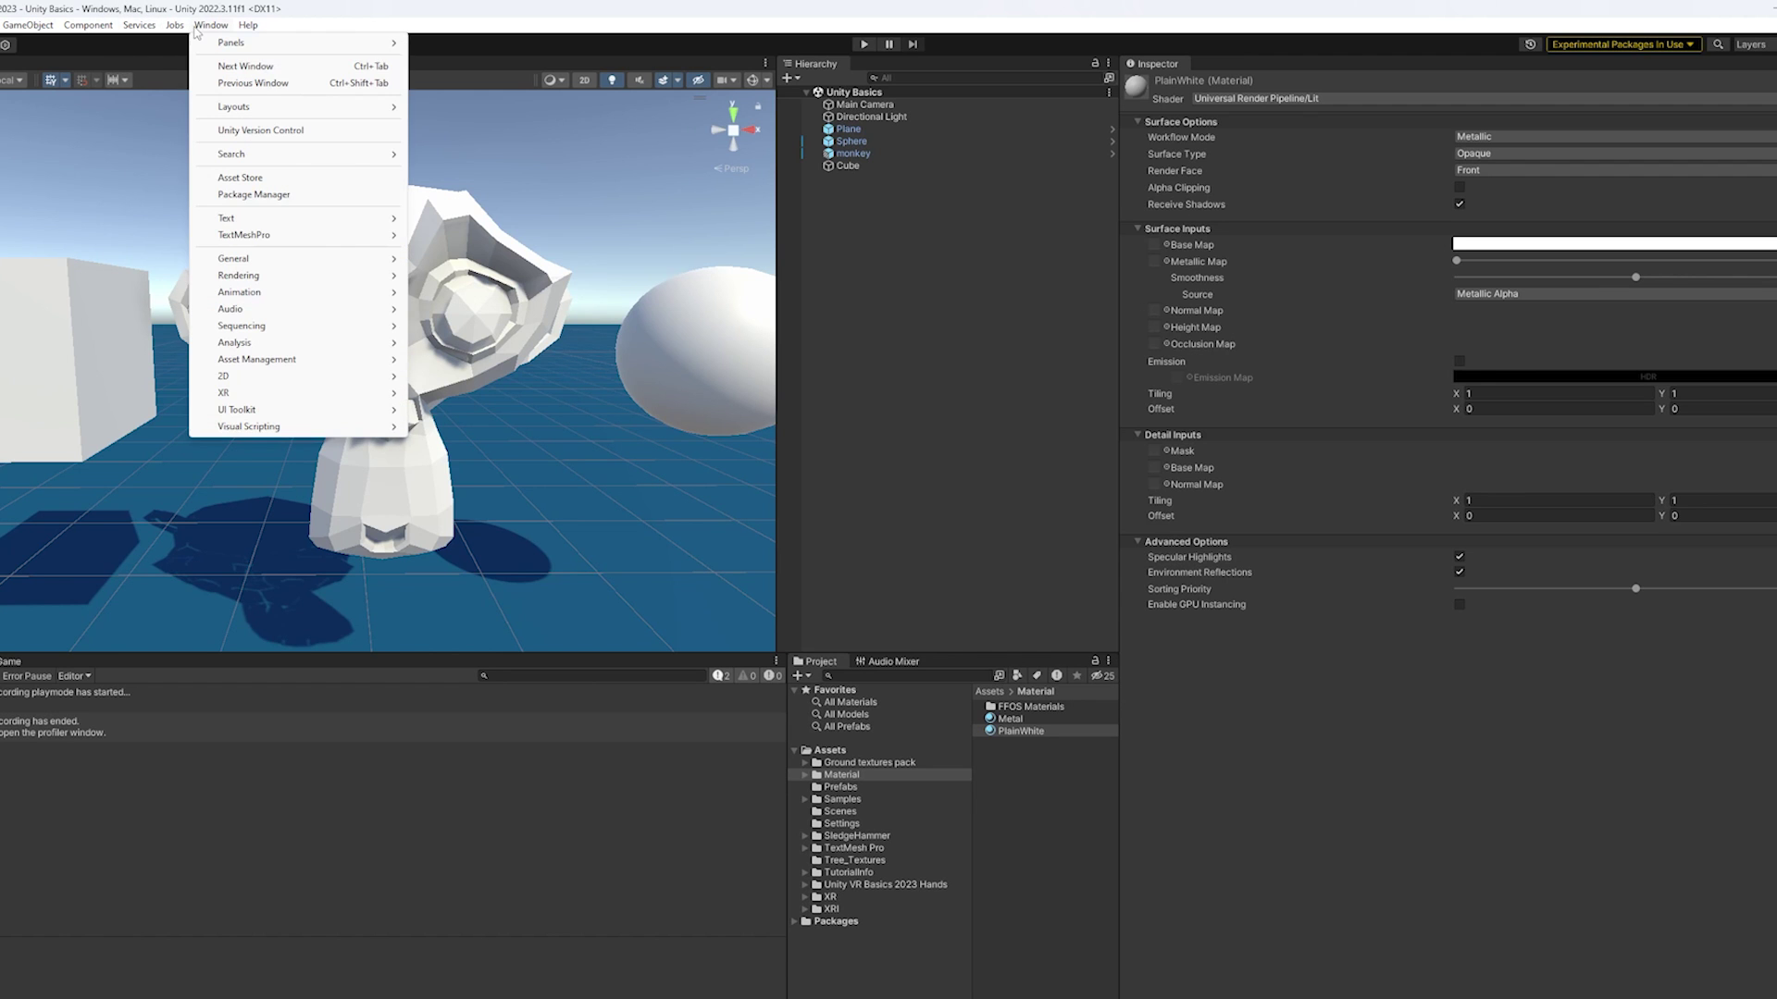
pyautogui.click(253, 195)
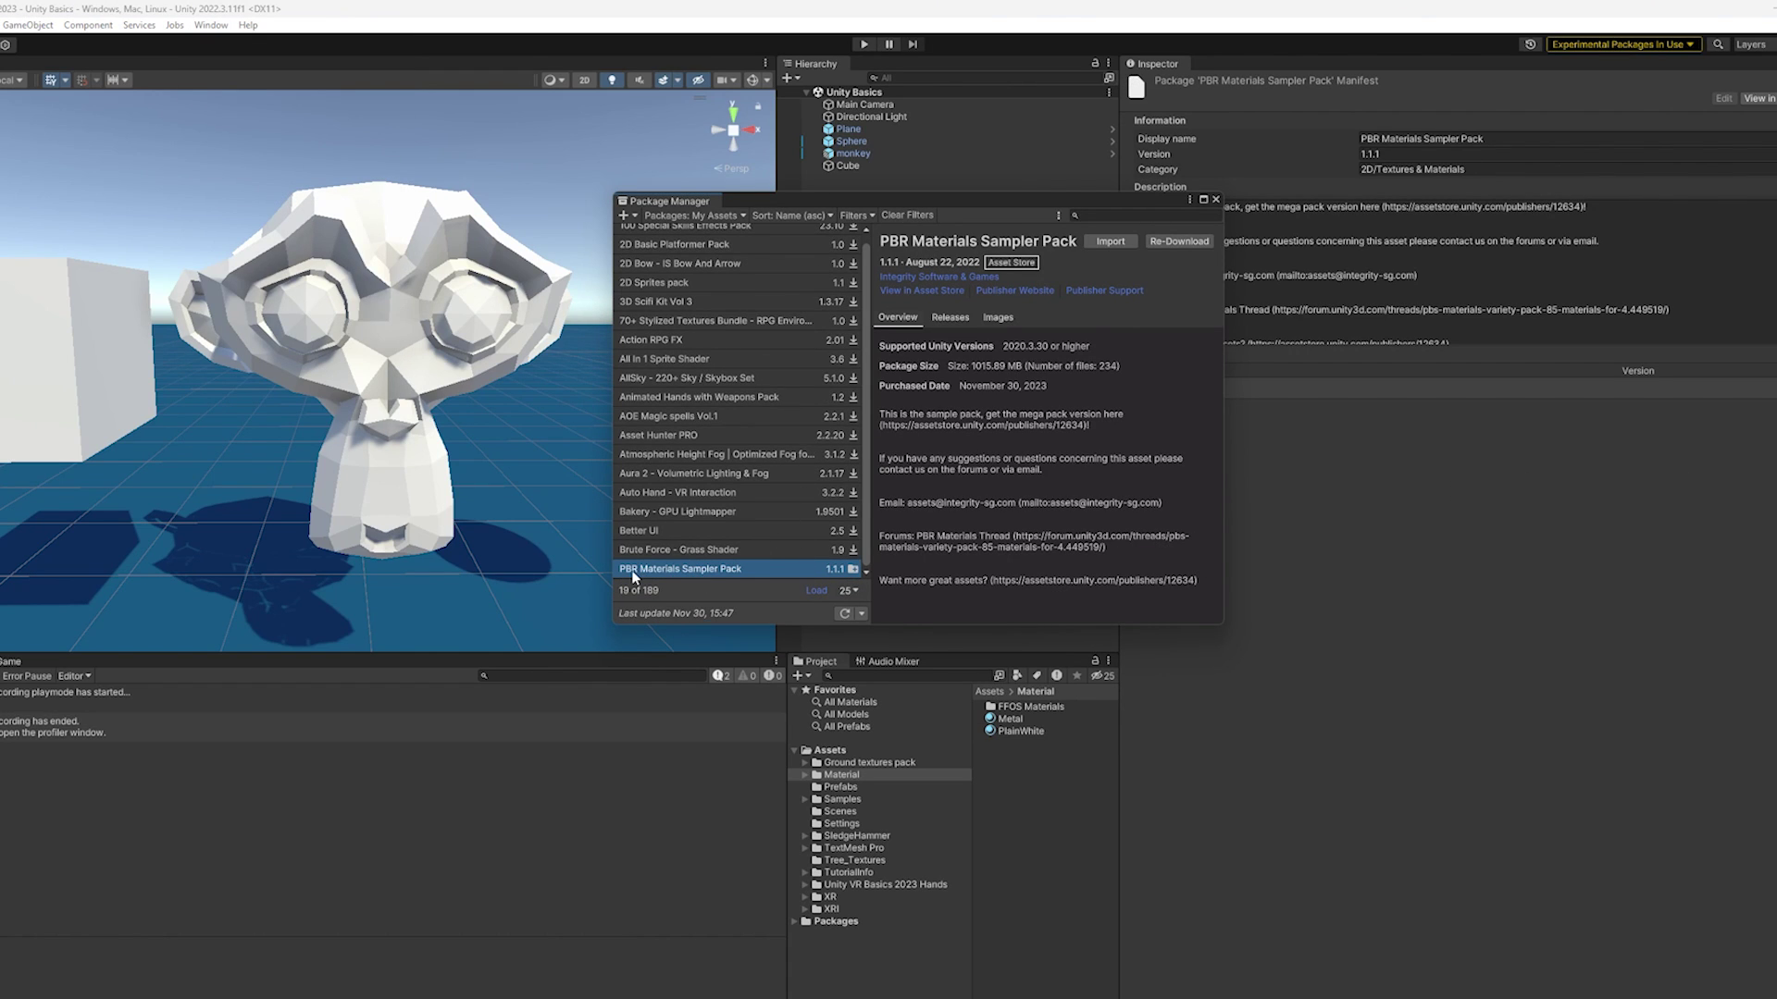
pyautogui.click(1109, 240)
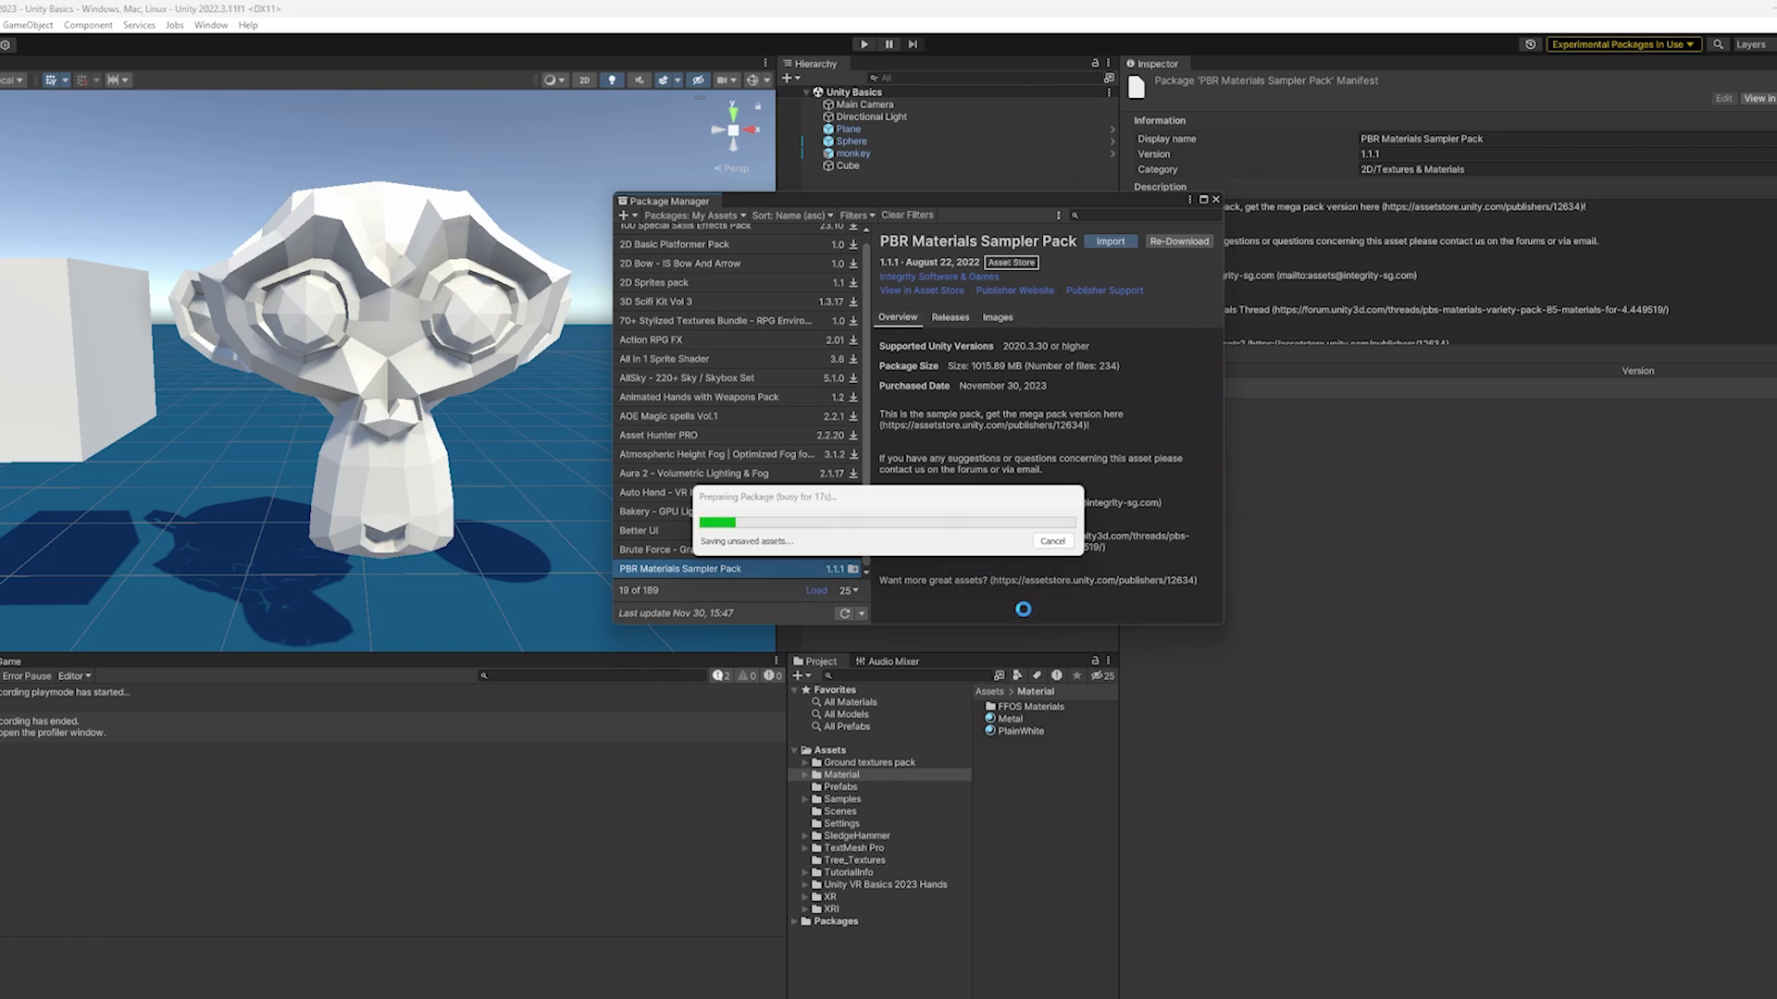
pyautogui.click(606, 845)
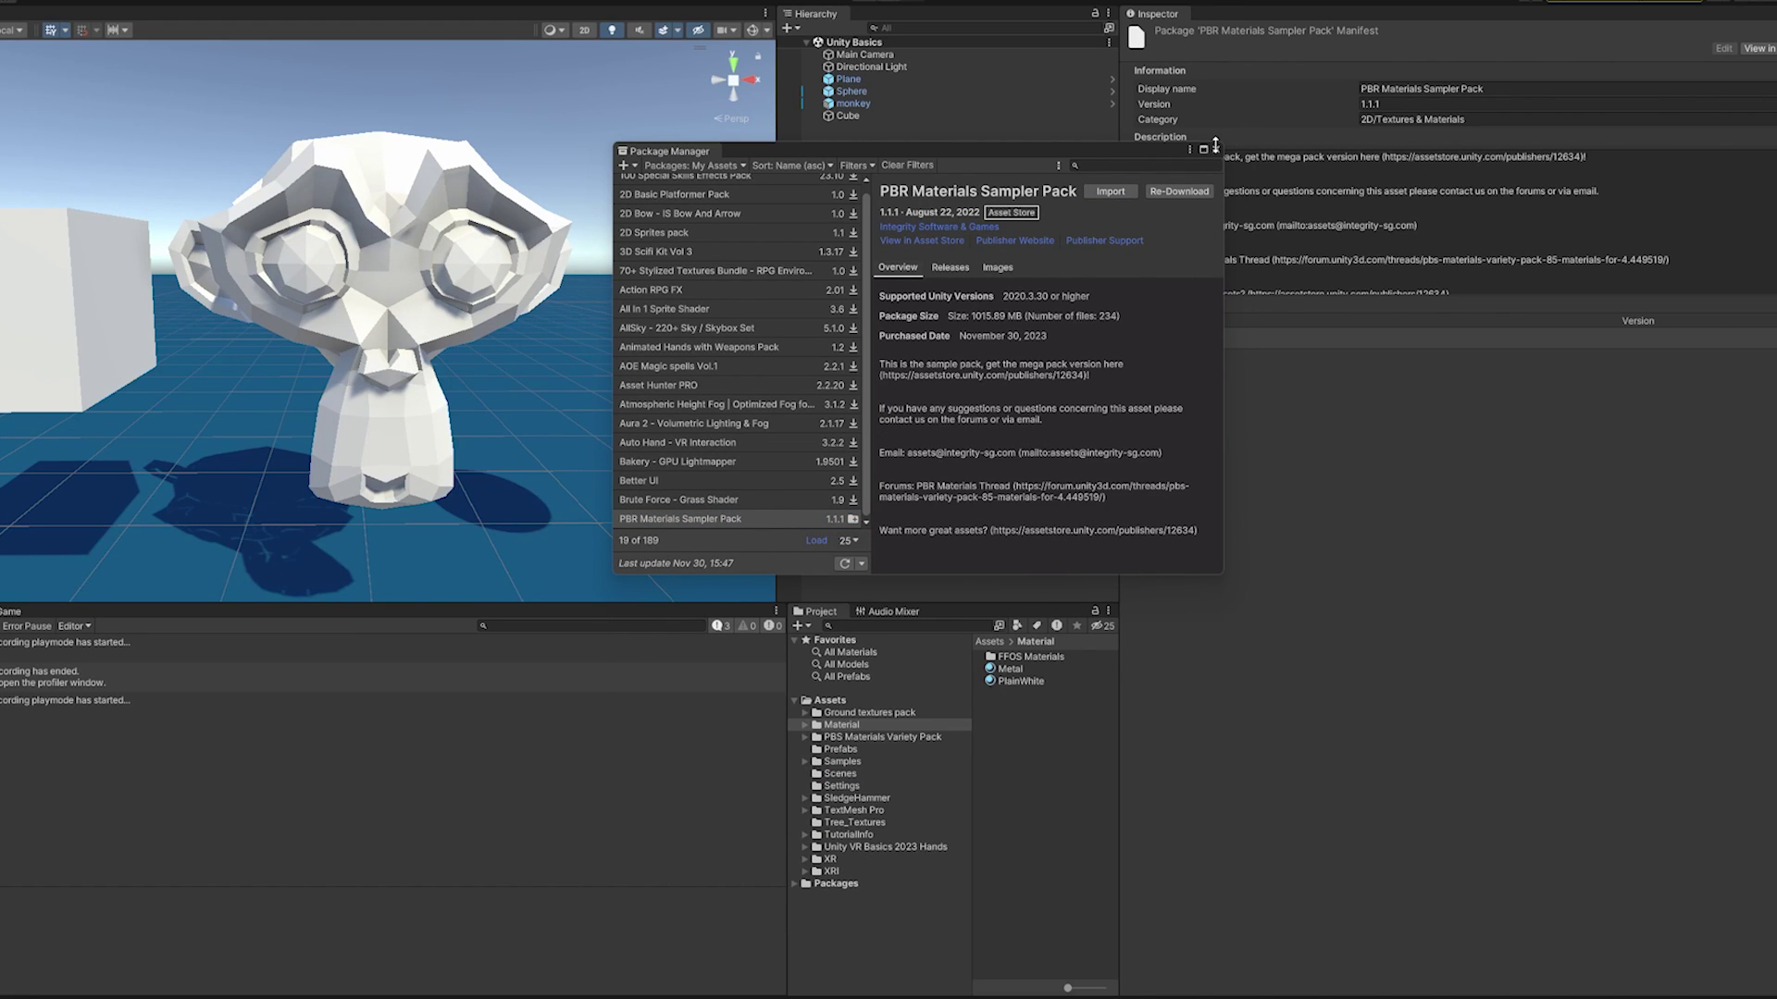
pyautogui.click(1214, 145)
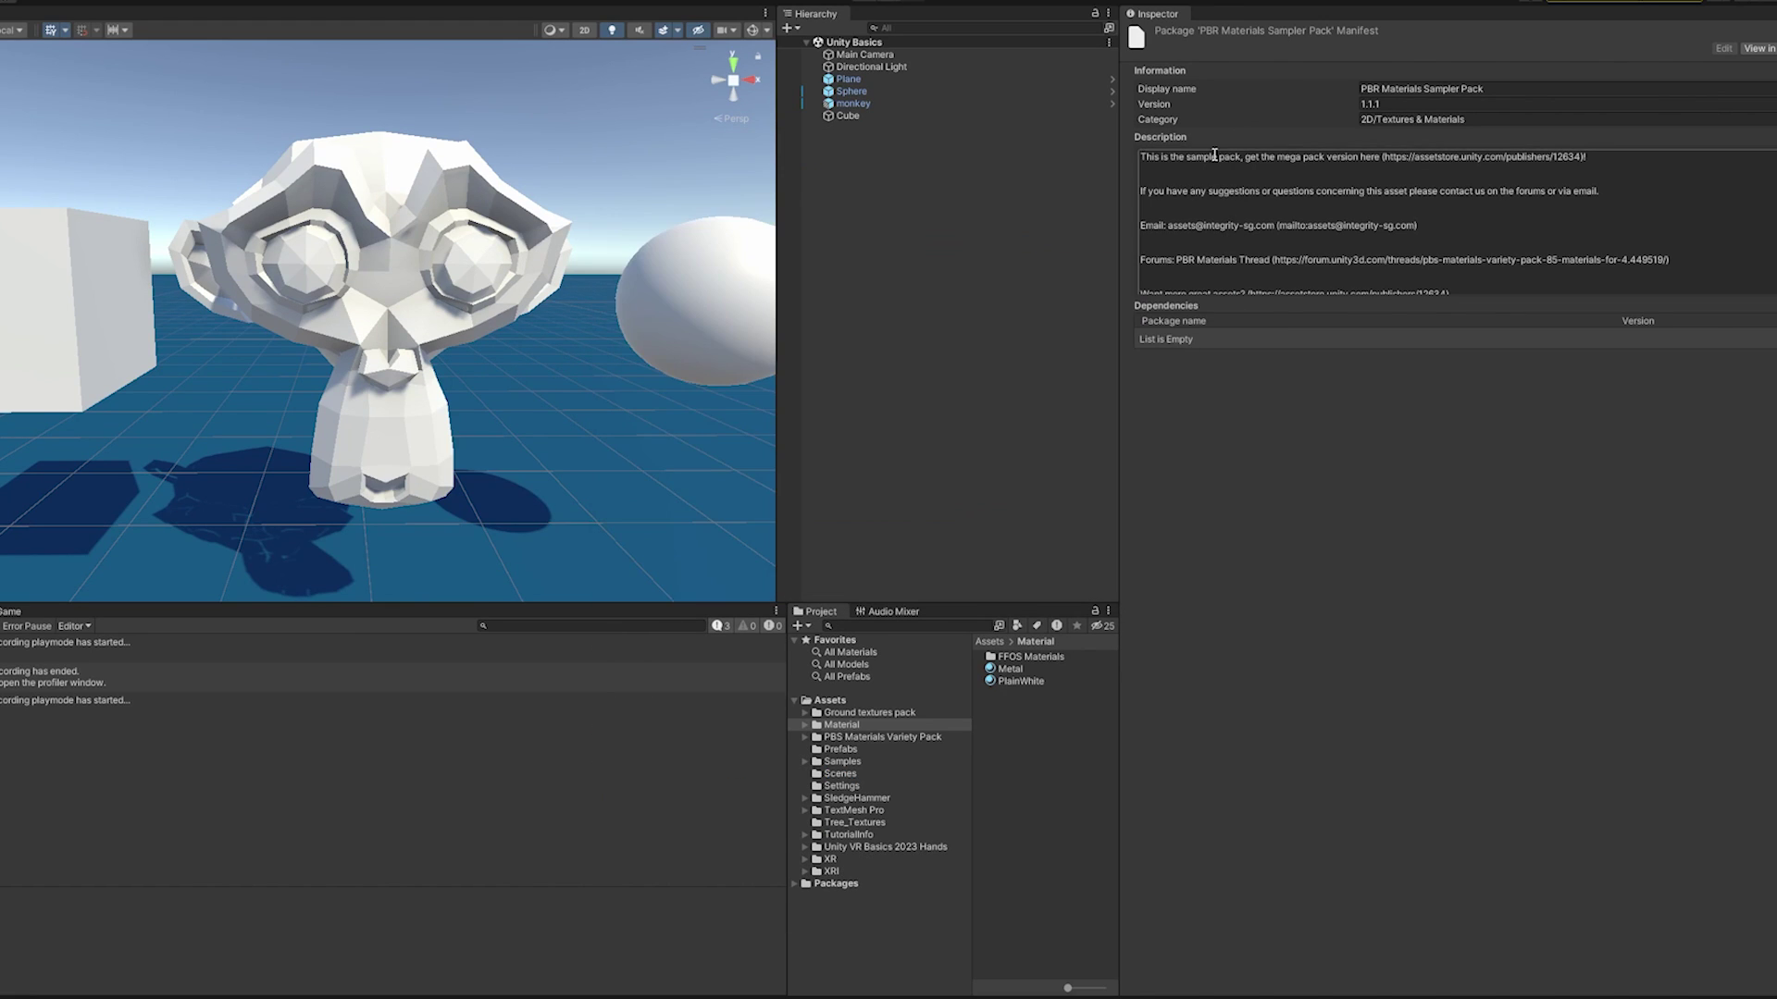
# - Set the shader of Asphalt 1 in the PBS Materials Variety Pack to Universal Render Pipeline/Lit and apply the material to the monkey
pyautogui.click(832, 739)
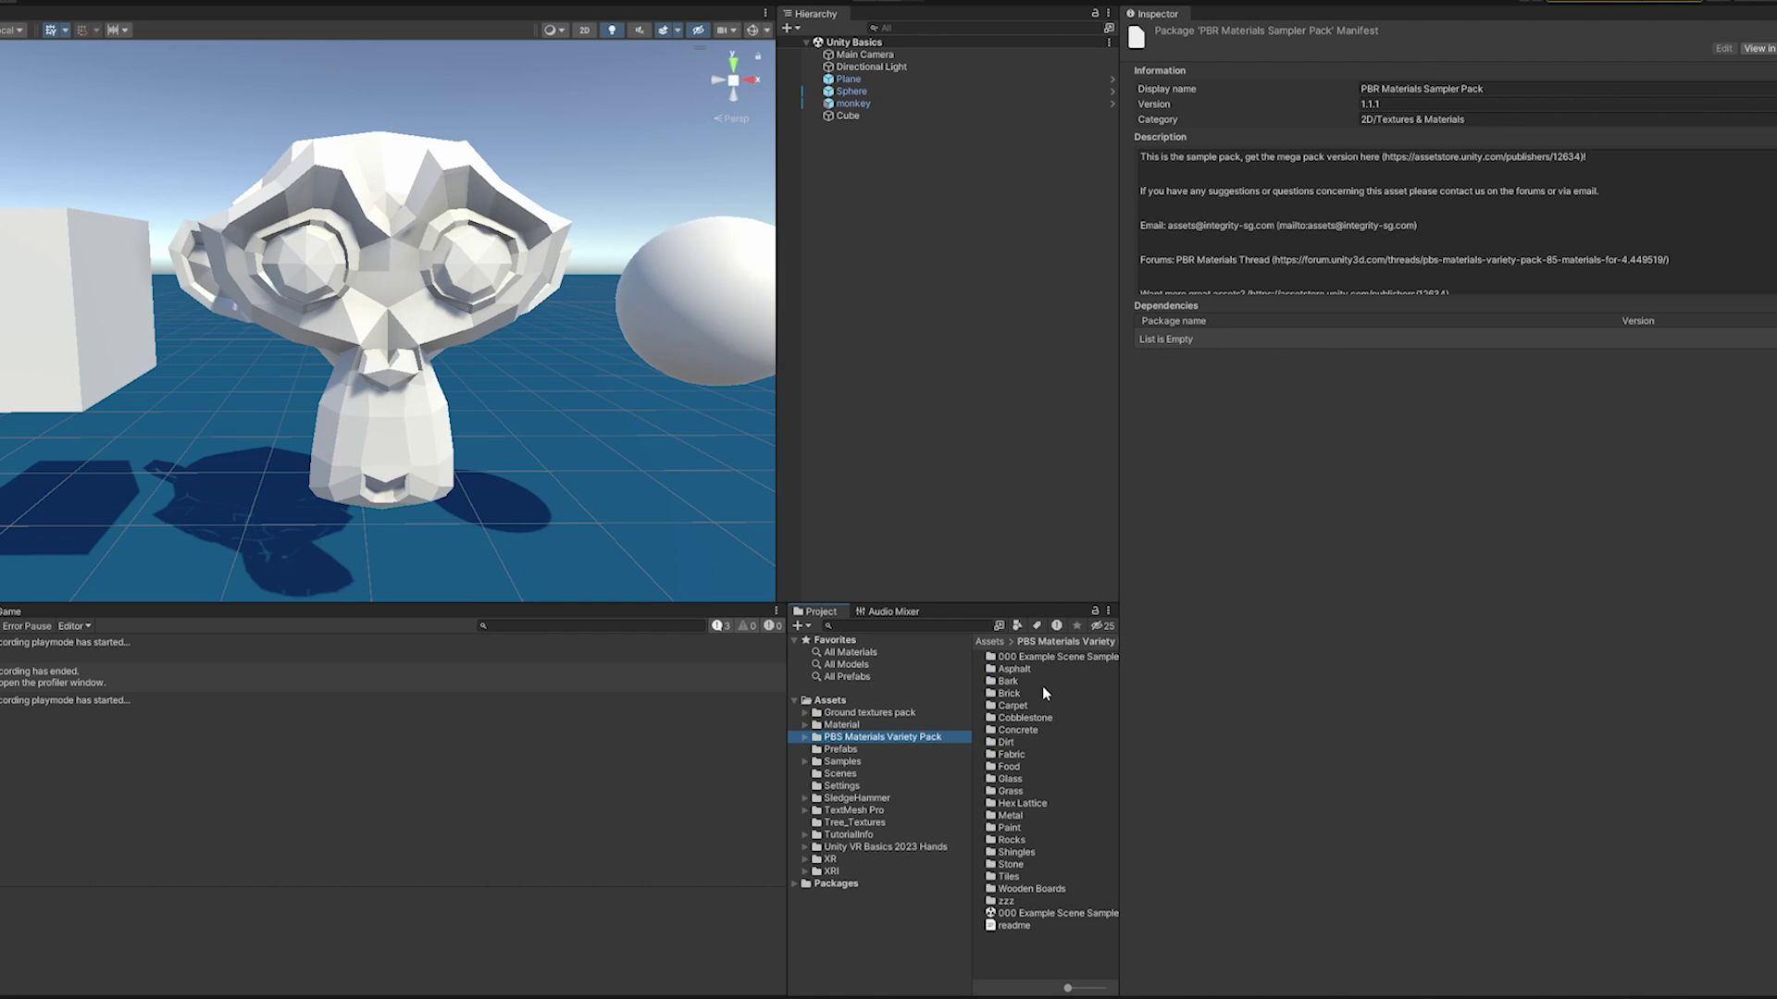
pyautogui.click(807, 739)
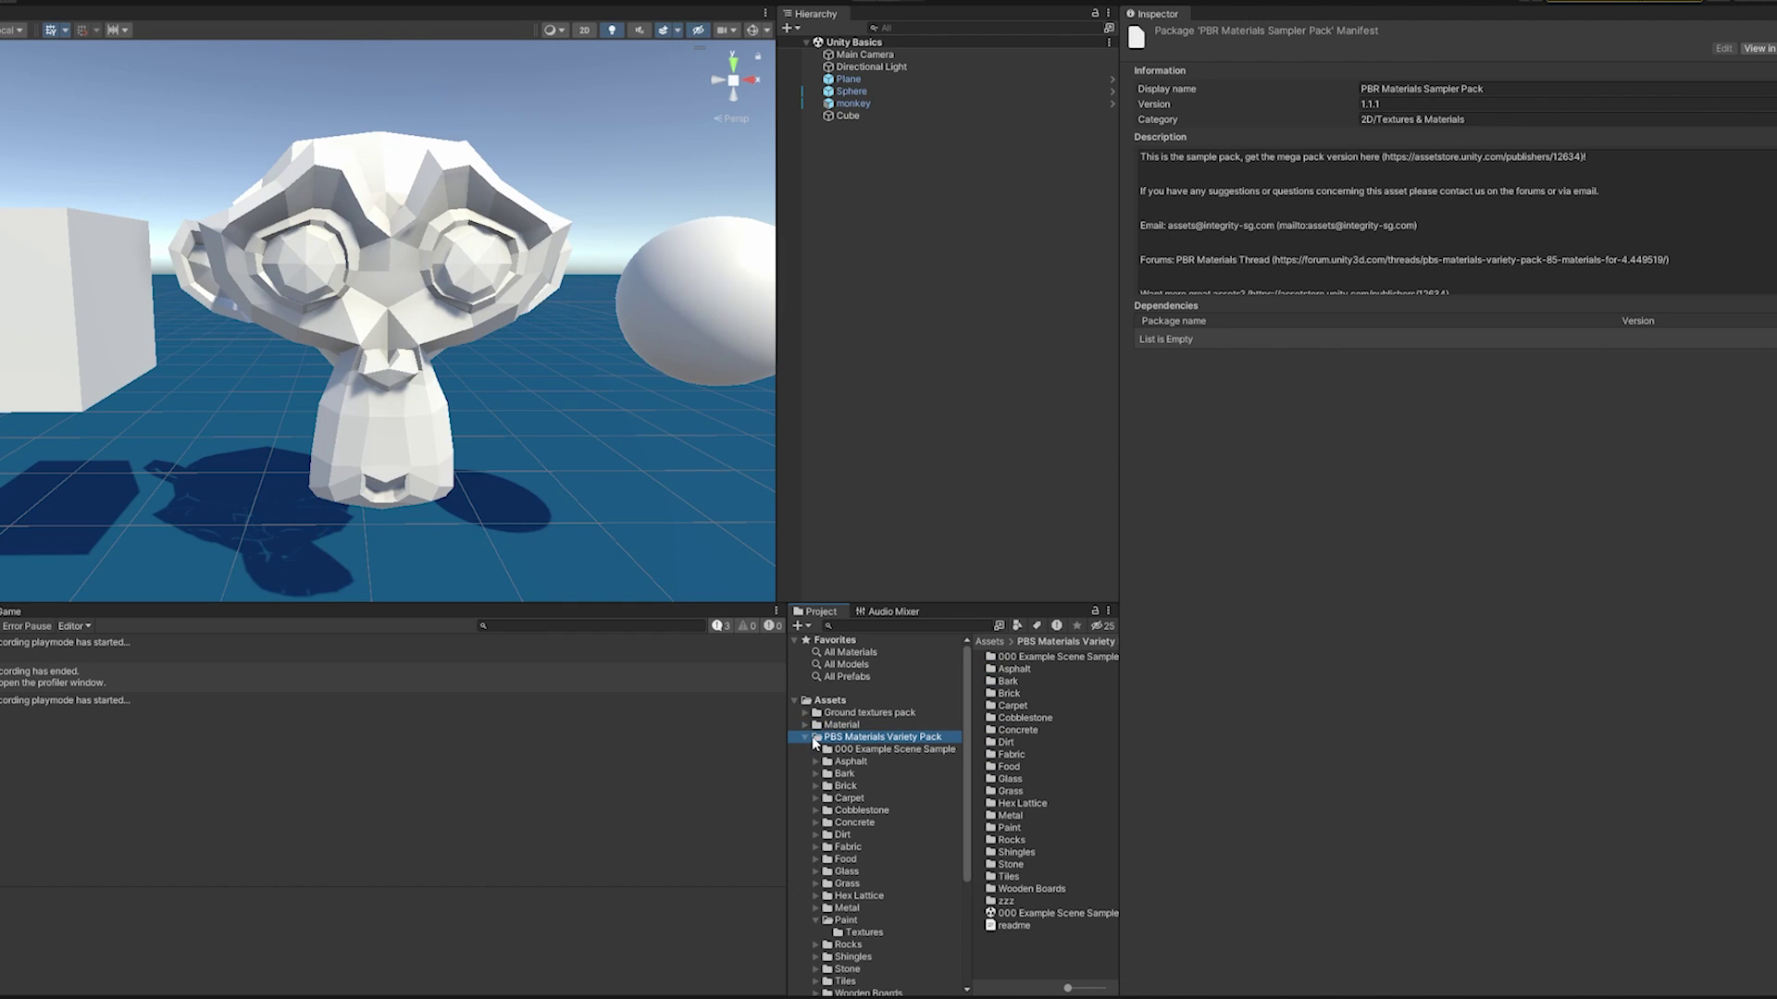
pyautogui.click(839, 762)
pyautogui.click(1033, 666)
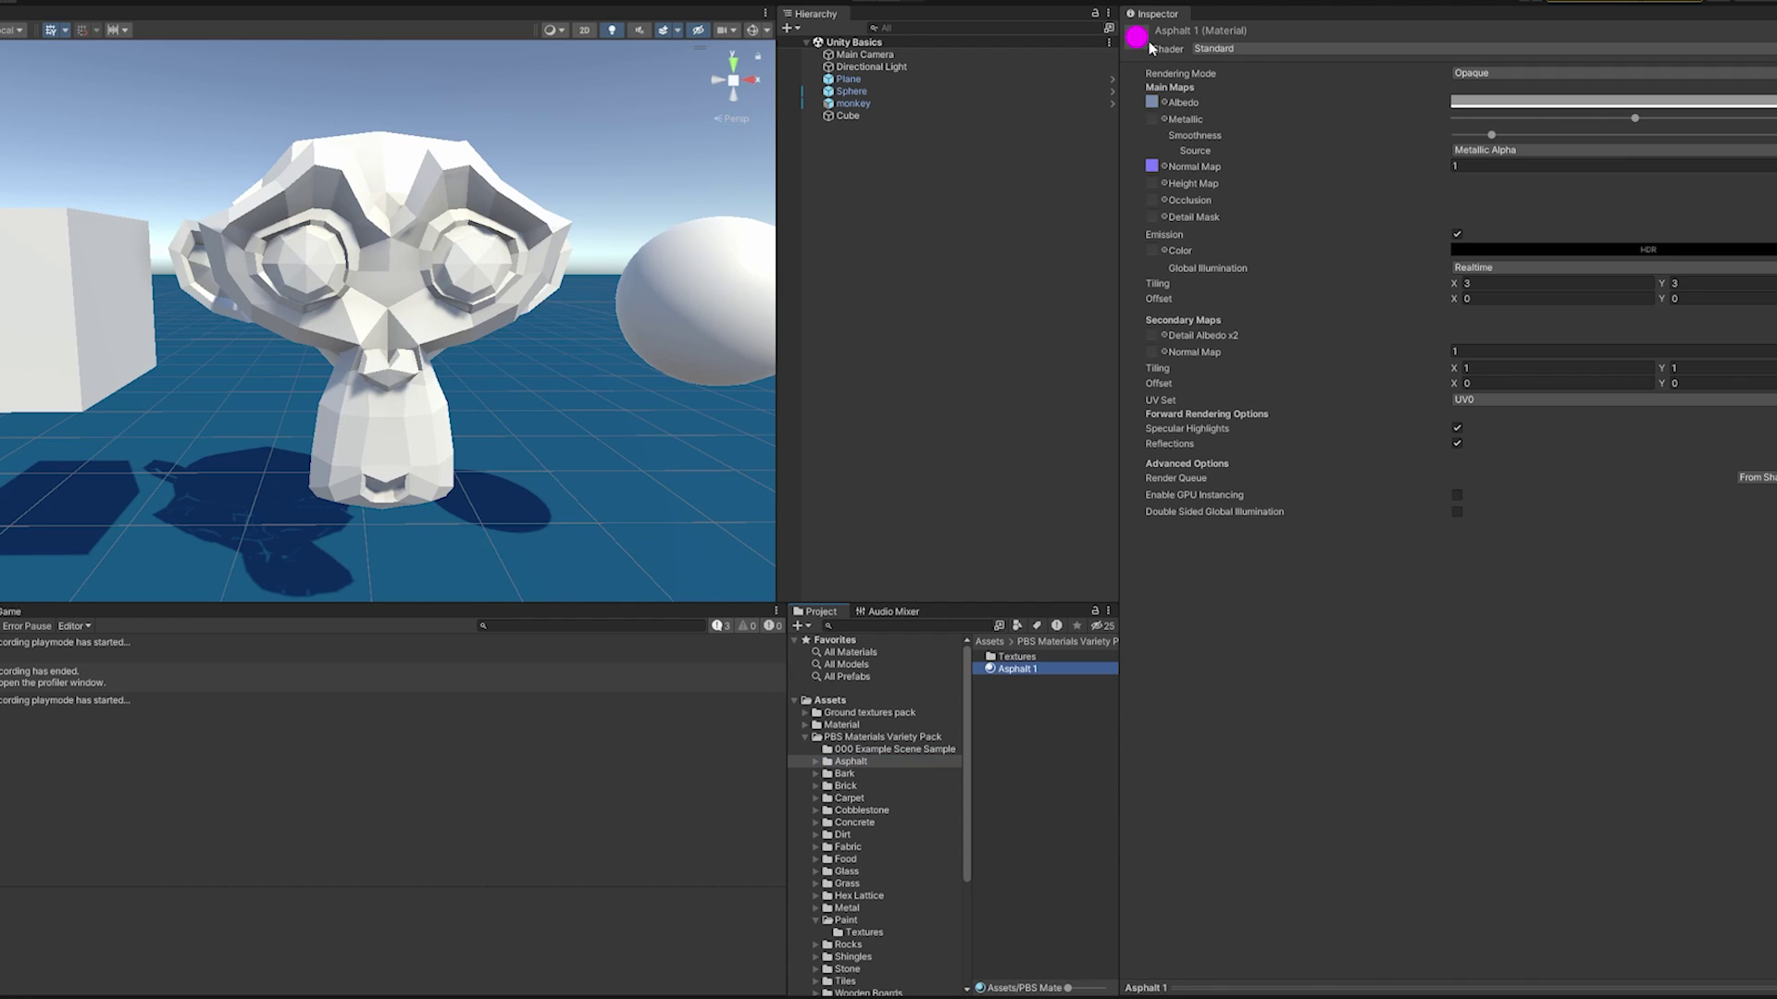
pyautogui.click(1256, 49)
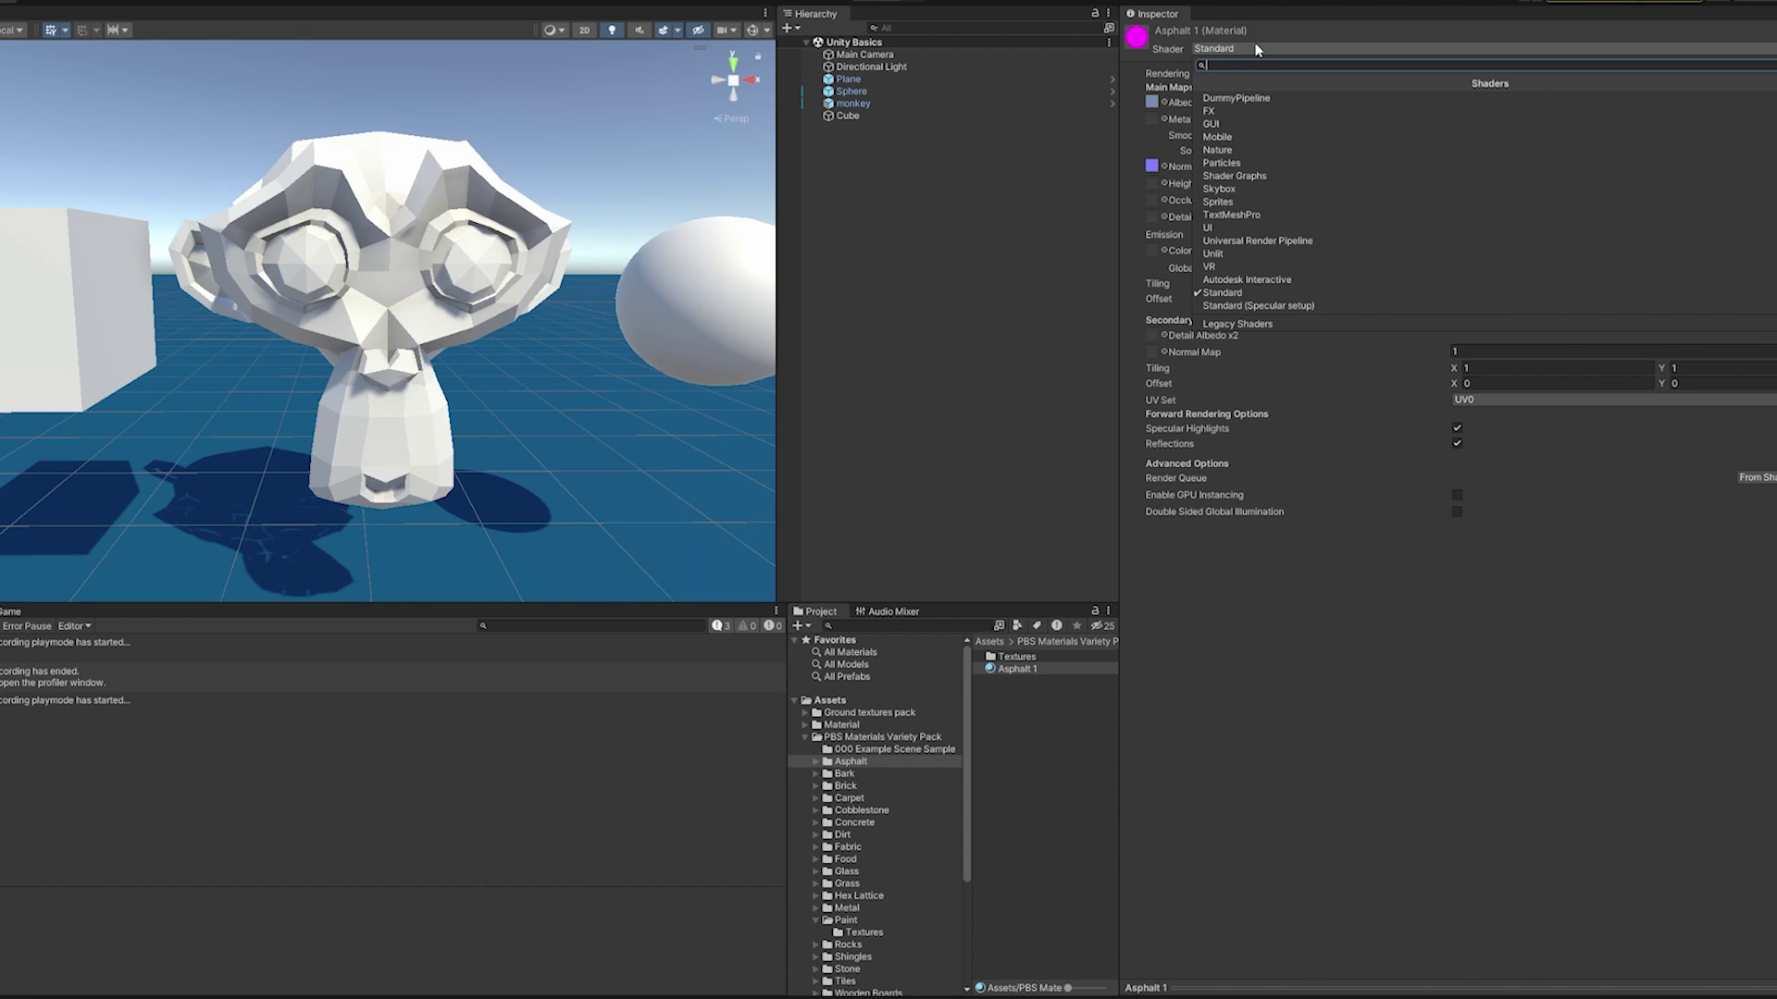
pyautogui.click(1292, 240)
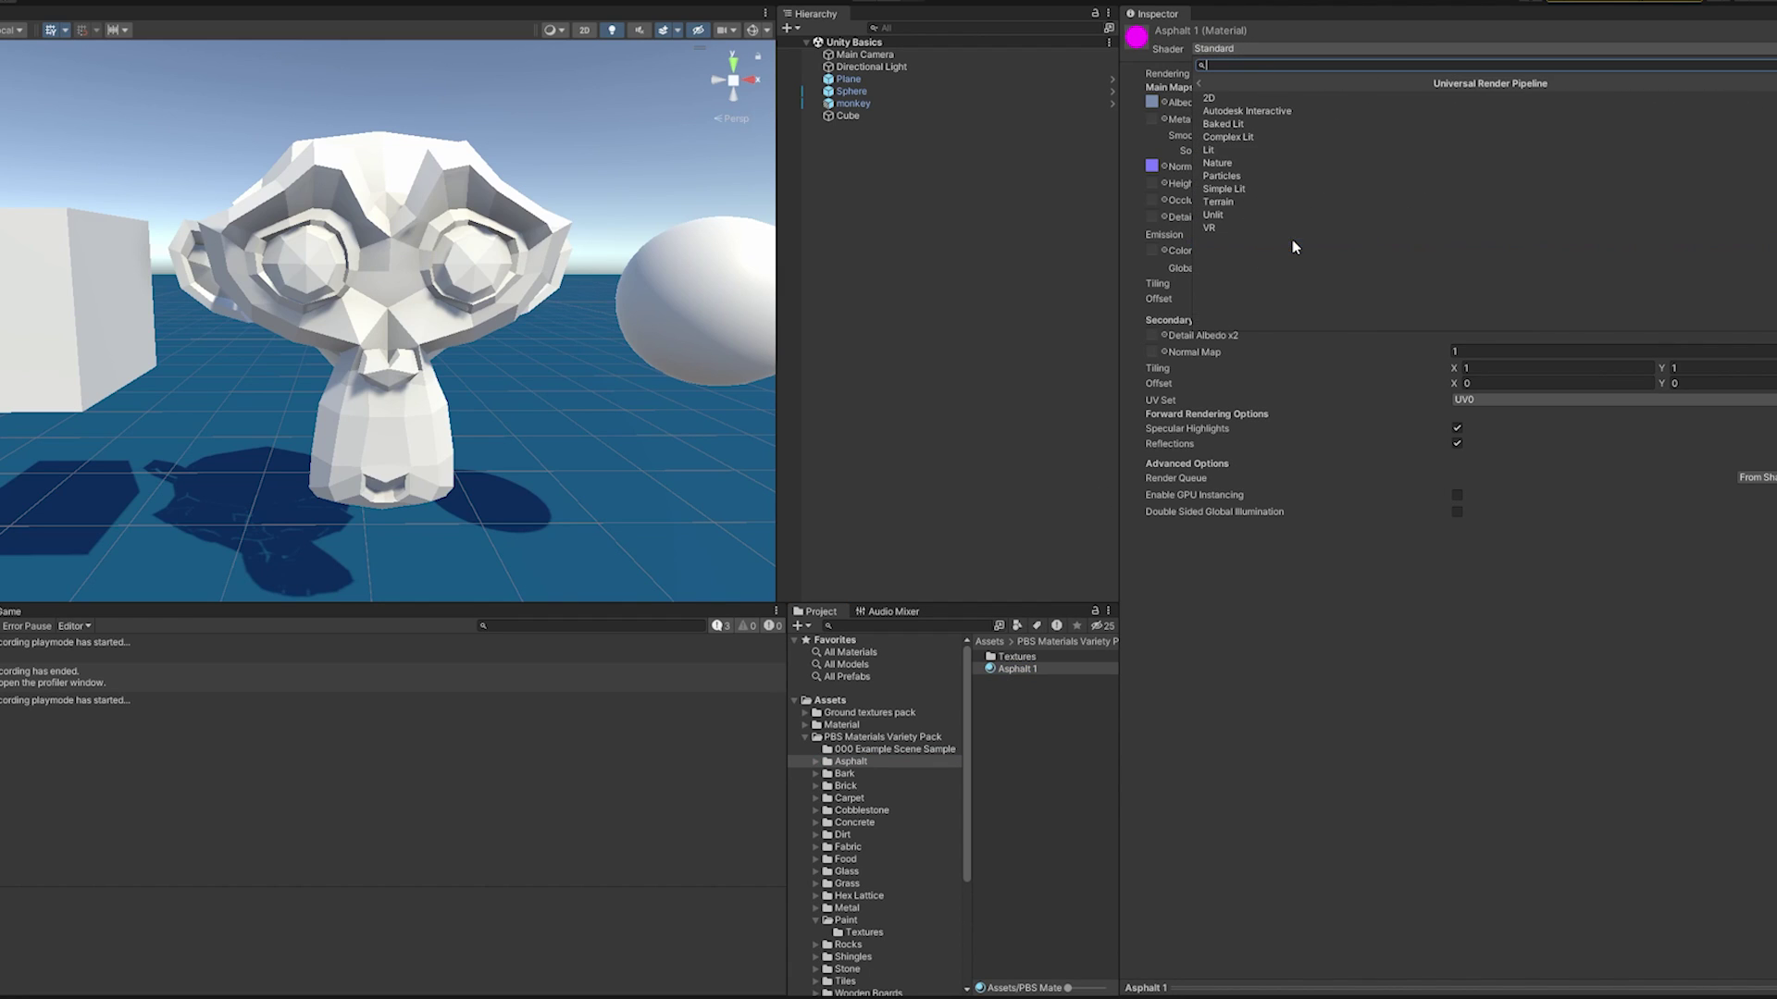
pyautogui.click(1294, 151)
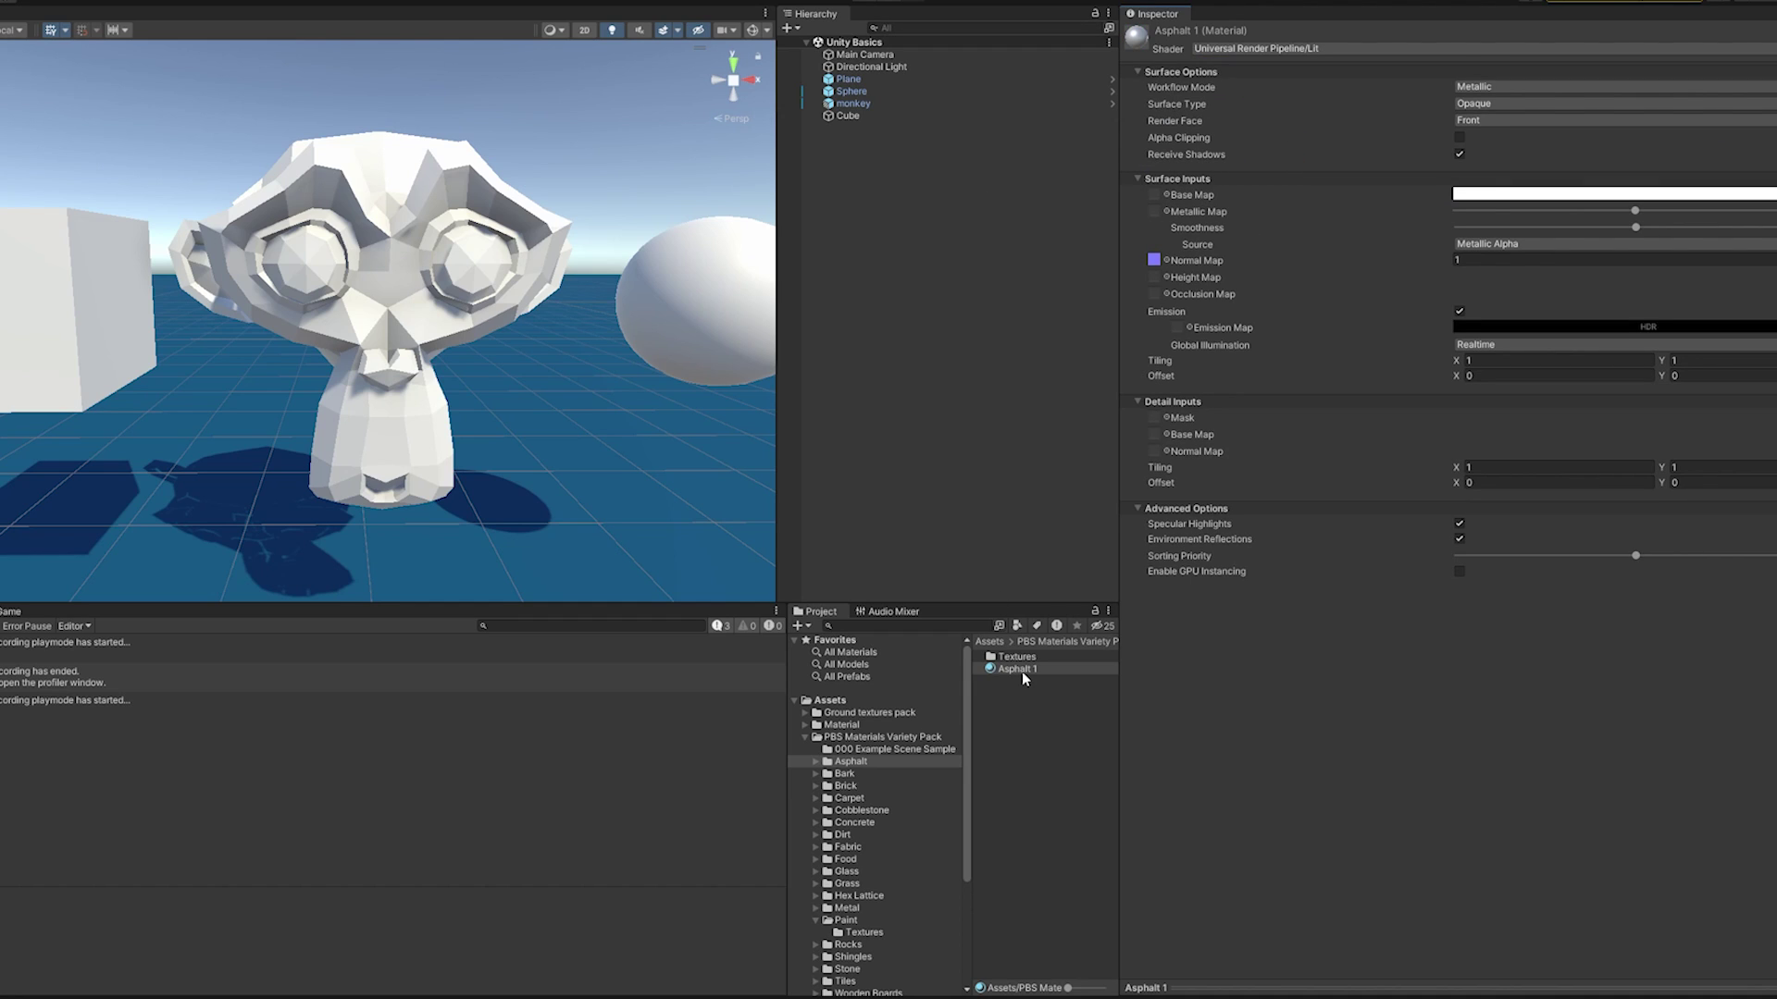
pyautogui.moveTo(1022, 669); pyautogui.dragTo(398, 219)
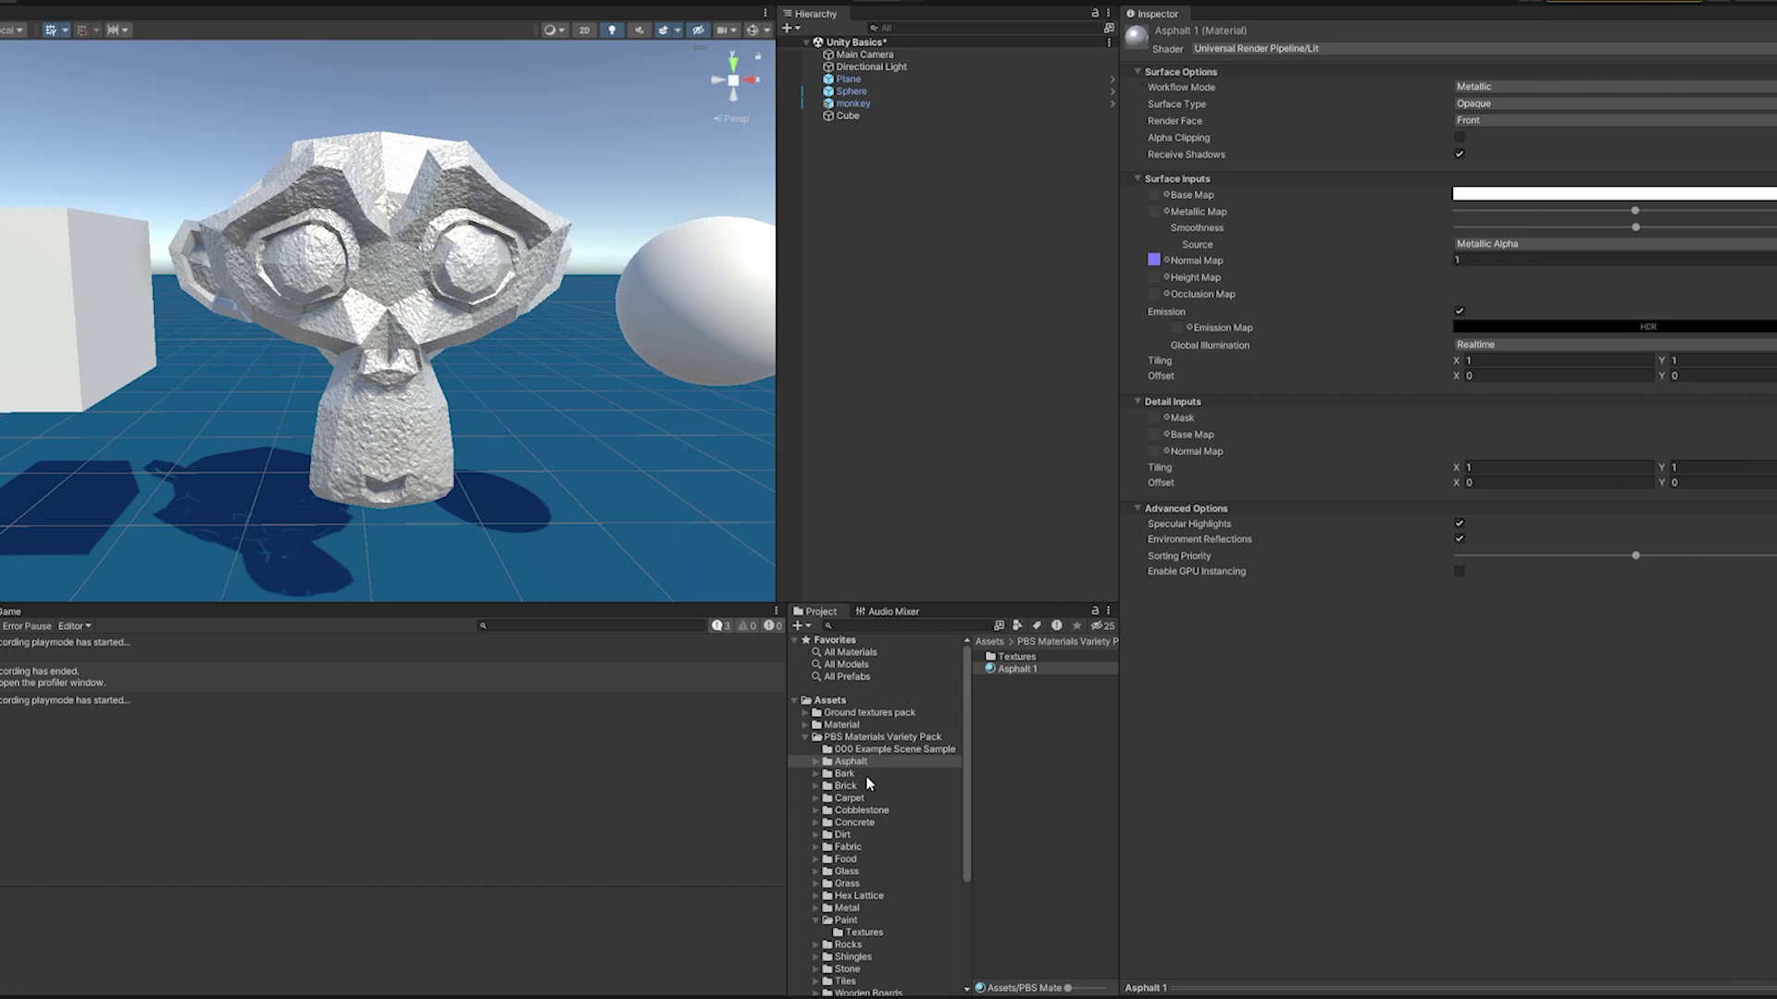
# - Check the shader of the Bark 2 material, and return to the PBS Materials Variety Pack folder
pyautogui.click(866, 776)
pyautogui.click(1010, 669)
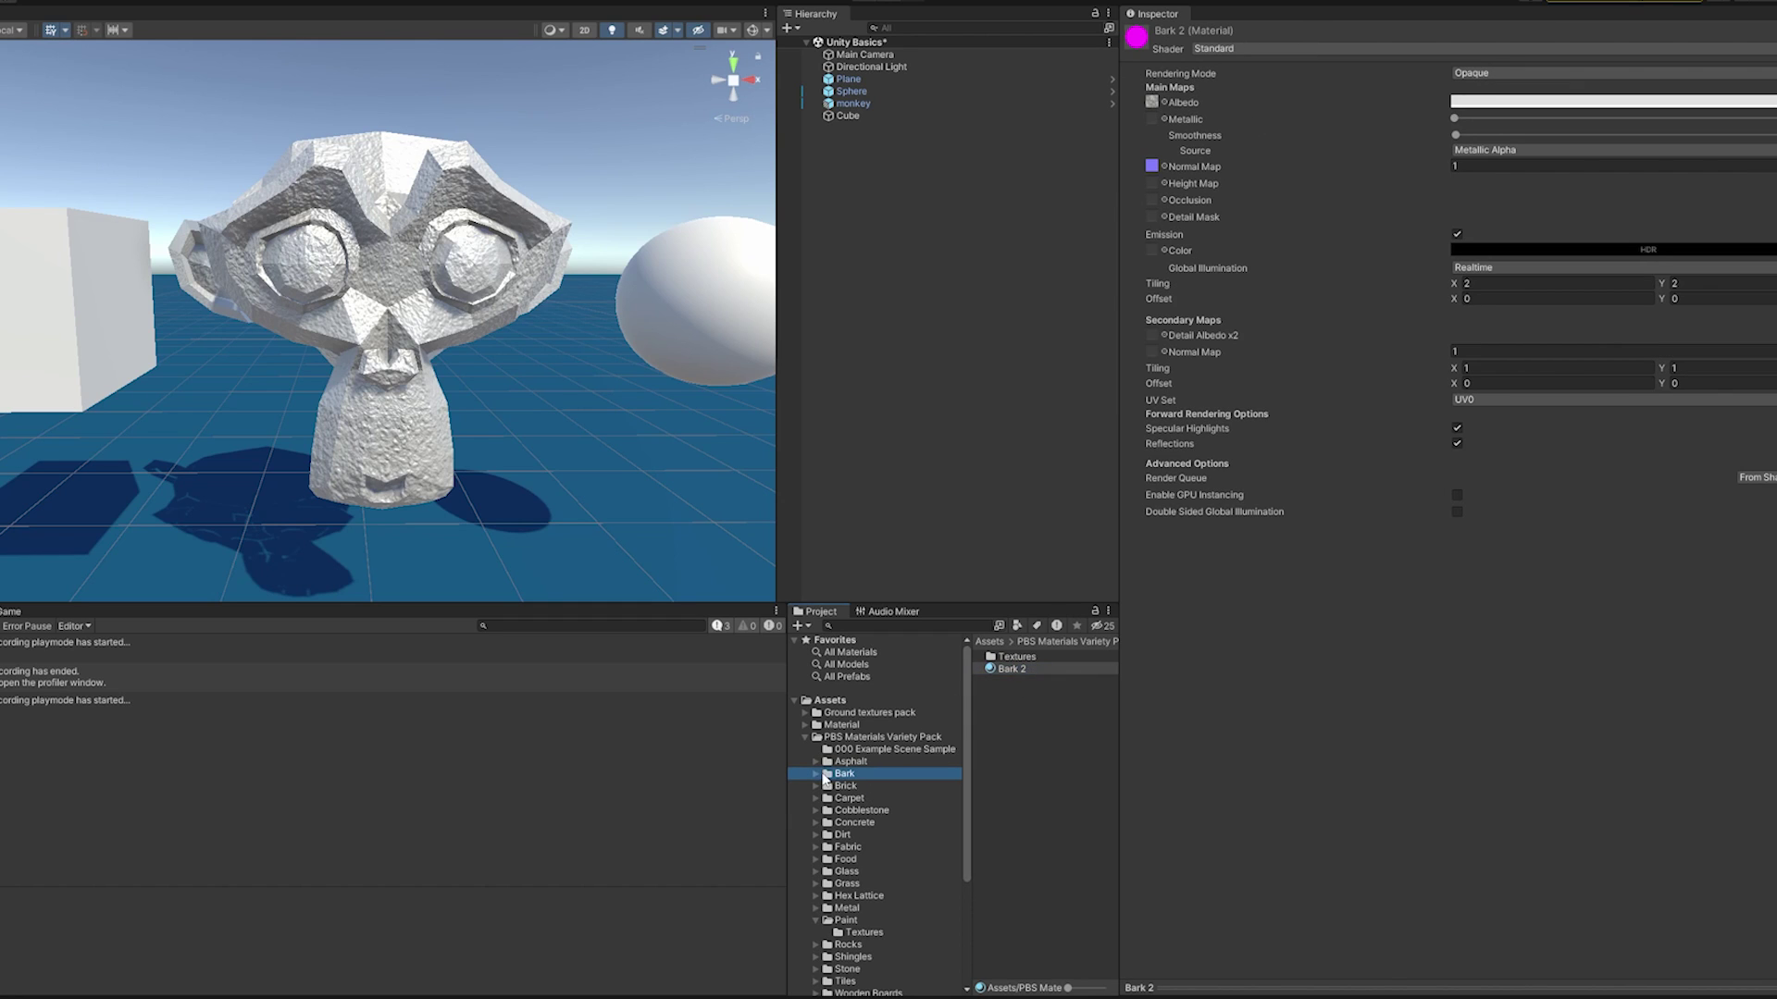
pyautogui.click(897, 736)
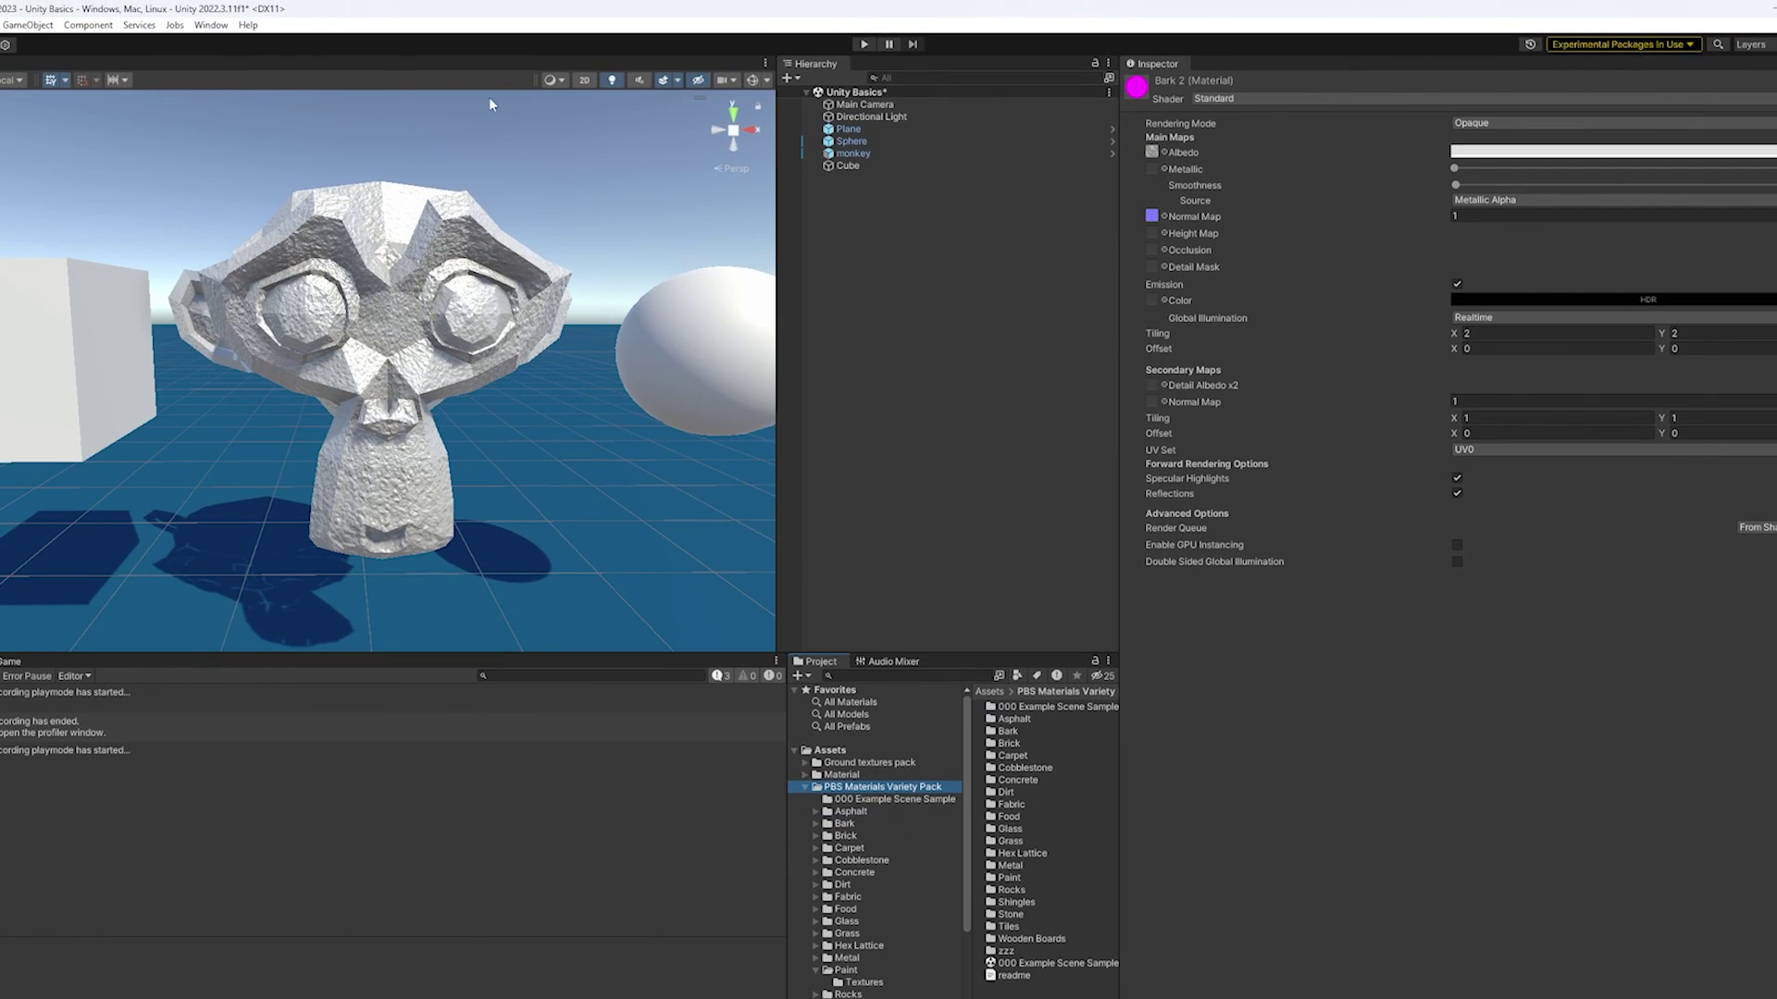
# - Open the Render Pipeline Converter and enable Rendering Settings, Material Upgrade, Readonly Material Converter and Animation Clip Converter for Built-in to URP
pyautogui.click(211, 25)
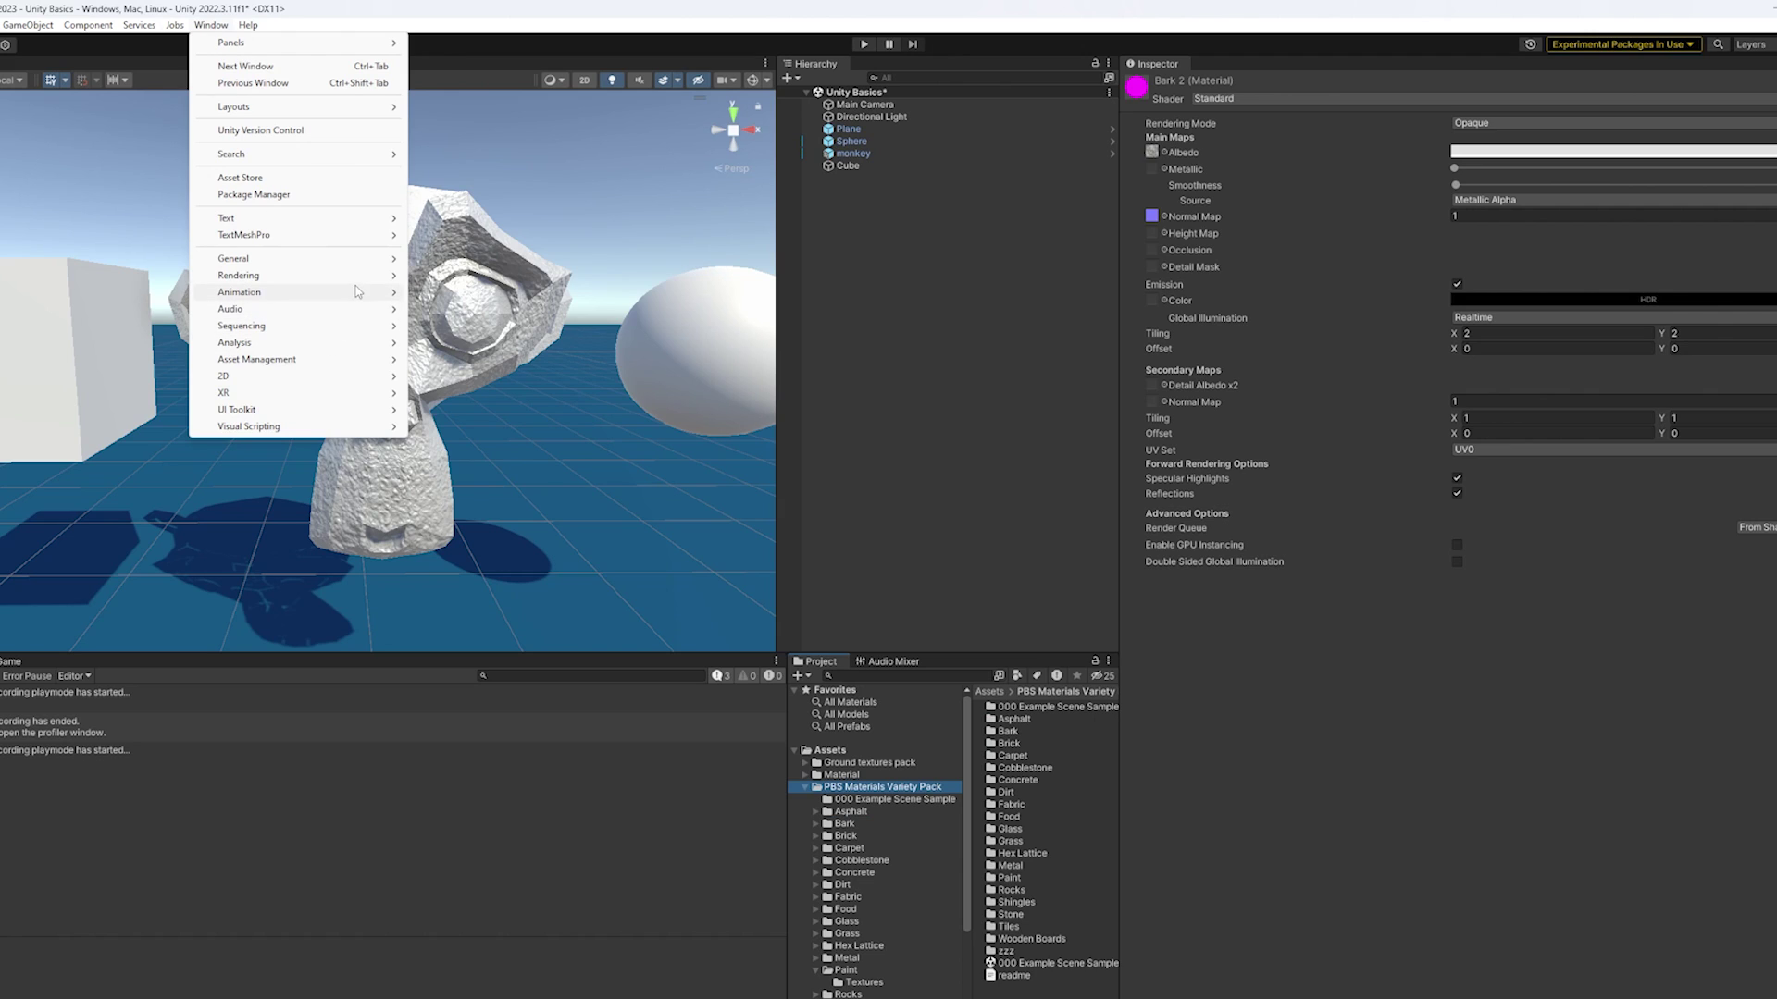
pyautogui.moveTo(365, 276)
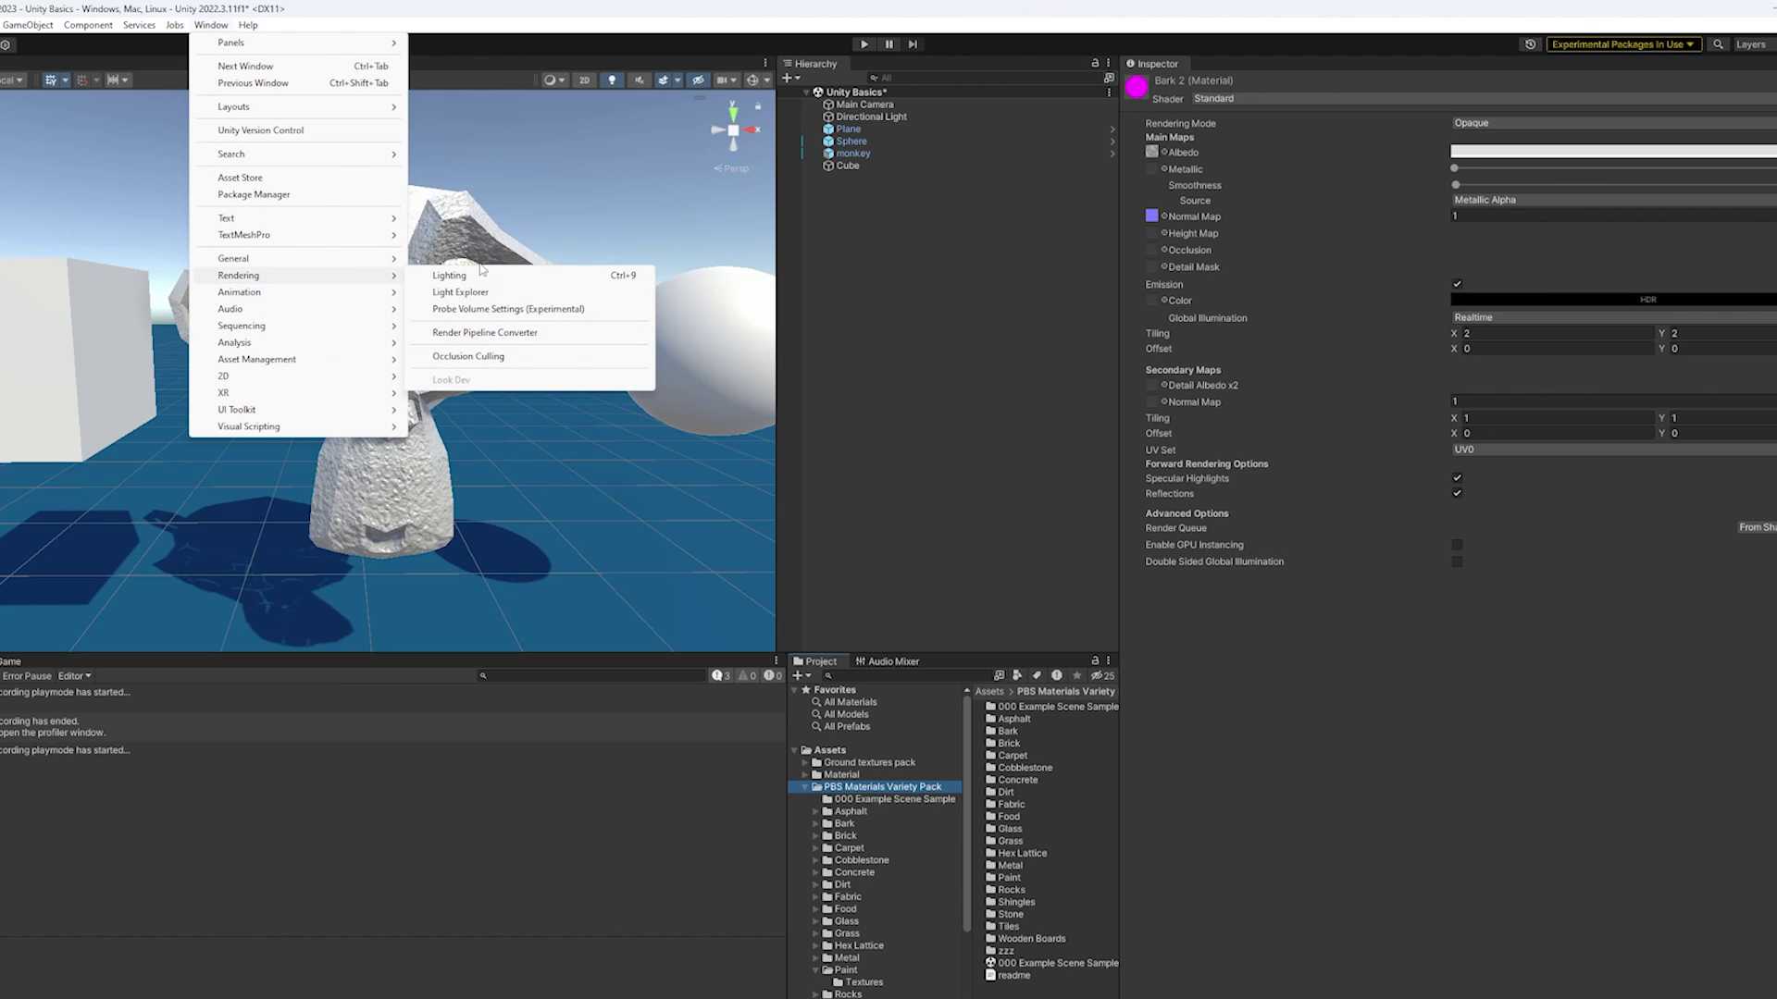
pyautogui.click(508, 339)
pyautogui.click(41, 183)
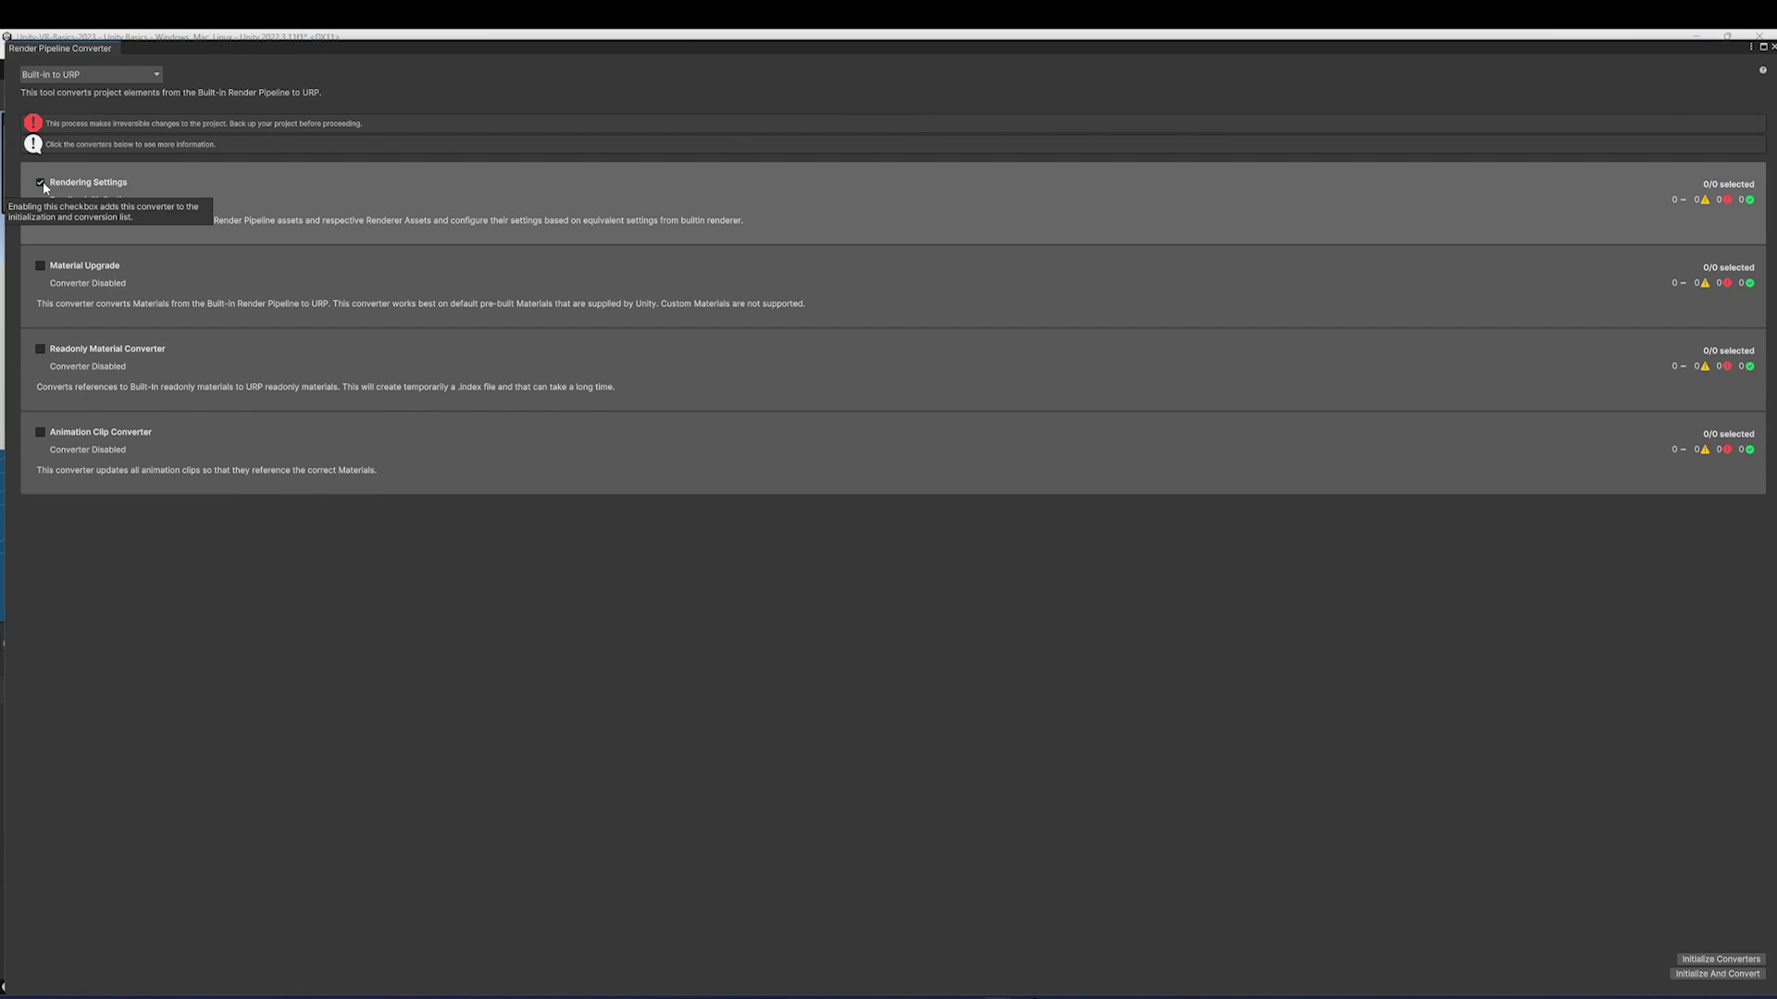
pyautogui.click(40, 267)
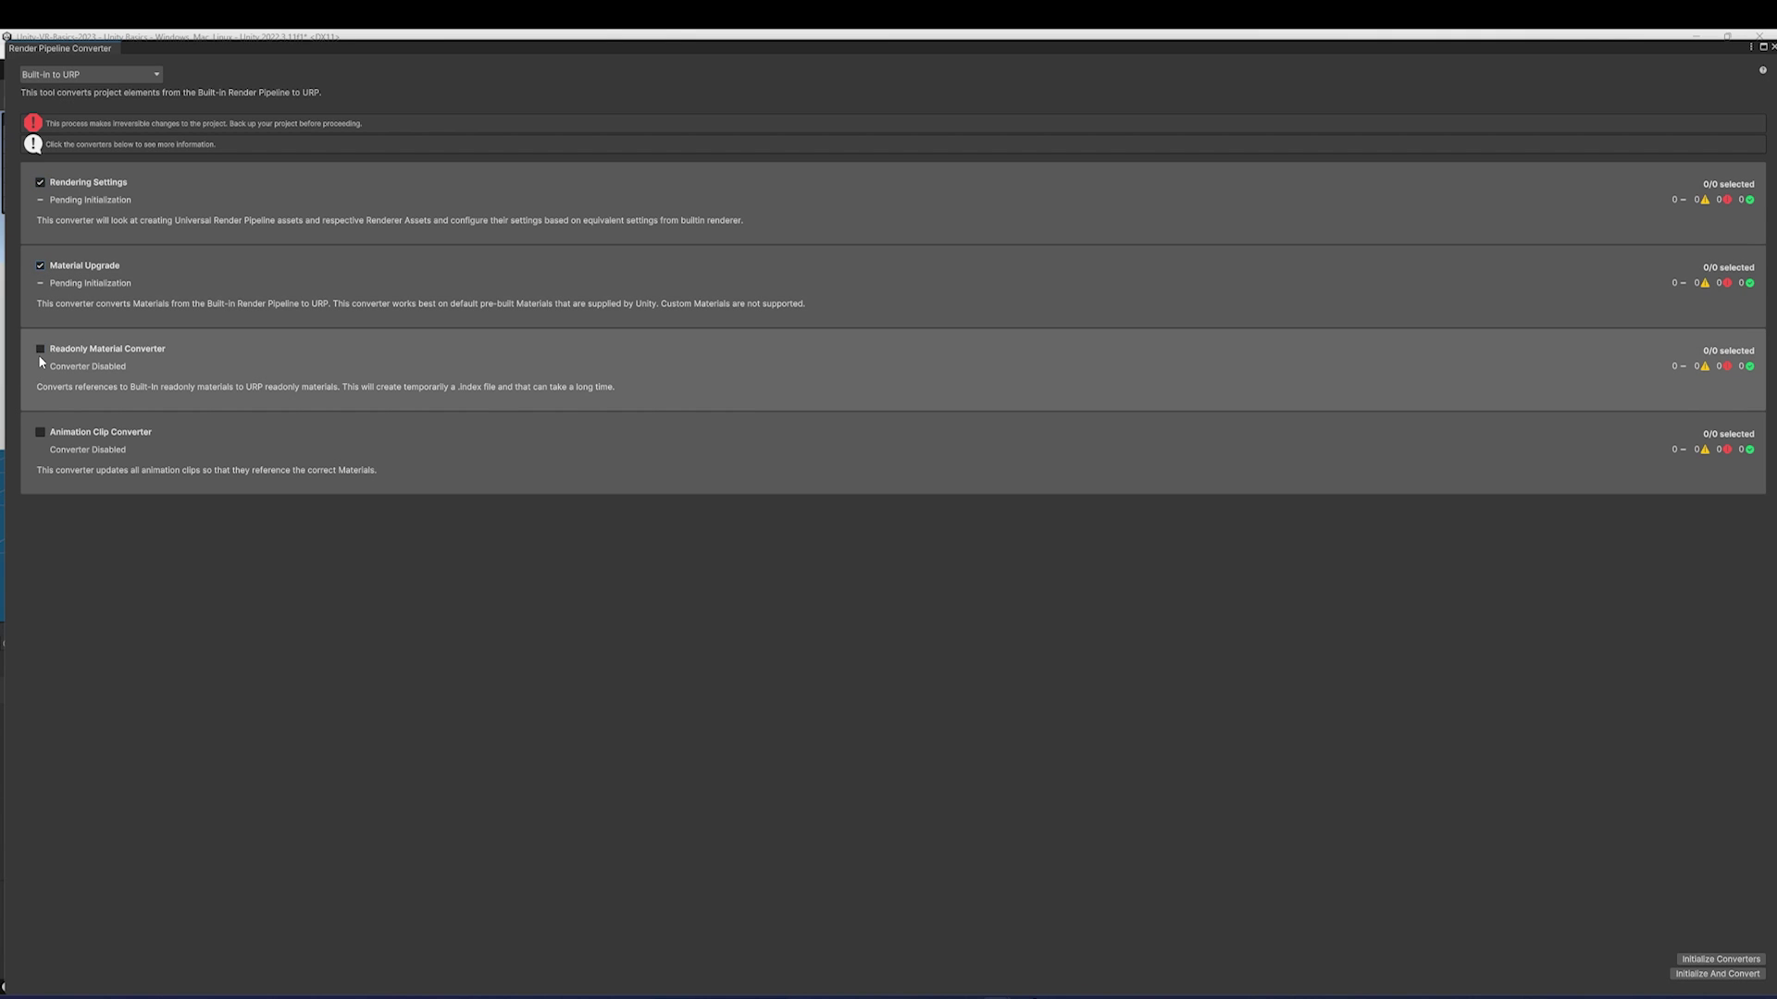
pyautogui.click(39, 351)
pyautogui.click(41, 432)
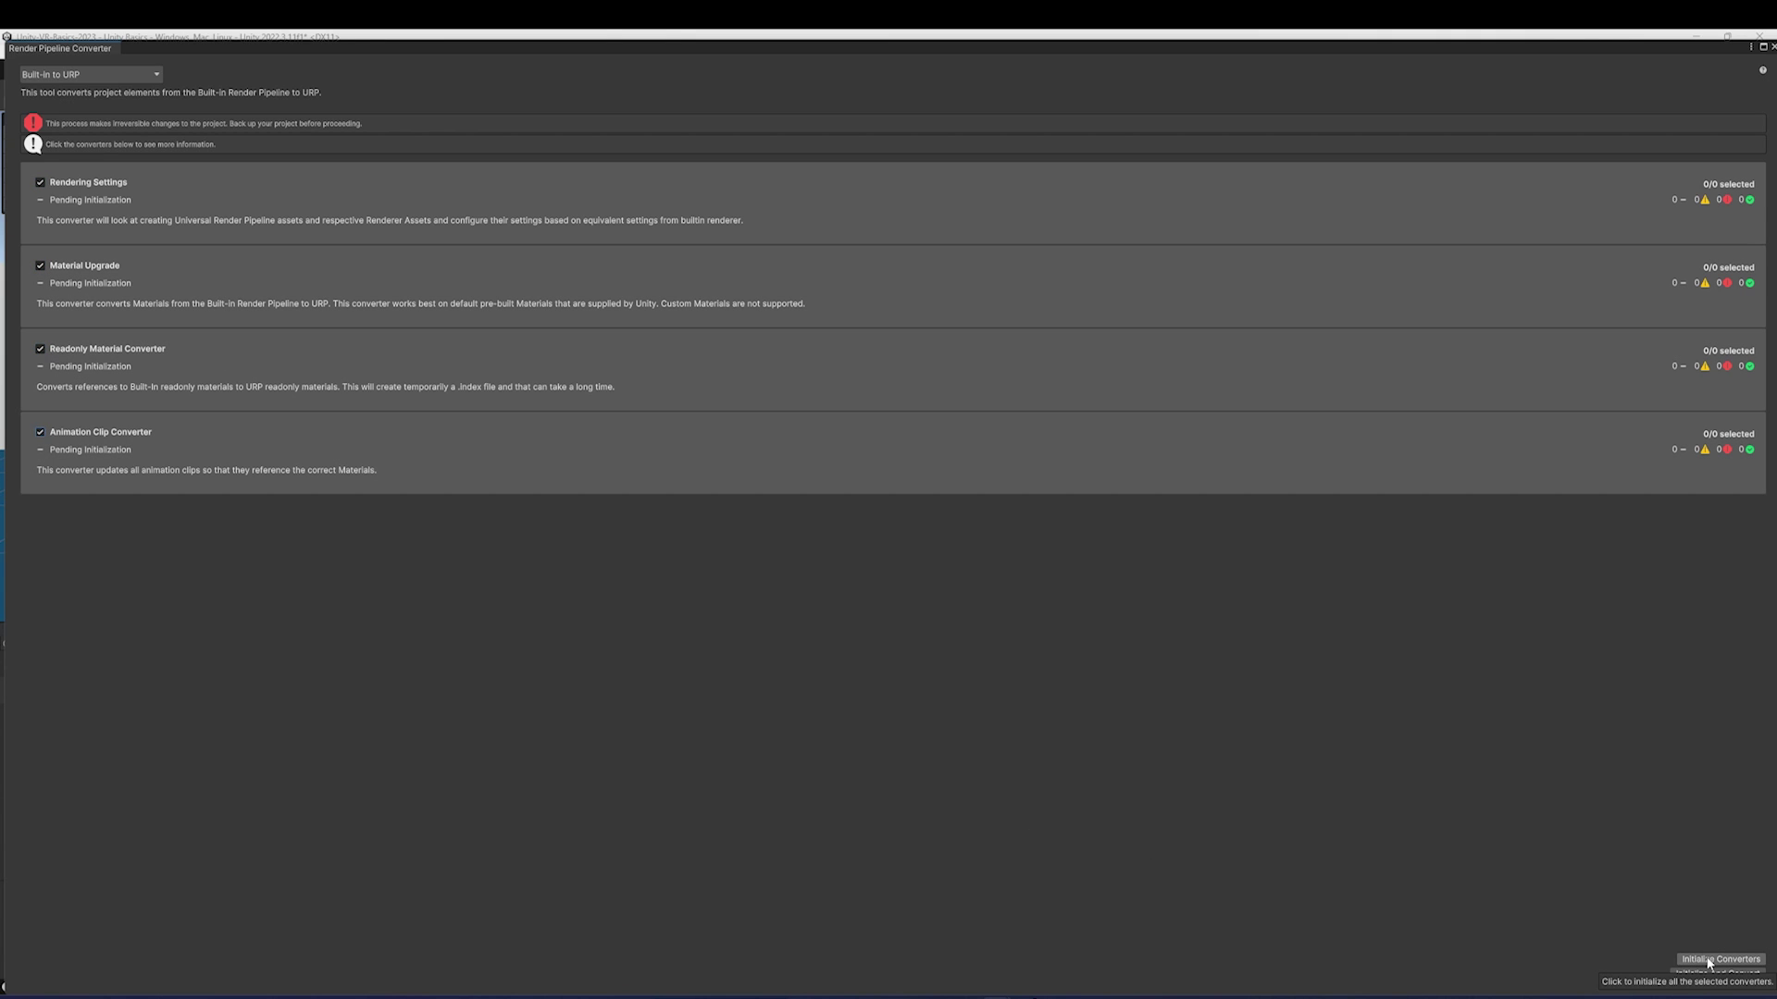
# - Initialize the selected Built-in to URP converters, saving the scene to continue, convert the assets and close the converter
pyautogui.click(1709, 963)
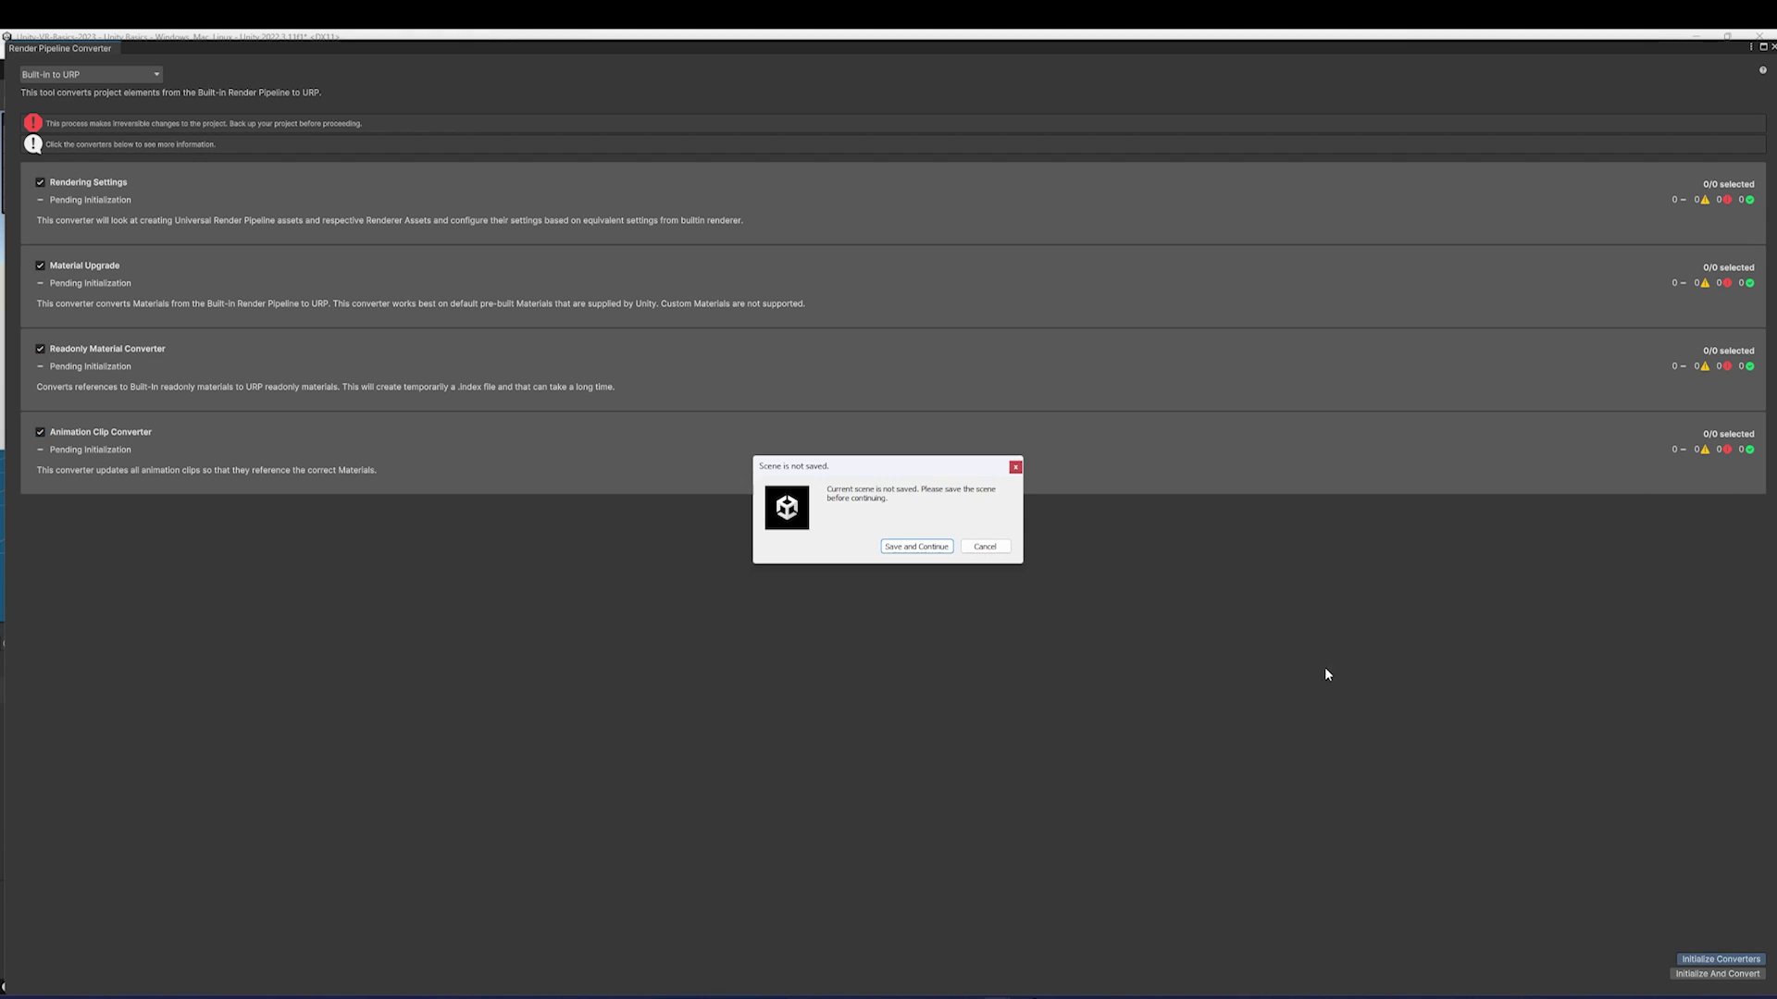
pyautogui.click(916, 548)
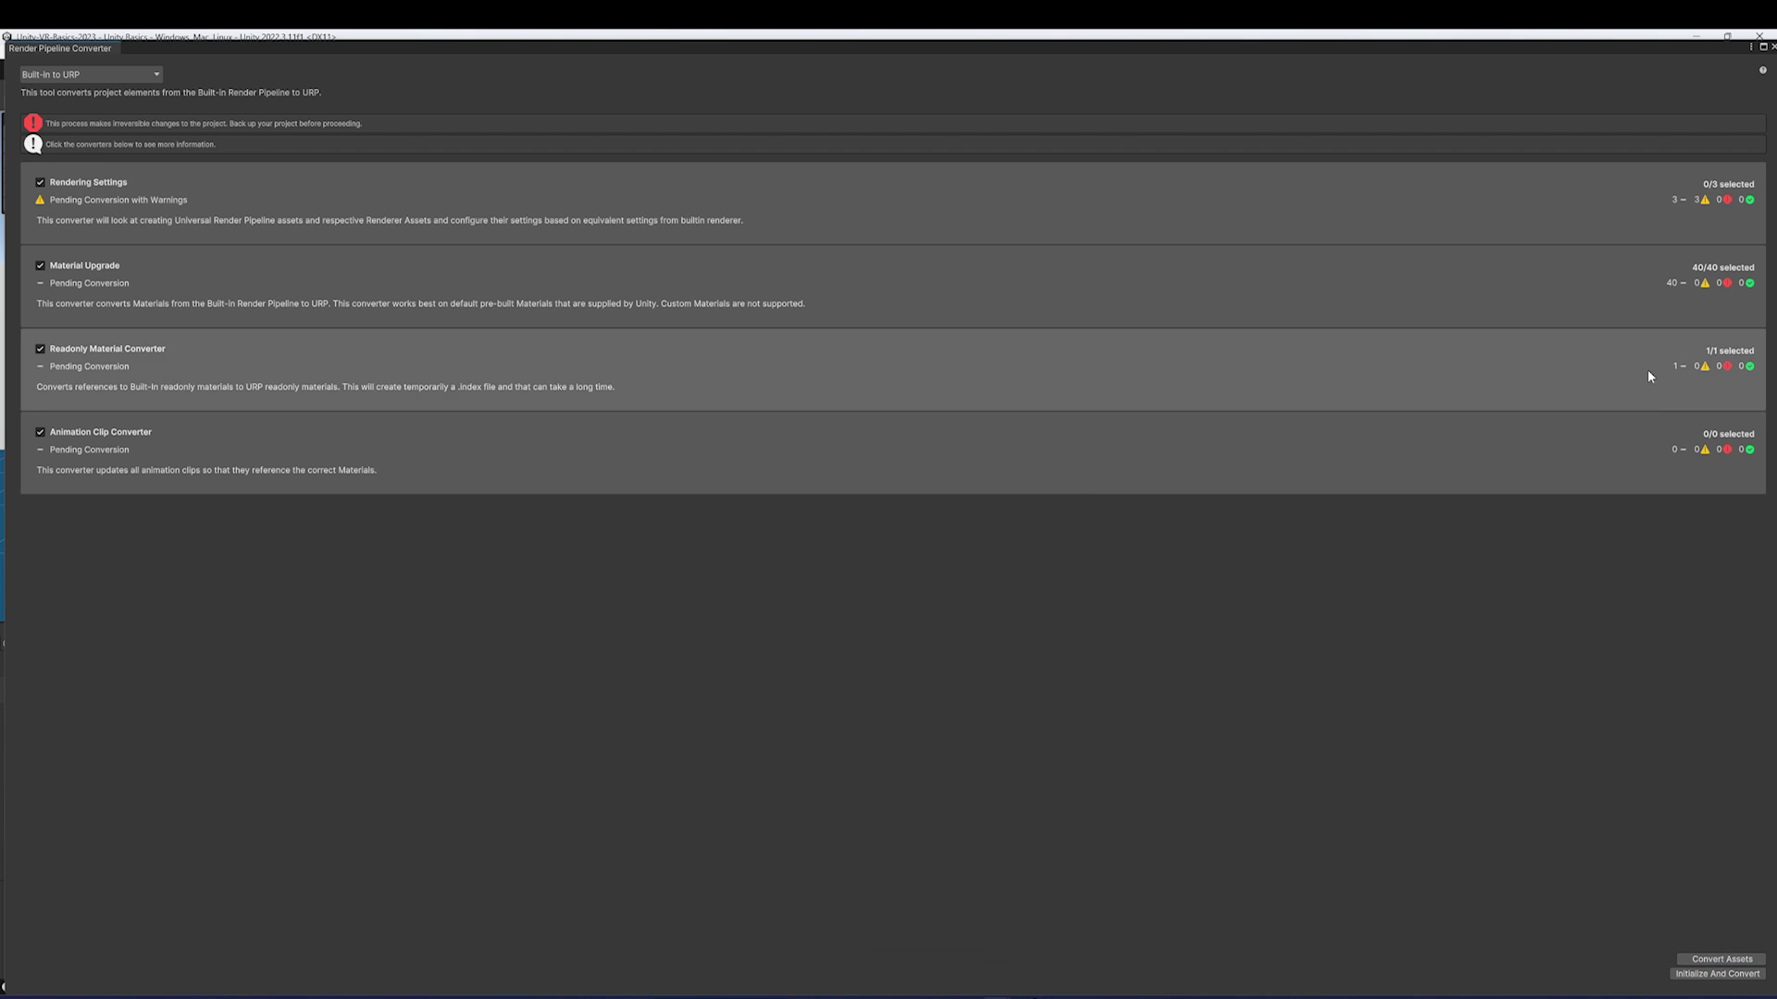
pyautogui.click(1719, 959)
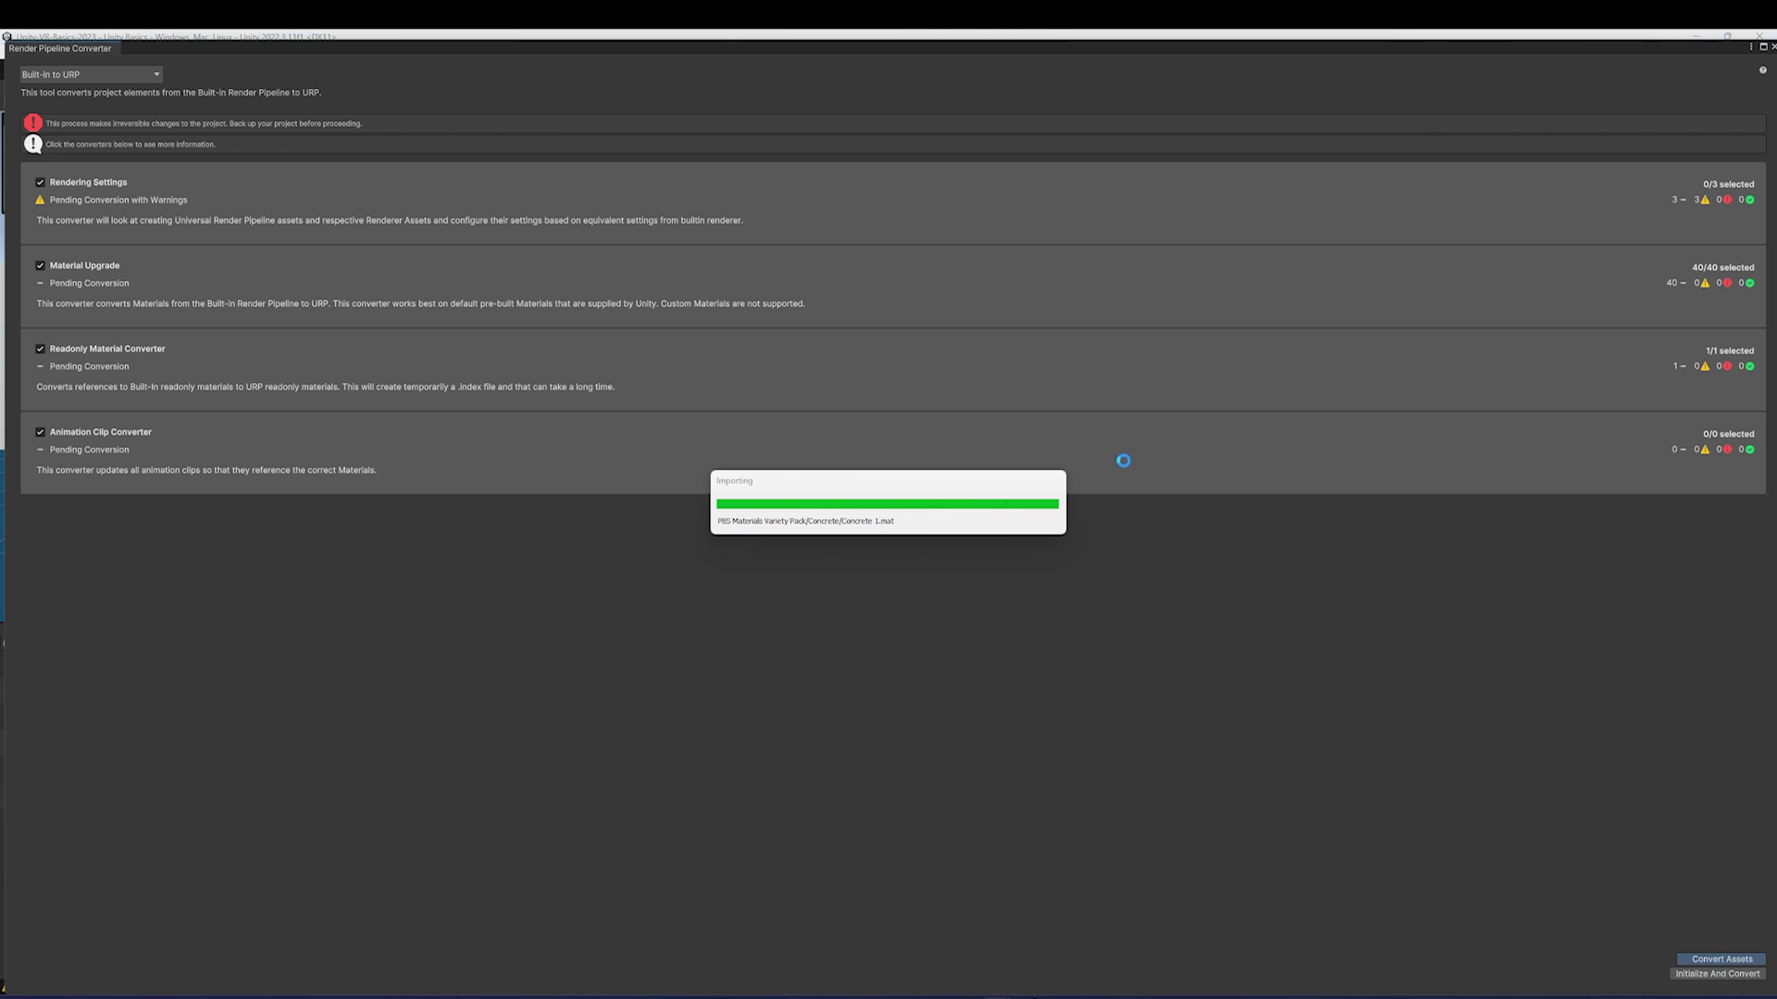
pyautogui.click(1771, 48)
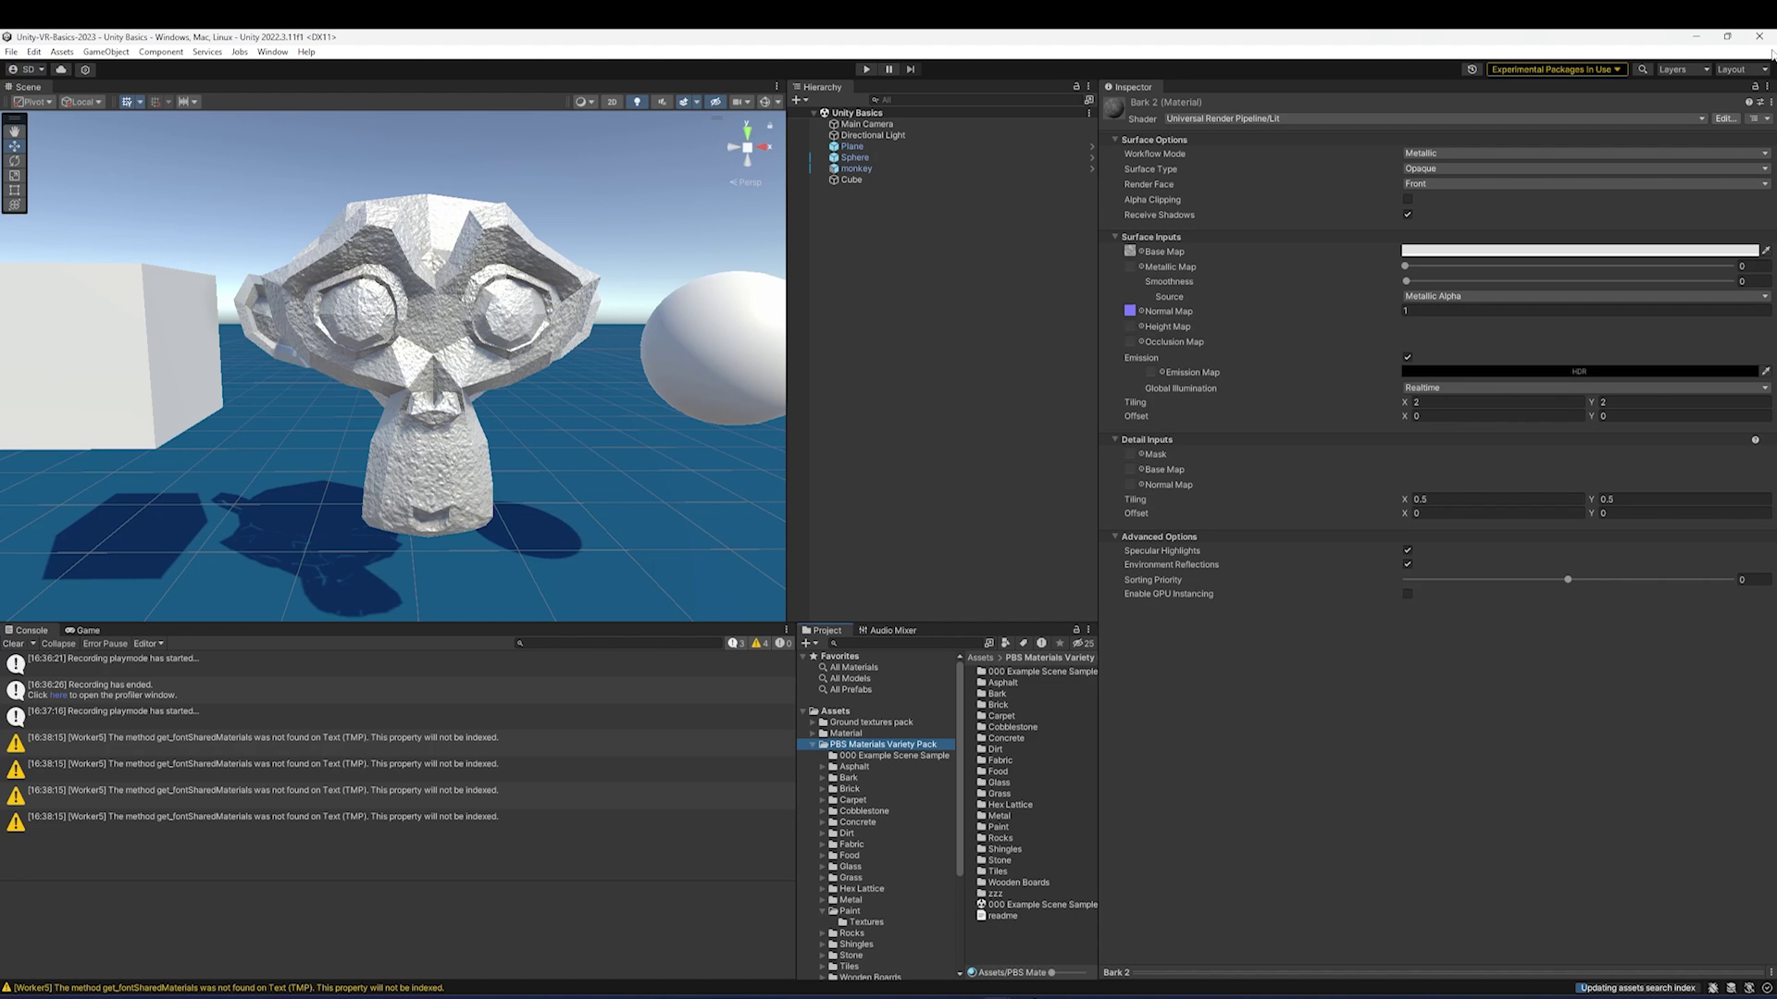
# - Check the shaders of the converted Bark 2, Brick 5 and Brick 1 materials in the PBS Materials Variety Pack
pyautogui.click(888, 757)
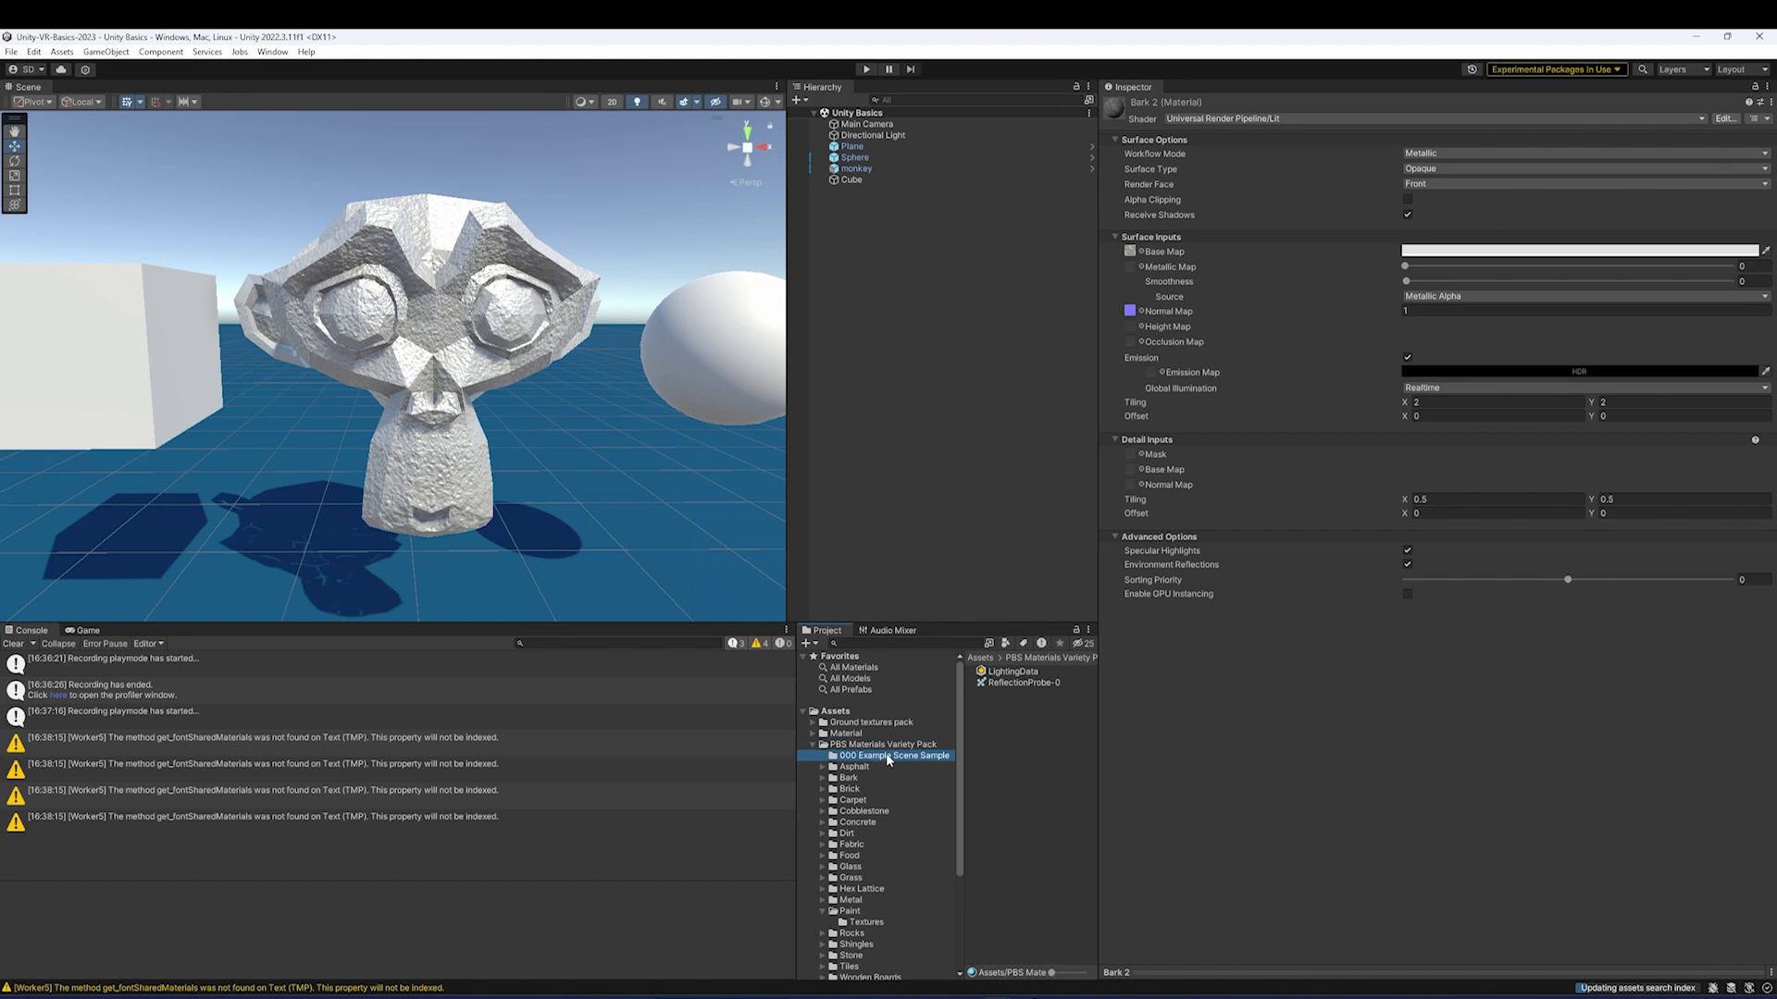
pyautogui.click(852, 780)
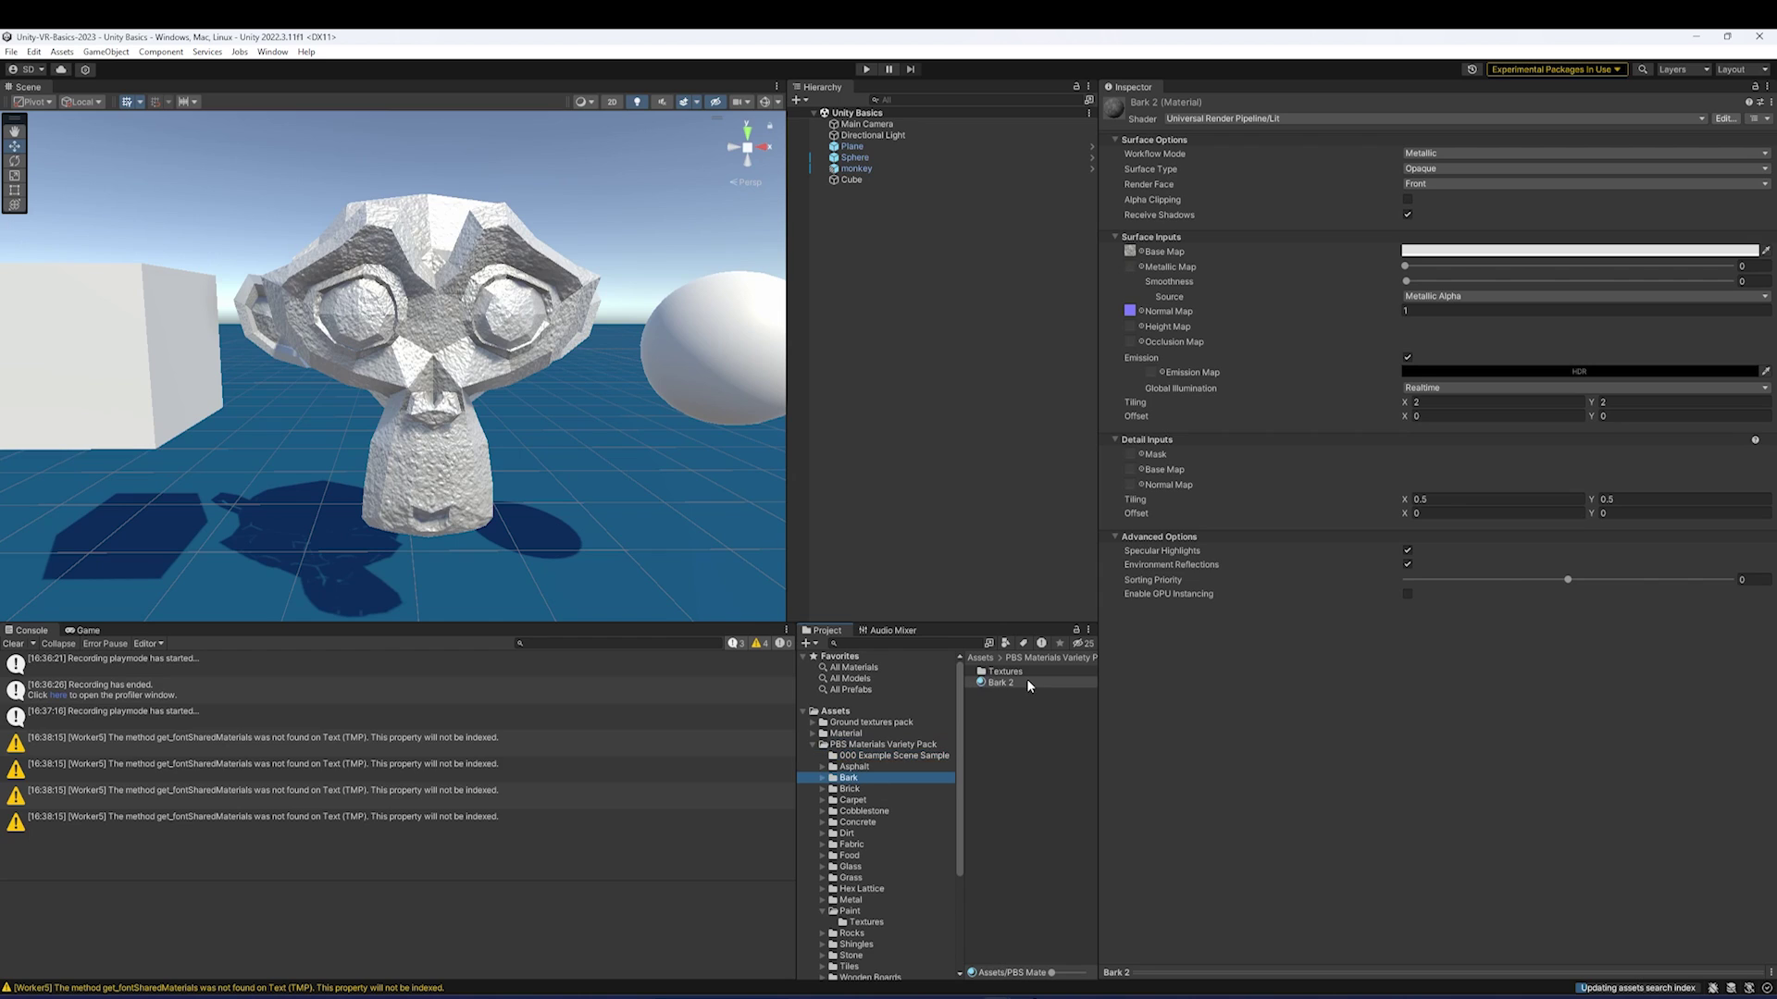
pyautogui.click(1028, 686)
pyautogui.click(850, 790)
pyautogui.click(1001, 693)
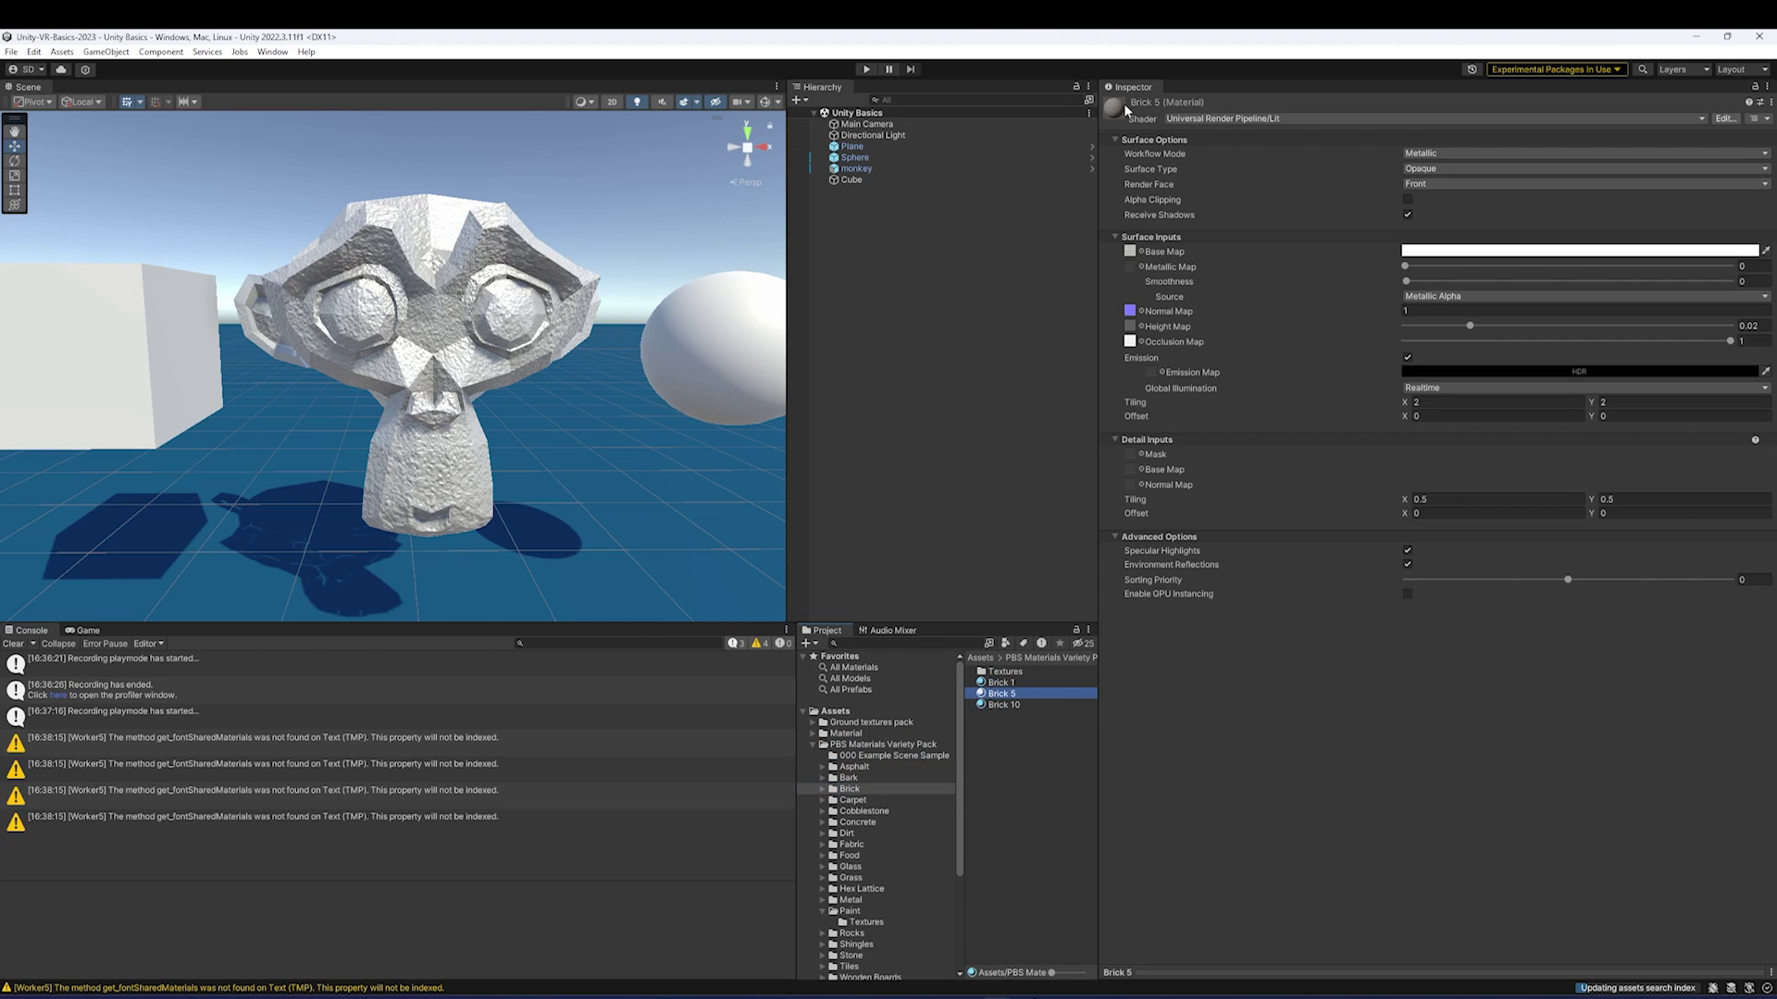
pyautogui.press('Up')
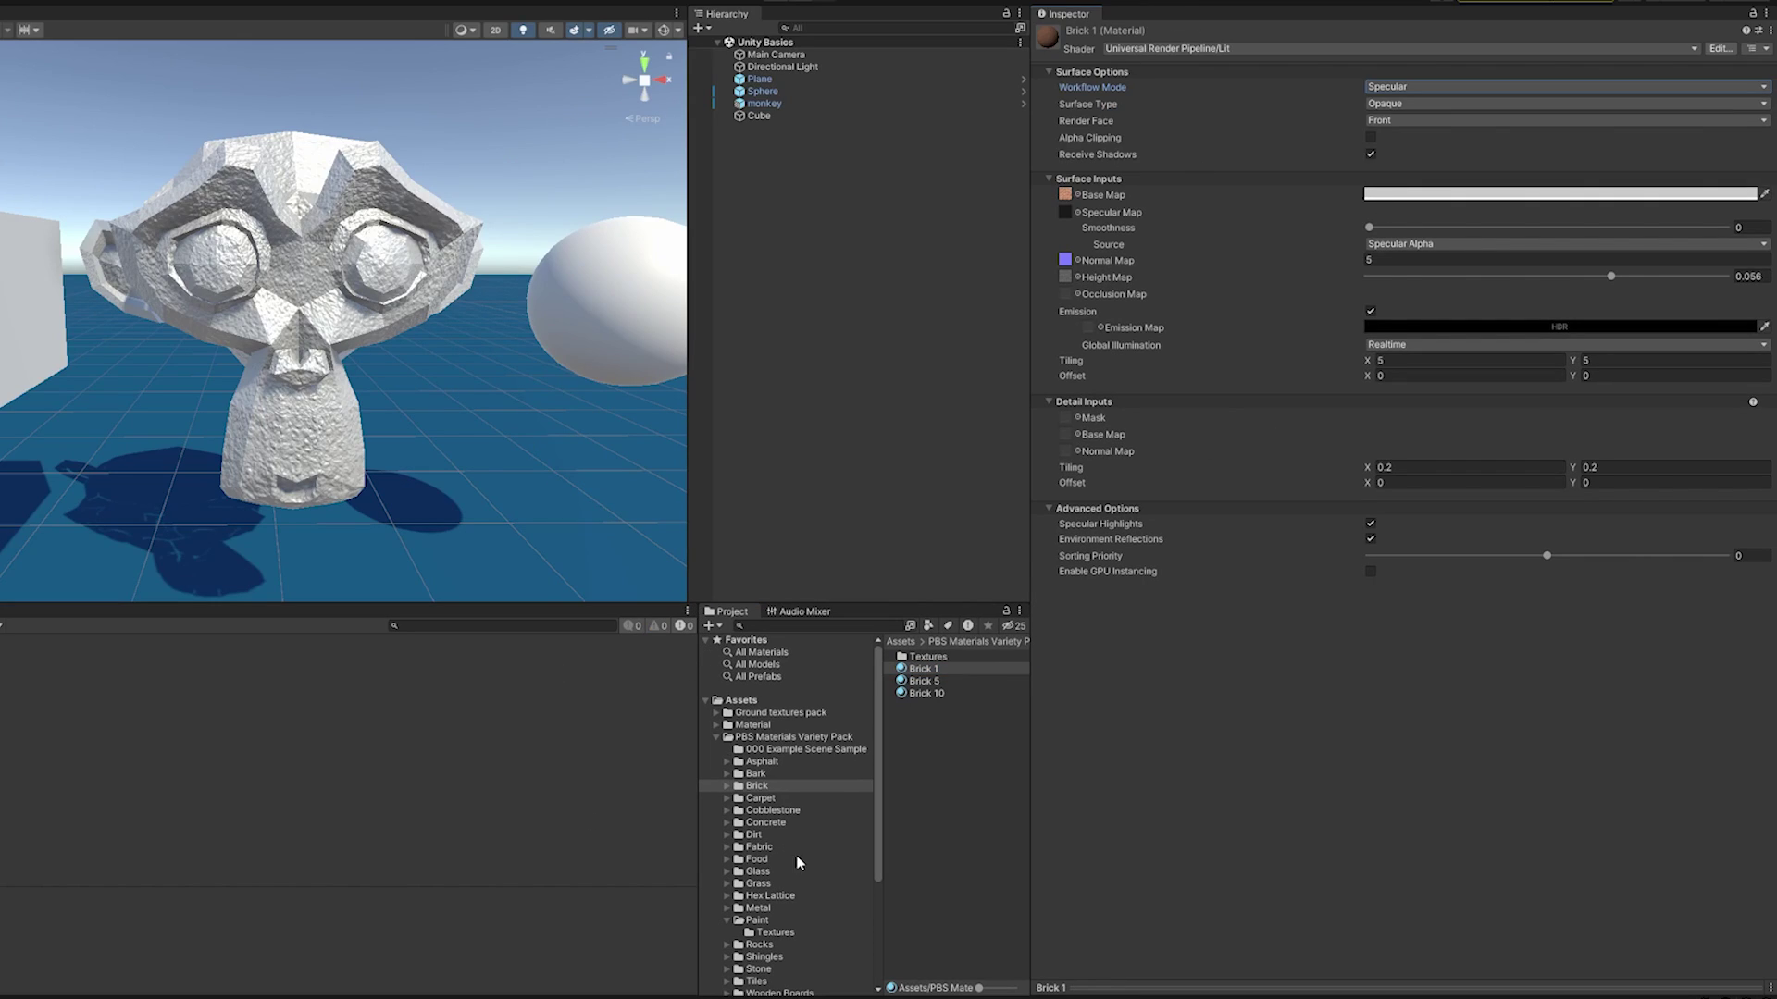
# - Try several materials from the pack's Metal folder on the sphere, finishing with Metal 17, and inspect the surface up close
pyautogui.scroll(-3, 789, 831)
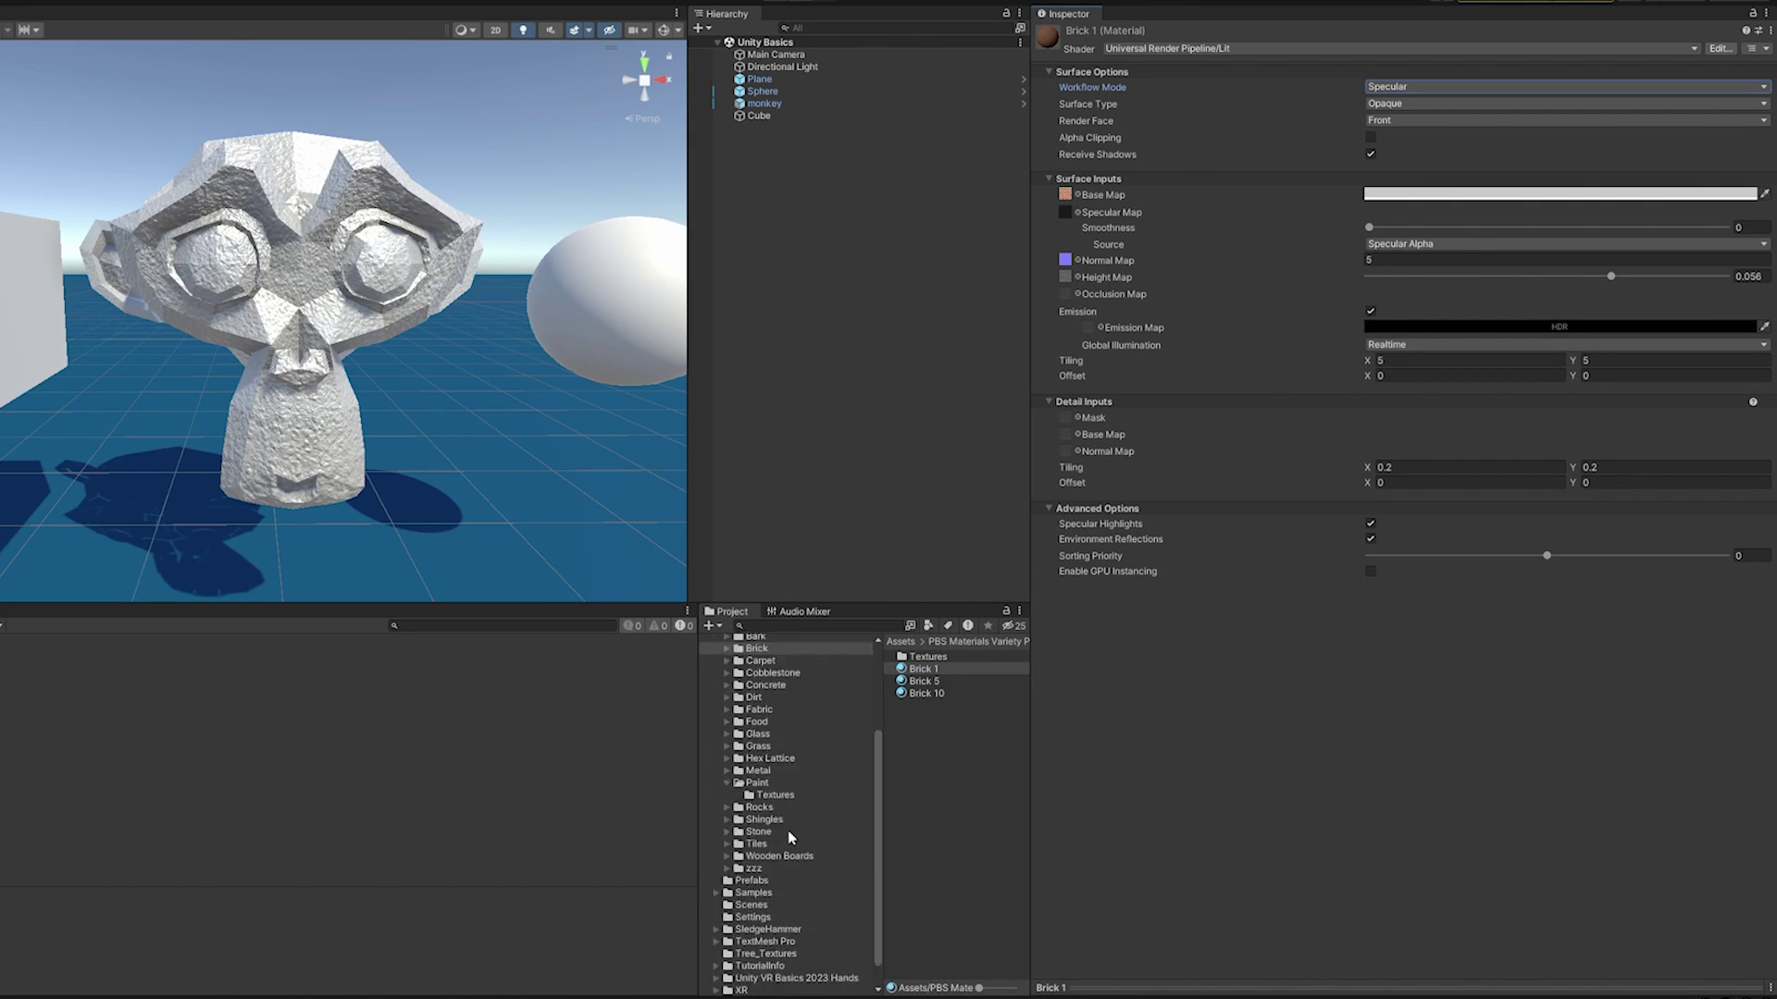
pyautogui.scroll(1, 788, 831)
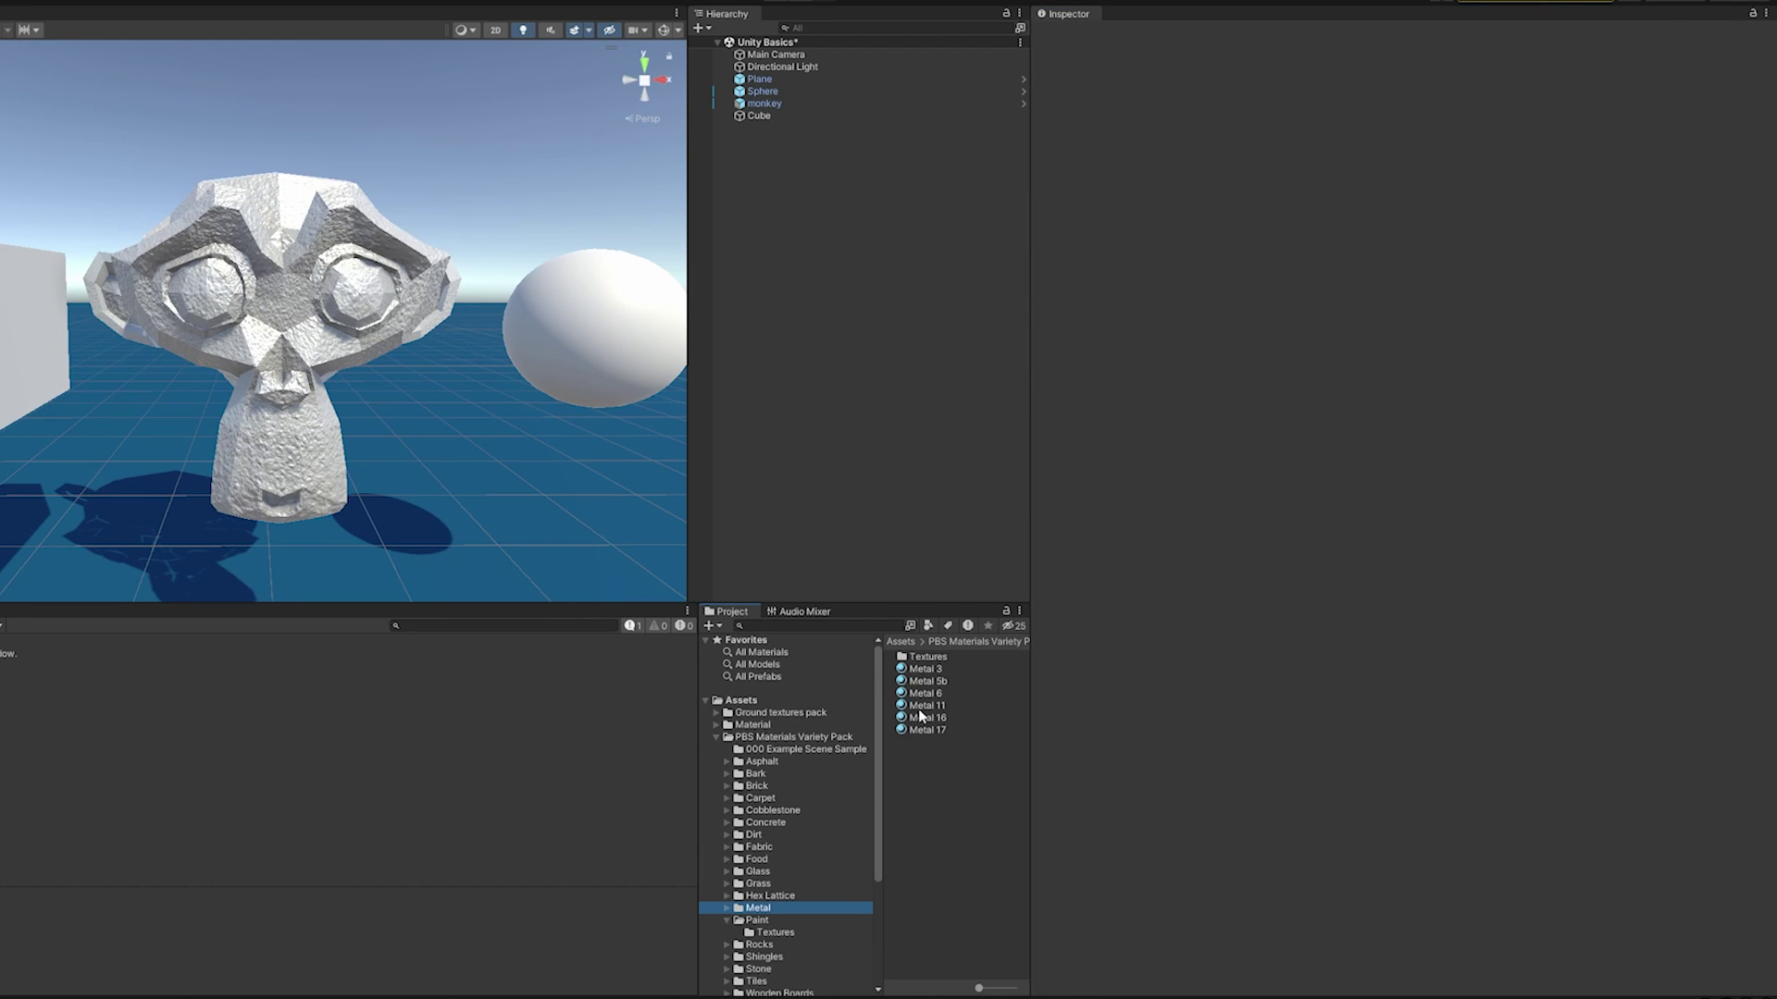
pyautogui.moveTo(922, 712); pyautogui.dragTo(570, 325)
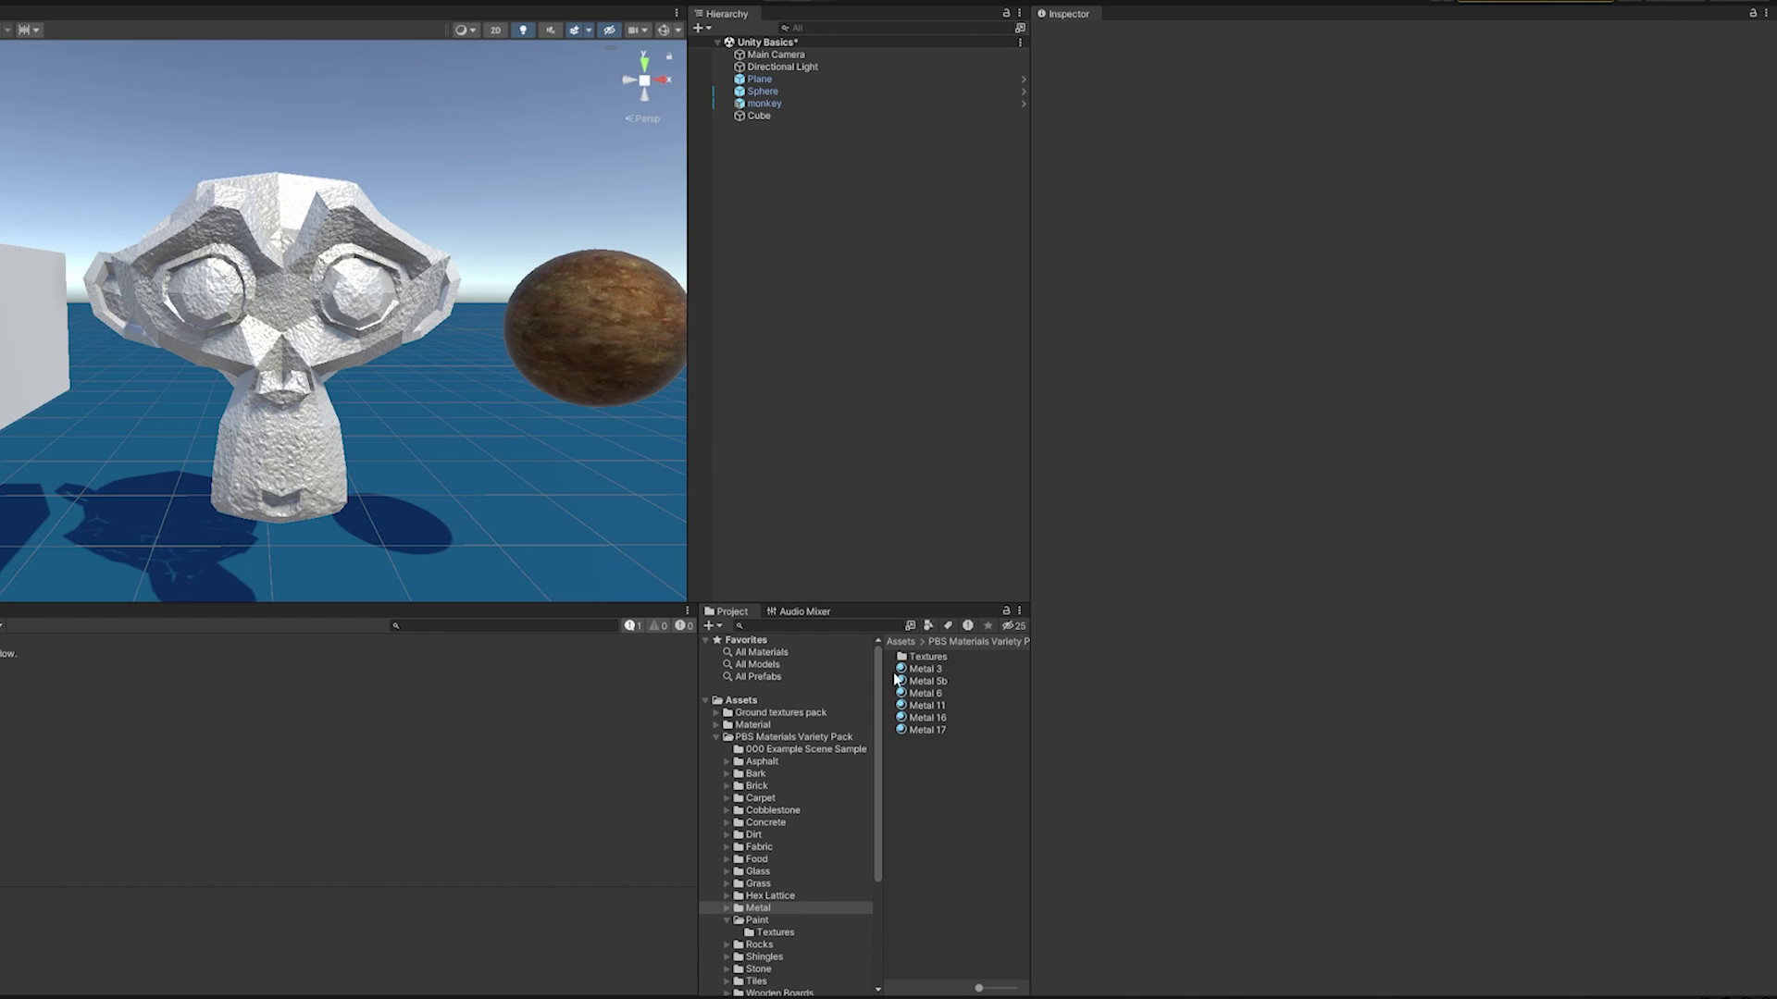
pyautogui.moveTo(928, 718); pyautogui.dragTo(592, 342)
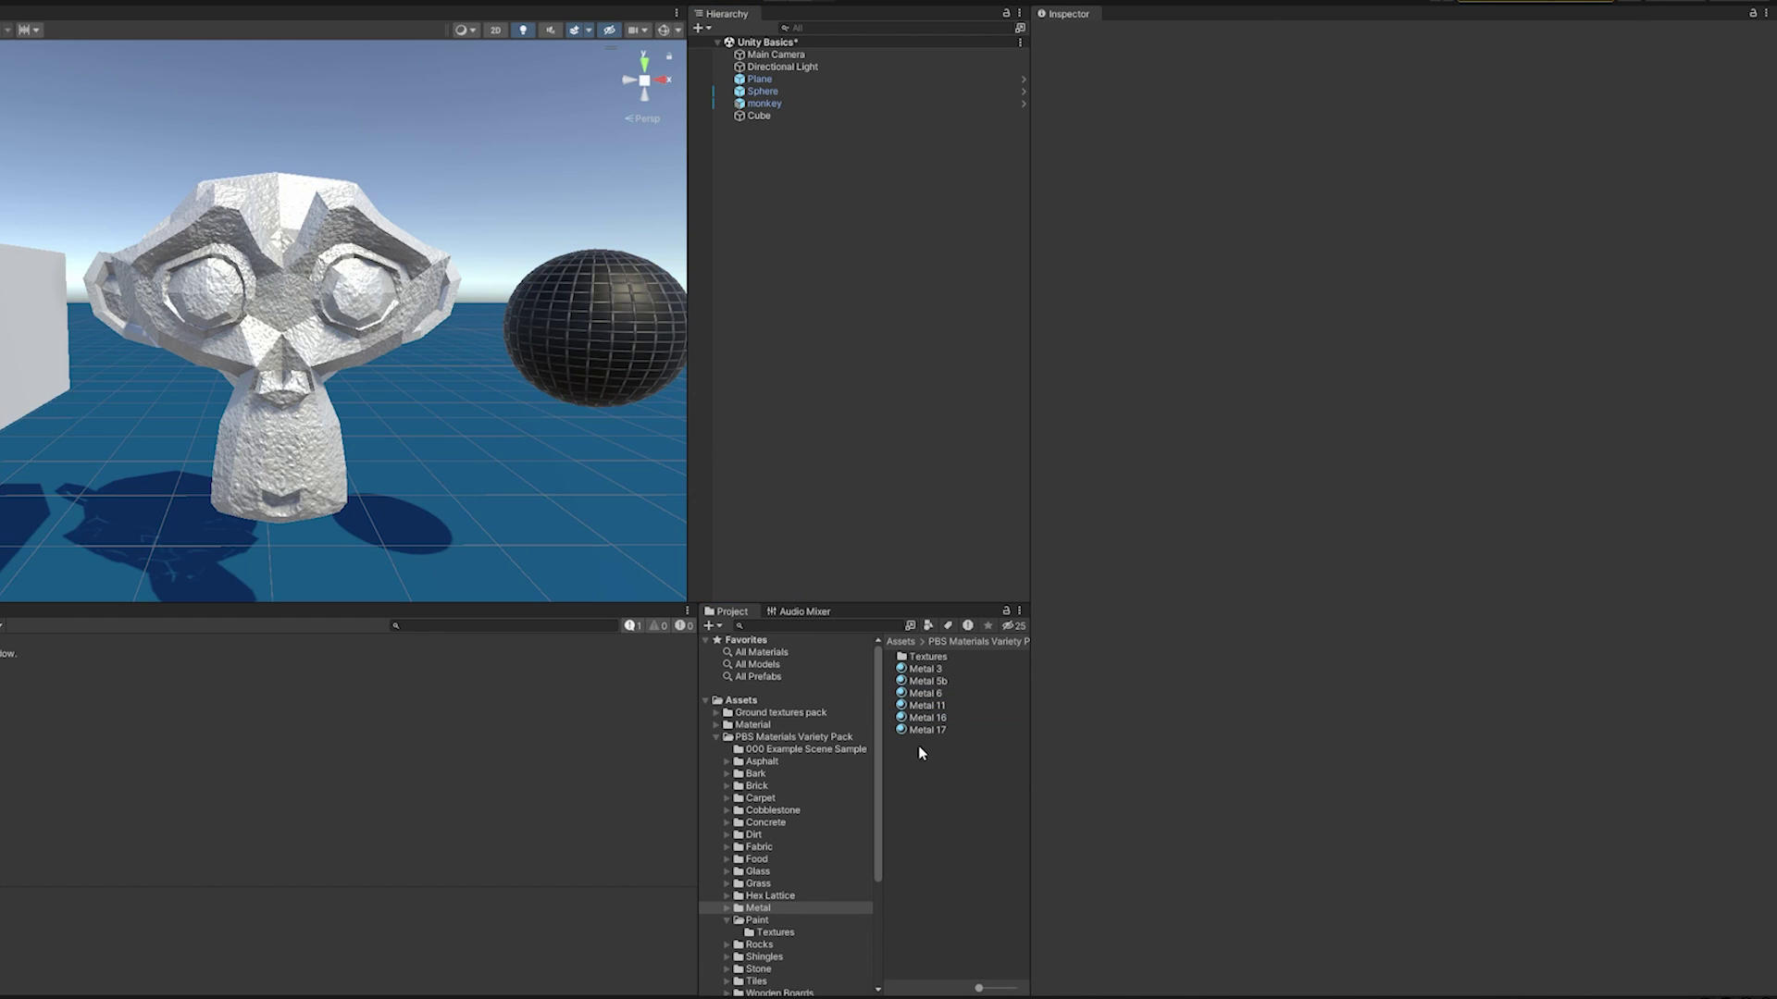
pyautogui.moveTo(925, 730); pyautogui.dragTo(595, 290)
pyautogui.press('w')
pyautogui.moveTo(586, 208); pyautogui.dragTo(407, 317, button='right')
pyautogui.press('s')
pyautogui.press('s')
pyautogui.press('w')
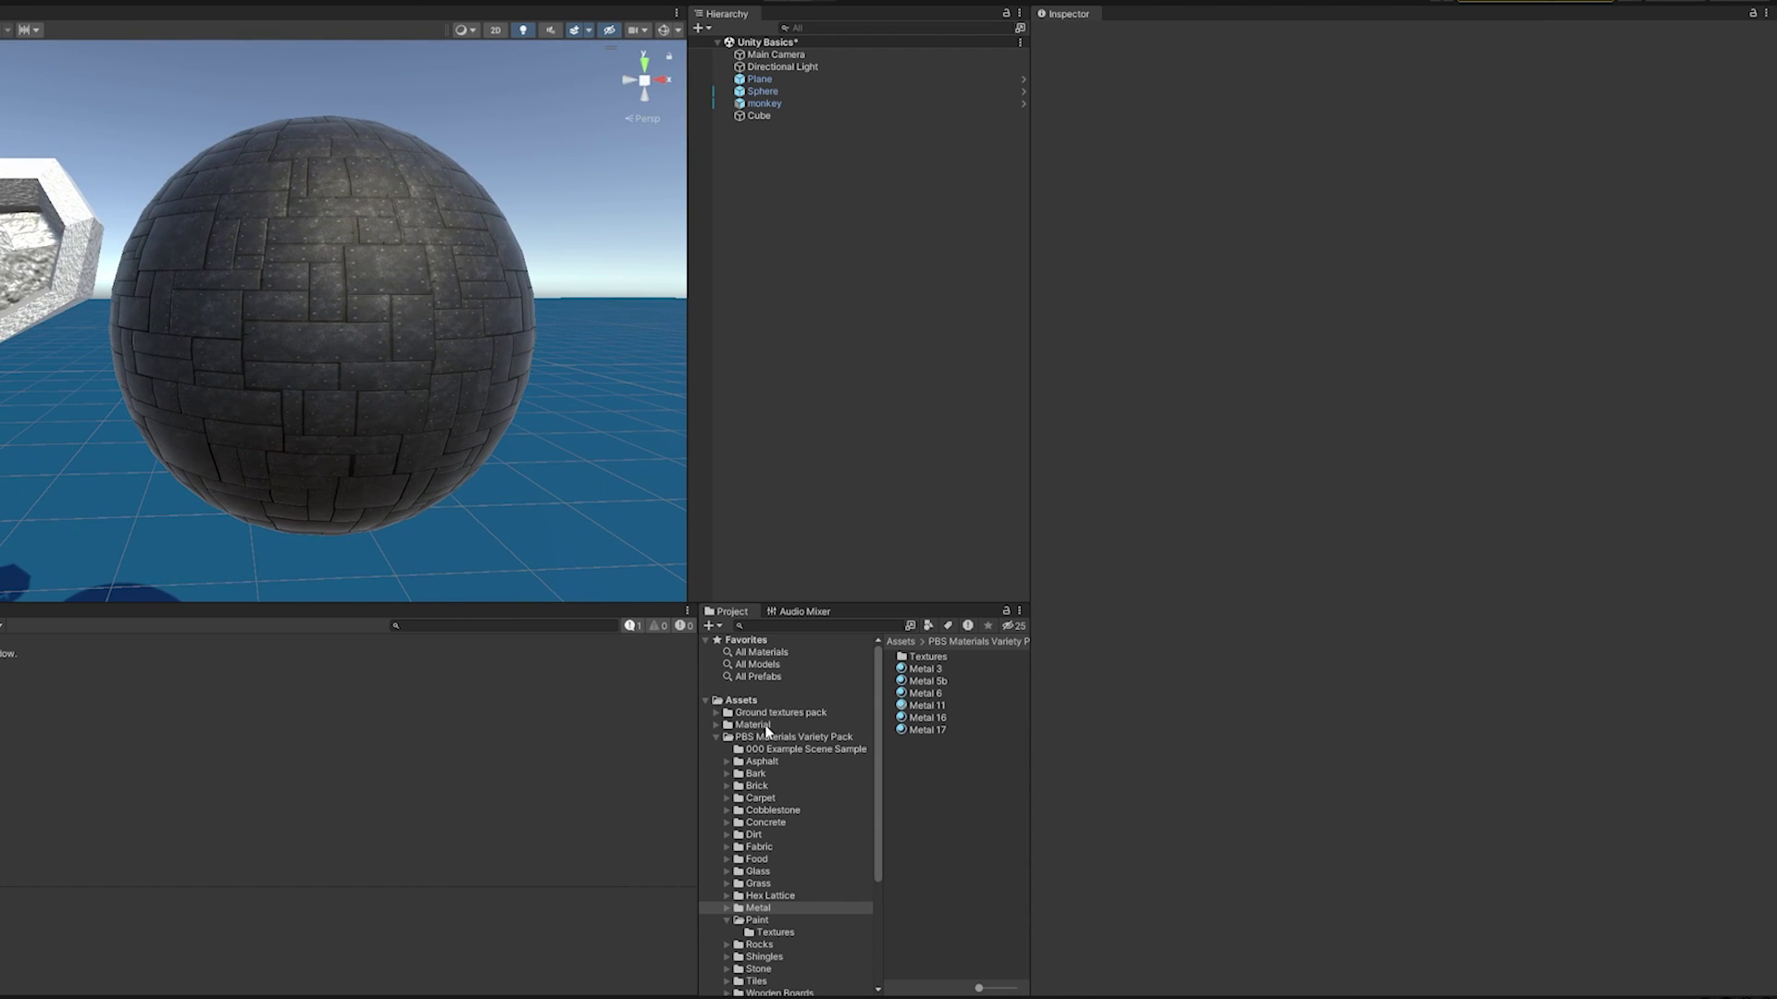
# - Create a new material named MyMetal in the Metal folder and apply it to the sphere
pyautogui.rightClick(933, 753)
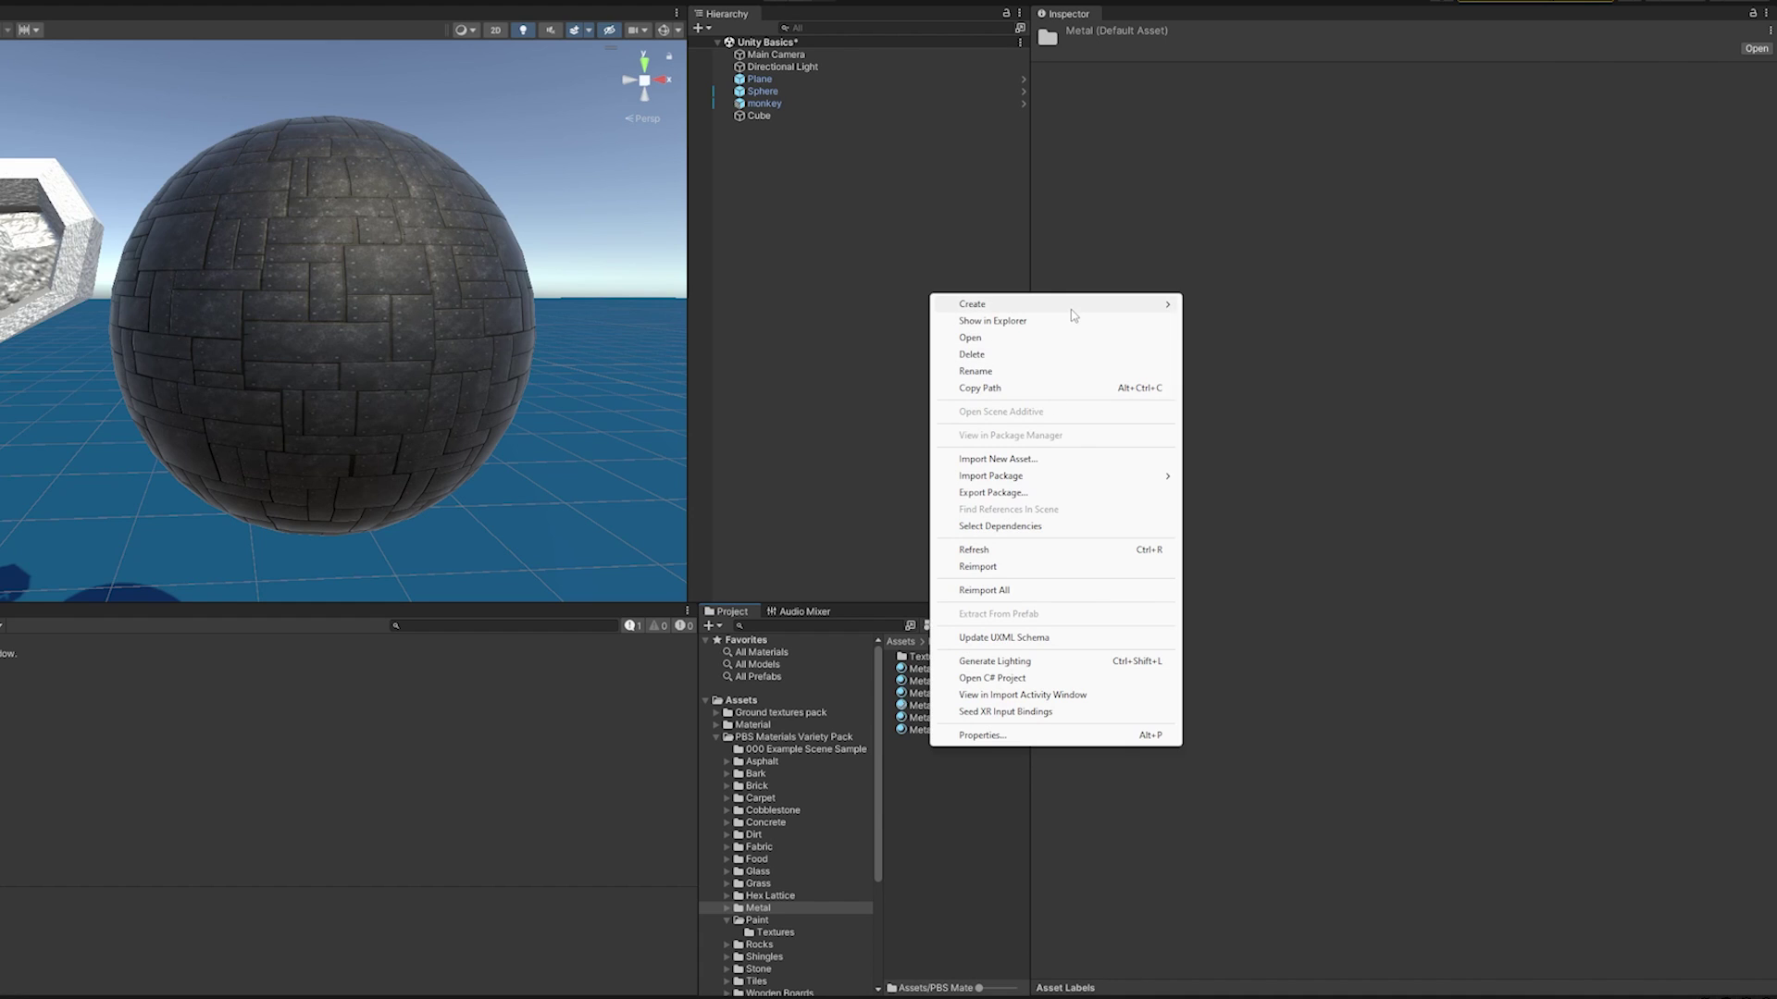
pyautogui.moveTo(1070, 309)
pyautogui.click(1240, 629)
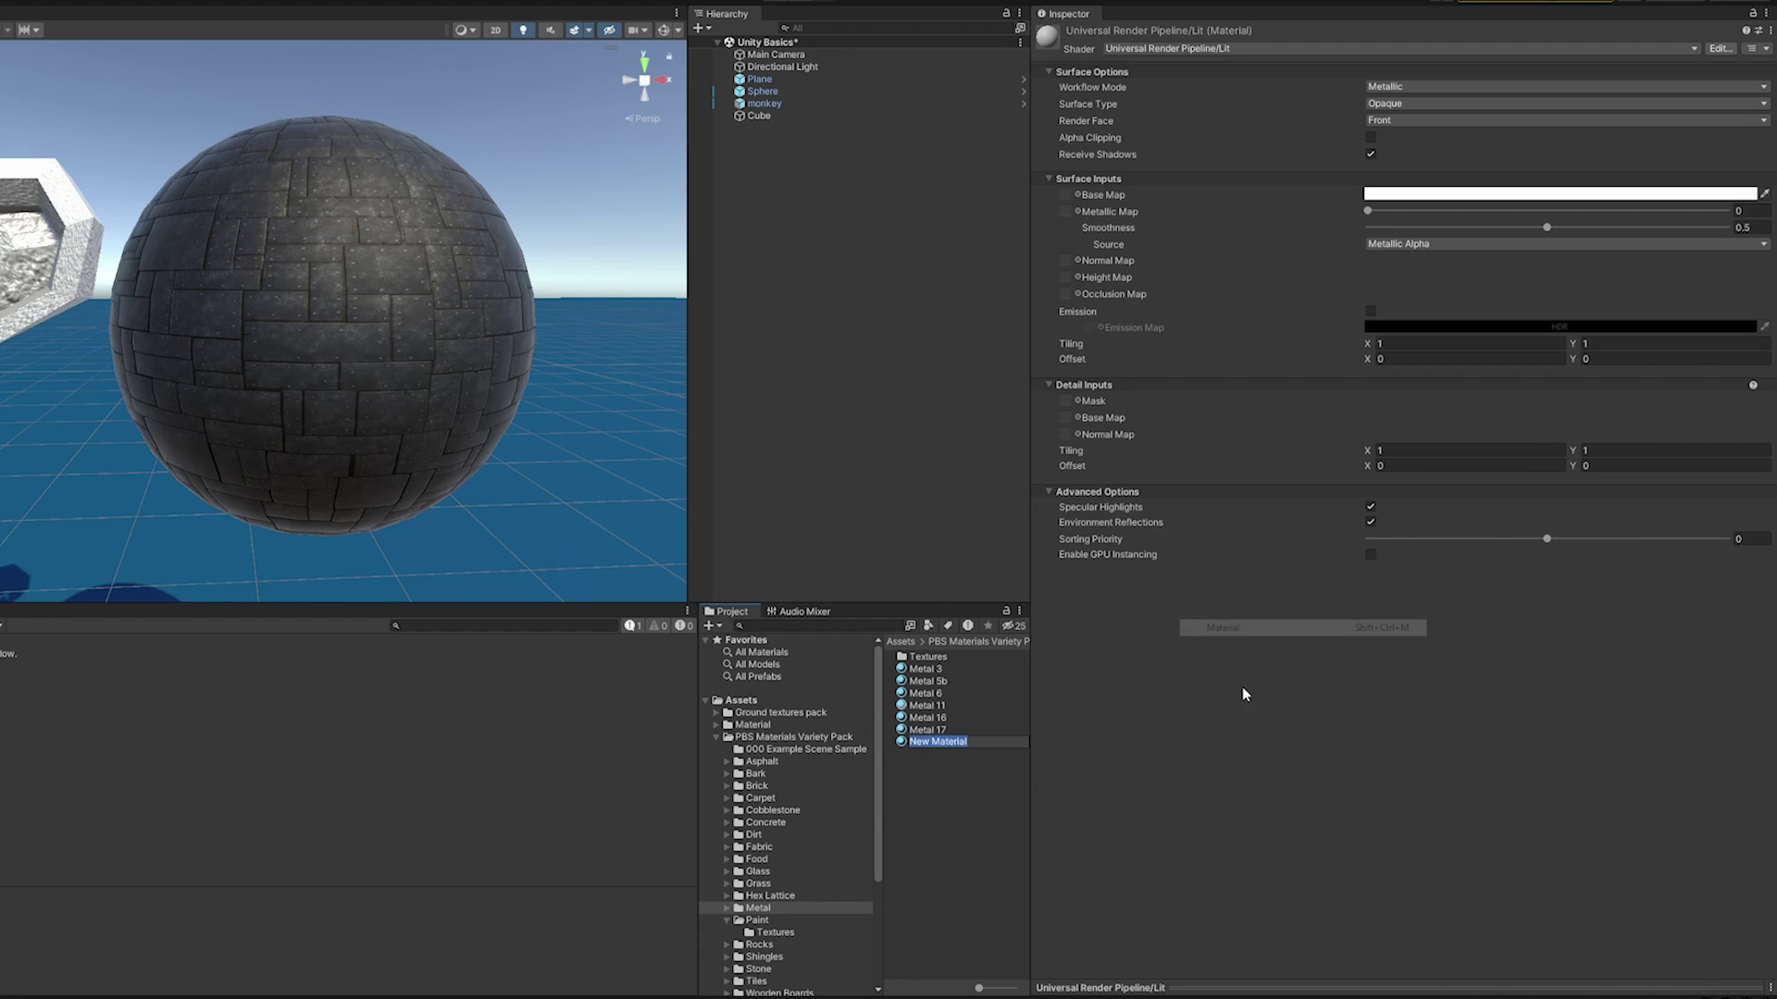
pyautogui.write('MyMe')
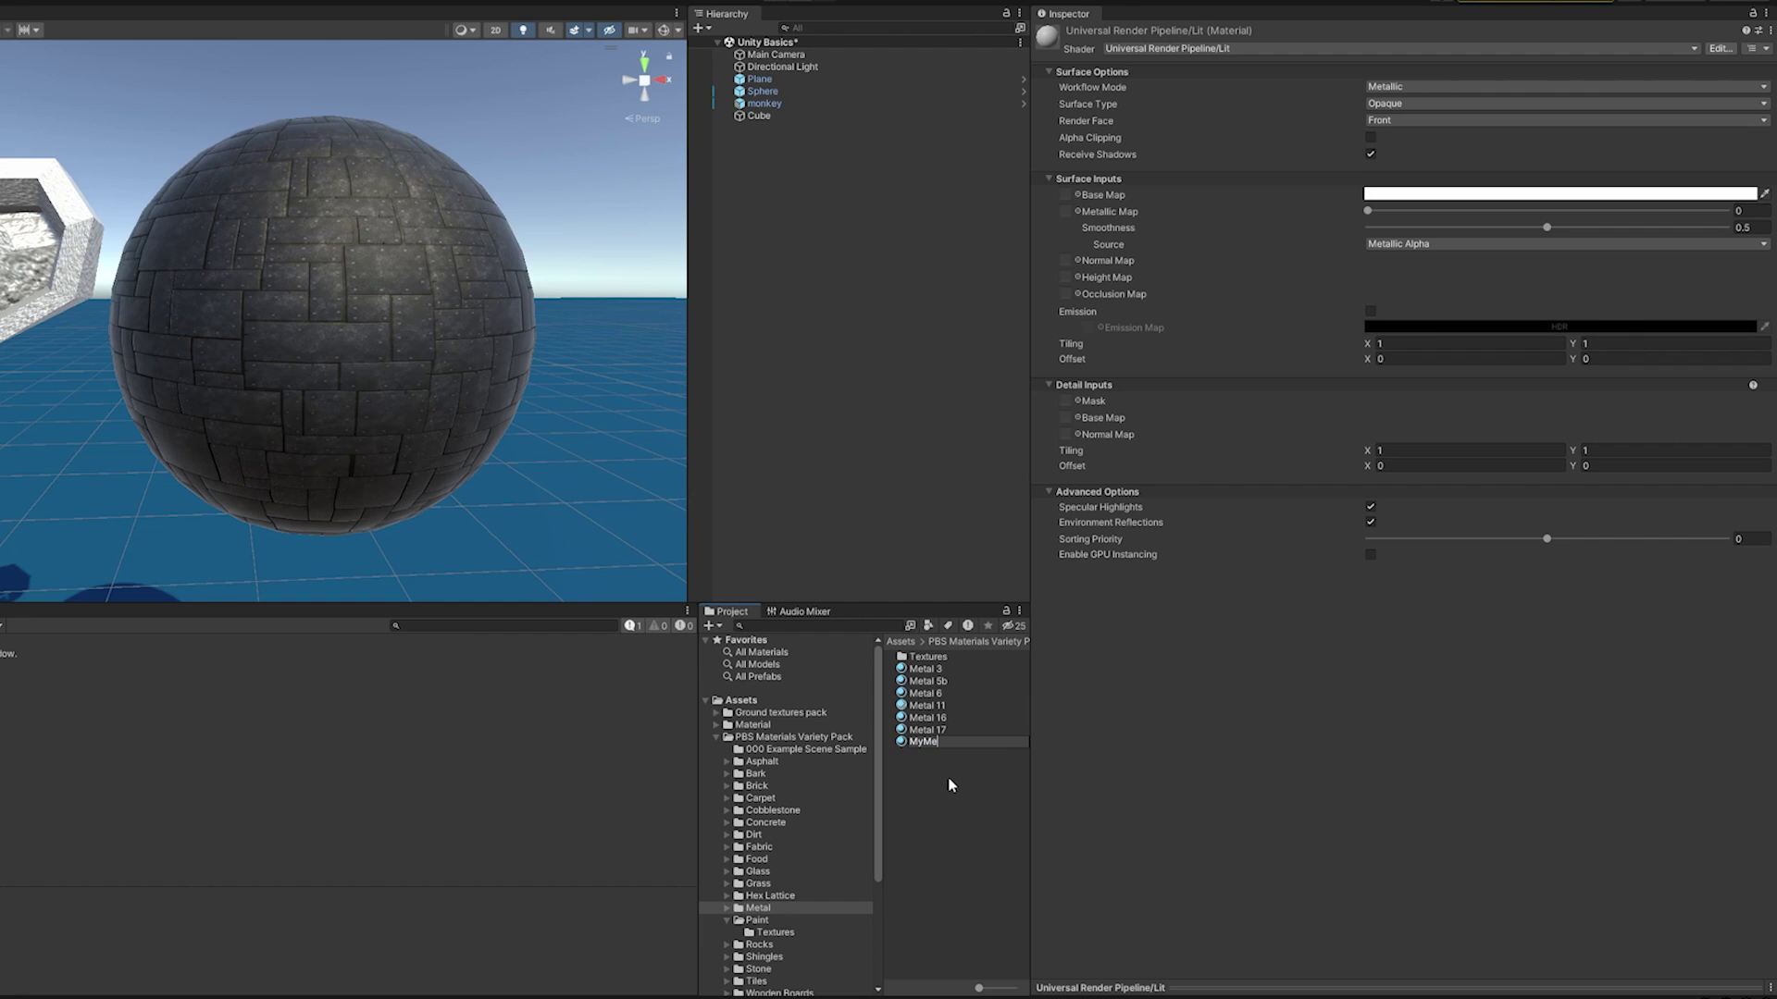
pyautogui.write('tal')
pyautogui.press('Return')
pyautogui.moveTo(909, 740); pyautogui.dragTo(386, 350)
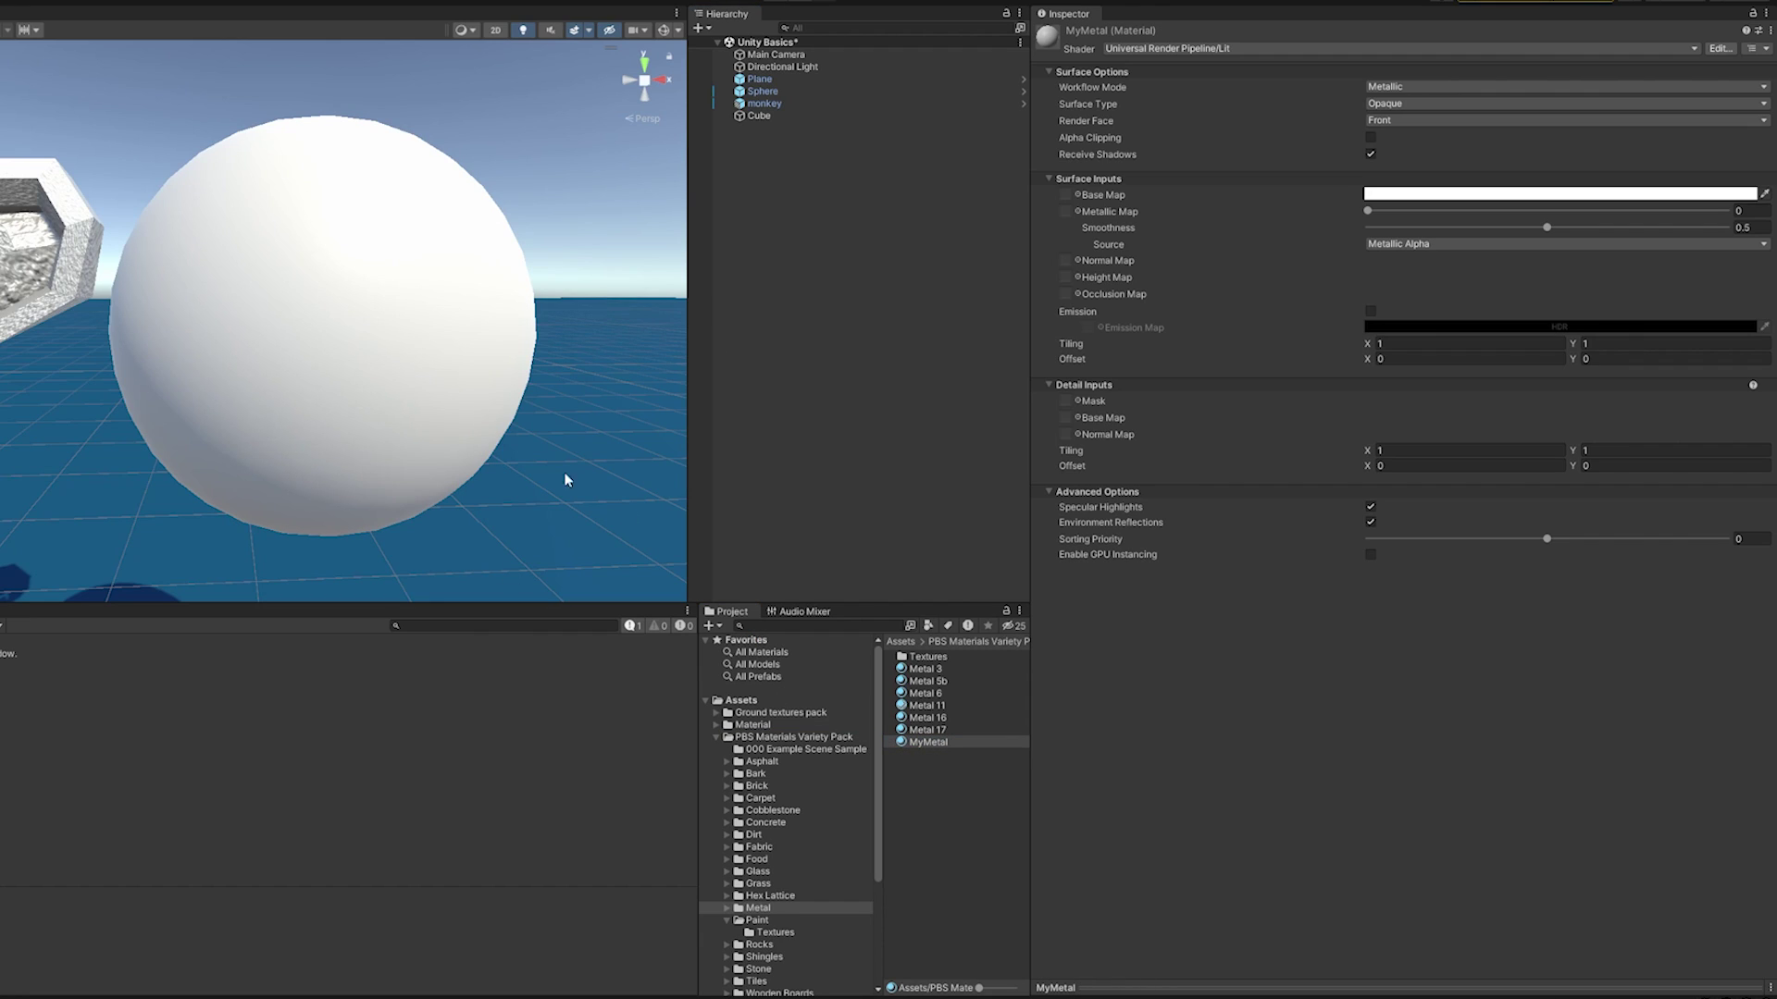
pyautogui.moveTo(933, 734); pyautogui.dragTo(476, 487)
pyautogui.hotkey('ctrl', 'z')
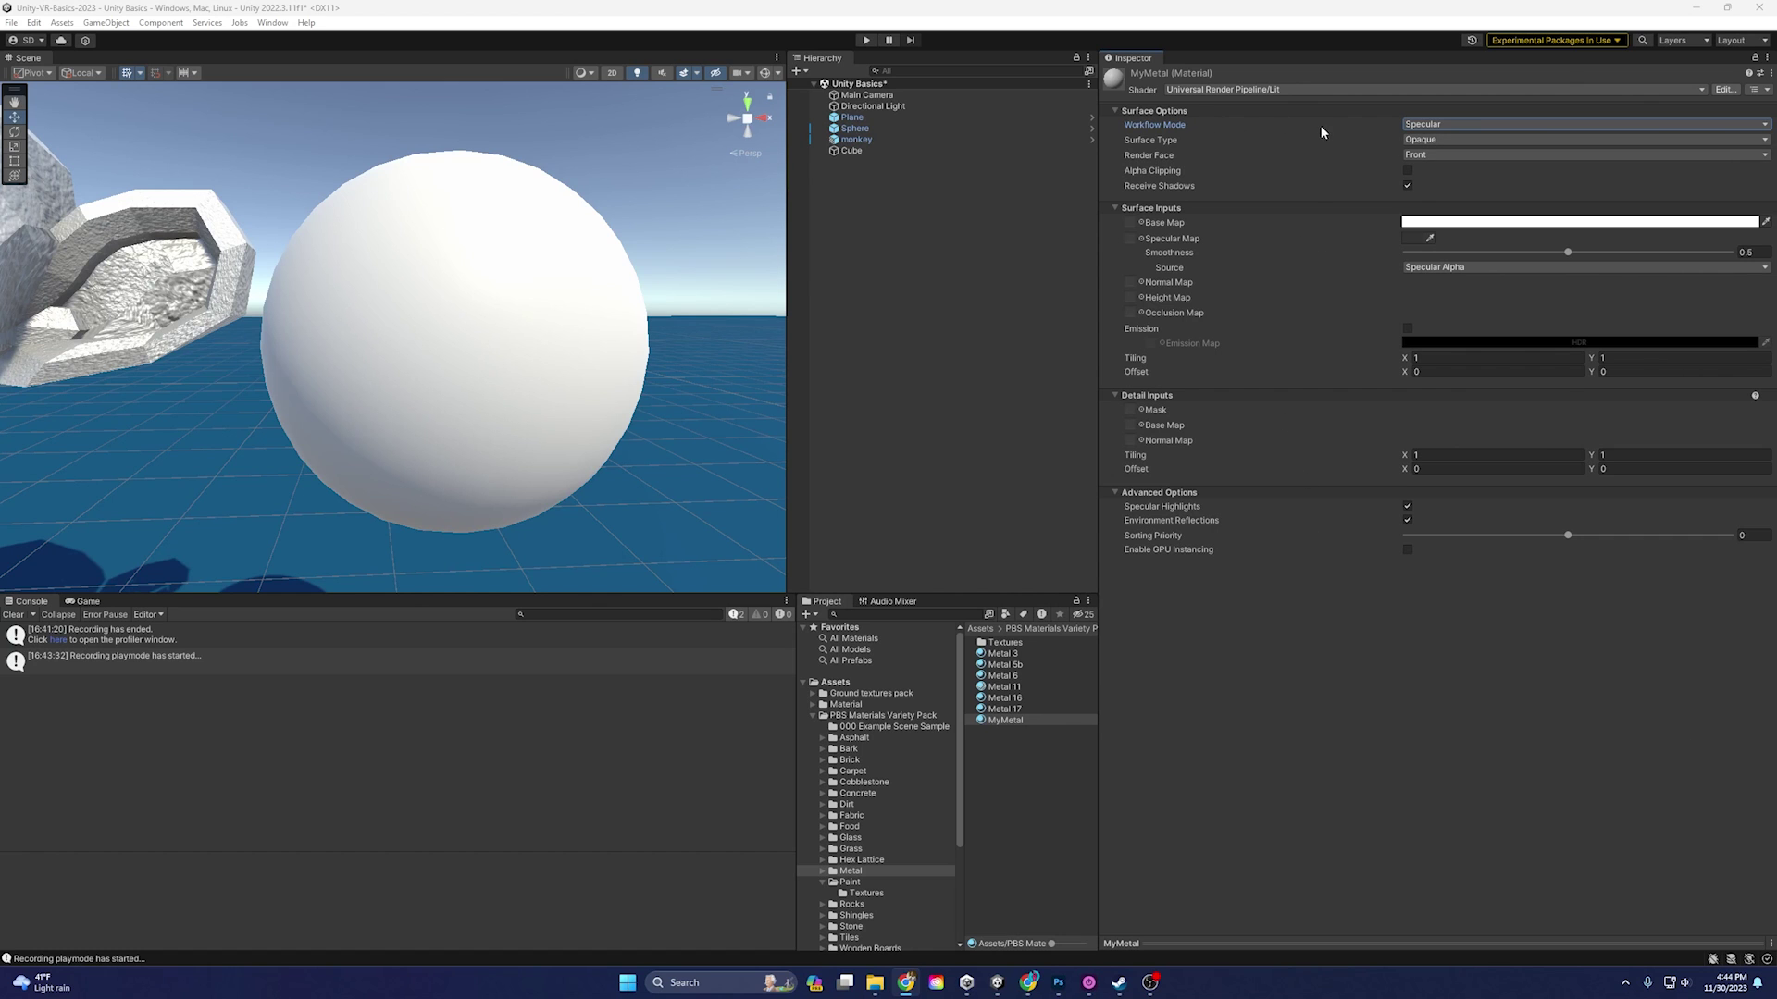
# - Switch MyMetal's Workflow Mode to Metallic and back to Specular, and set its Smoothness to 1
pyautogui.click(1434, 126)
pyautogui.click(1443, 156)
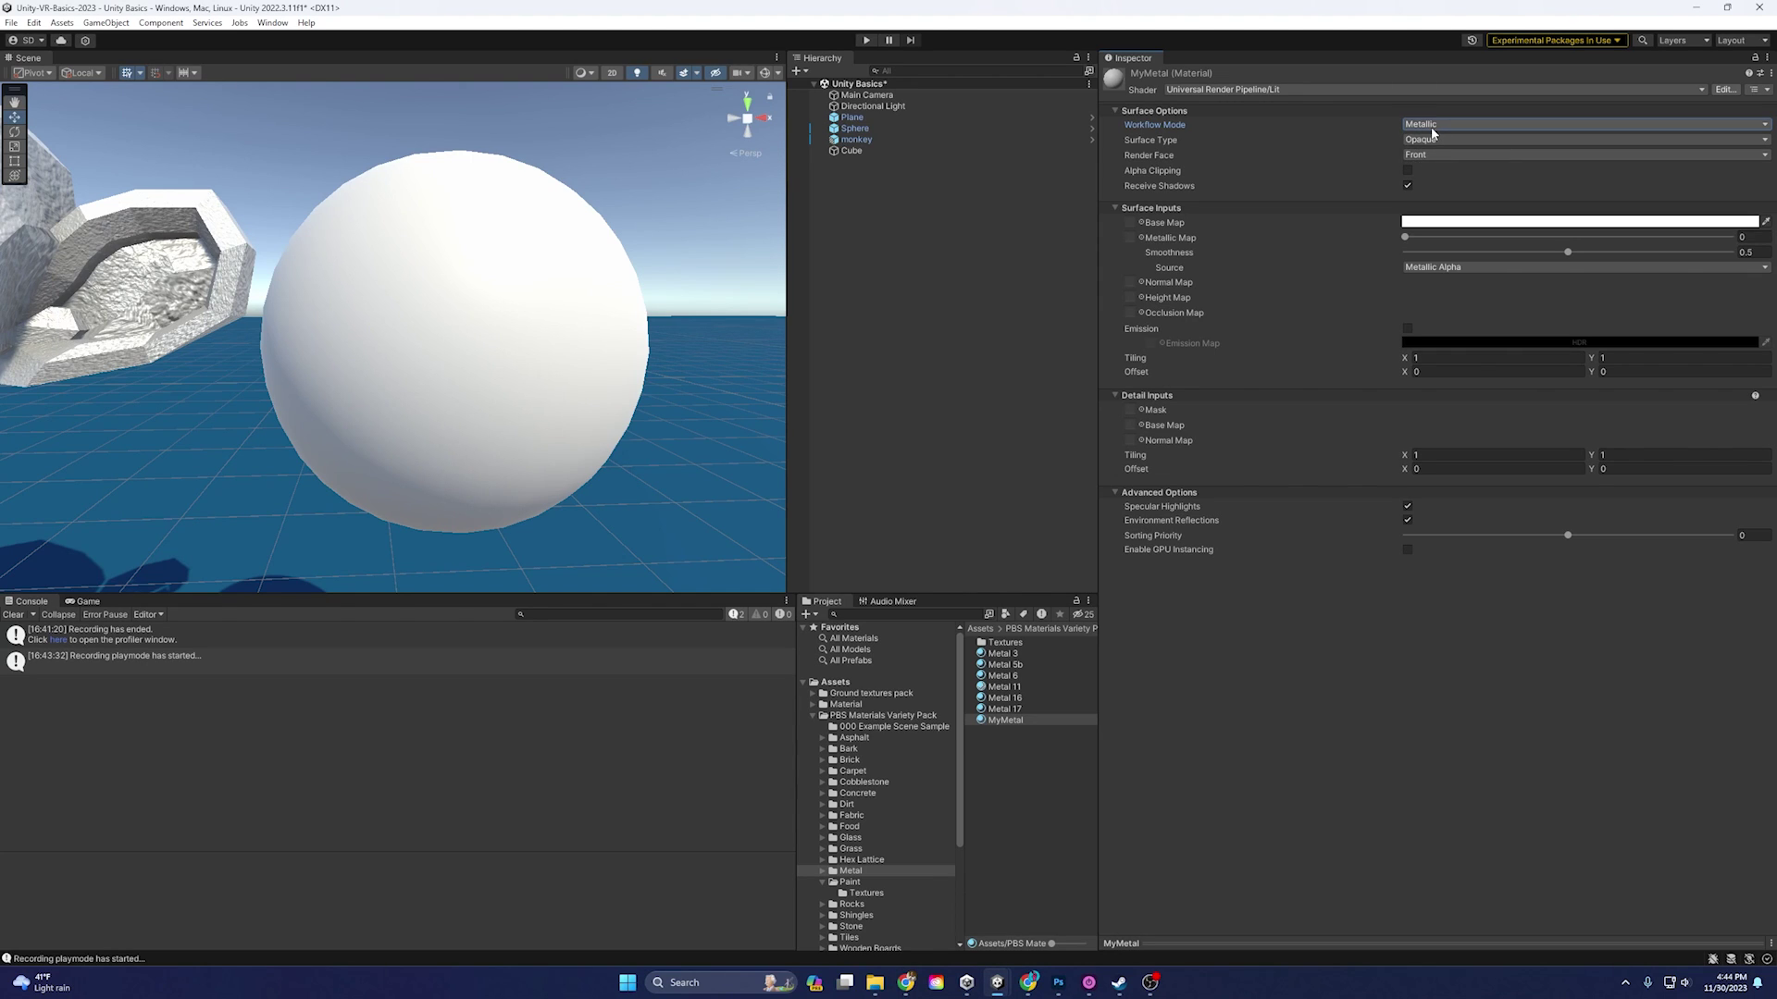
pyautogui.click(1430, 126)
pyautogui.click(1430, 142)
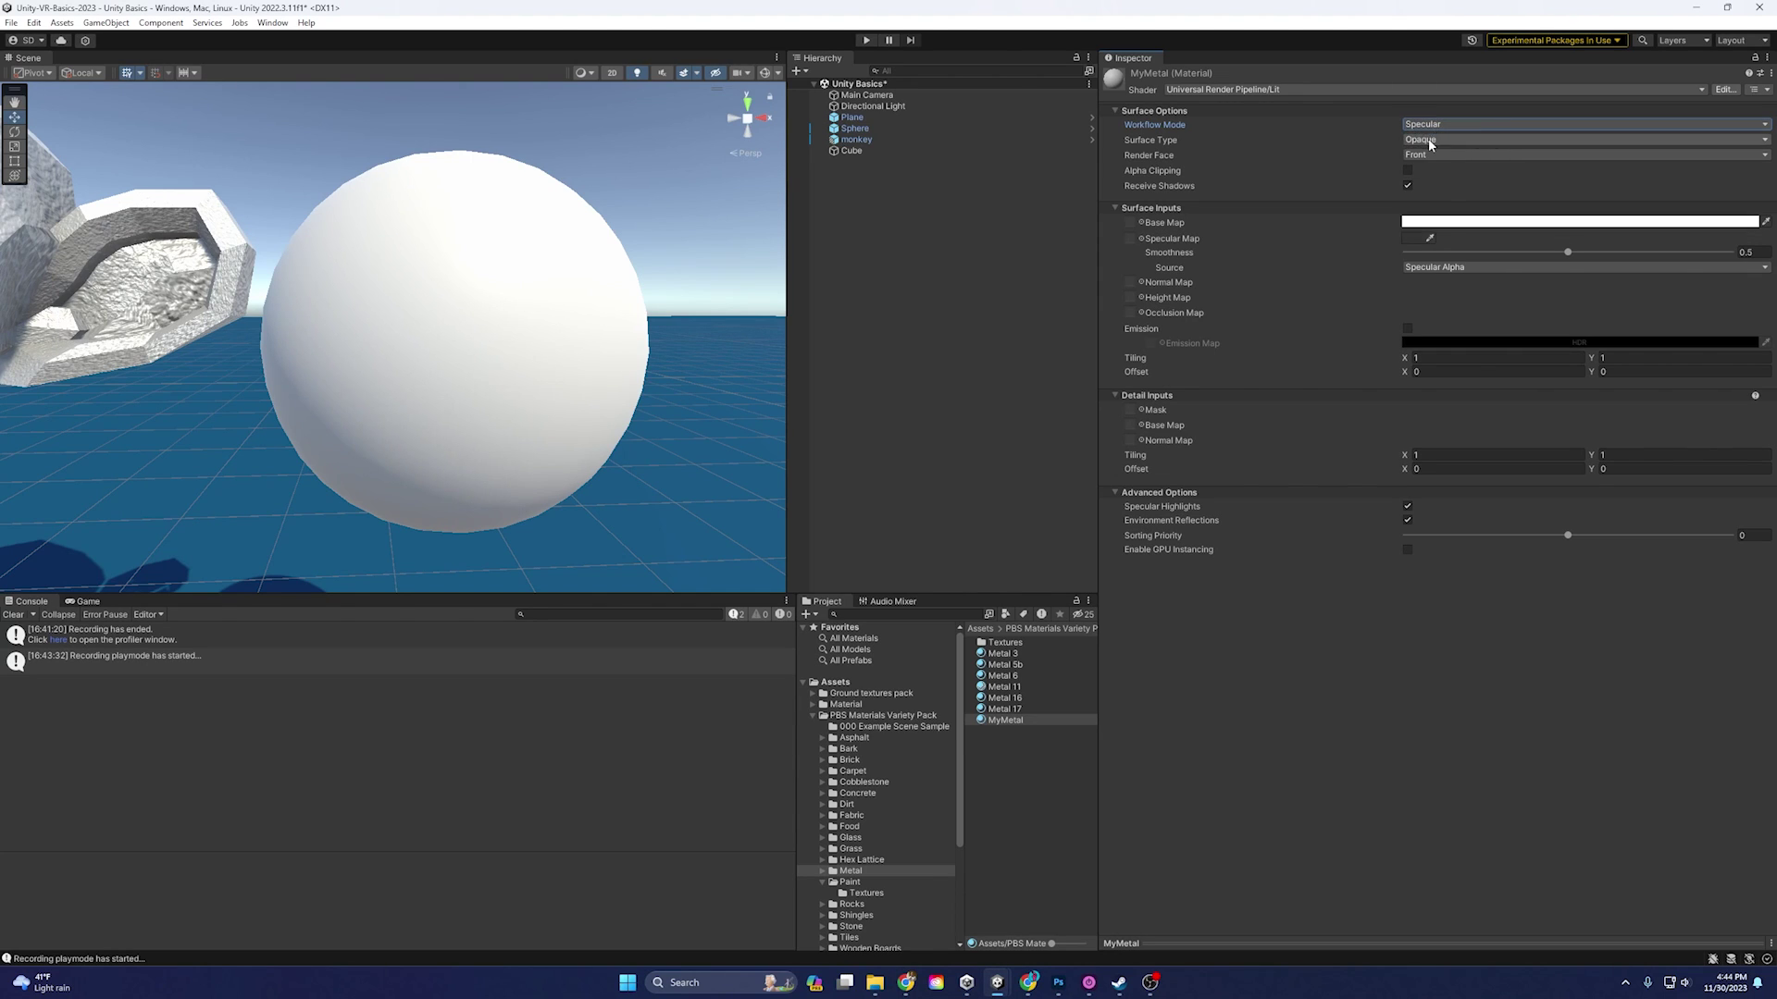
pyautogui.moveTo(1567, 253)
pyautogui.mouseDown()
pyautogui.moveTo(1629, 255)
pyautogui.moveTo(1462, 257)
pyautogui.moveTo(1739, 255)
pyautogui.mouseUp()
pyautogui.moveTo(505, 278)
pyautogui.keyDown('alt'); pyautogui.mouseDown()
pyautogui.moveTo(722, 288)
pyautogui.moveTo(416, 286)
pyautogui.moveTo(516, 269)
pyautogui.moveTo(537, 286)
pyautogui.mouseUp(); pyautogui.keyUp('alt')
# - Set MyMetal's Base Map colour to a mid grey with value 54 and its Specular Map colour to white FFFFFF
pyautogui.click(1429, 222)
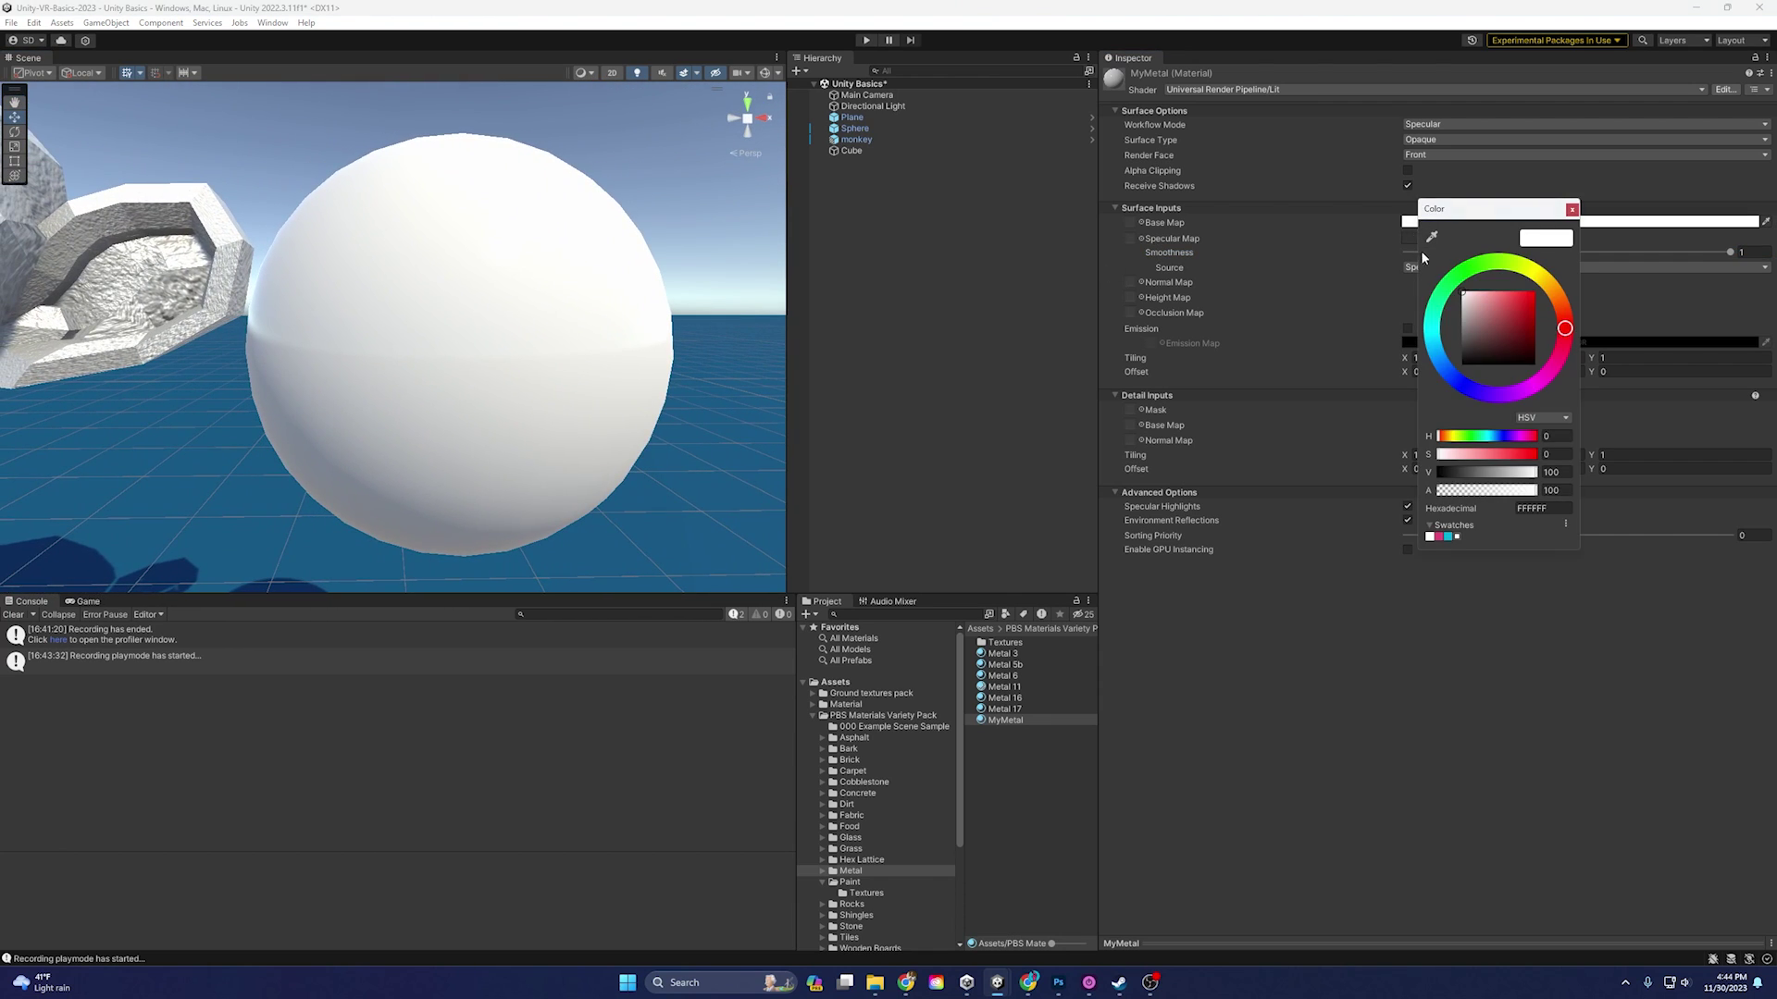
pyautogui.moveTo(1473, 325); pyautogui.dragTo(1462, 326)
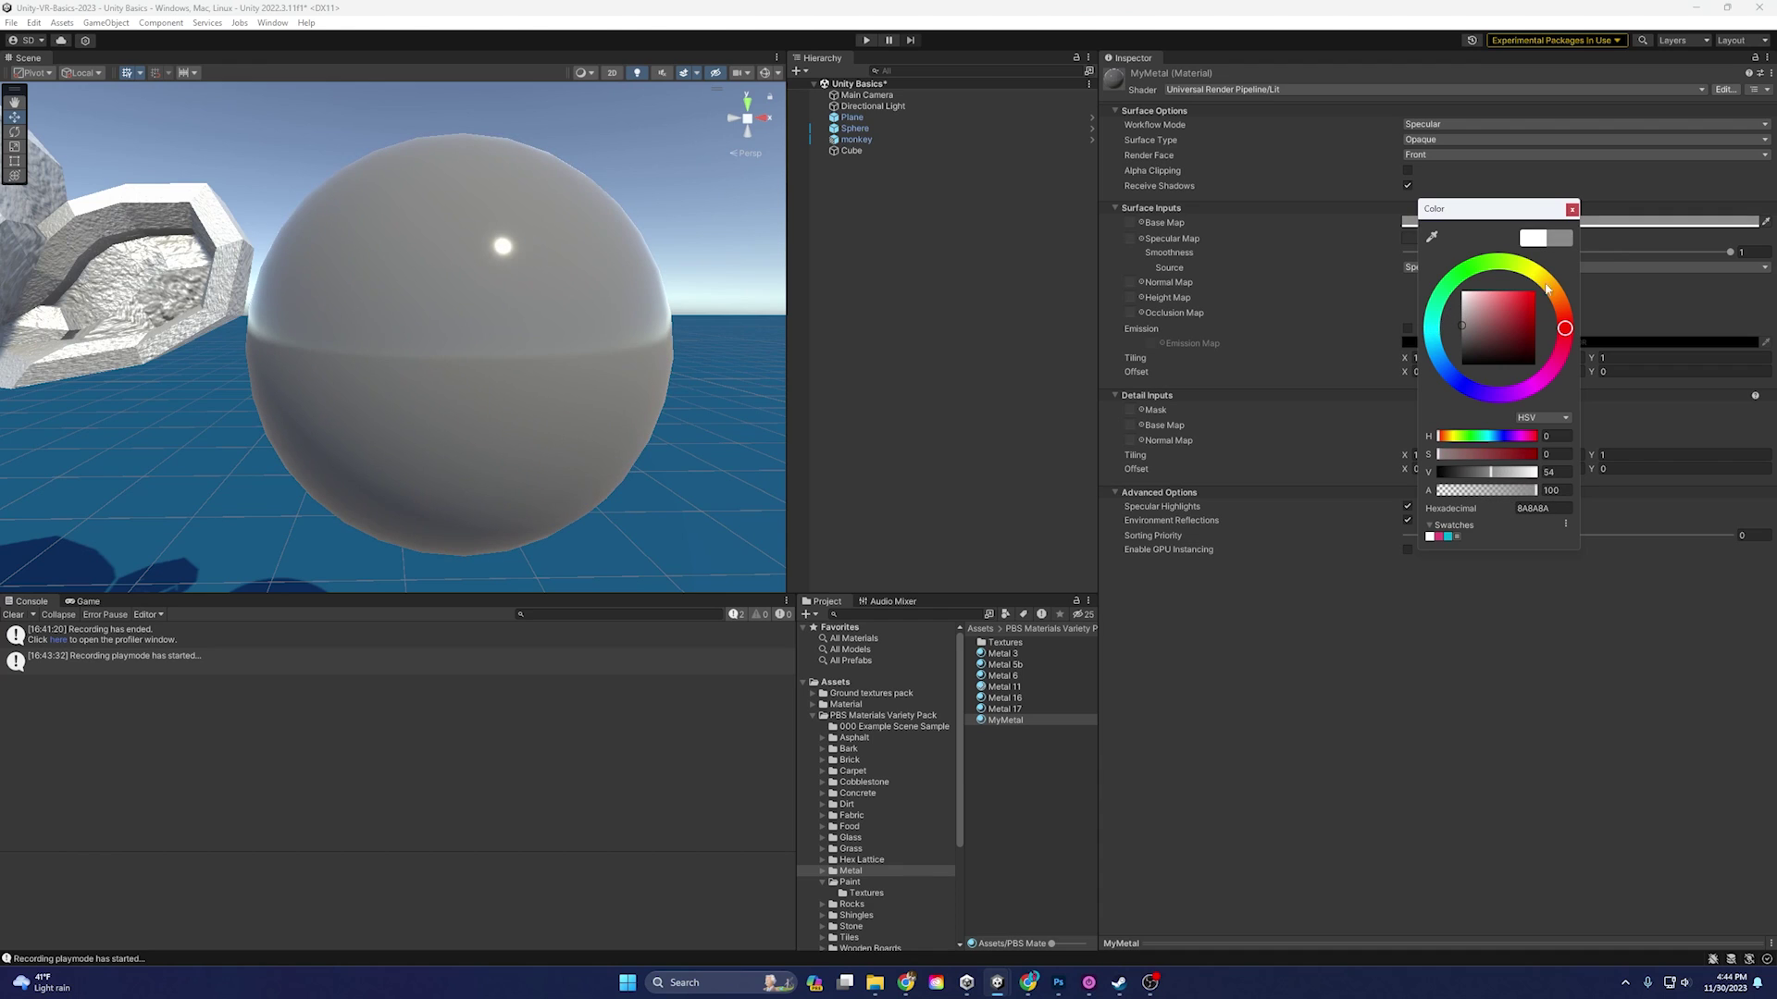
pyautogui.click(1571, 209)
pyautogui.click(1409, 239)
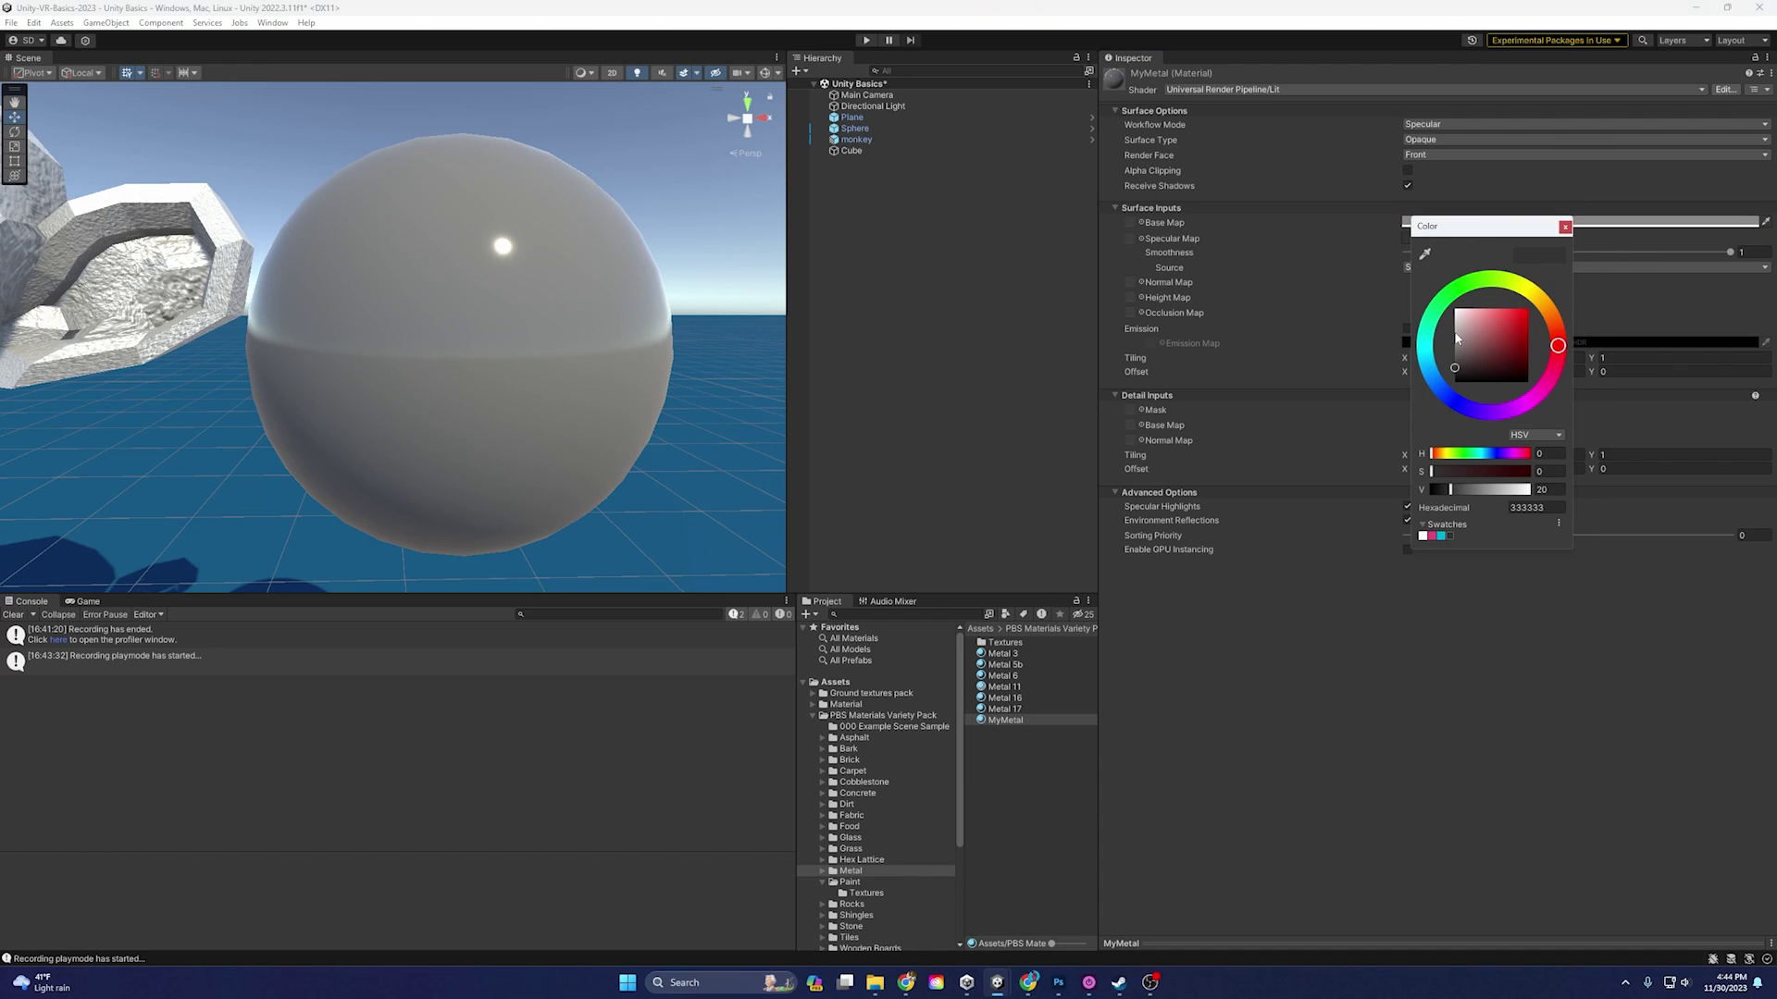
pyautogui.moveTo(1455, 340); pyautogui.dragTo(1437, 242)
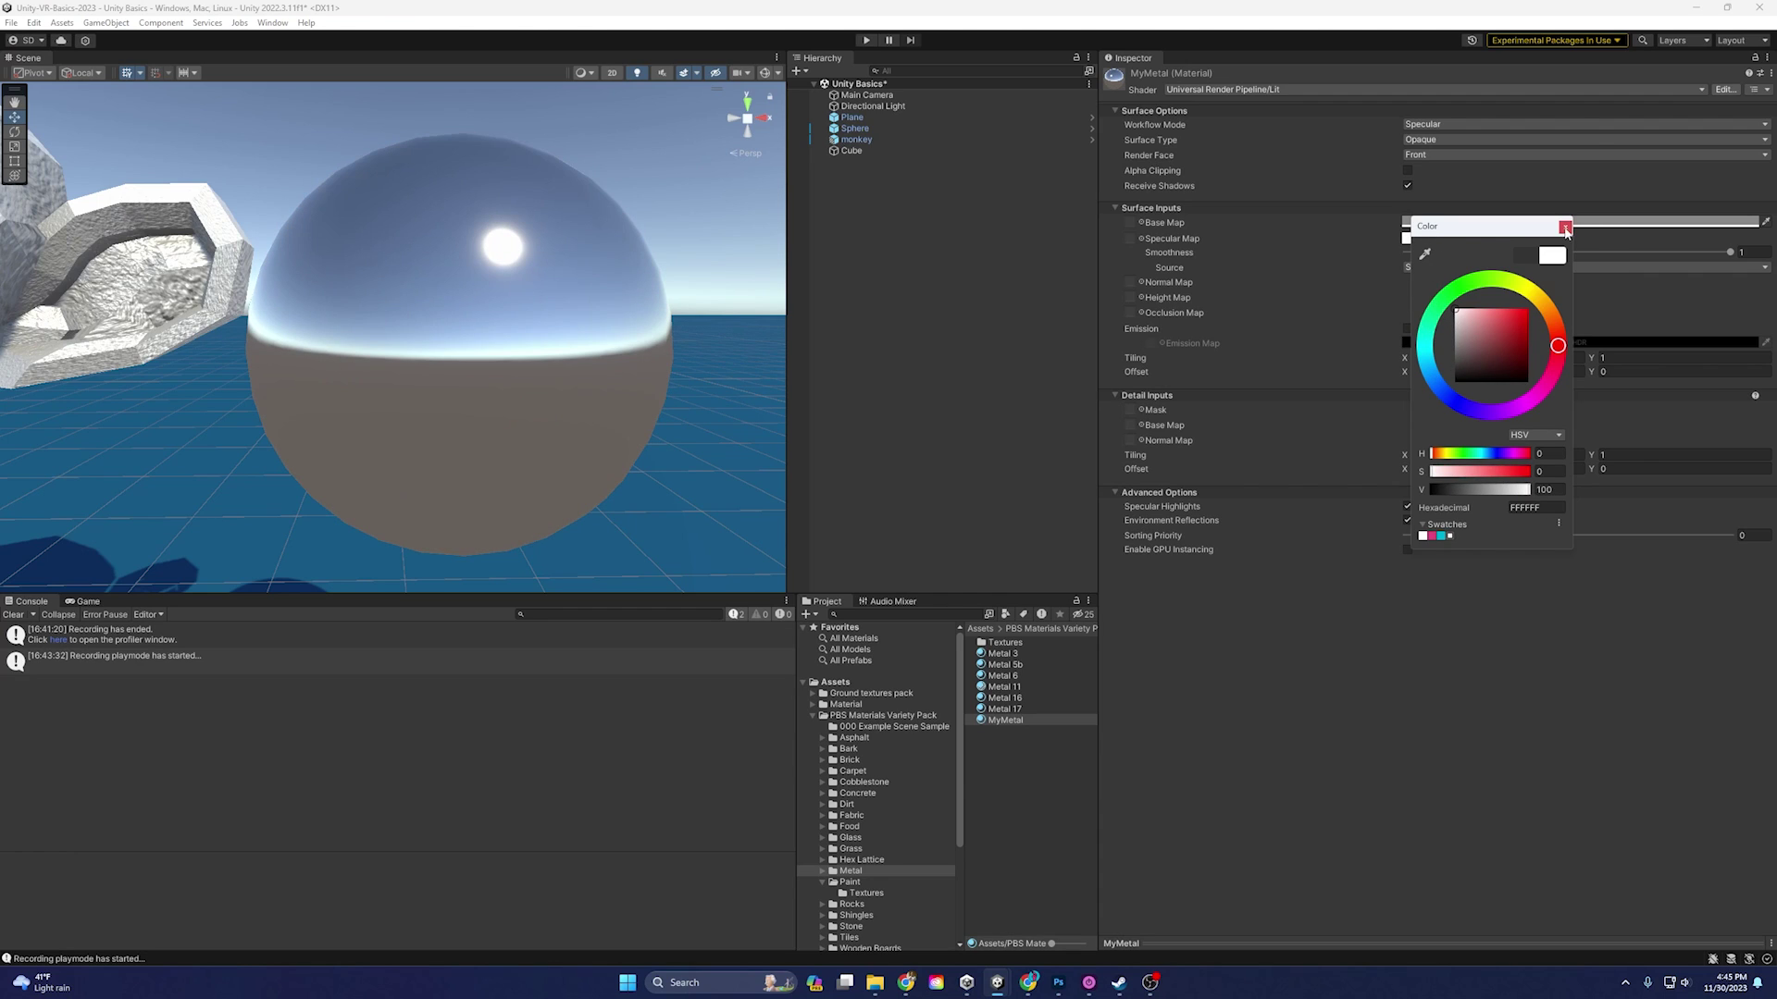
pyautogui.click(1564, 227)
# - Set MyMetal's Workflow Mode to Metallic, with the Metallic Map at 1 and a white FFFFFF Base Map colour
pyautogui.click(1479, 125)
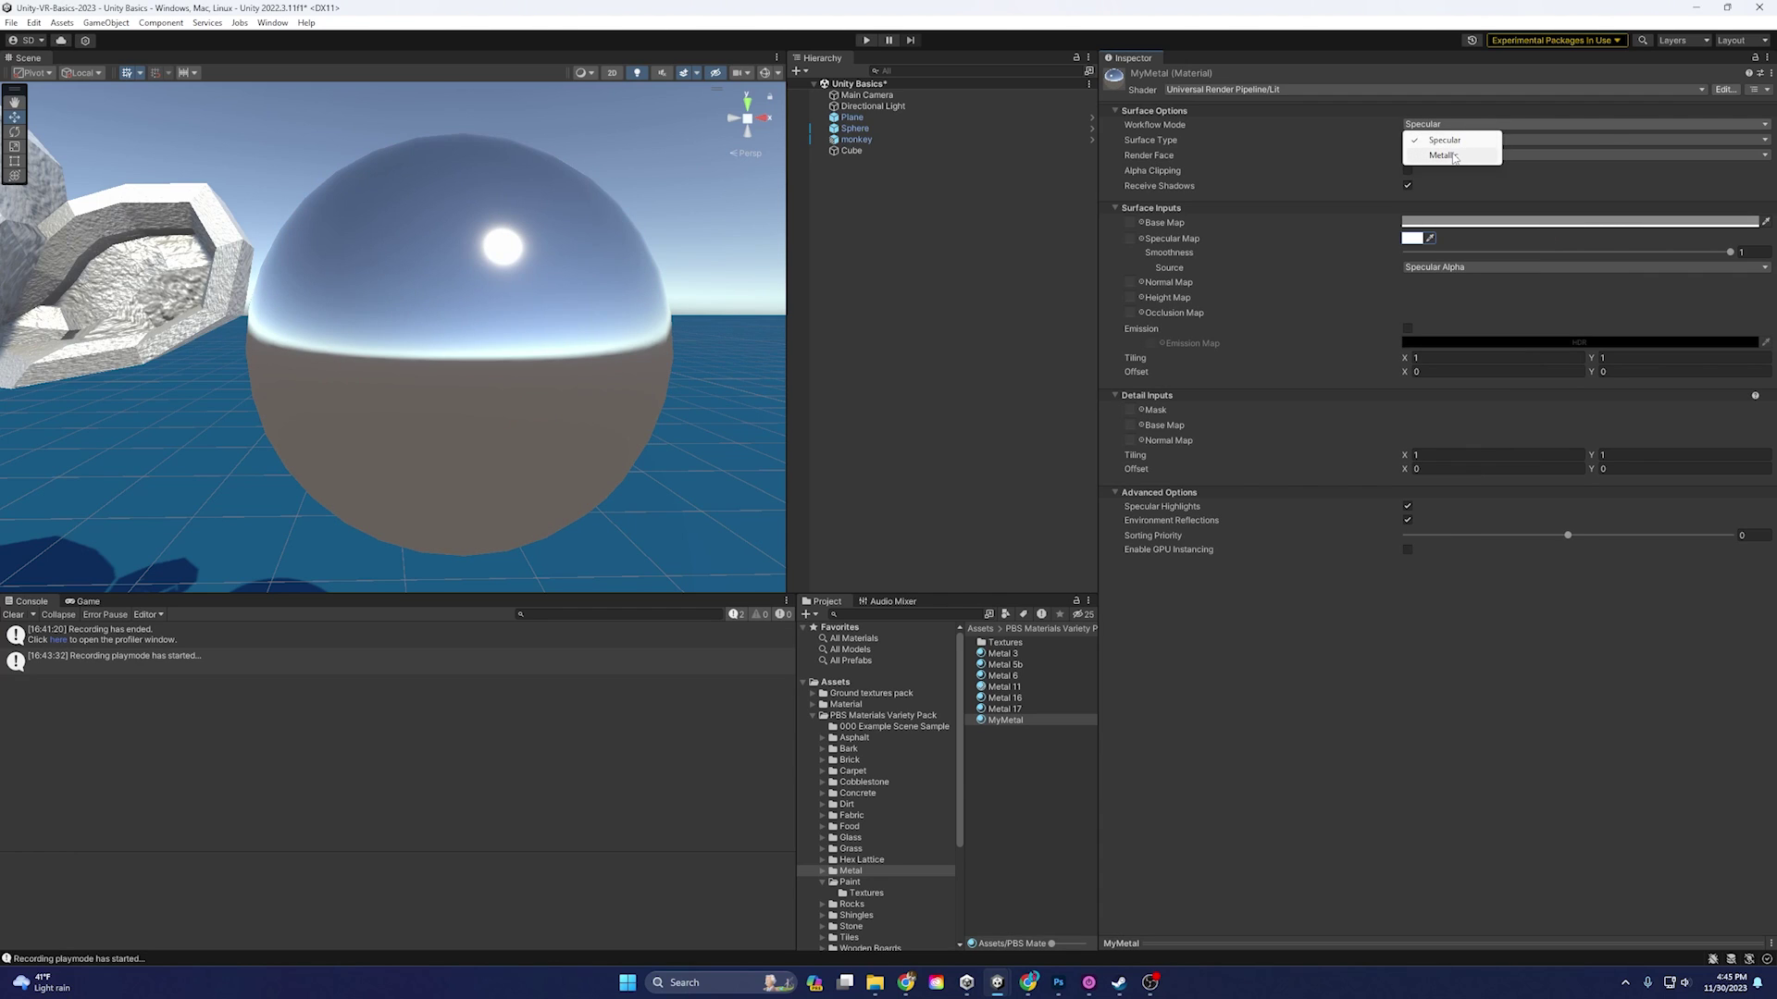
pyautogui.click(1454, 155)
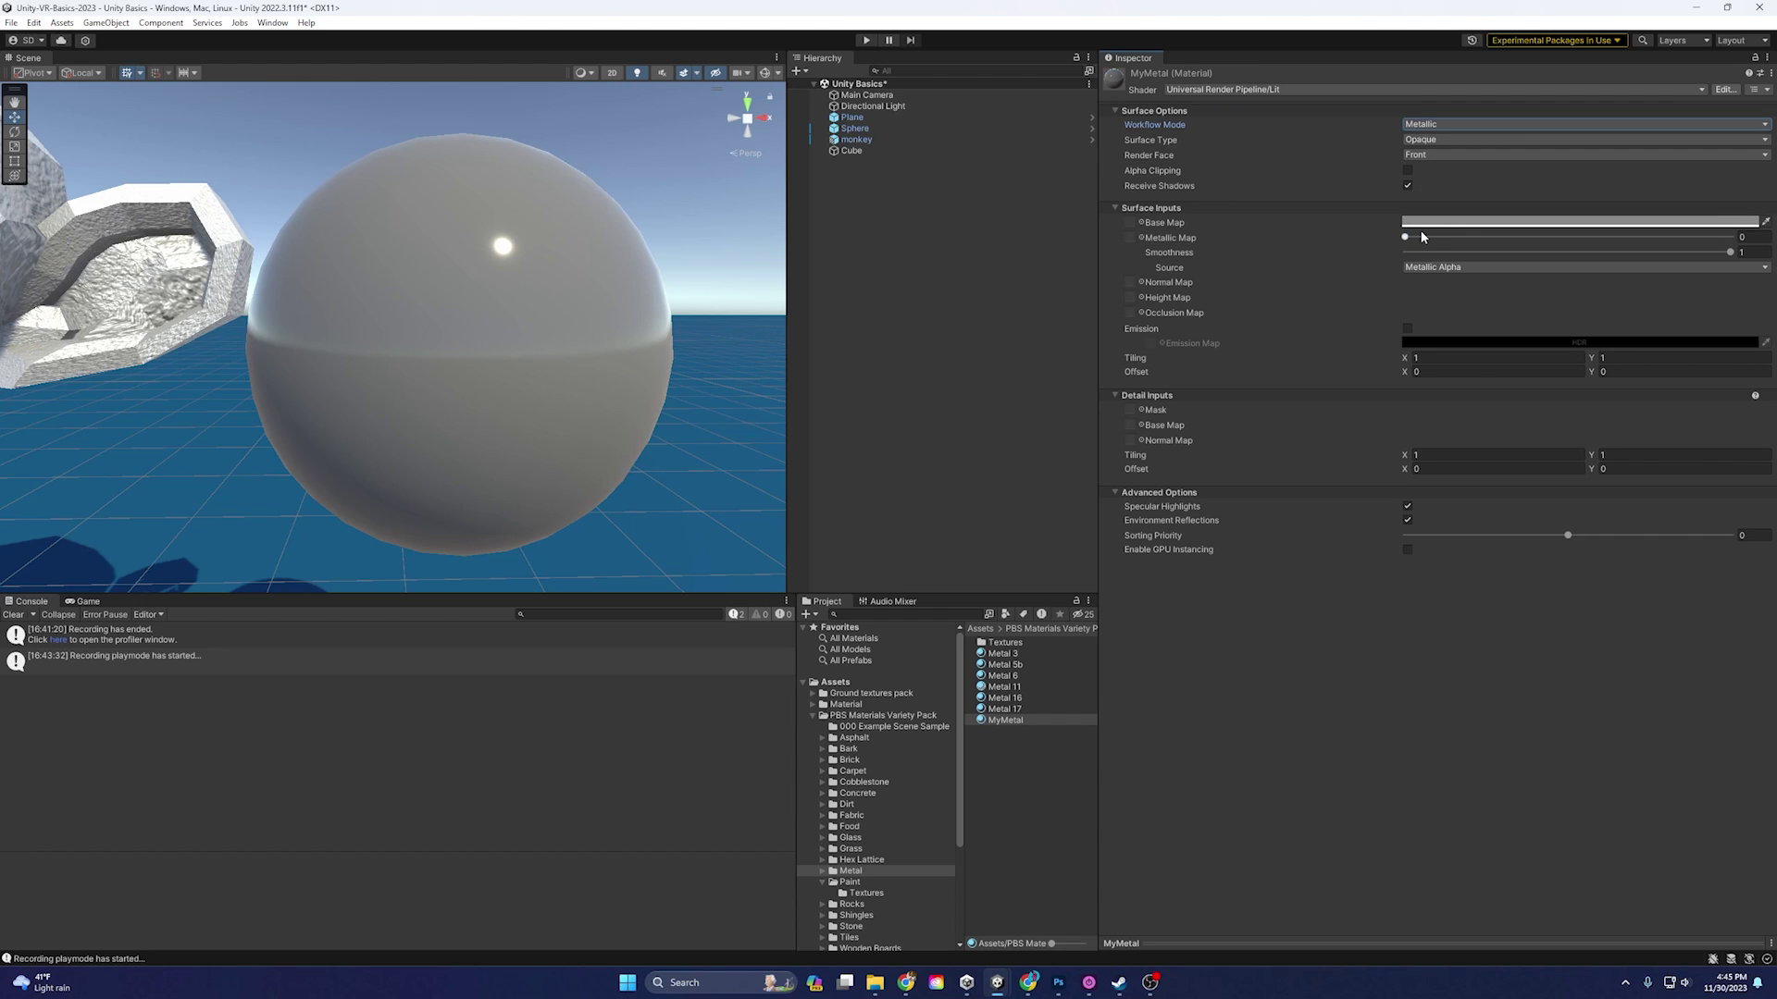
pyautogui.moveTo(1419, 237); pyautogui.dragTo(1735, 237)
pyautogui.click(1656, 223)
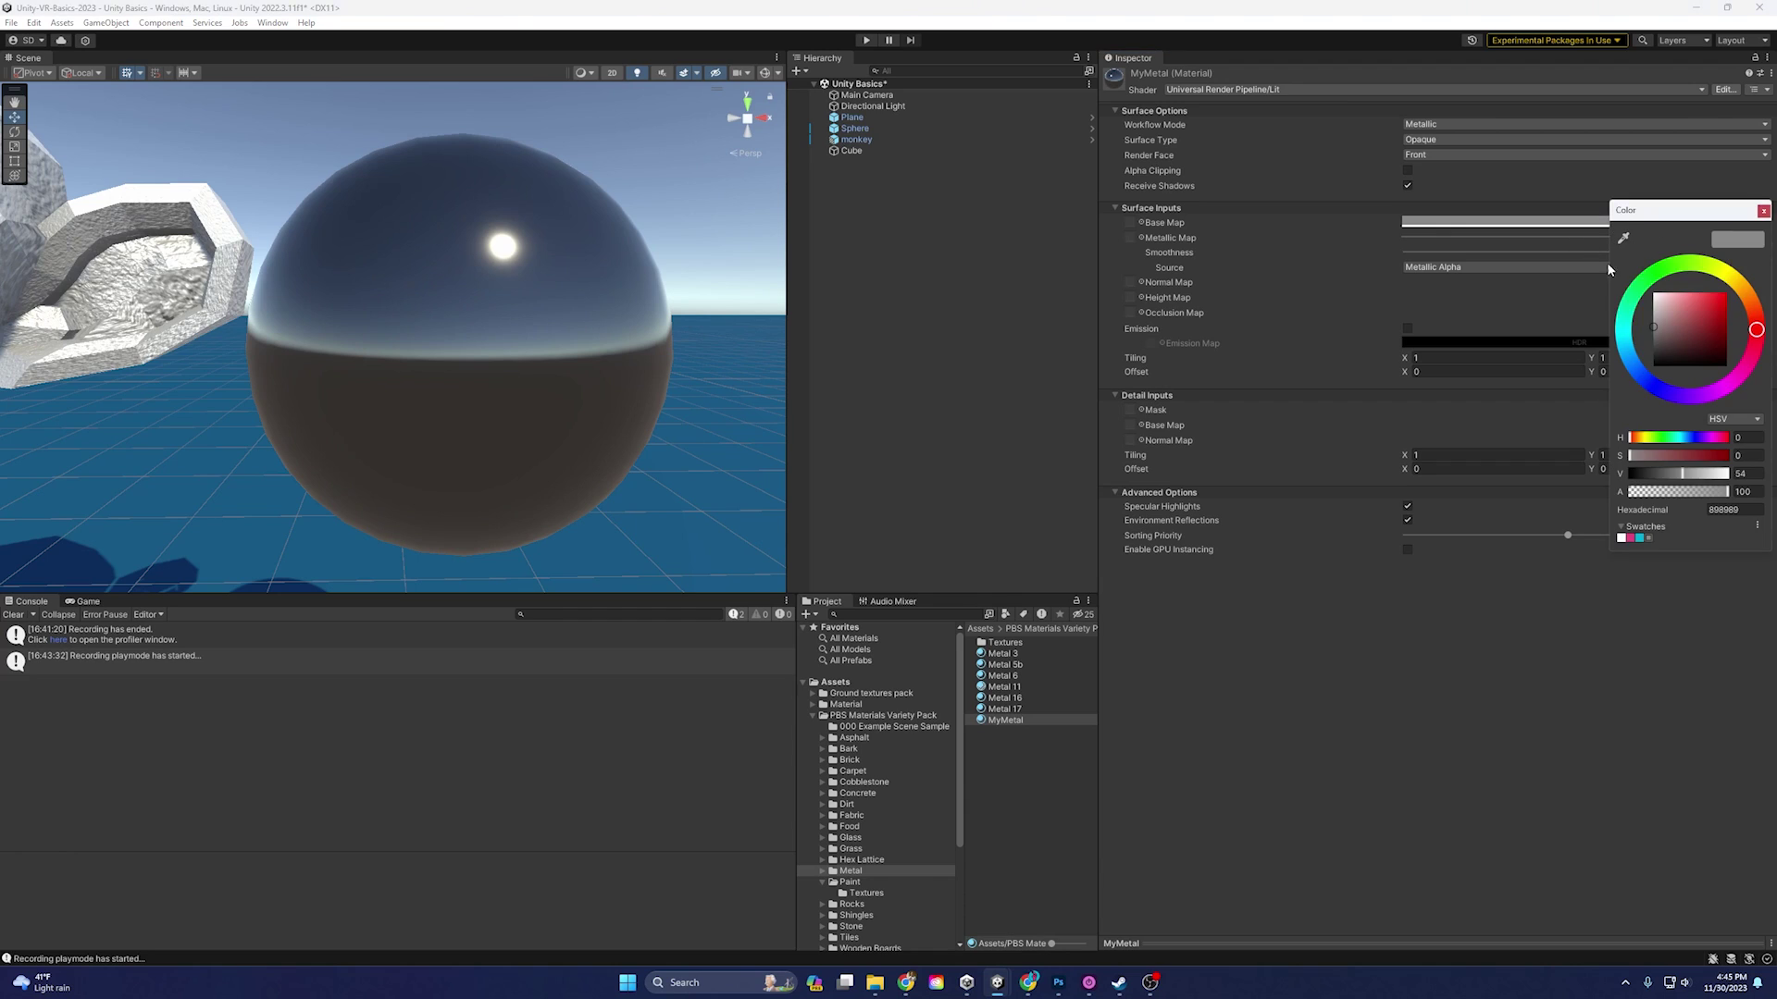
pyautogui.moveTo(1654, 323); pyautogui.dragTo(1642, 296)
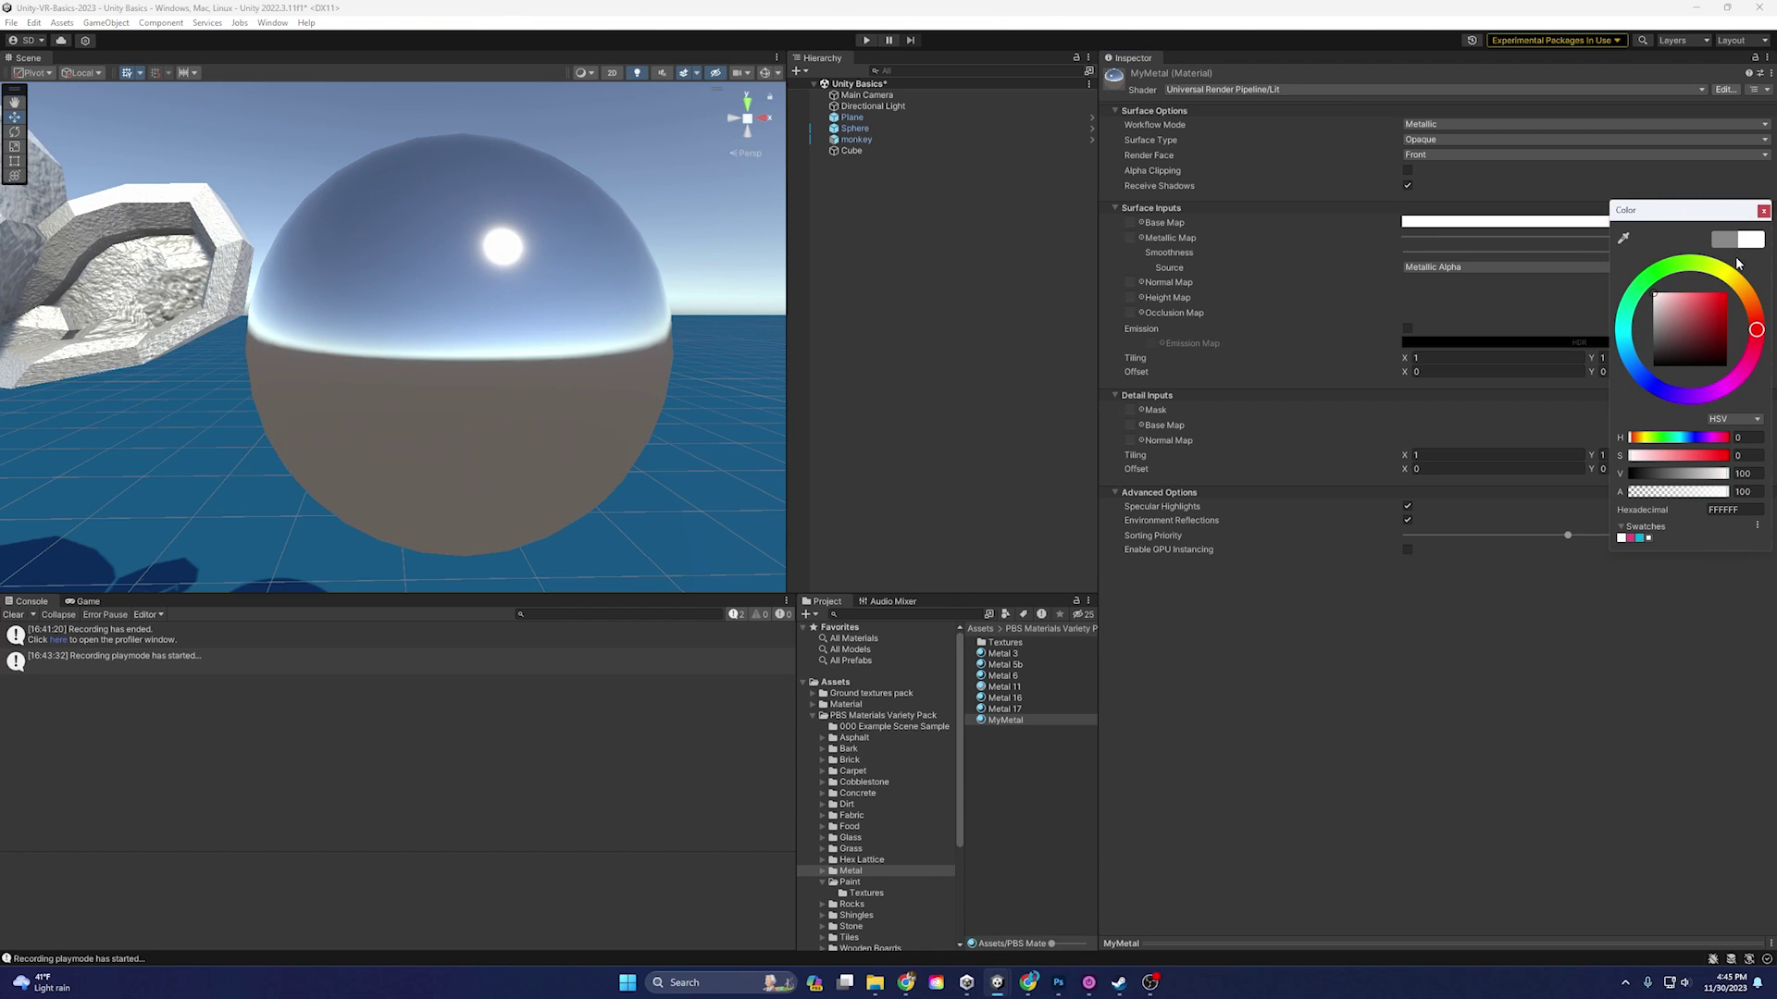
pyautogui.click(1762, 212)
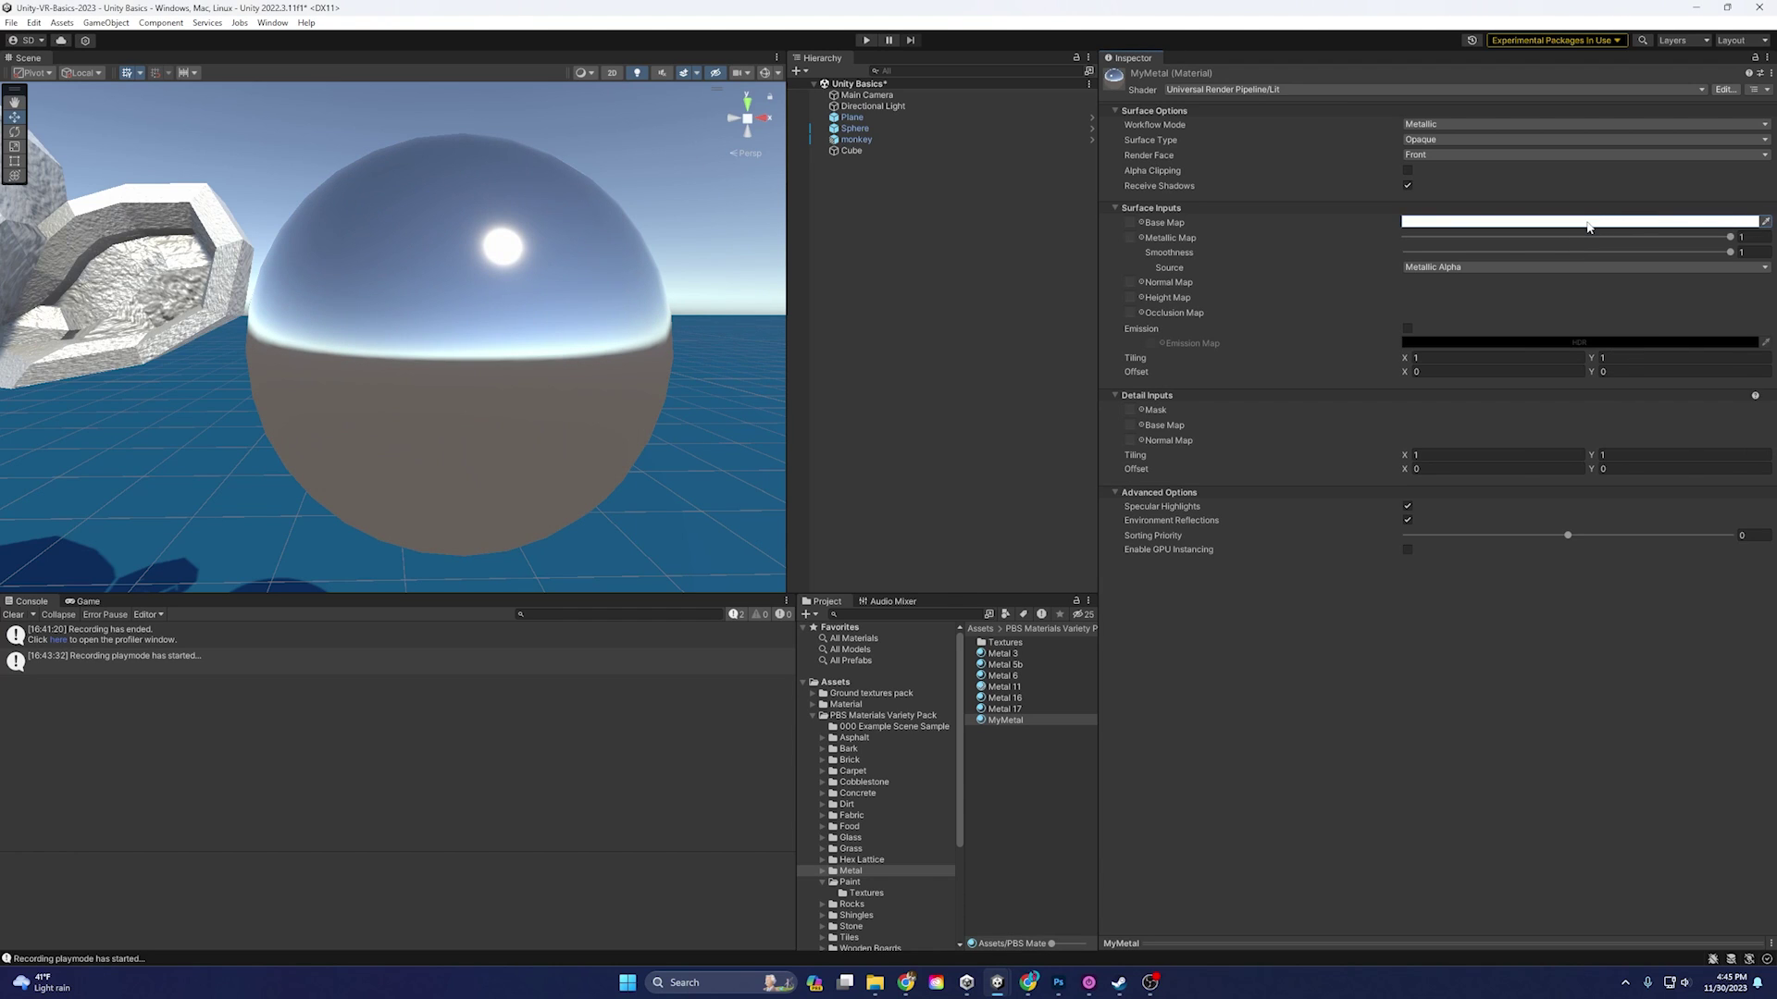
# - Set MyMetal's Surface Type to Transparent, its Metallic Map to 0.847, and lower the Base Map colour's alpha to see through the sphere
pyautogui.click(1434, 140)
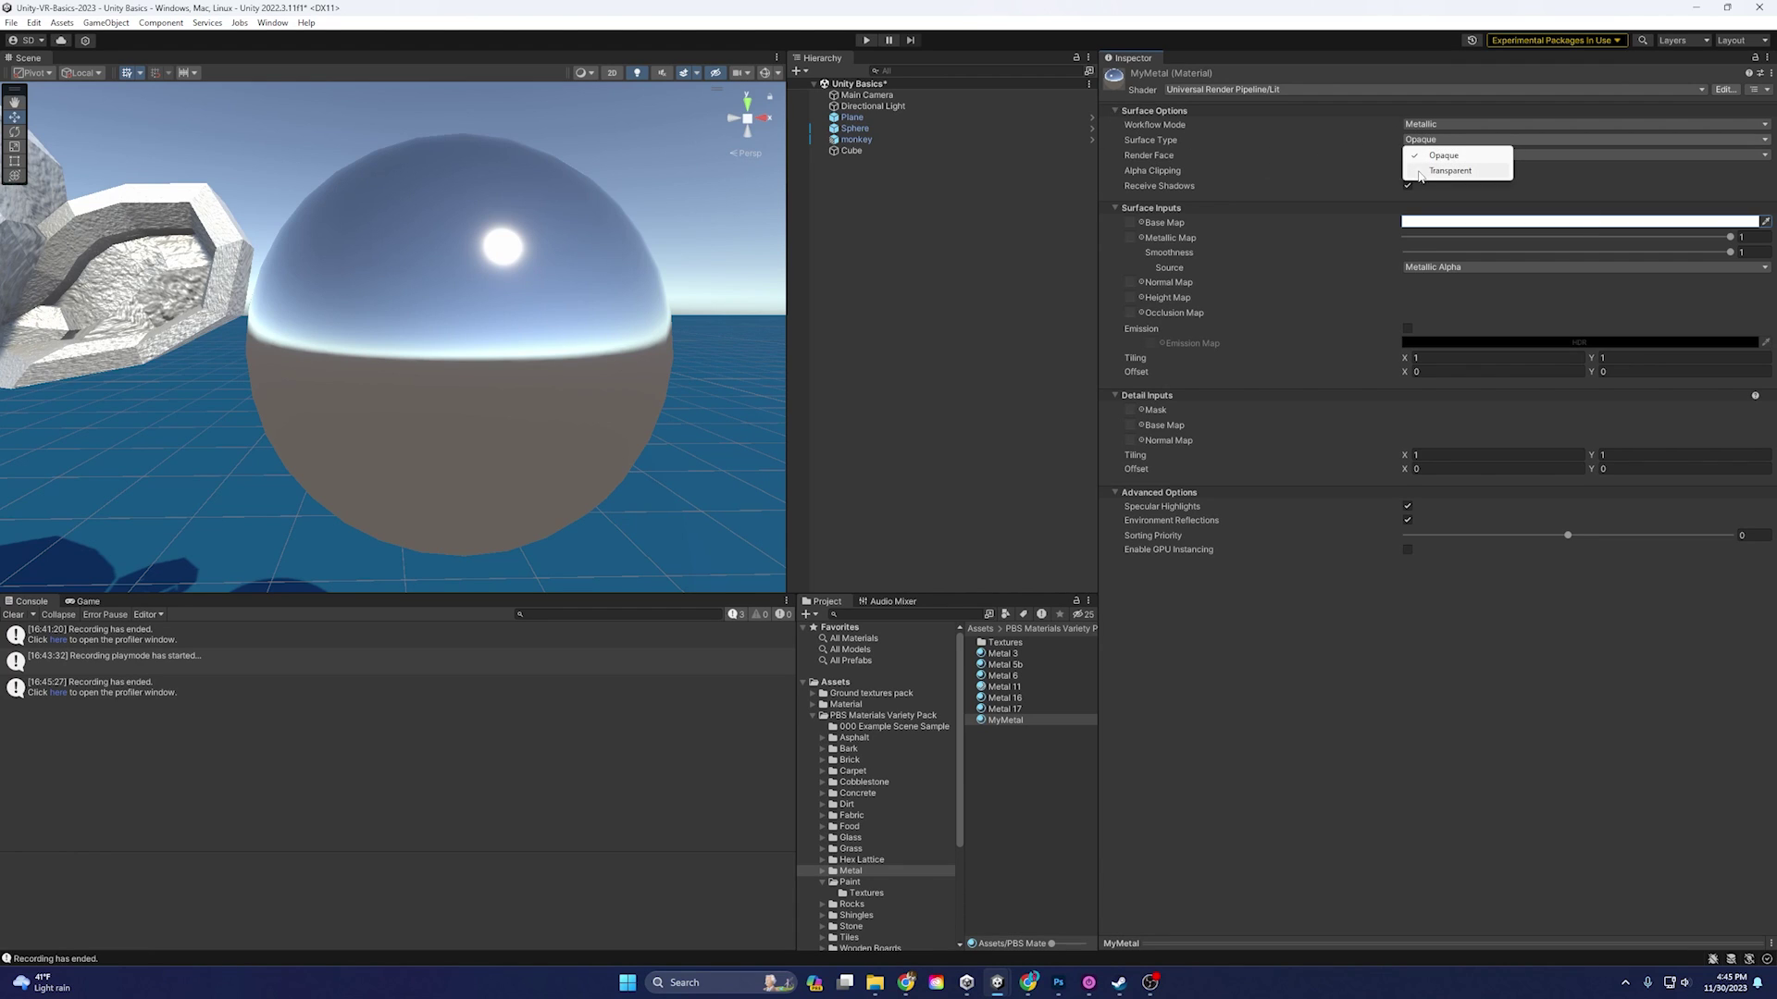
pyautogui.click(1449, 172)
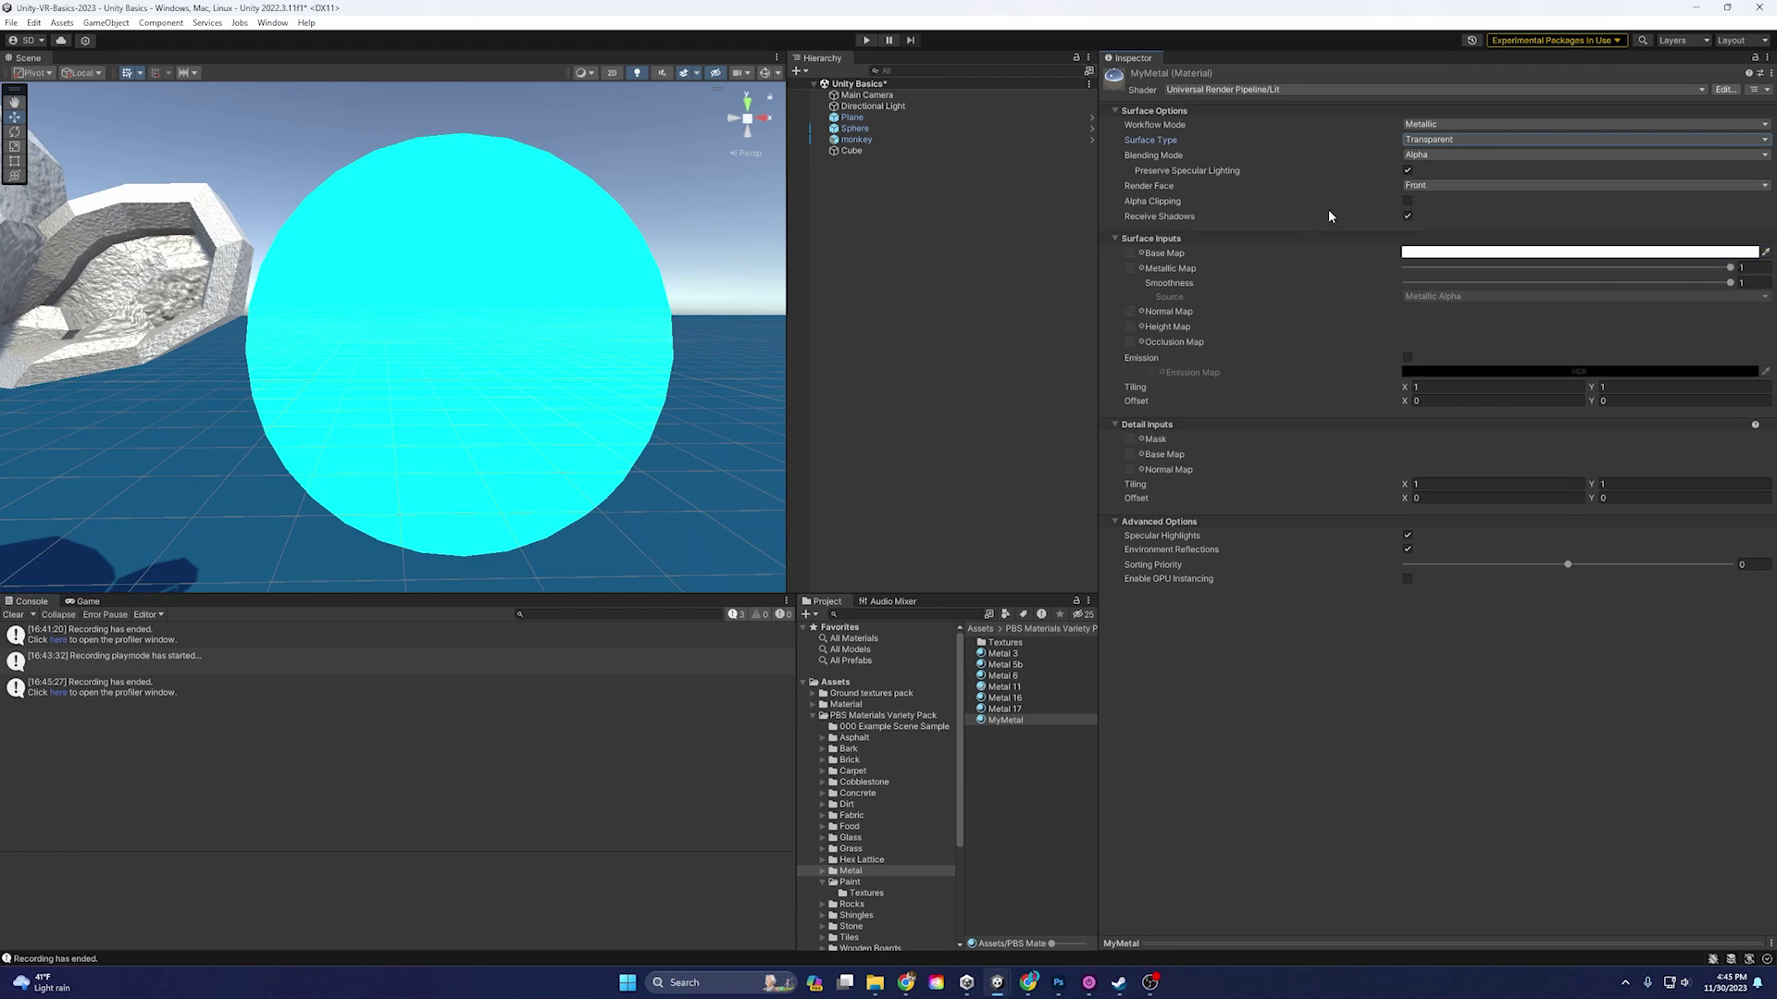
pyautogui.moveTo(1611, 268); pyautogui.dragTo(1742, 274)
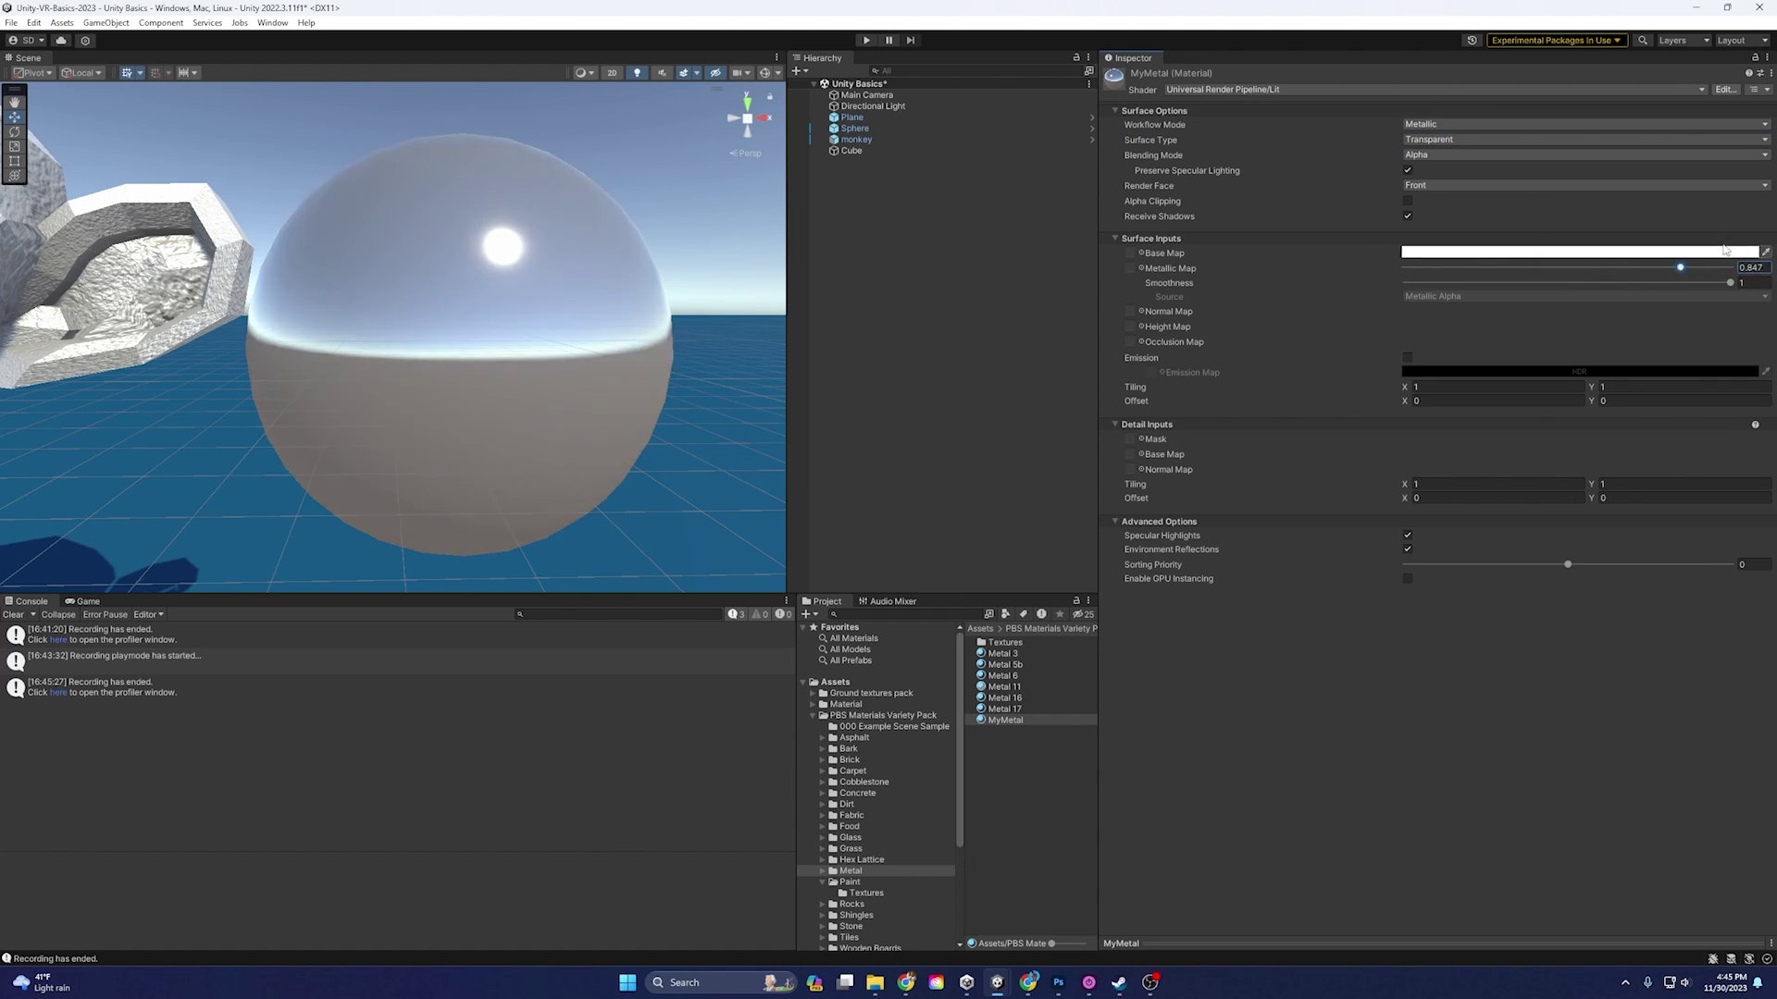
pyautogui.click(1740, 252)
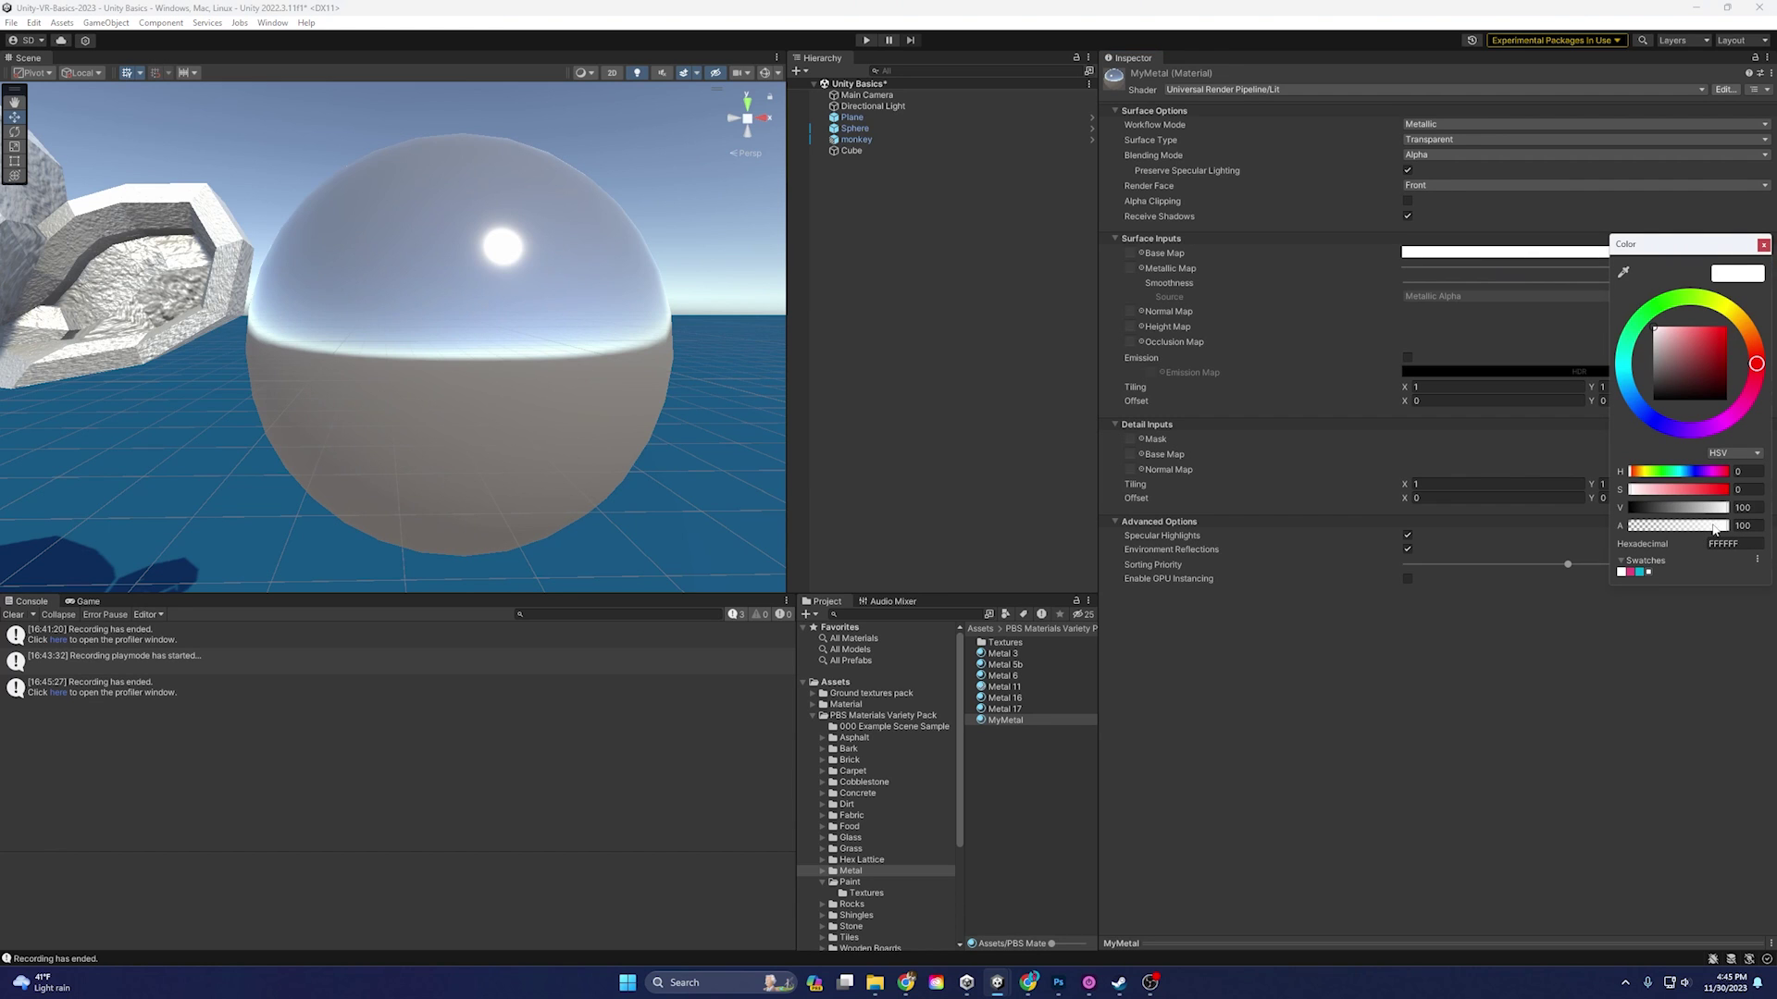
pyautogui.moveTo(1719, 526); pyautogui.dragTo(1650, 525)
pyautogui.click(479, 215)
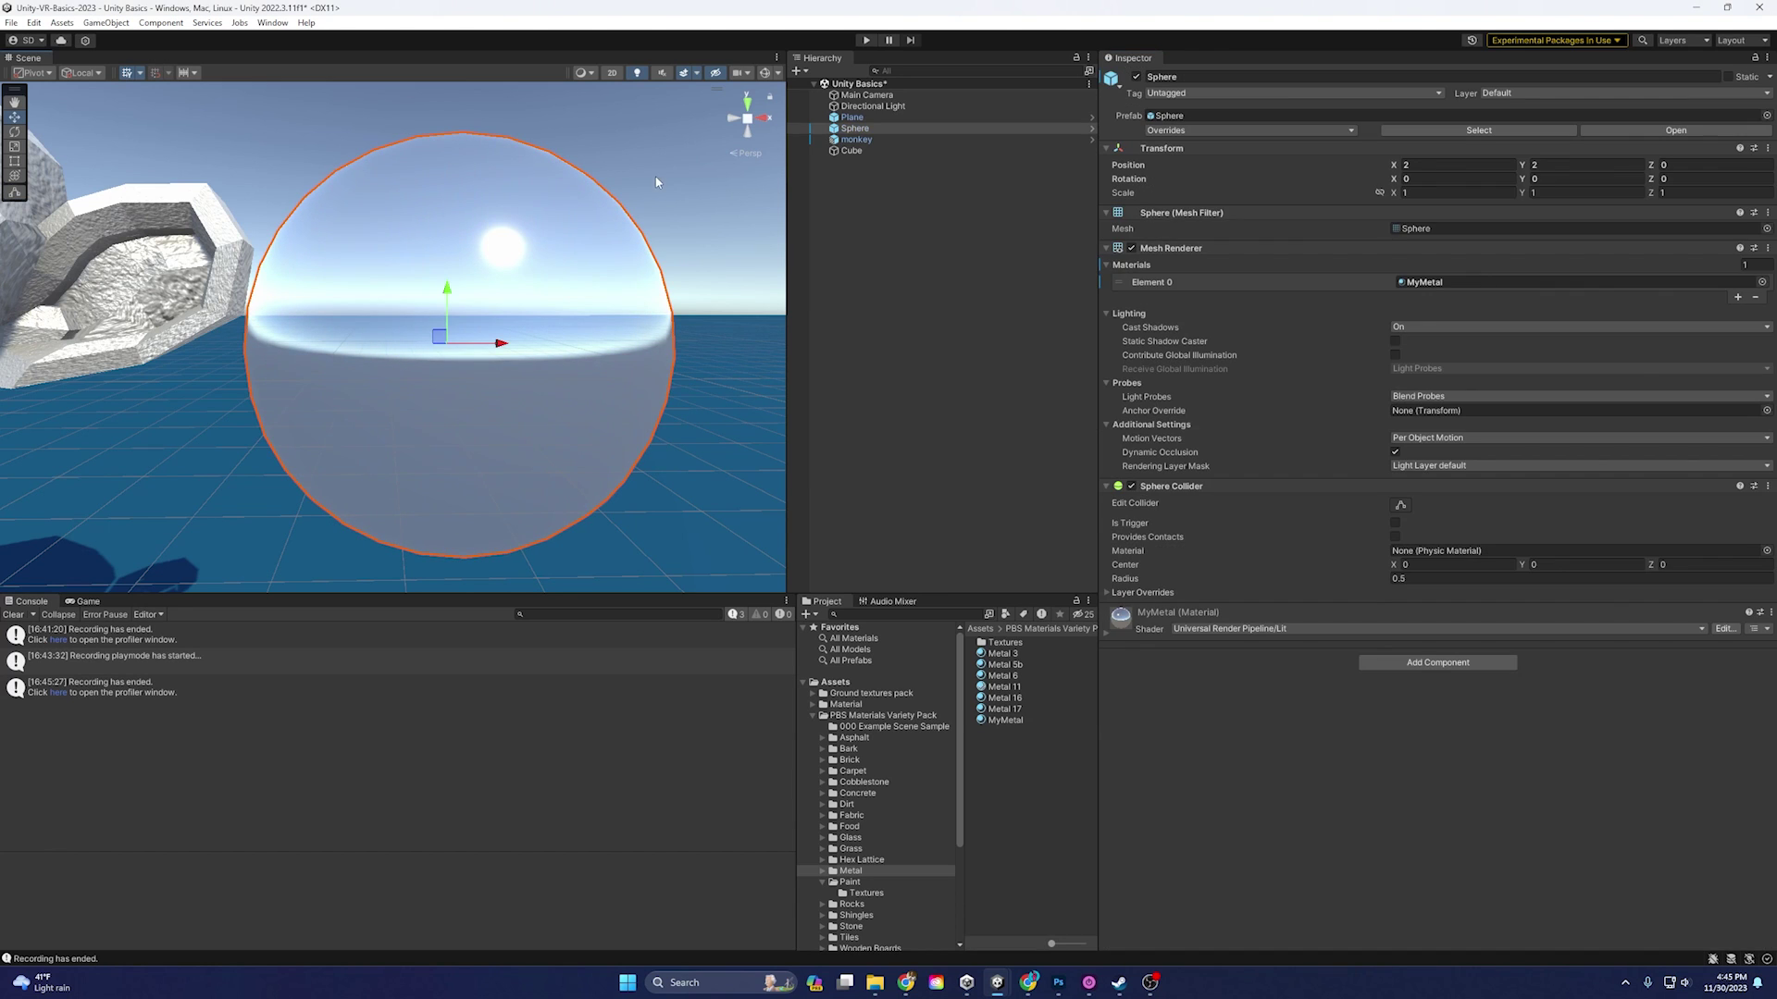
pyautogui.keyDown('alt'); pyautogui.moveTo(655, 183); pyautogui.dragTo(306, 200); pyautogui.keyUp('alt')
pyautogui.moveTo(306, 200); pyautogui.dragTo(264, 213, button='right')
pyautogui.click(1006, 720)
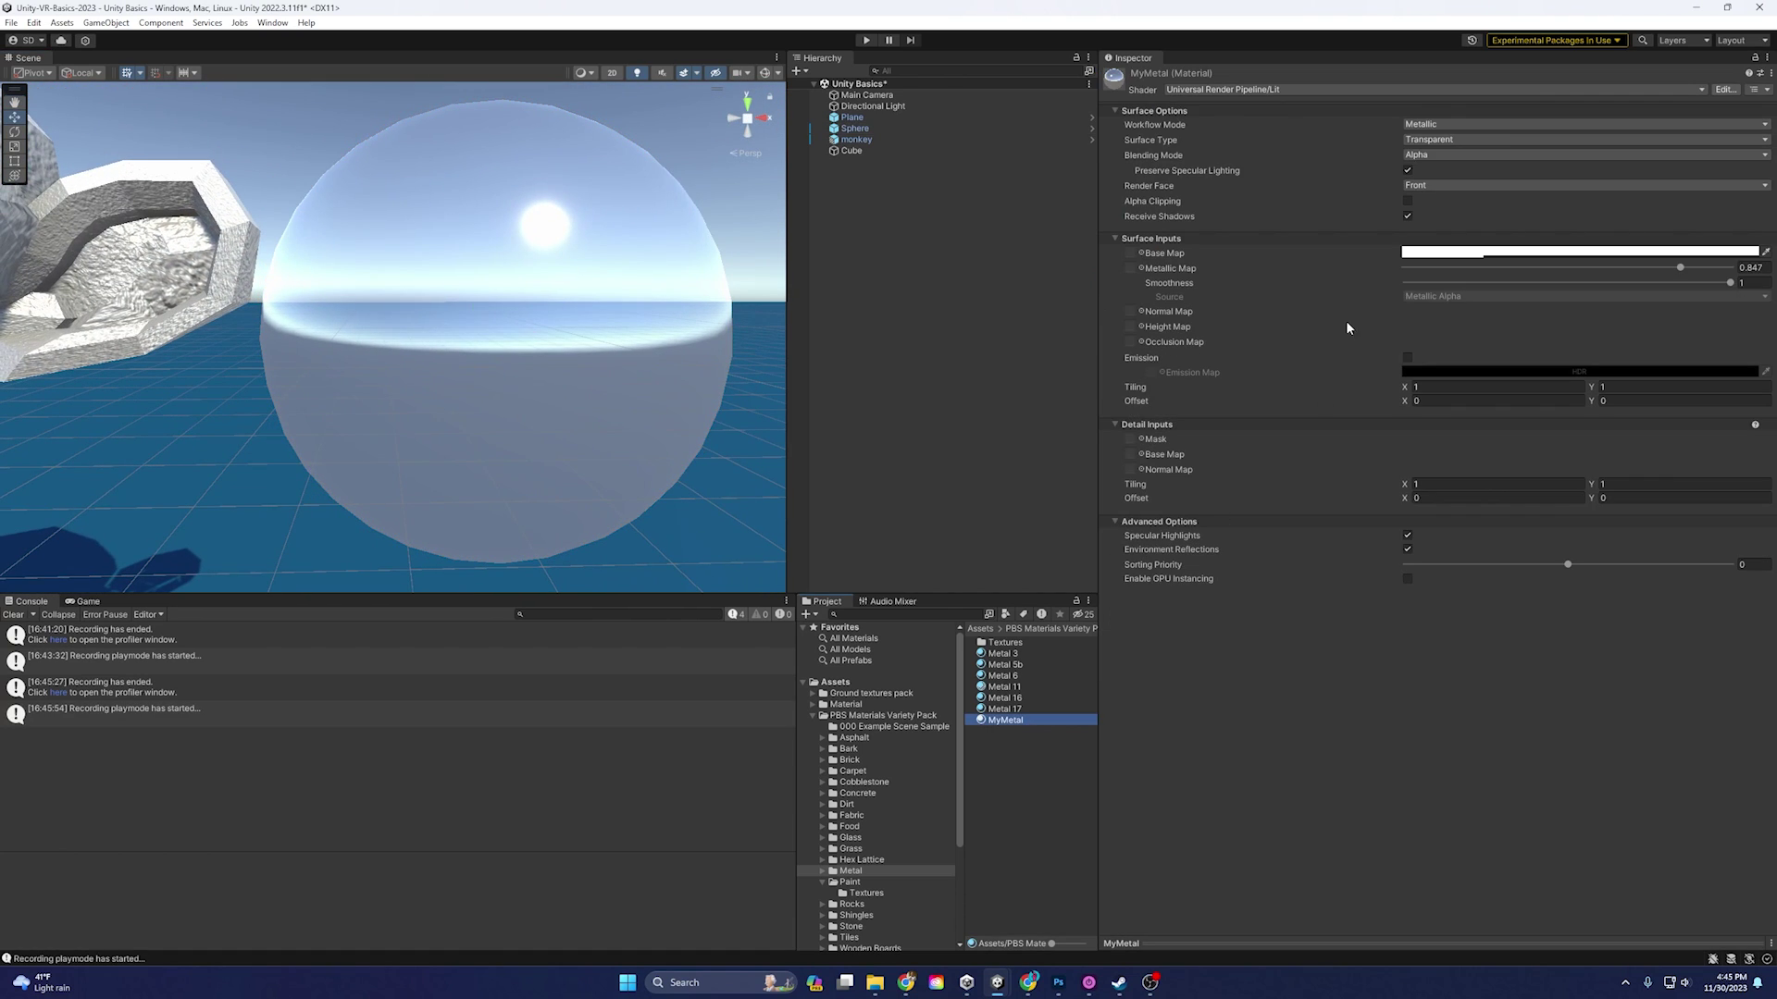
# - Look through MyMetal's Blending Mode choices and set its Surface Type to Opaque
pyautogui.click(1477, 156)
pyautogui.click(1601, 148)
pyautogui.click(1656, 156)
pyautogui.click(1494, 141)
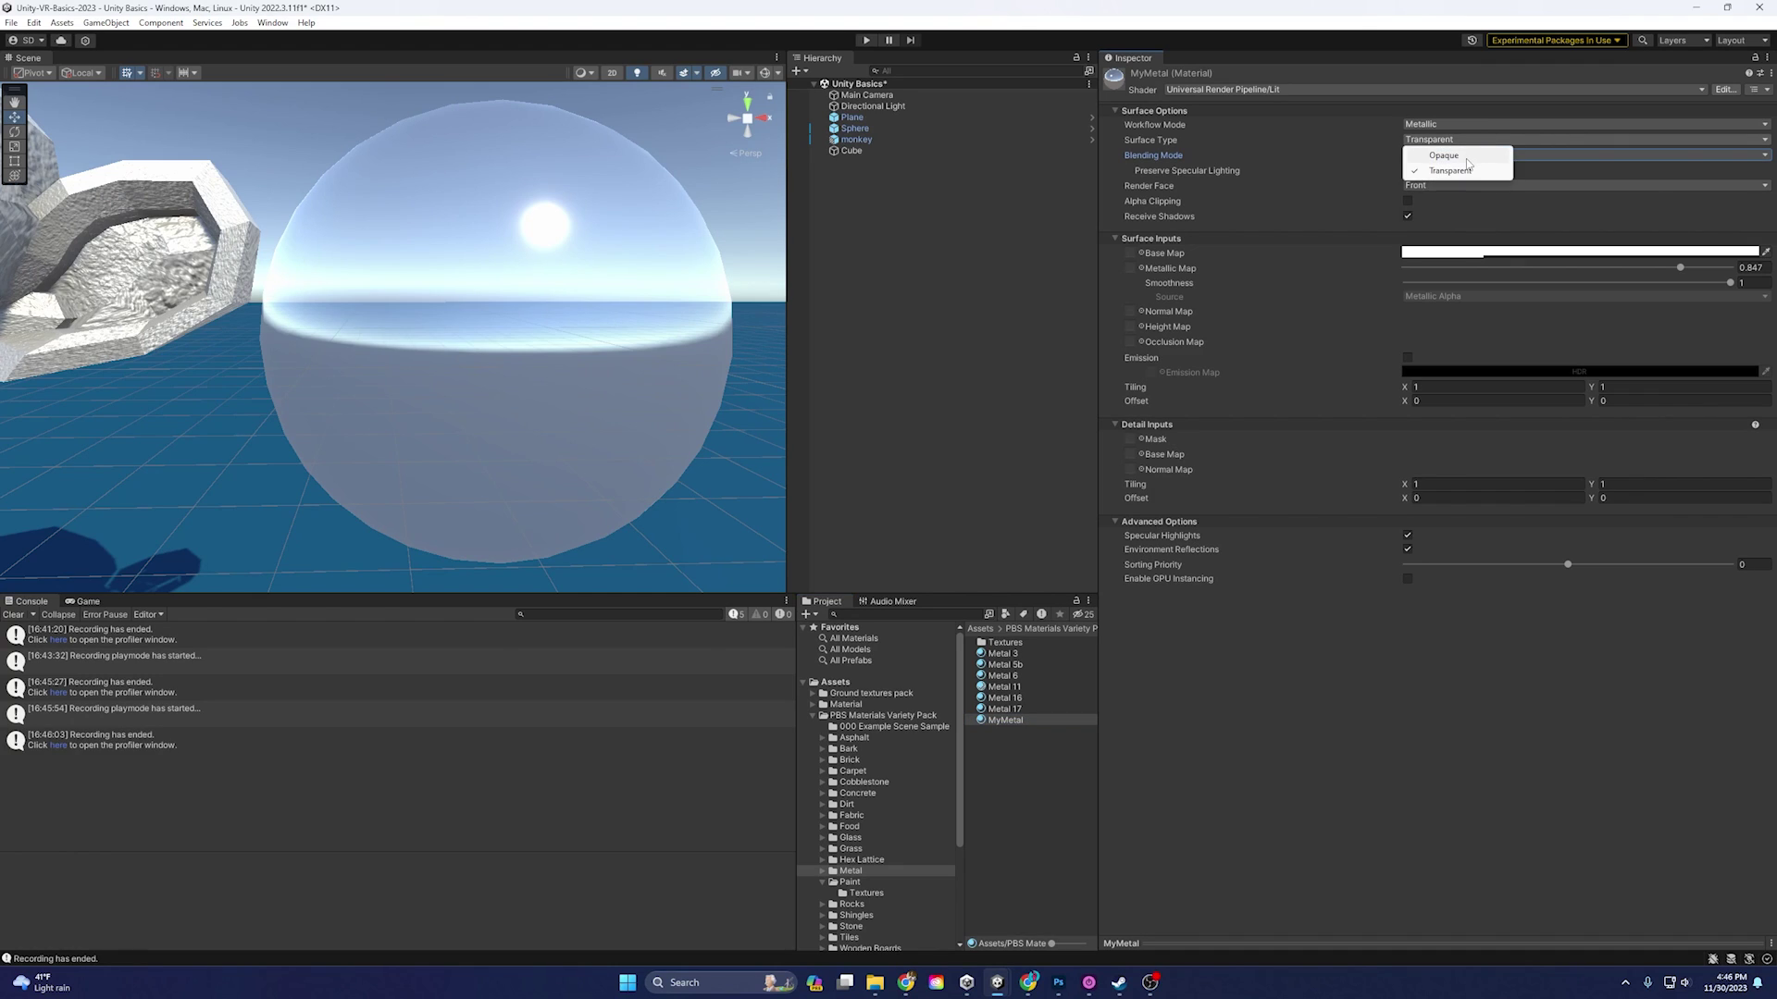
pyautogui.click(1467, 156)
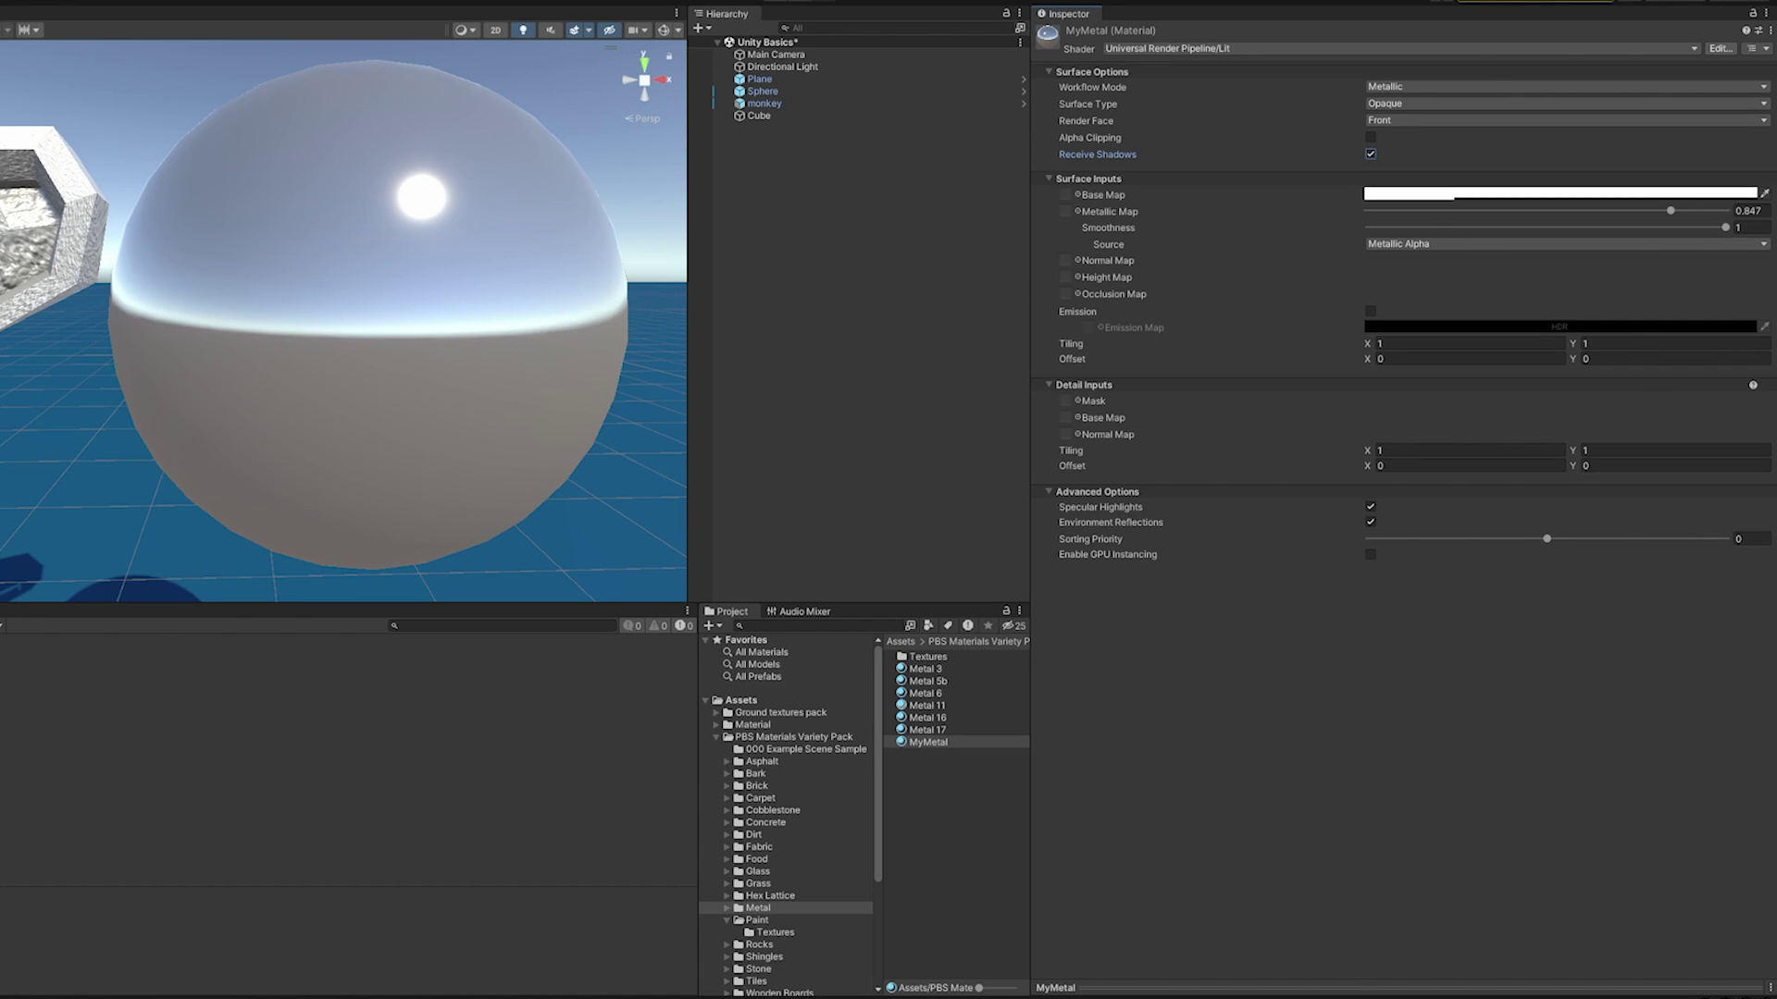
pyautogui.click(1417, 196)
pyautogui.moveTo(1487, 292)
pyautogui.mouseDown()
pyautogui.moveTo(1517, 289)
pyautogui.moveTo(1468, 346)
pyautogui.moveTo(1510, 294)
pyautogui.moveTo(1522, 316)
pyautogui.moveTo(1464, 270)
pyautogui.mouseUp()
pyautogui.click(1585, 181)
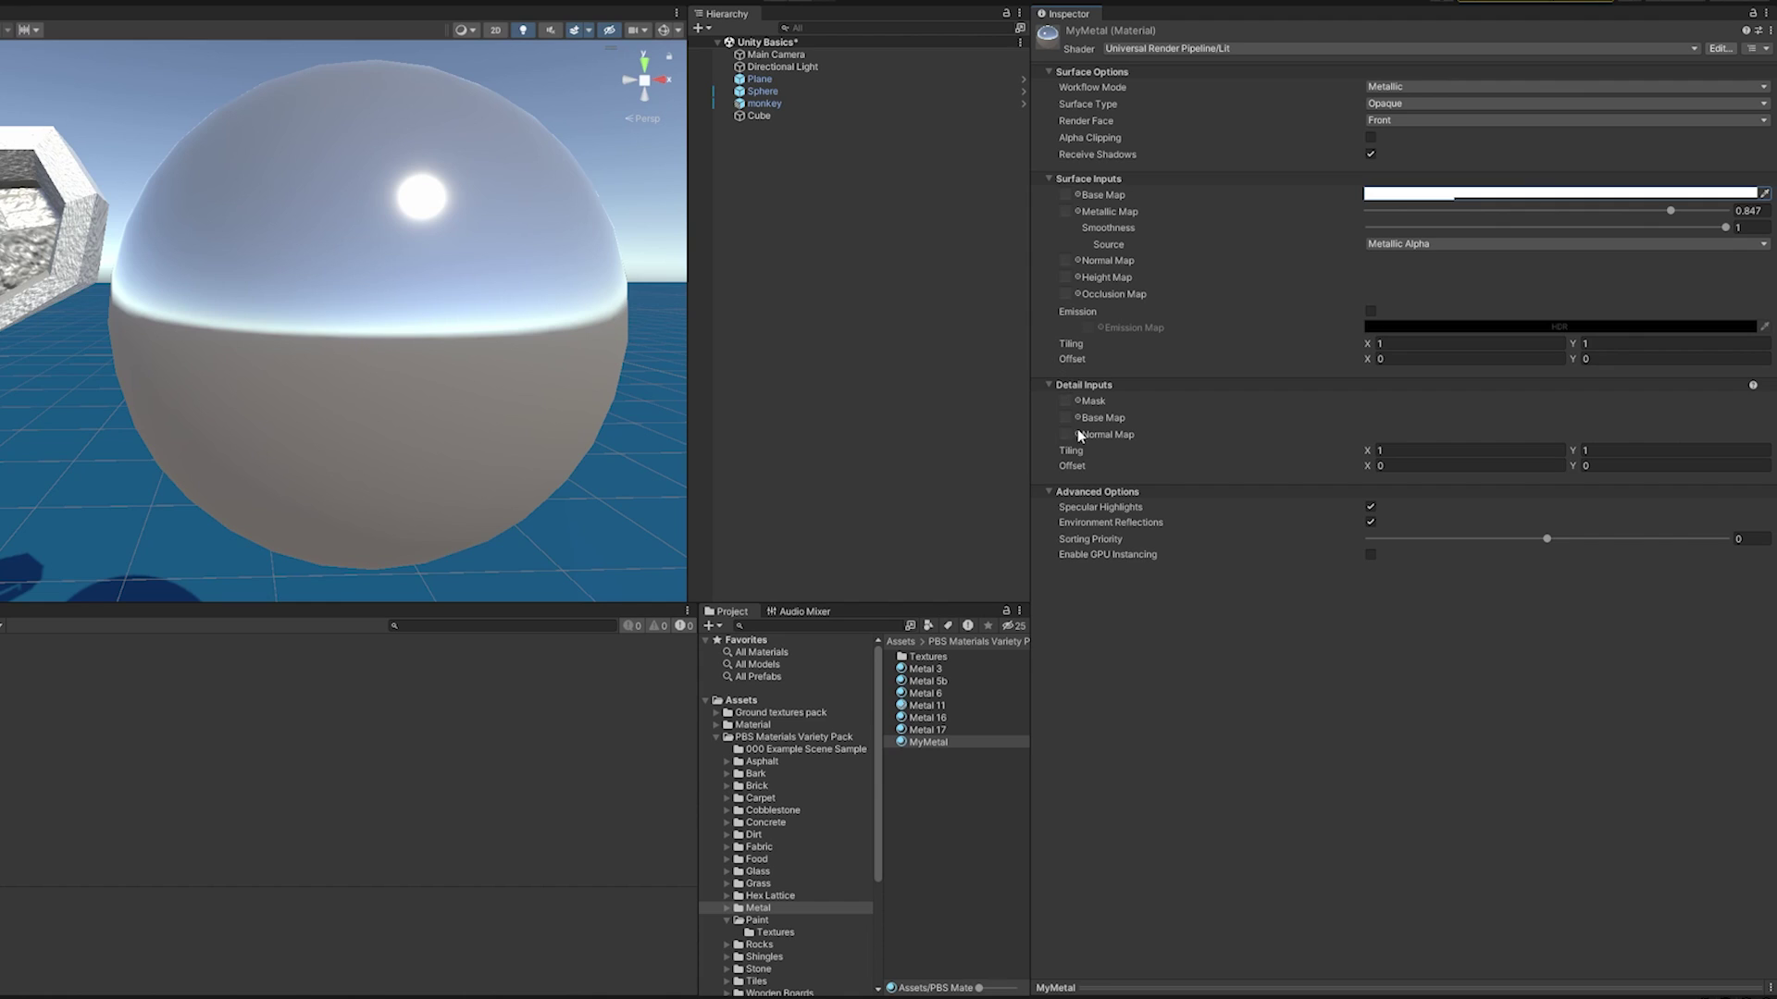
# - Assign the Metal 17 texture to MyMetal's Base Map
pyautogui.click(1079, 194)
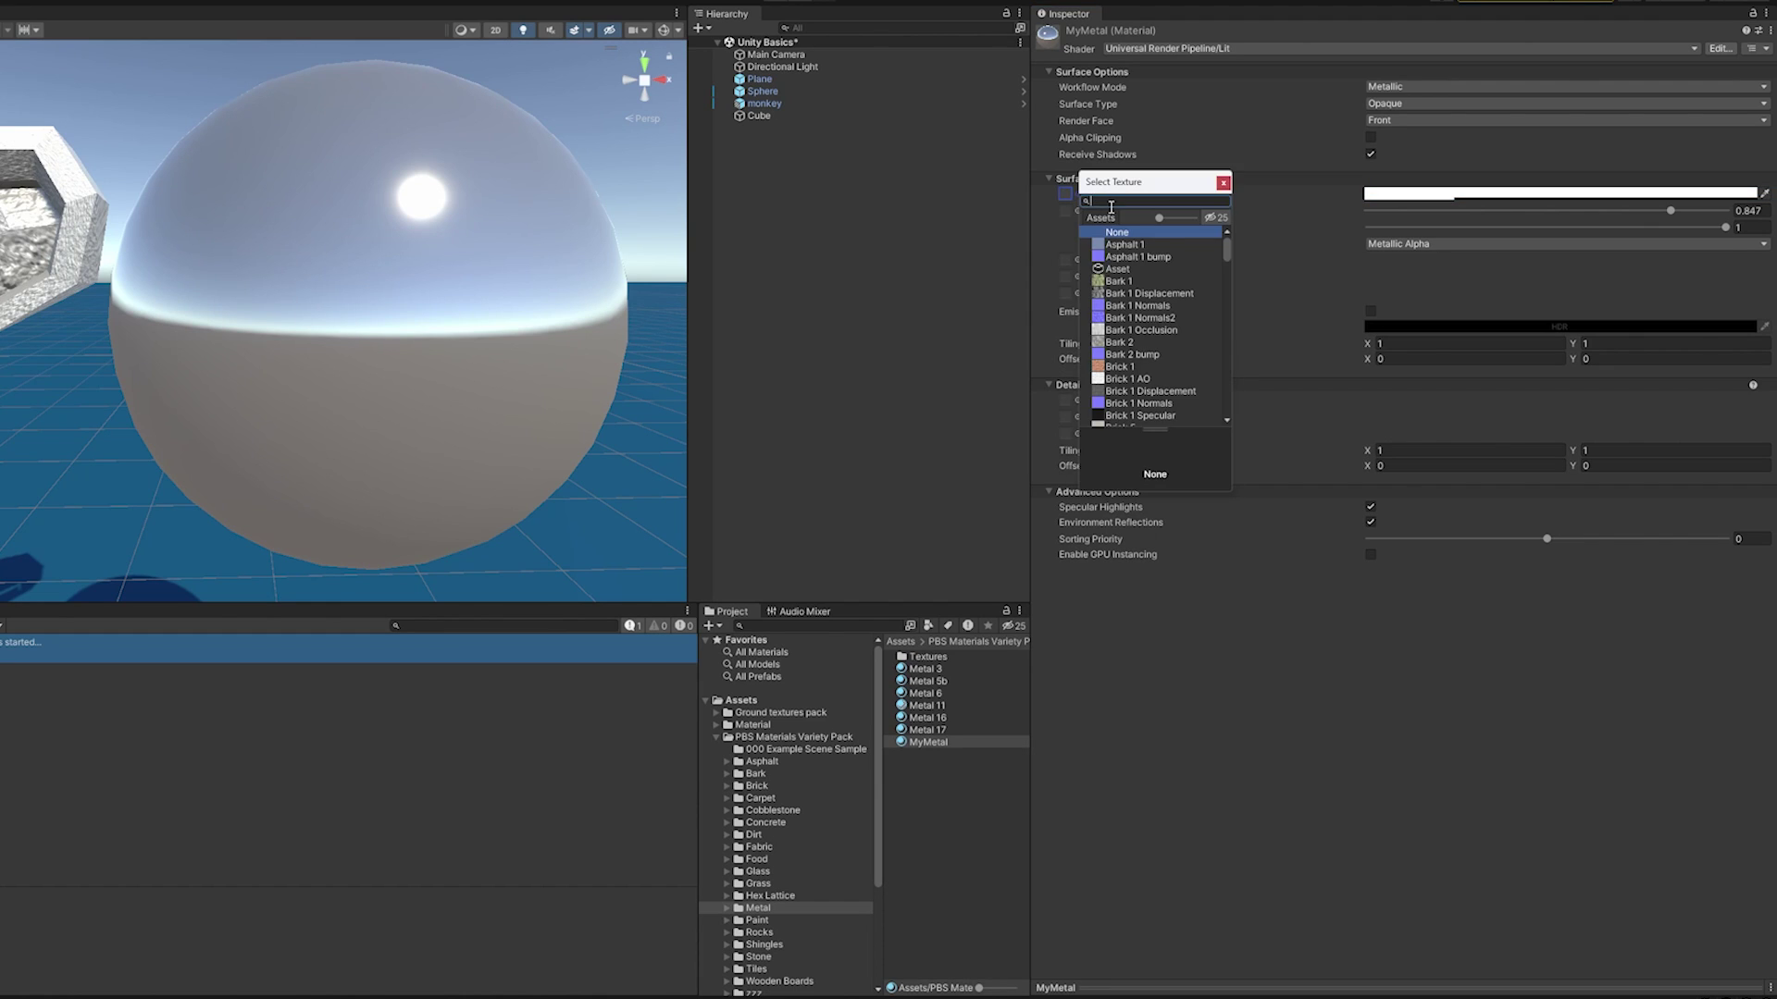
pyautogui.write('meta')
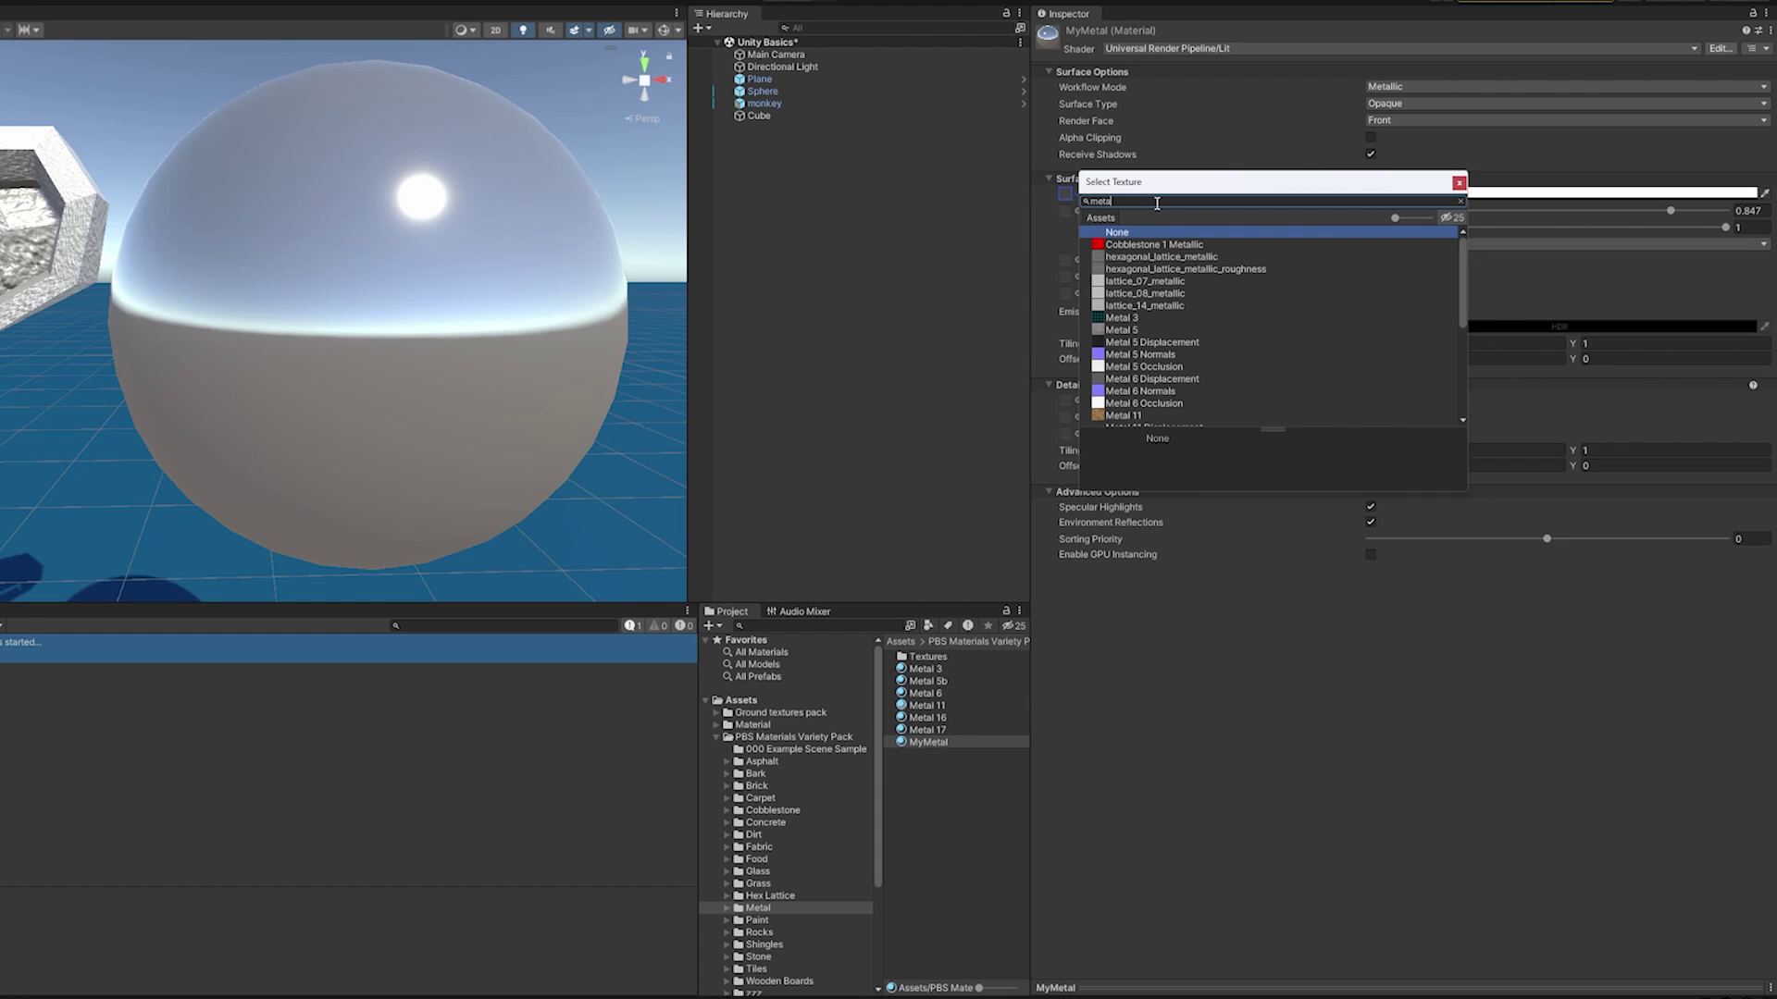
pyautogui.write('l 17')
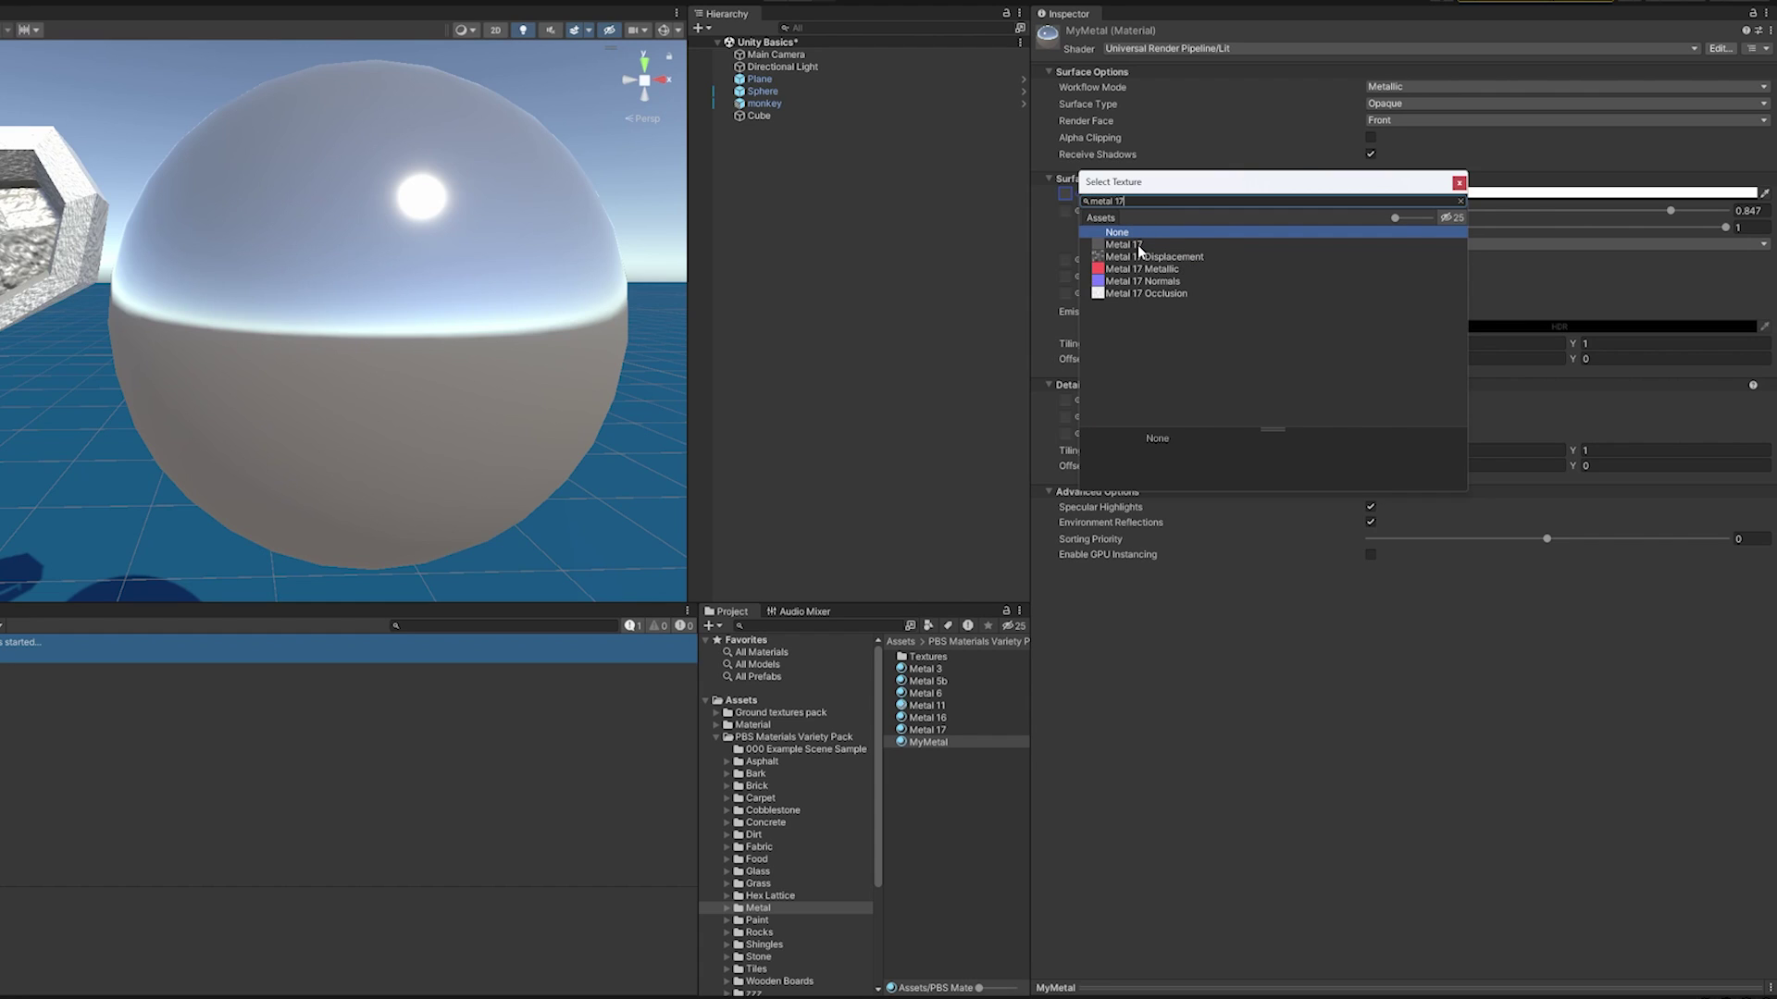
pyautogui.click(1136, 244)
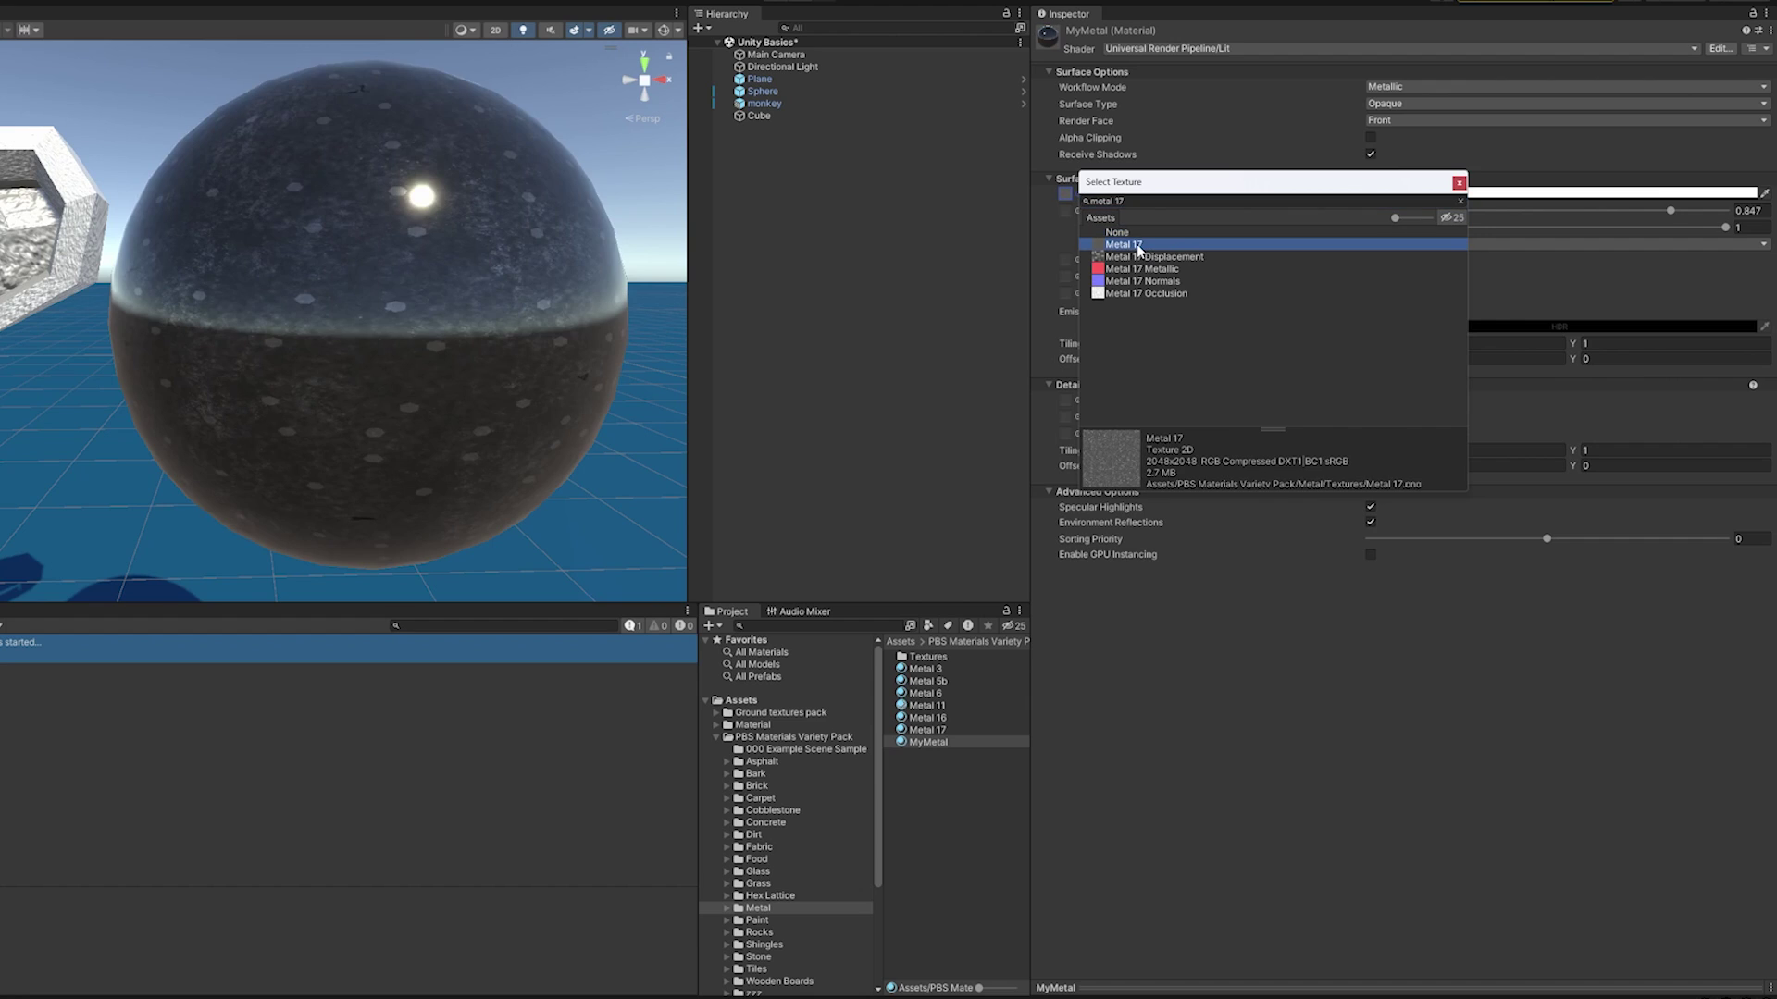
pyautogui.click(1458, 183)
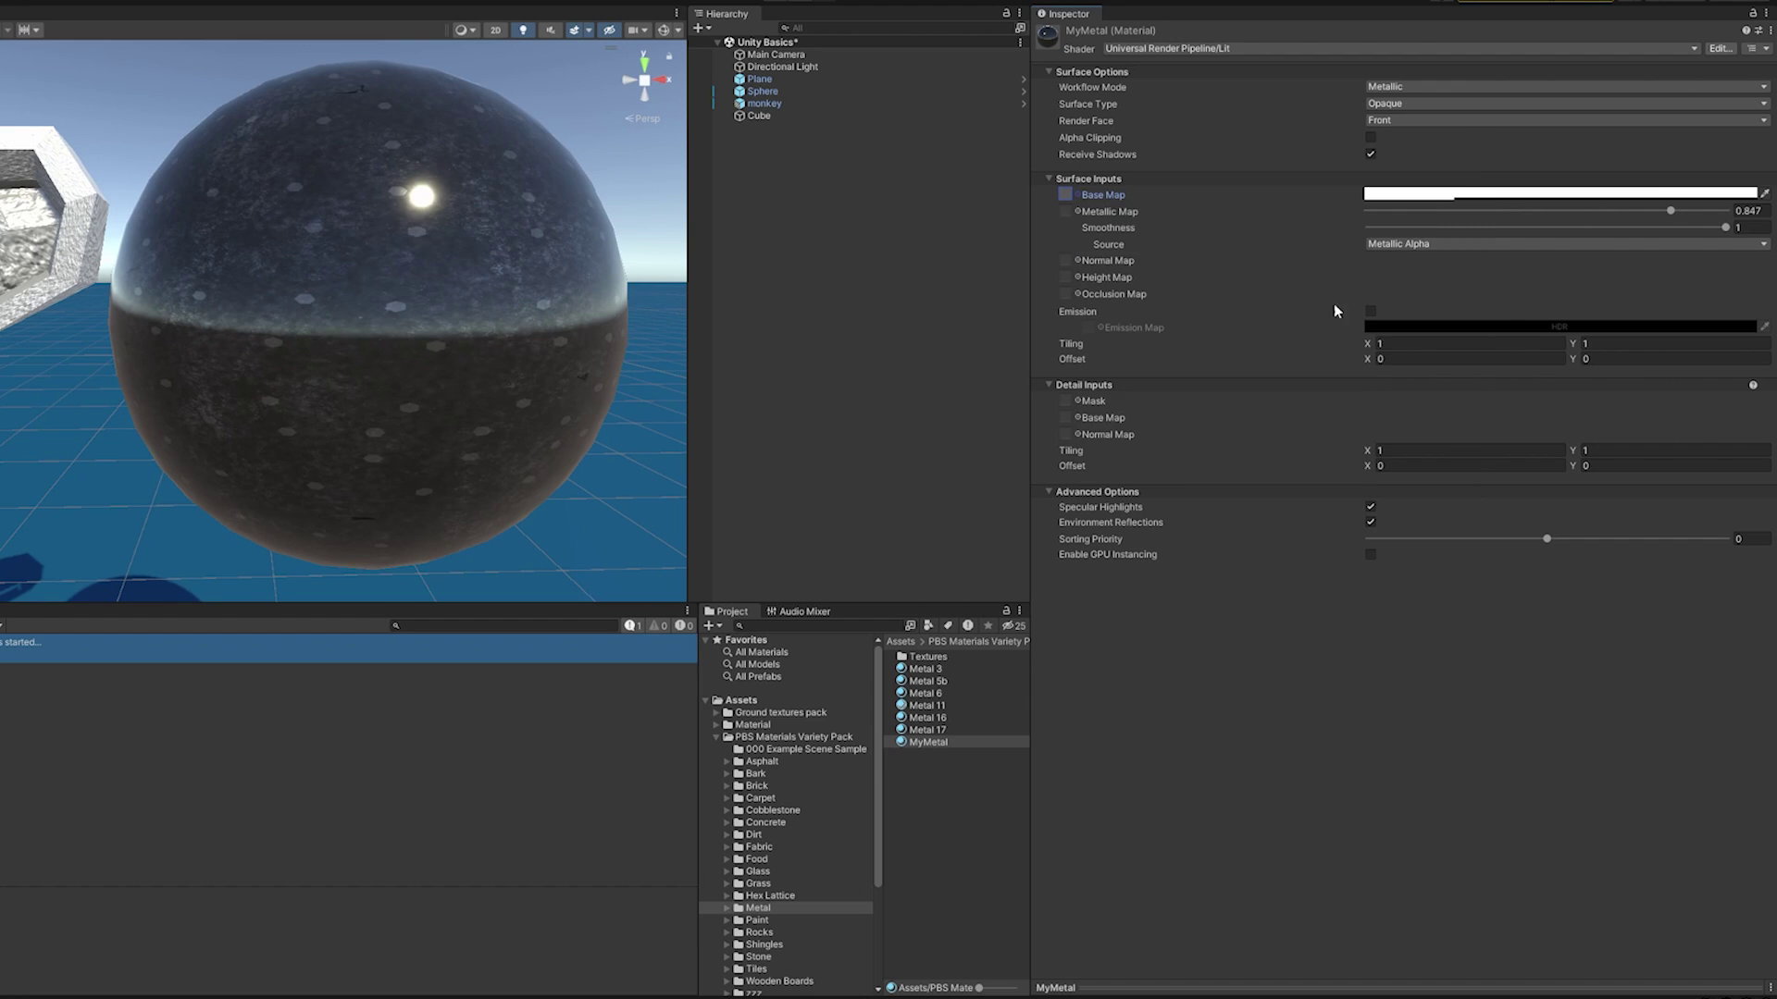
# - Lower MyMetal's Metallic Map value to 0.776, and assign the Metal 17 Metallic texture to that map
pyautogui.click(942, 731)
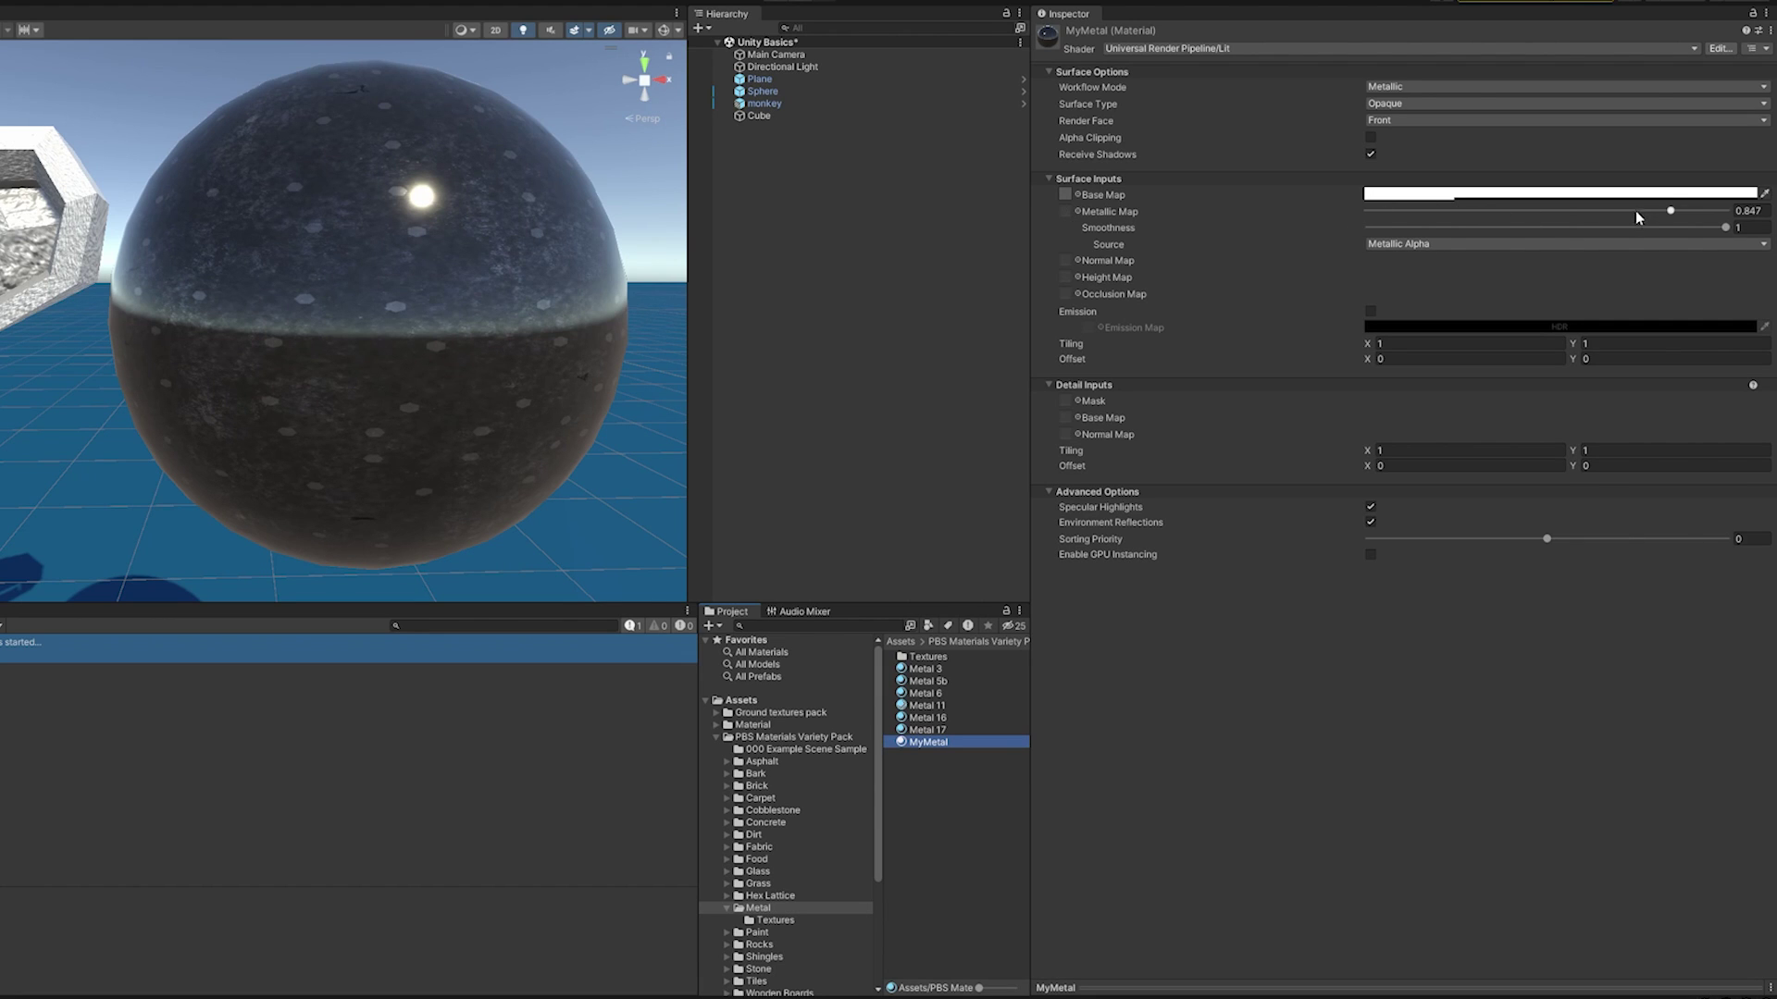
pyautogui.moveTo(1671, 210)
pyautogui.mouseDown()
pyautogui.moveTo(1729, 211)
pyautogui.moveTo(1645, 211)
pyautogui.mouseUp()
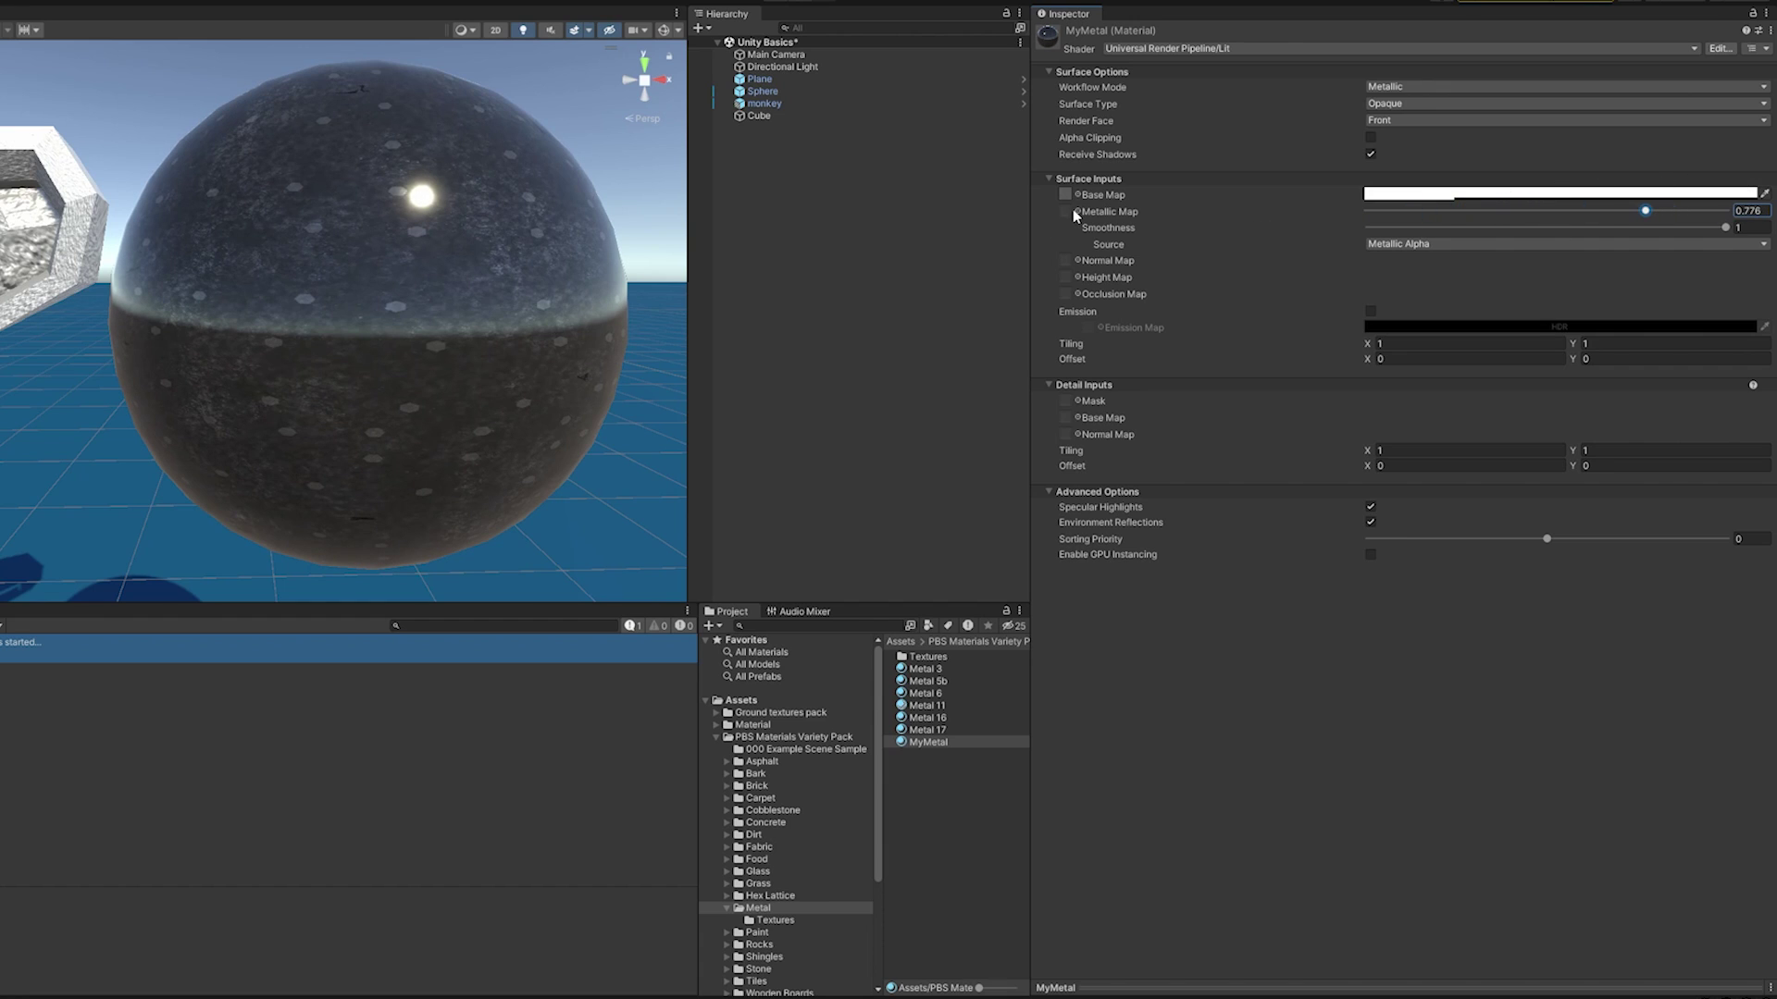
pyautogui.click(1076, 212)
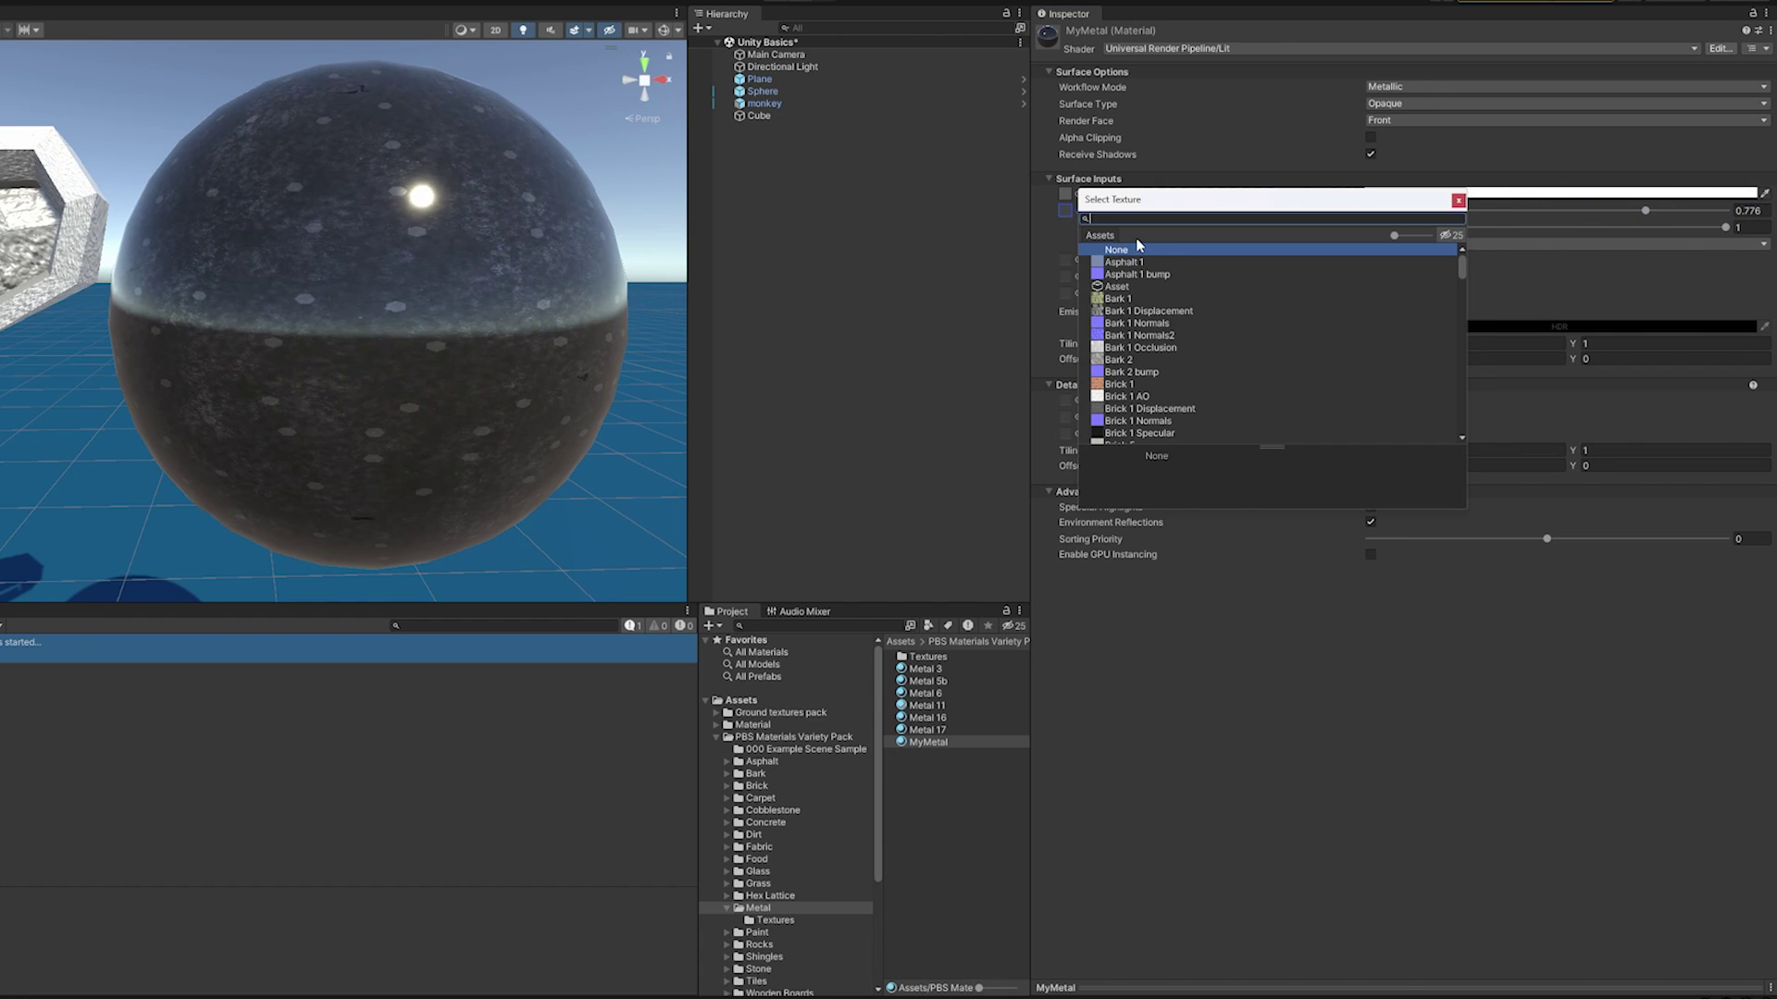
pyautogui.write('al 17')
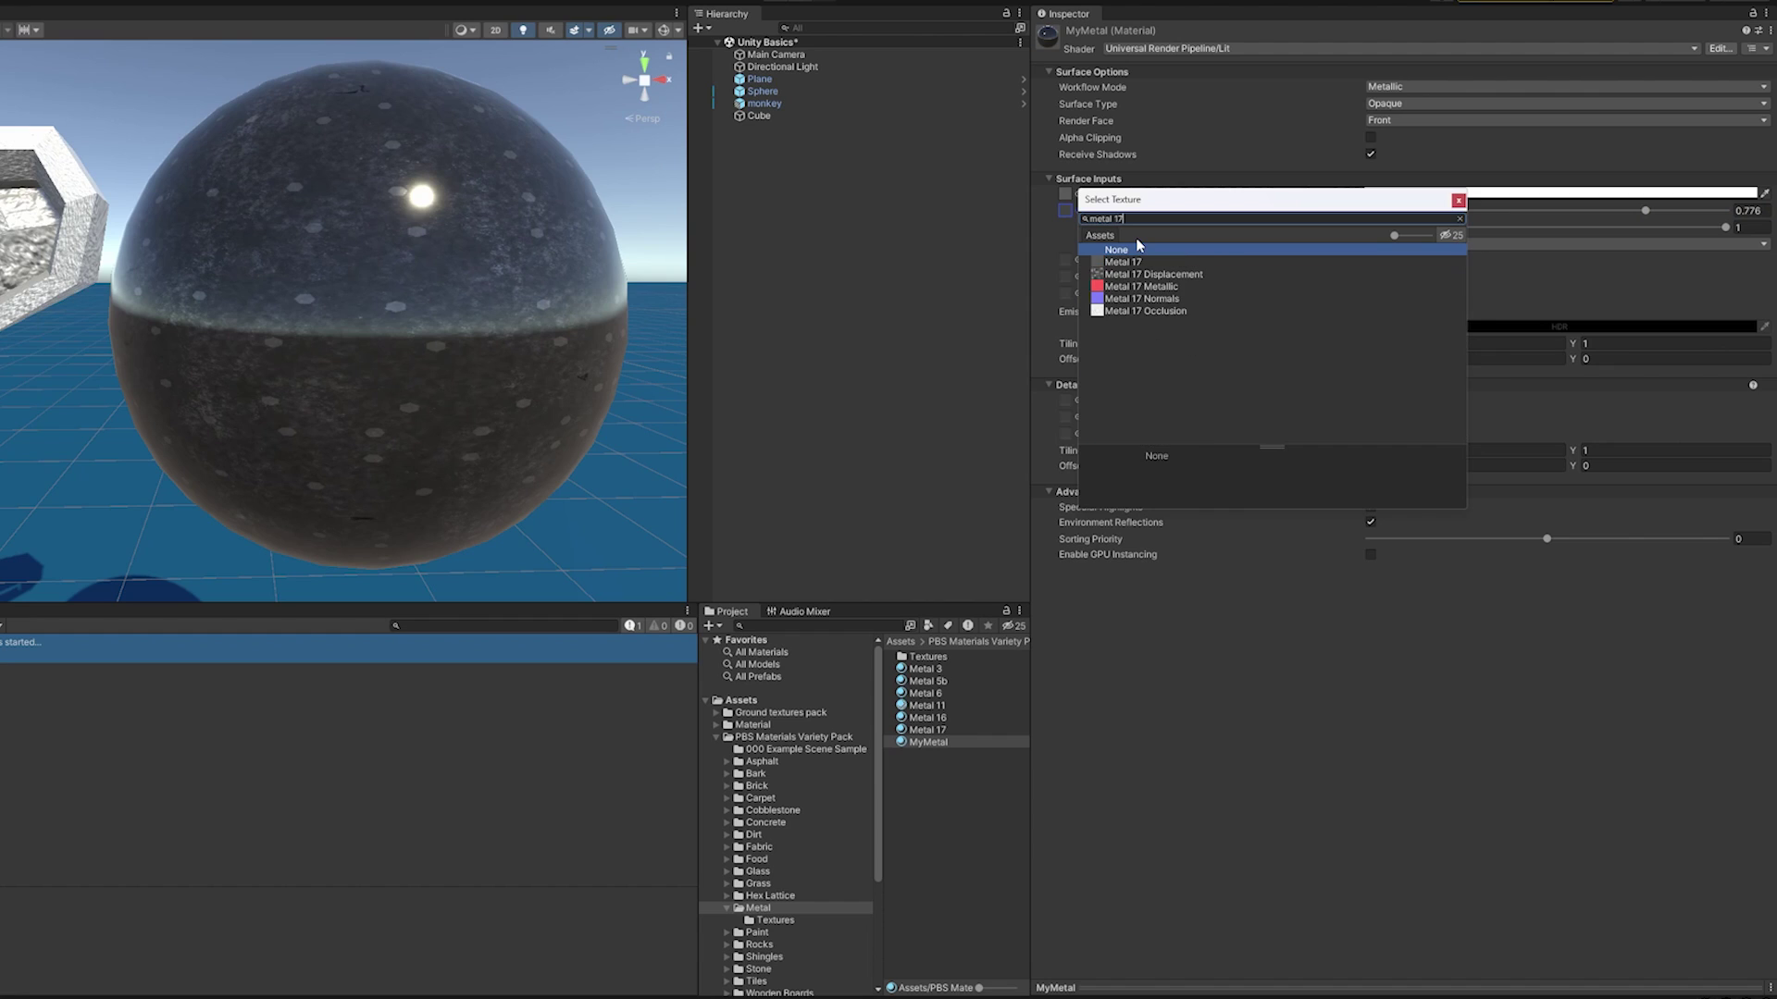
pyautogui.click(1160, 288)
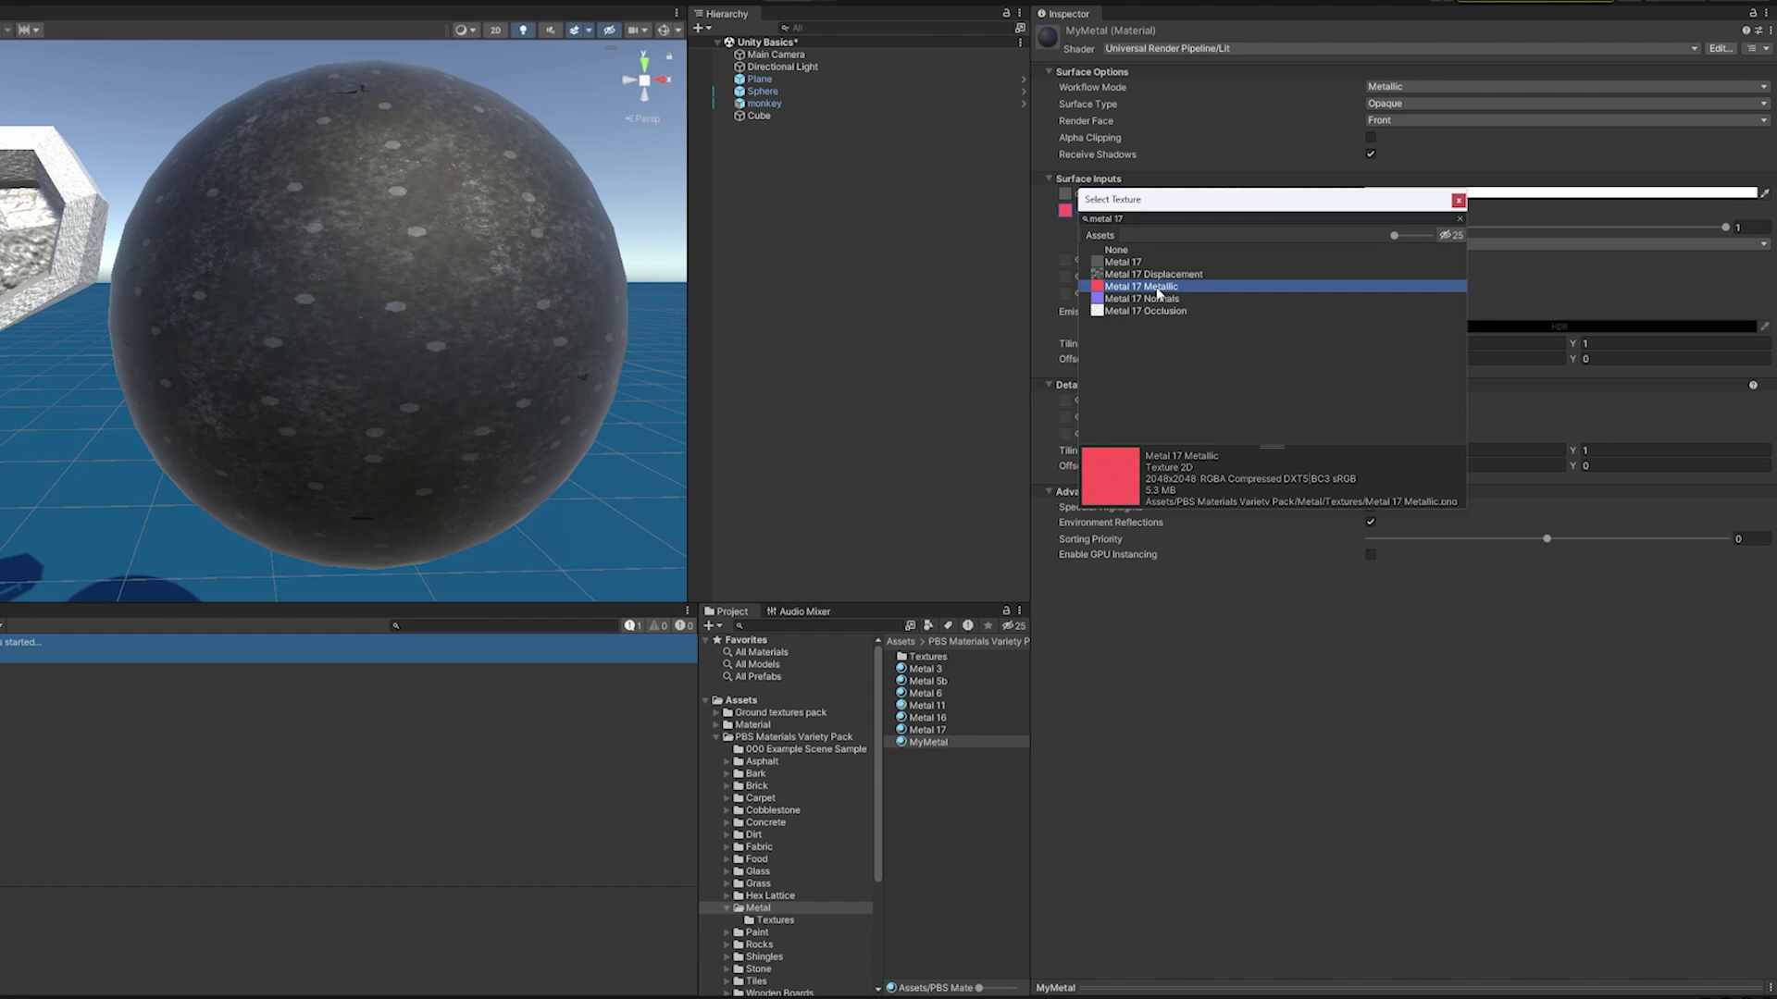
pyautogui.click(1457, 200)
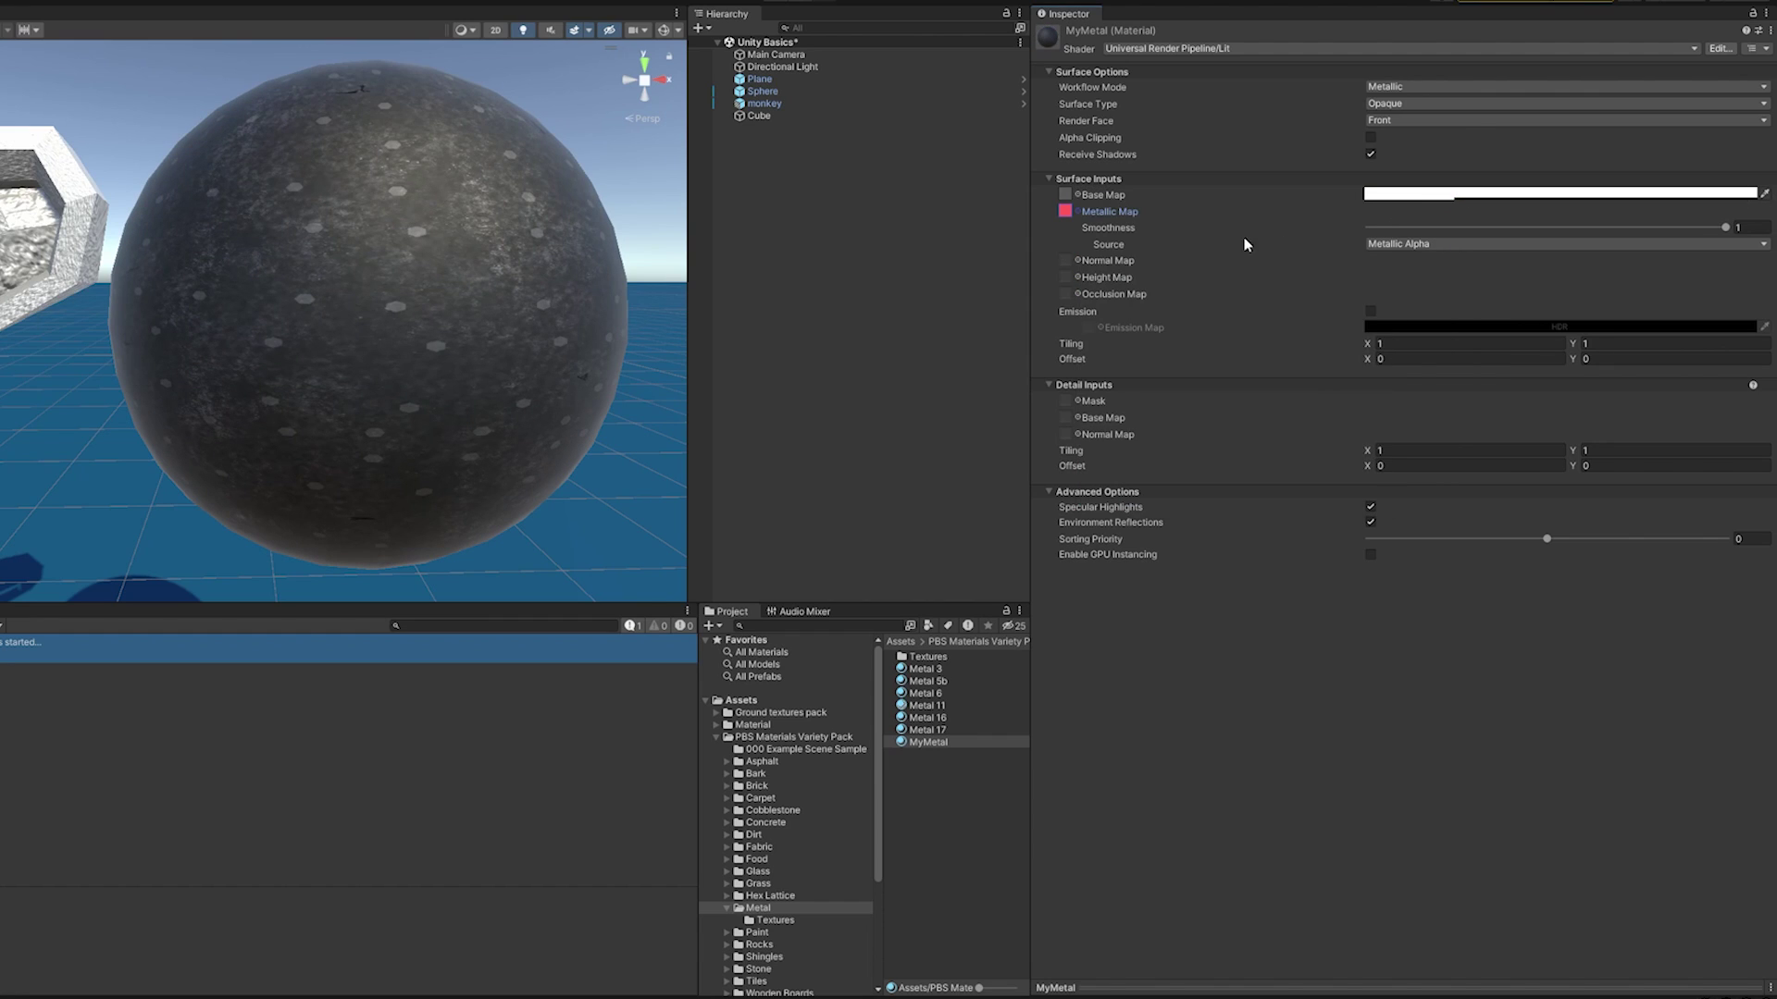
pyautogui.click(1065, 211)
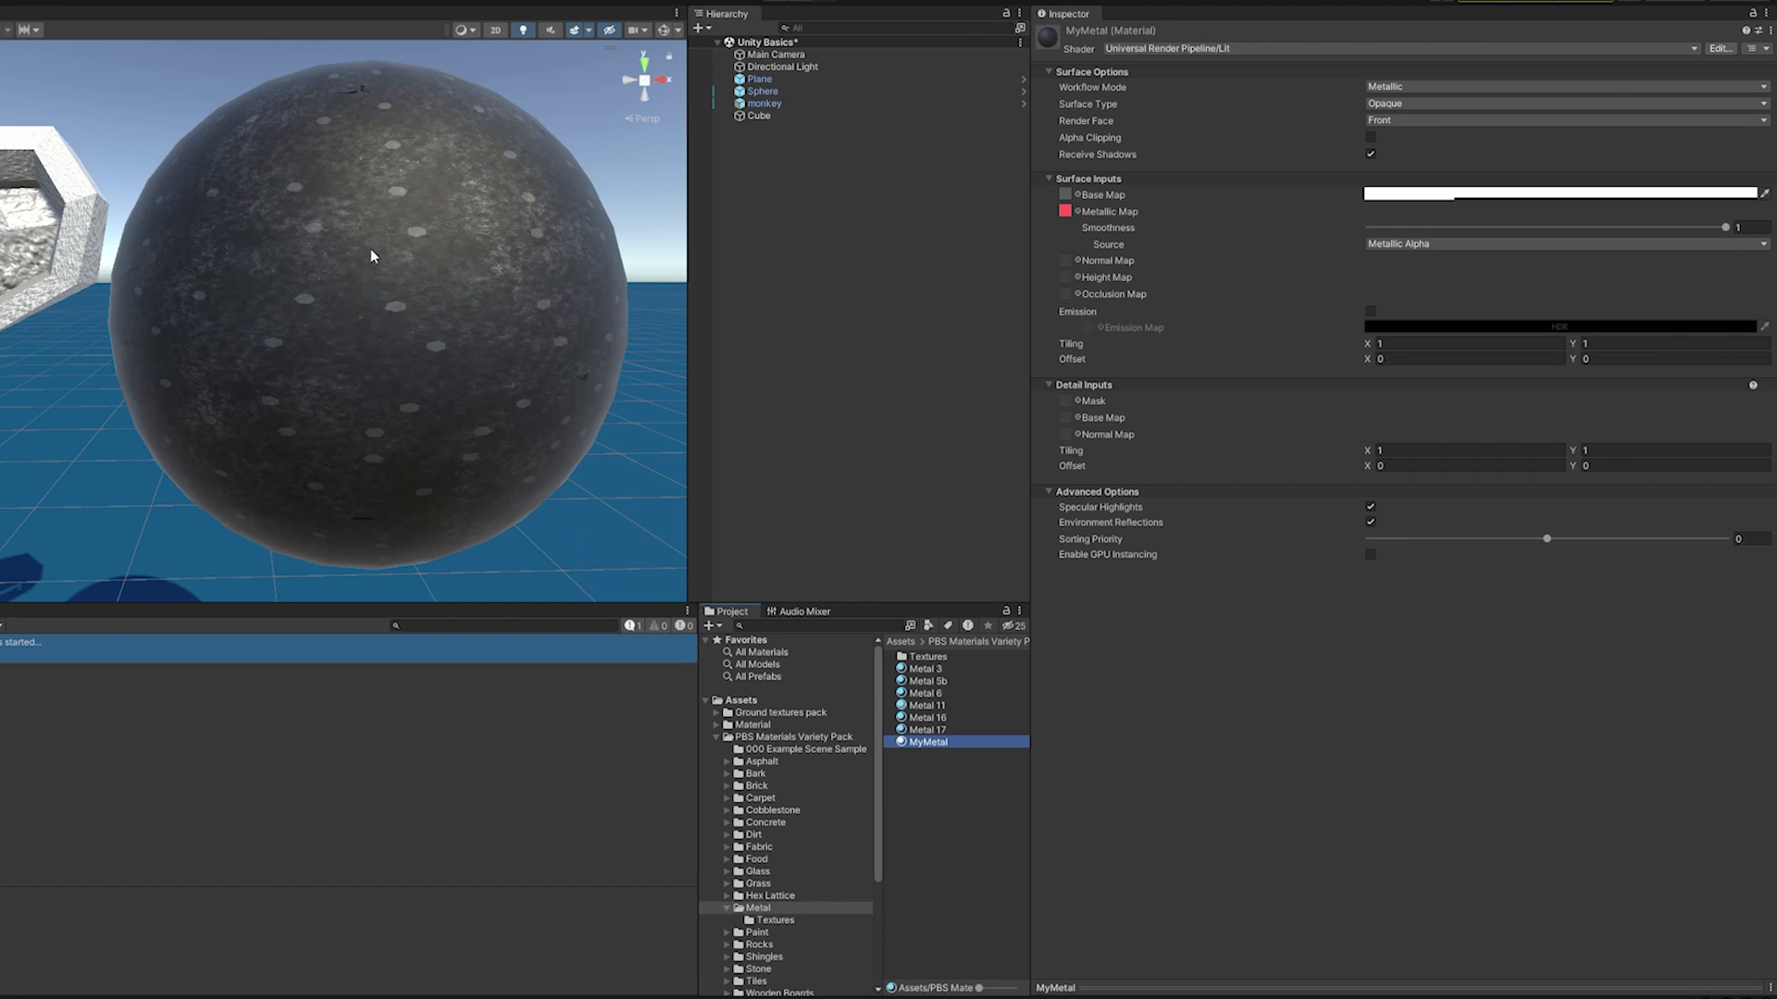
# - Assign the Metal 17 Normals texture to MyMetal's Normal Map
pyautogui.click(1079, 262)
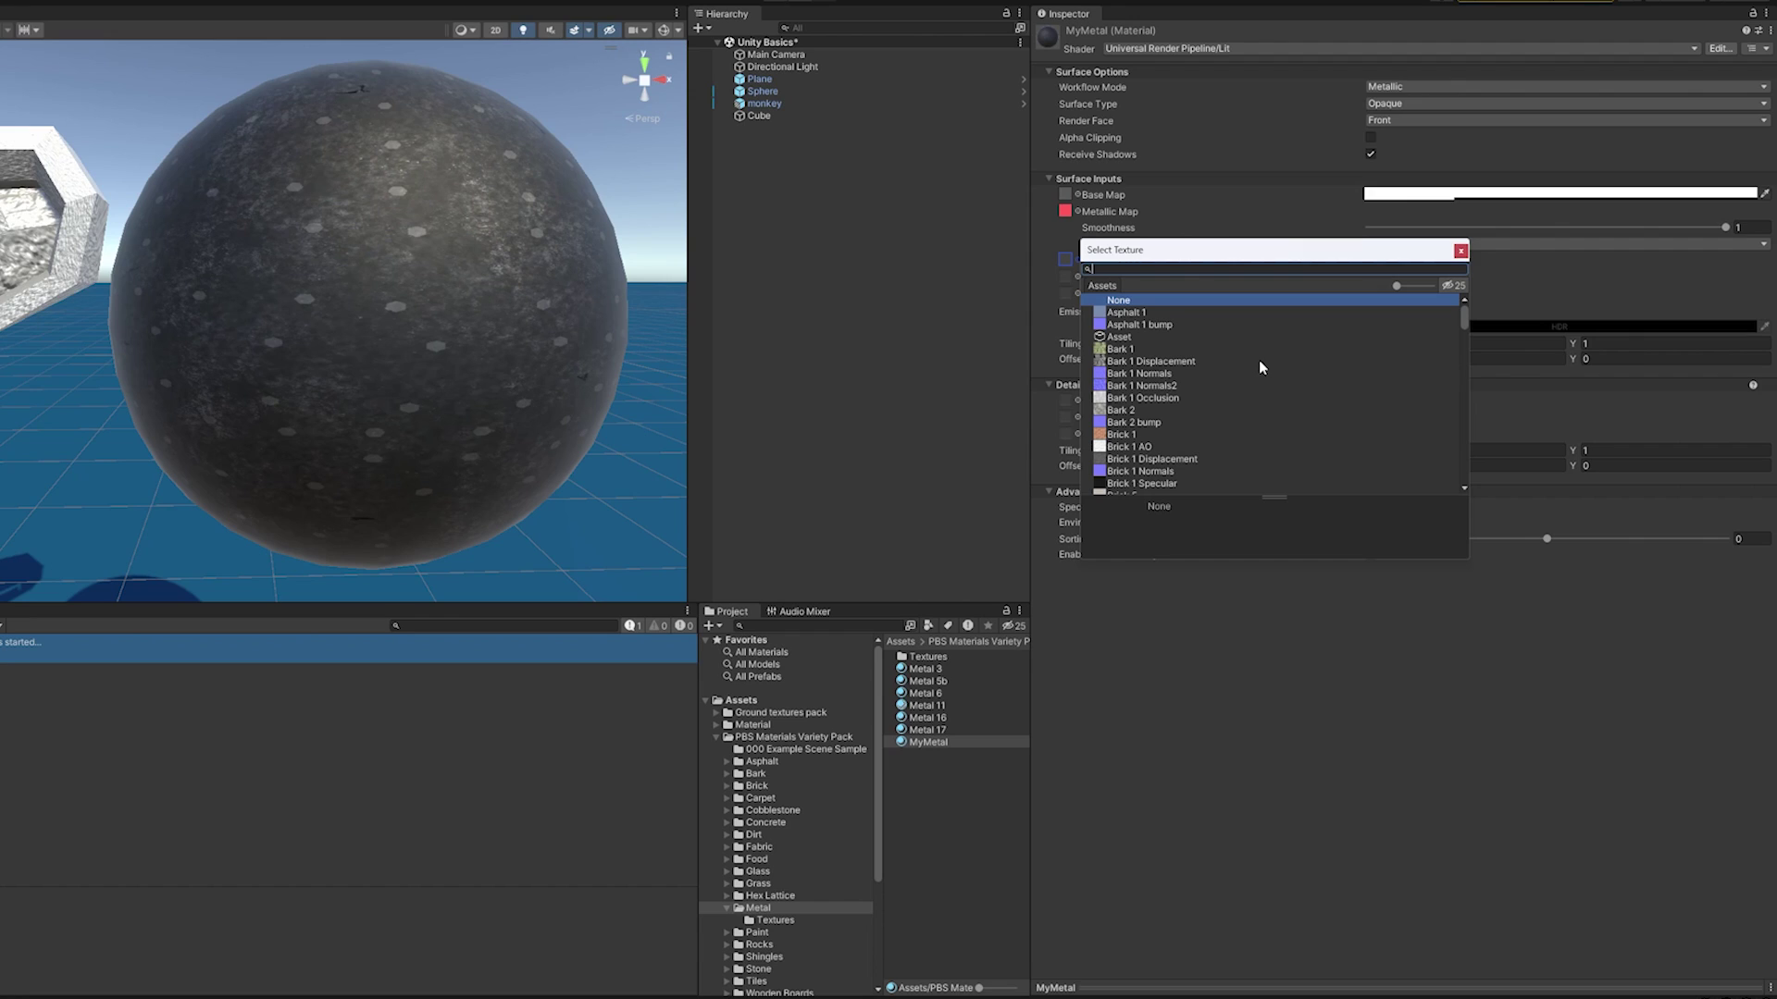
pyautogui.write('metal 17')
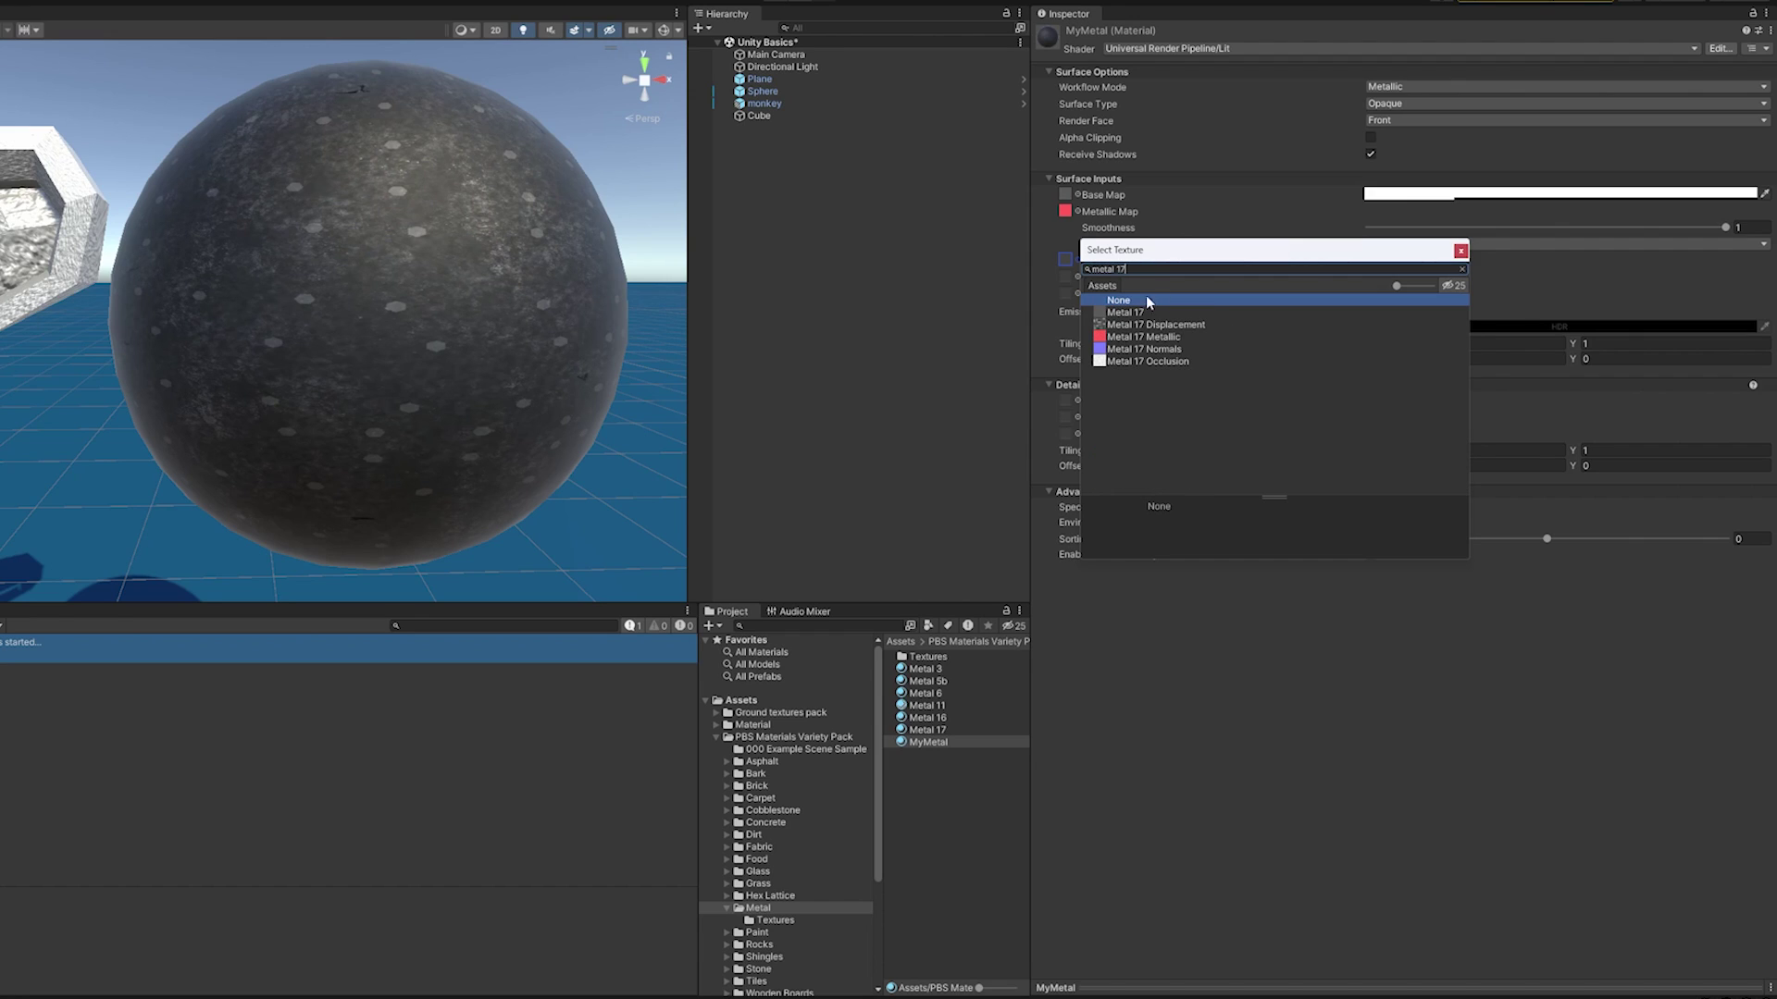
pyautogui.click(1172, 350)
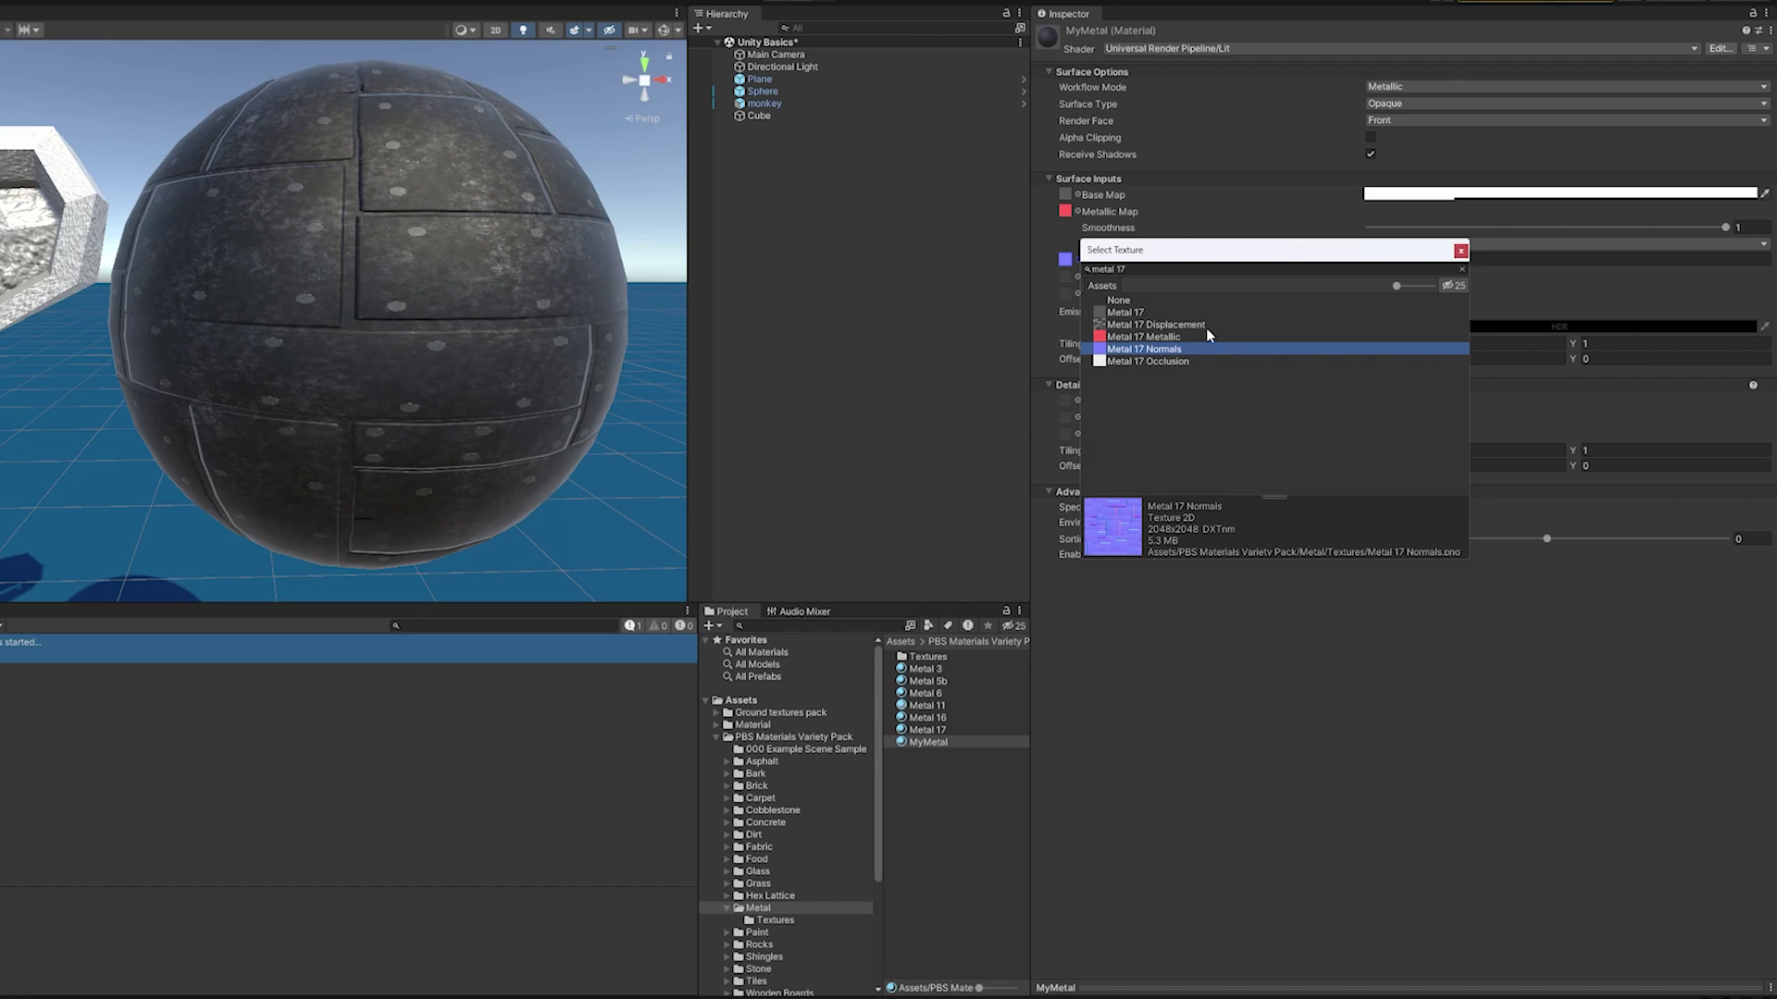
pyautogui.click(1460, 251)
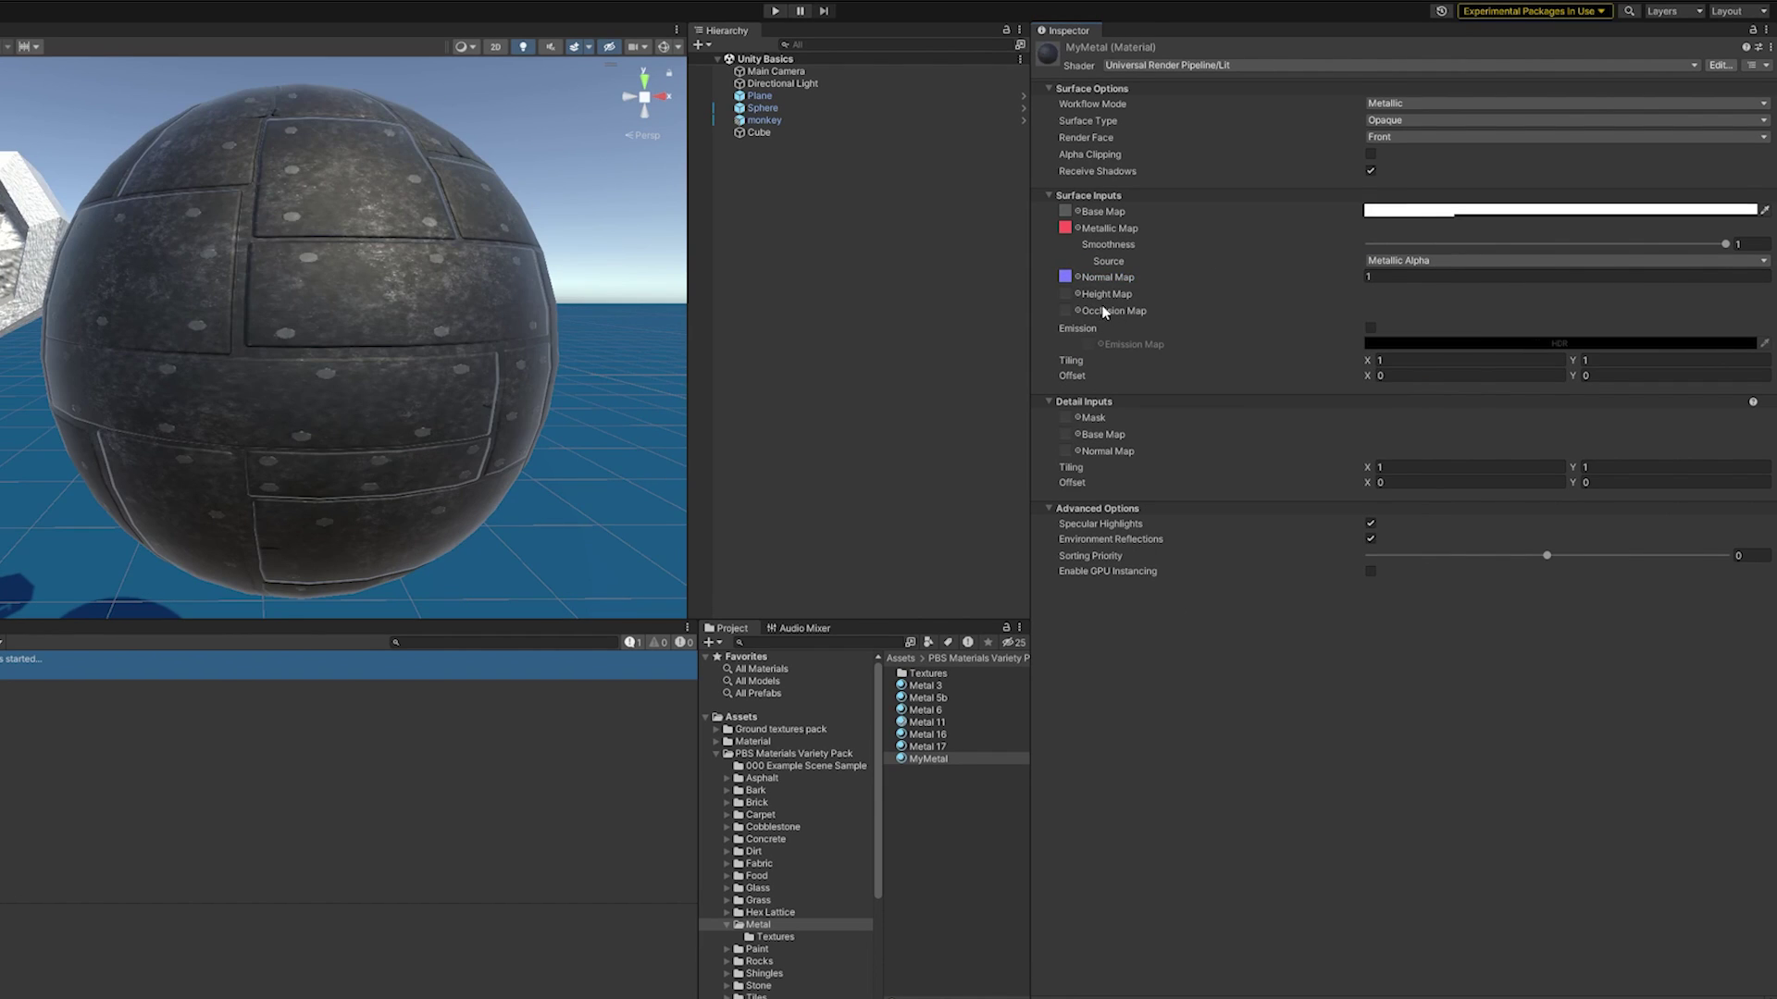
# - Assign the Metal 17 Displacement texture to MyMetal's Height Map
pyautogui.click(1078, 294)
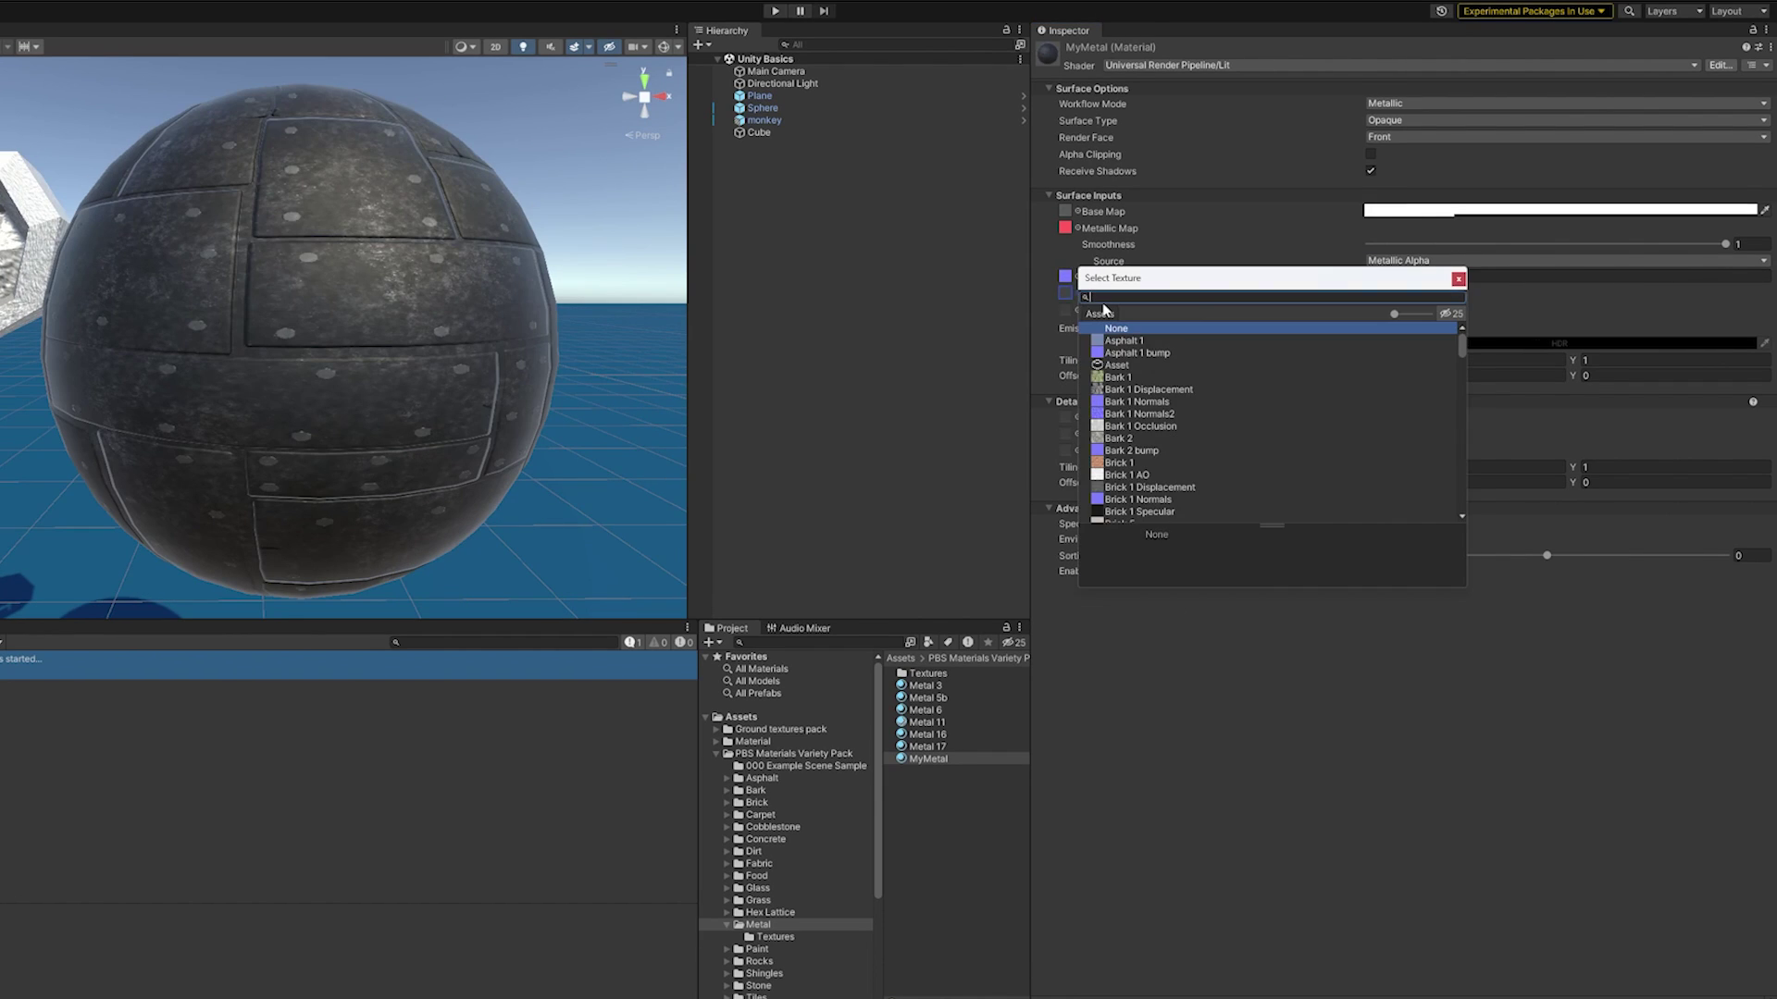
pyautogui.write('17')
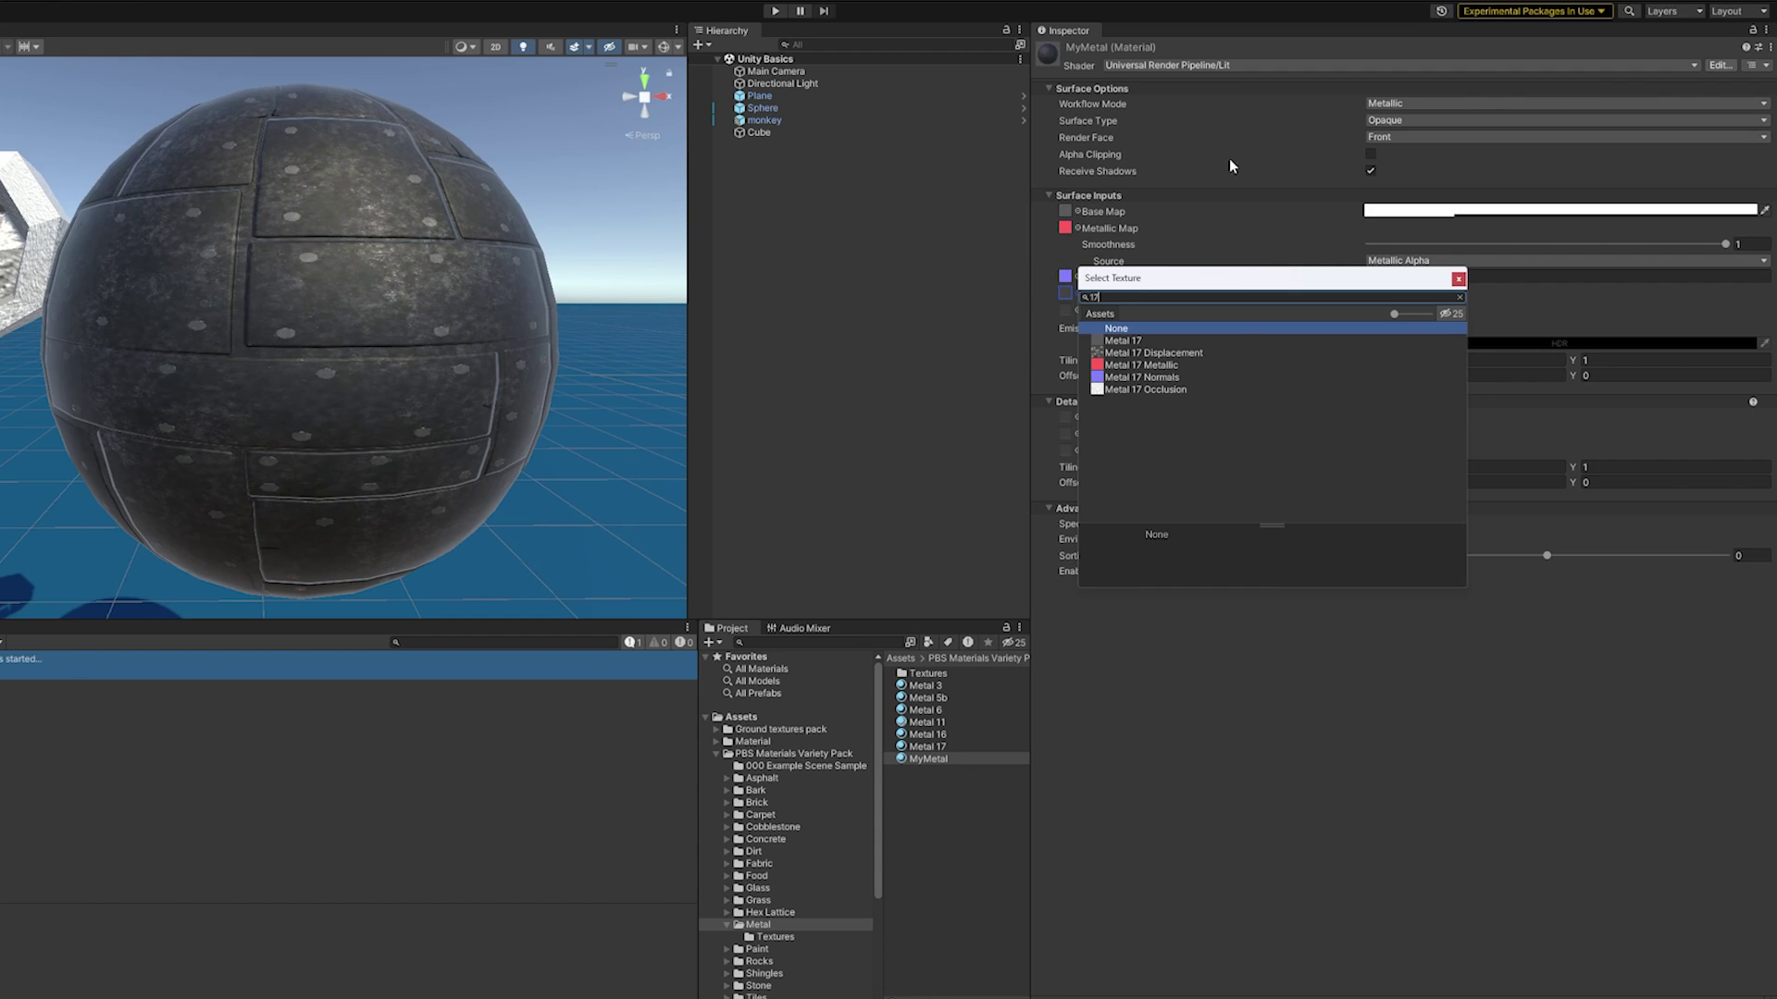
pyautogui.click(1147, 354)
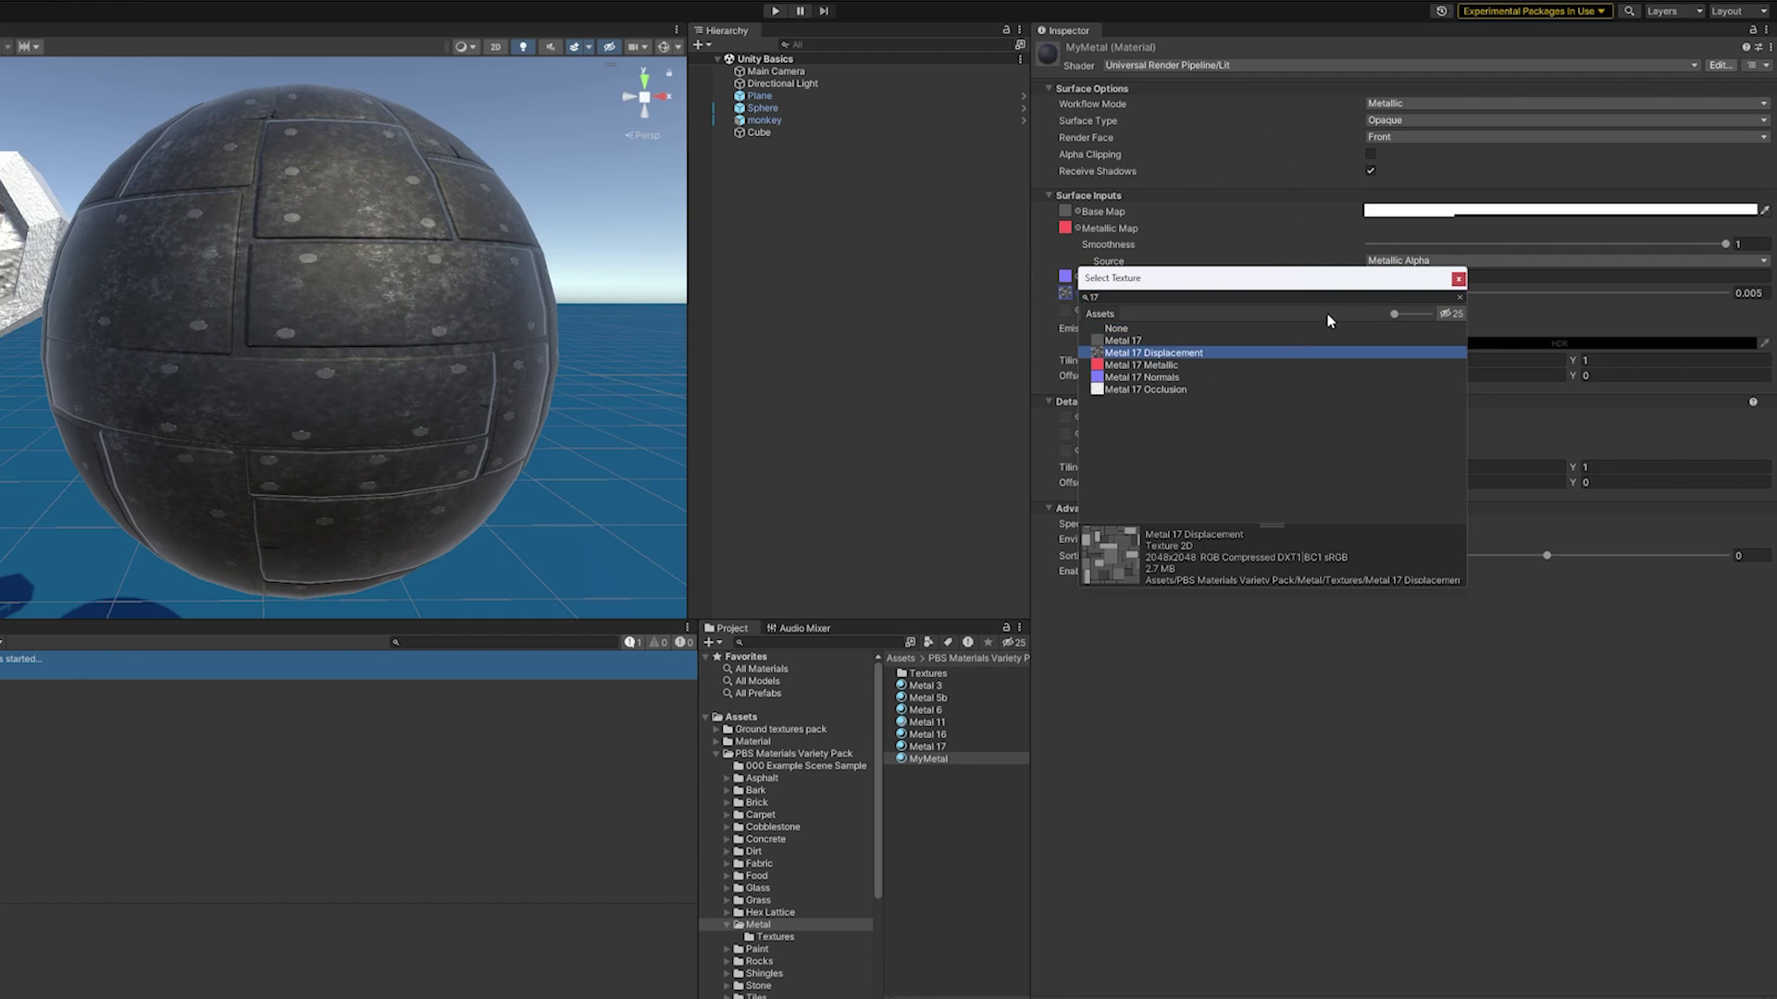
pyautogui.click(1458, 279)
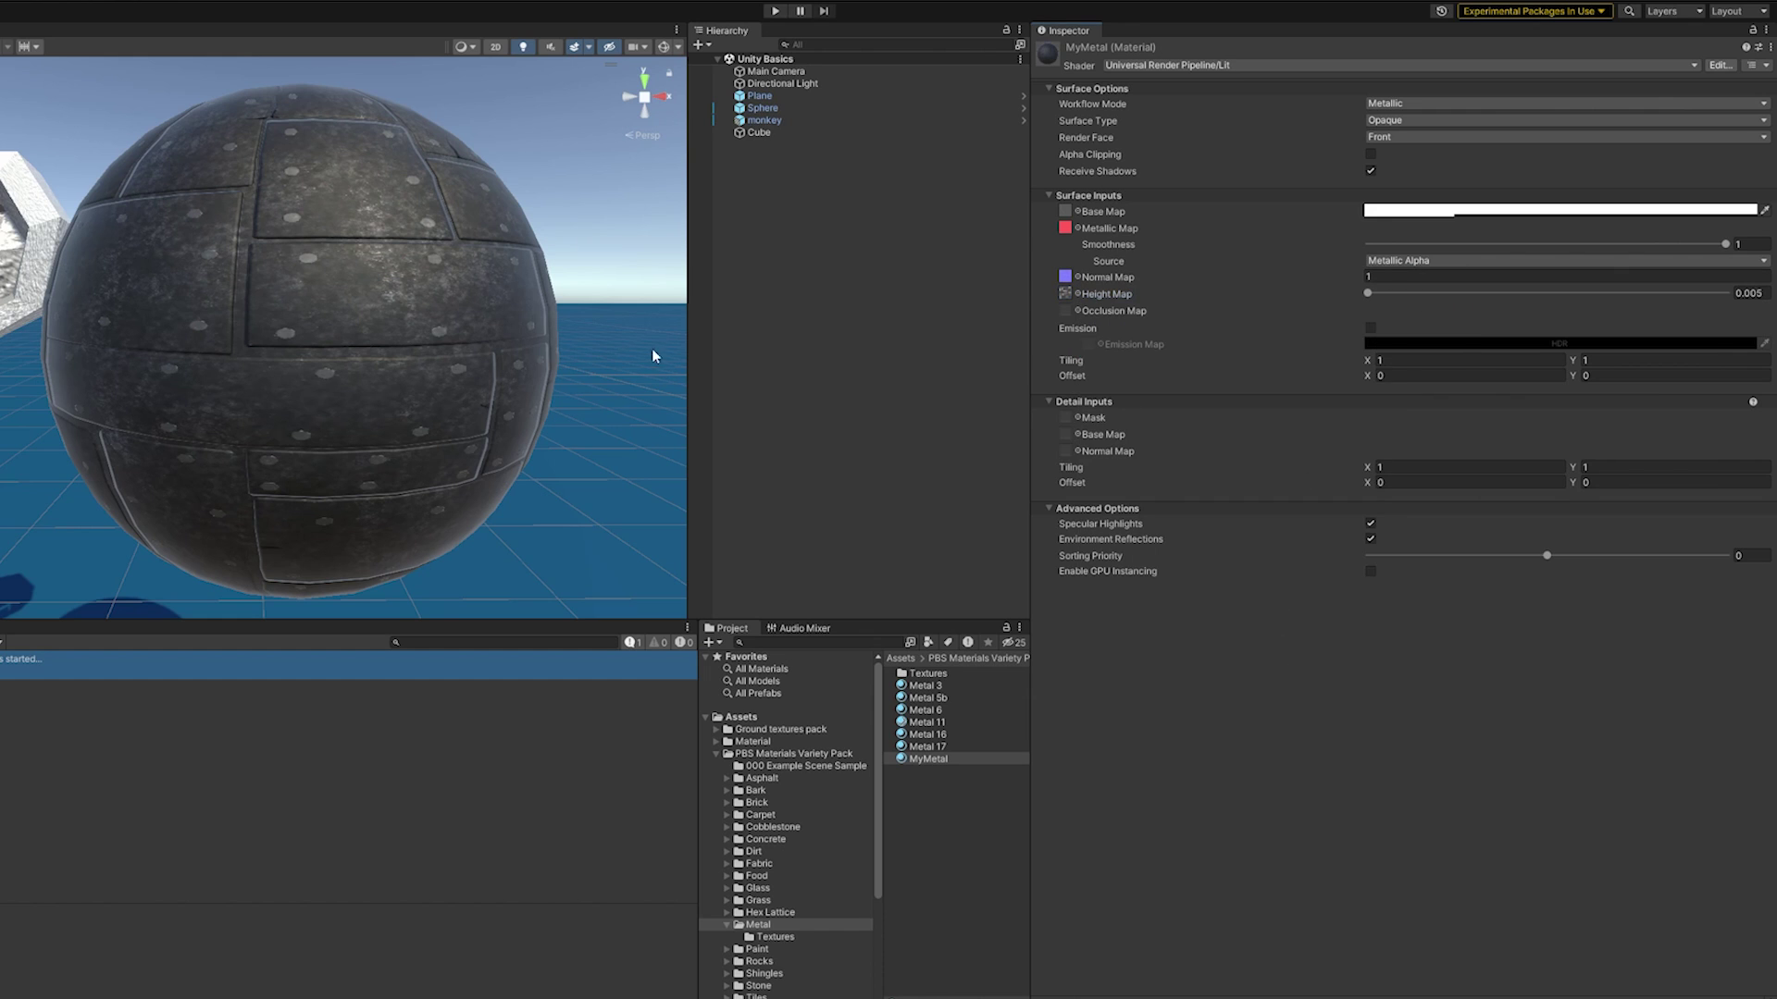
# - Apply the MyMetal material to the cube in the scene
pyautogui.keyDown('alt'); pyautogui.moveTo(515, 286); pyautogui.dragTo(483, 268); pyautogui.keyUp('alt')
pyautogui.press('s')
pyautogui.moveTo(482, 268); pyautogui.dragTo(518, 277, button='right')
pyautogui.moveTo(914, 760); pyautogui.dragTo(398, 398)
pyautogui.moveTo(546, 361); pyautogui.dragTo(480, 321, button='right')
pyautogui.keyDown('alt'); pyautogui.moveTo(480, 322); pyautogui.dragTo(570, 335); pyautogui.keyUp('alt')
# - Compare the cube's surface with MyMetal's Height Map set to None and back to Metal 17 Displacement
pyautogui.click(1079, 278)
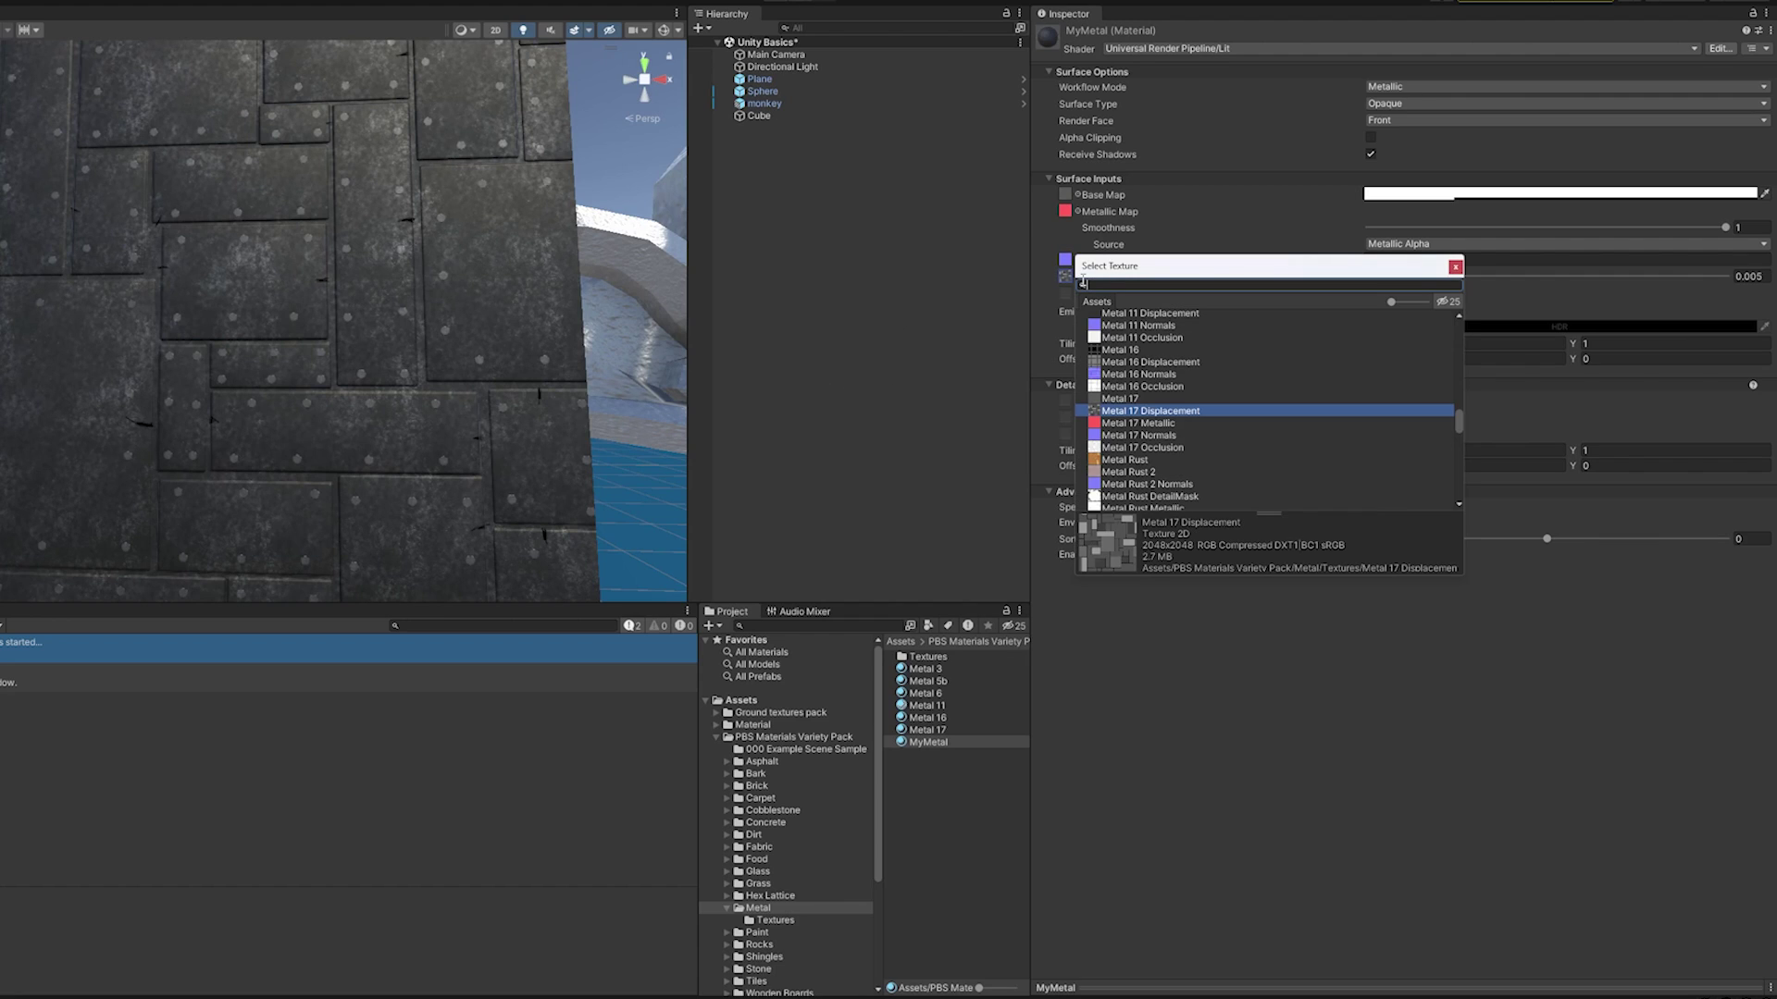
pyautogui.write('17')
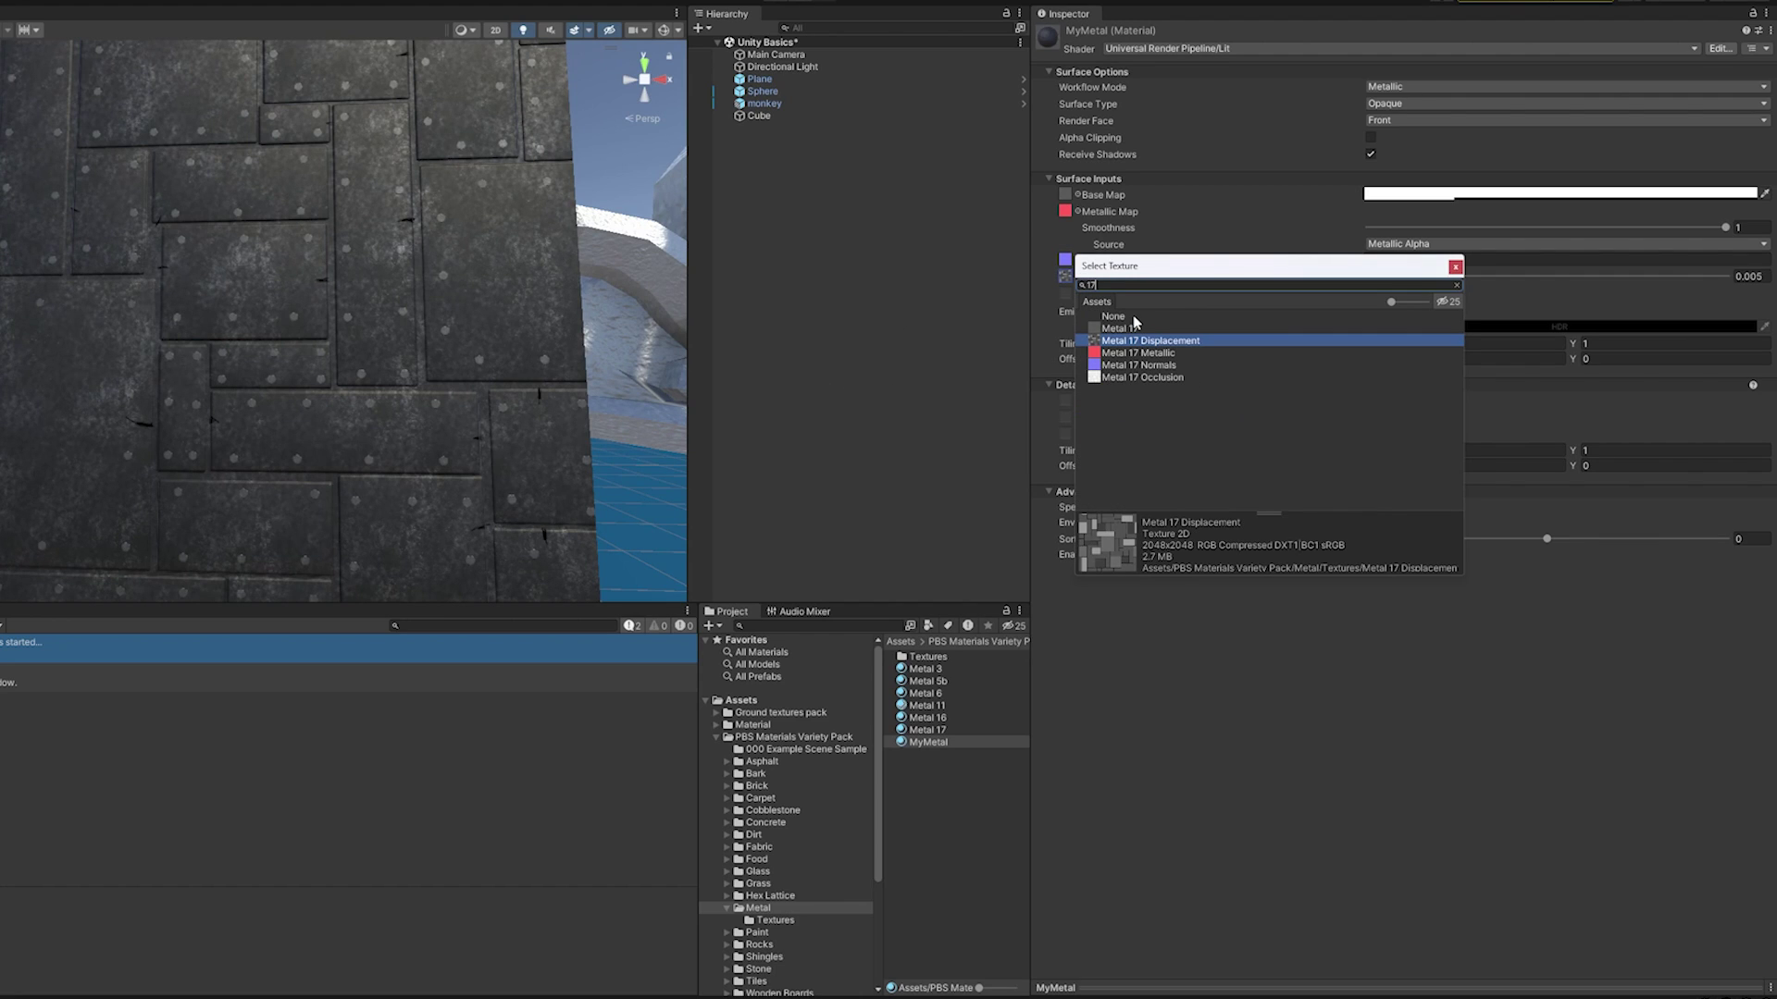
pyautogui.click(1135, 317)
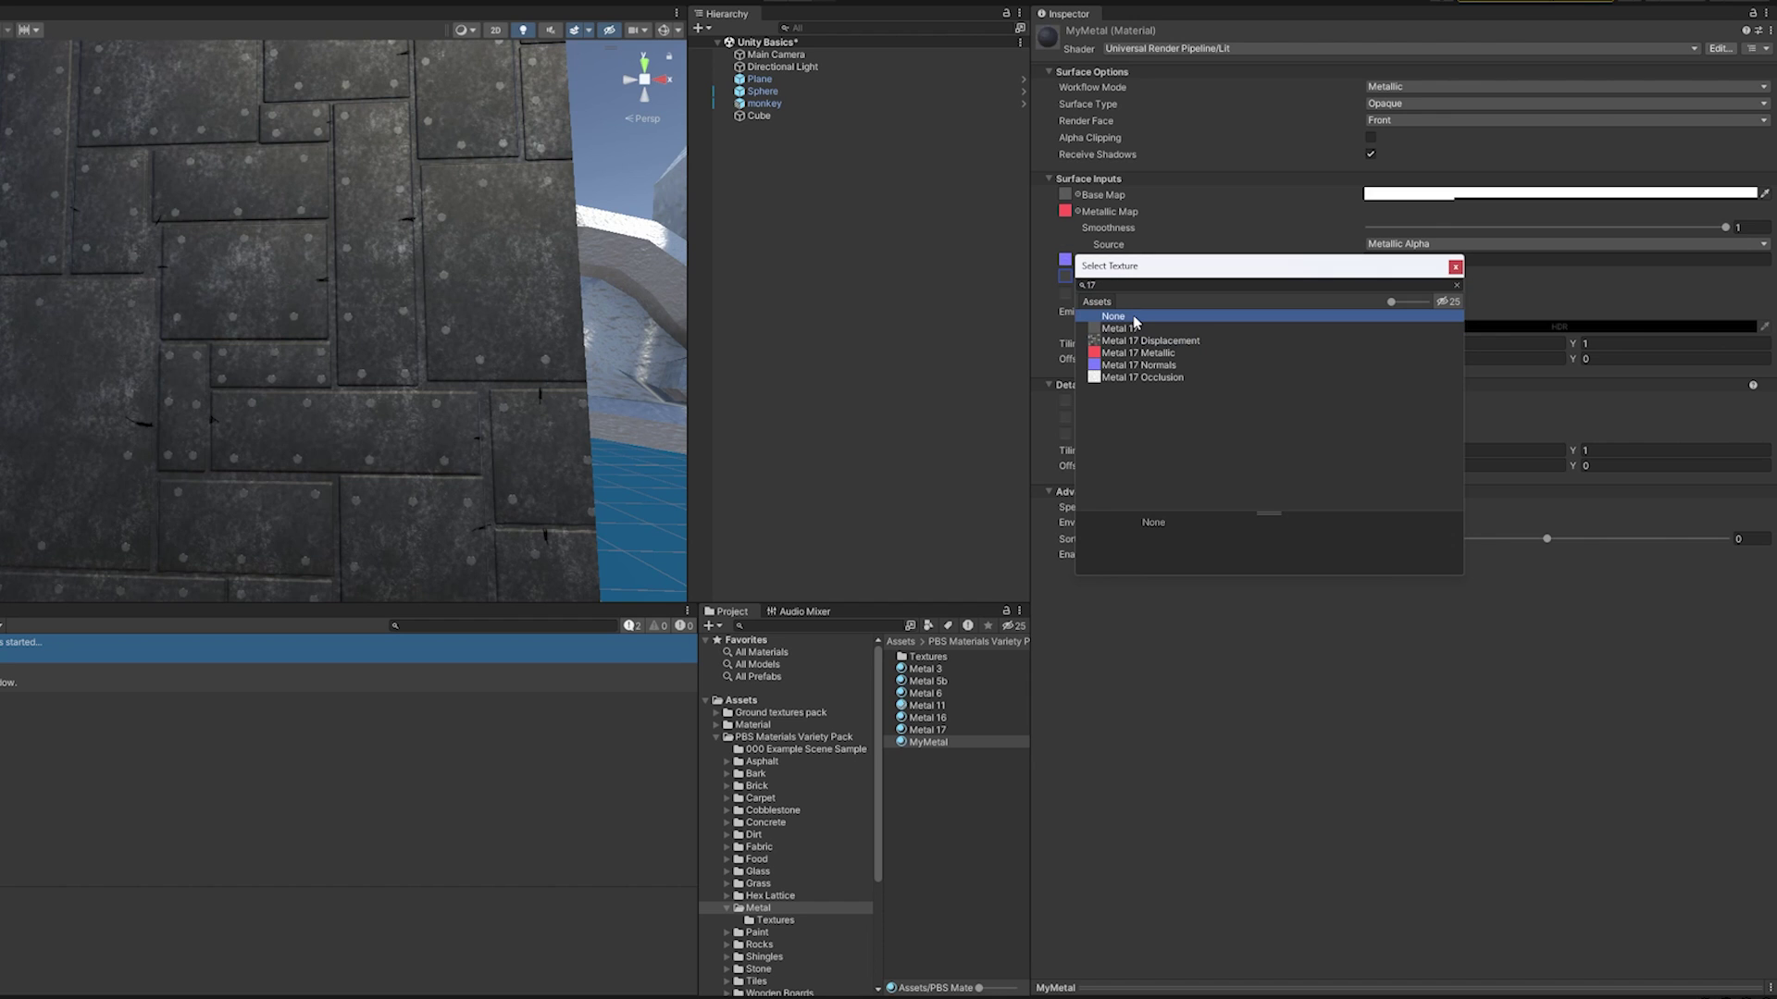
pyautogui.press('Down')
pyautogui.press('Down')
pyautogui.moveTo(383, 266); pyautogui.dragTo(226, 290, button='right')
pyautogui.press('w')
pyautogui.press('s')
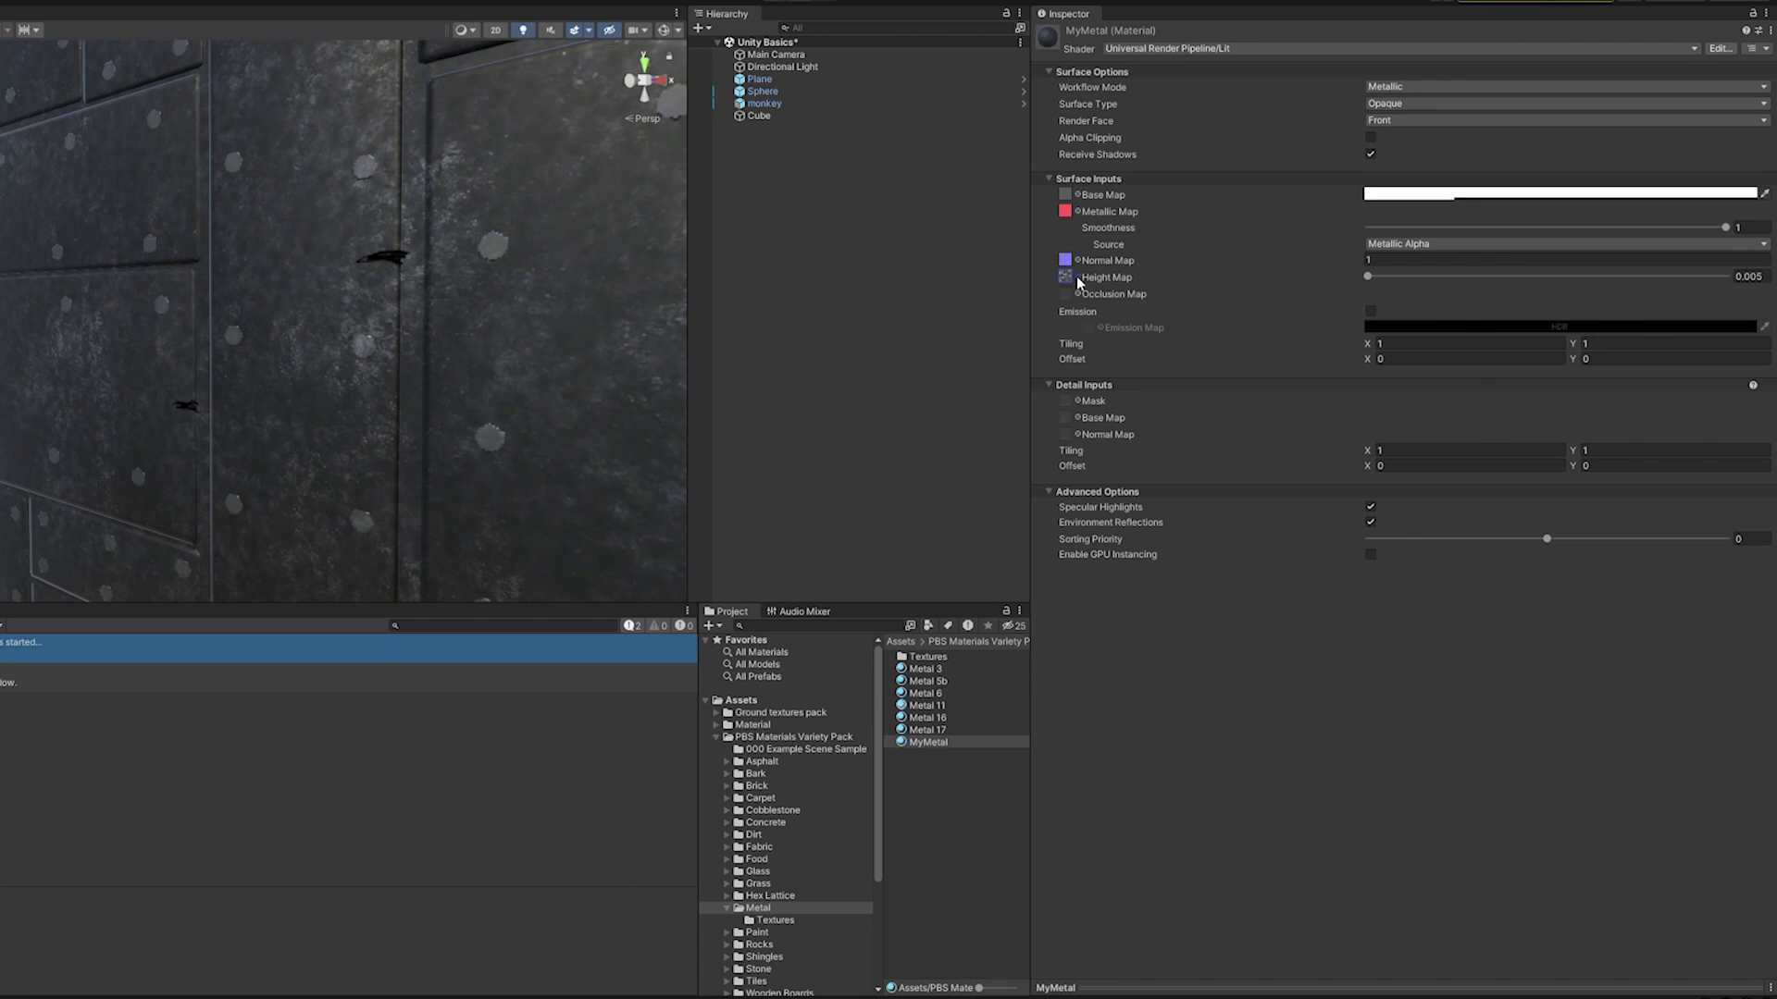
# - Try other textures from the list as MyMetal's Height Map, including Metal 16 Displacement and Metal 11 Occlusion
pyautogui.click(1078, 278)
pyautogui.press('Up')
pyautogui.press('Up')
pyautogui.press('Up')
pyautogui.press('Up')
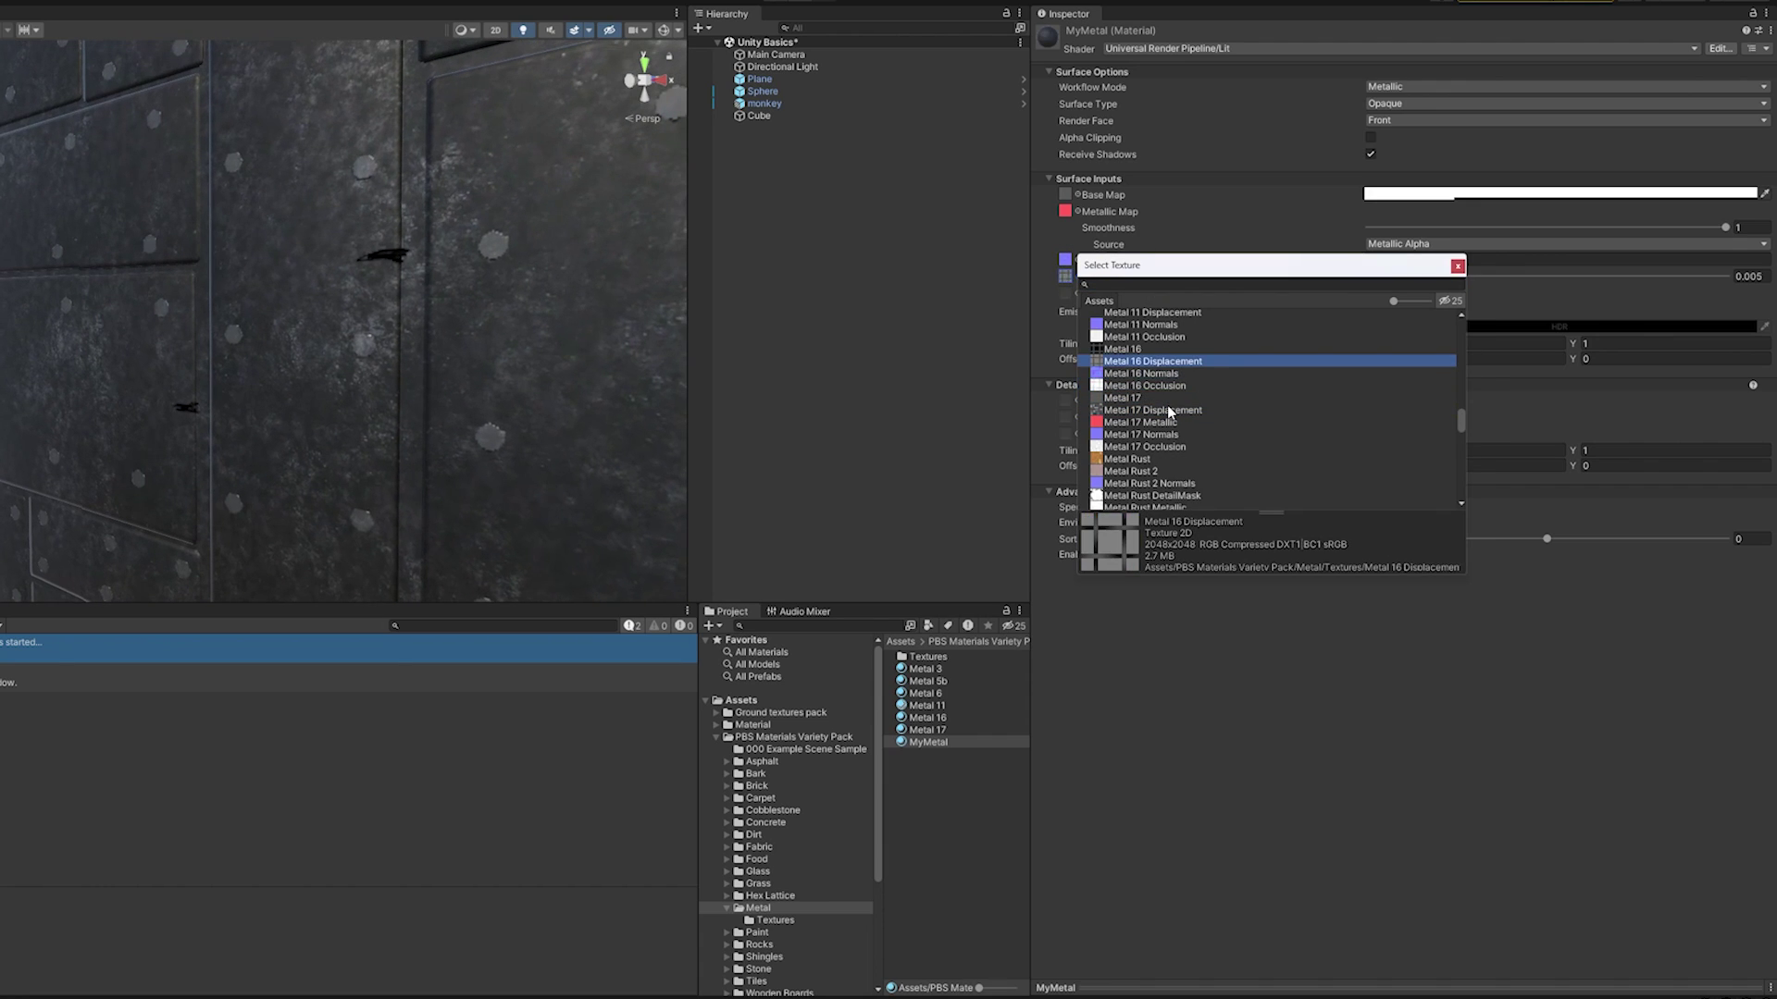
pyautogui.press('Up')
pyautogui.press('Up')
# - Filter the textures by 17, compare None and Metal 17 as Height Map, and settle on Metal 17 Displacement
pyautogui.click(1136, 284)
pyautogui.write('1')
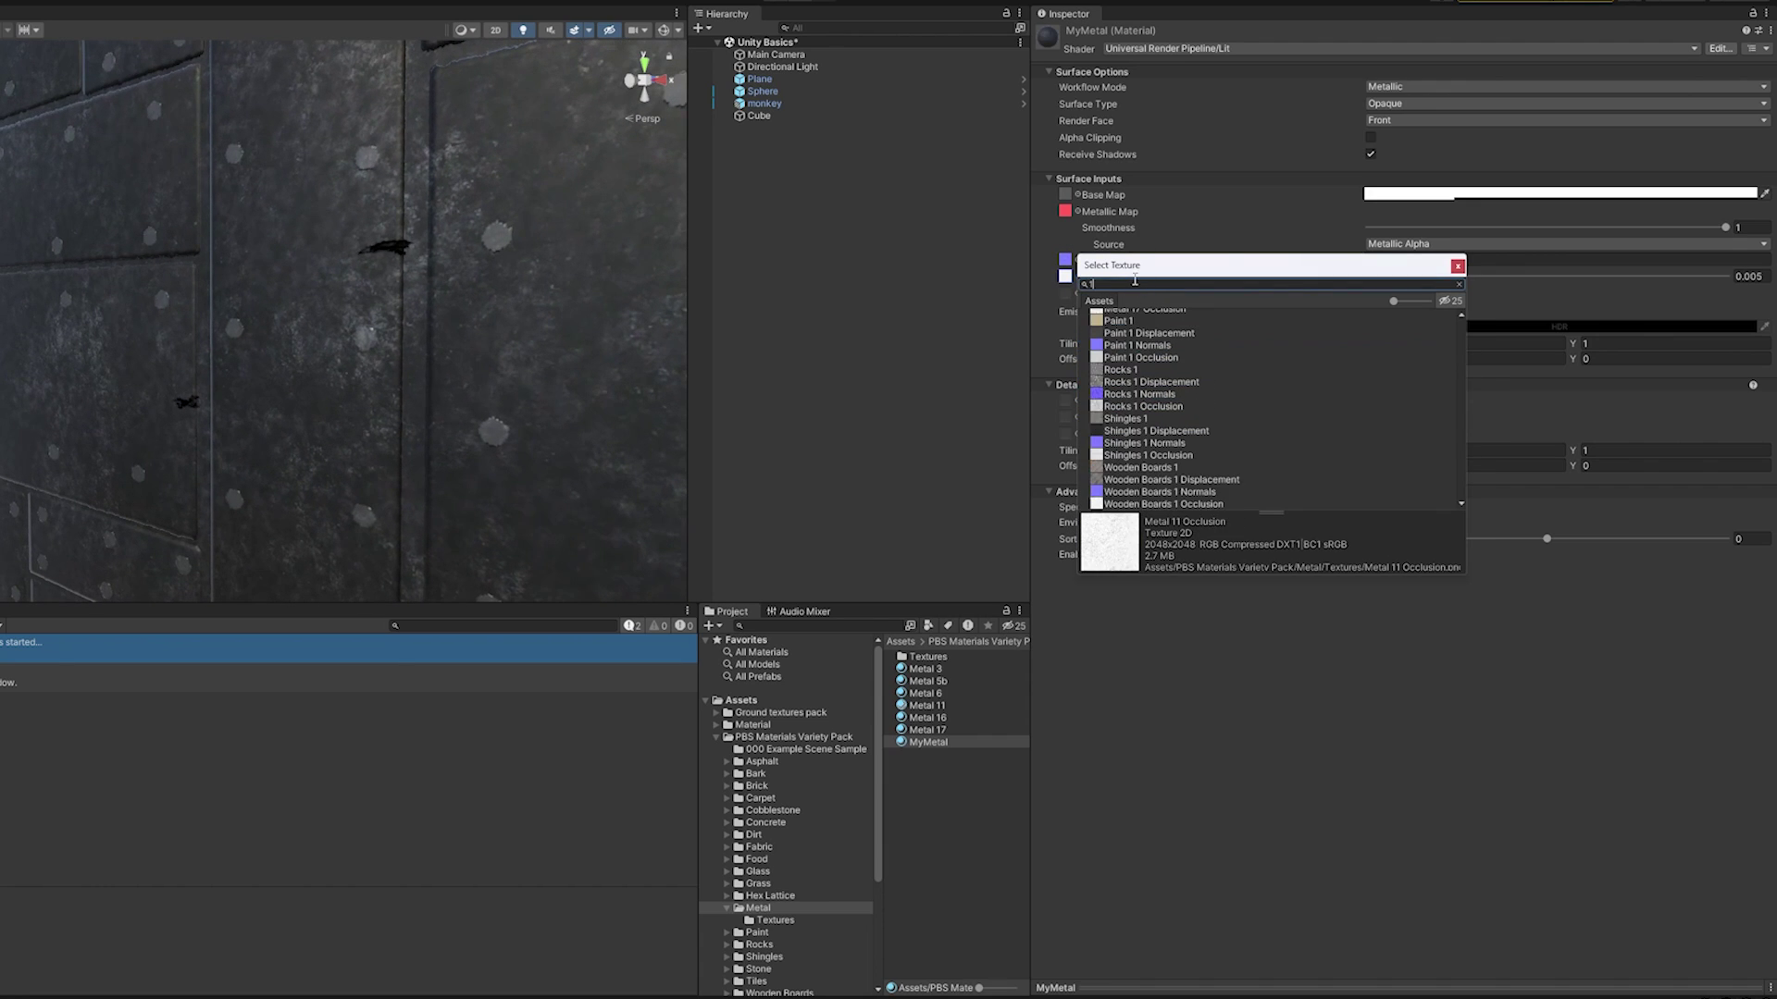
pyautogui.write('7')
pyautogui.click(1138, 330)
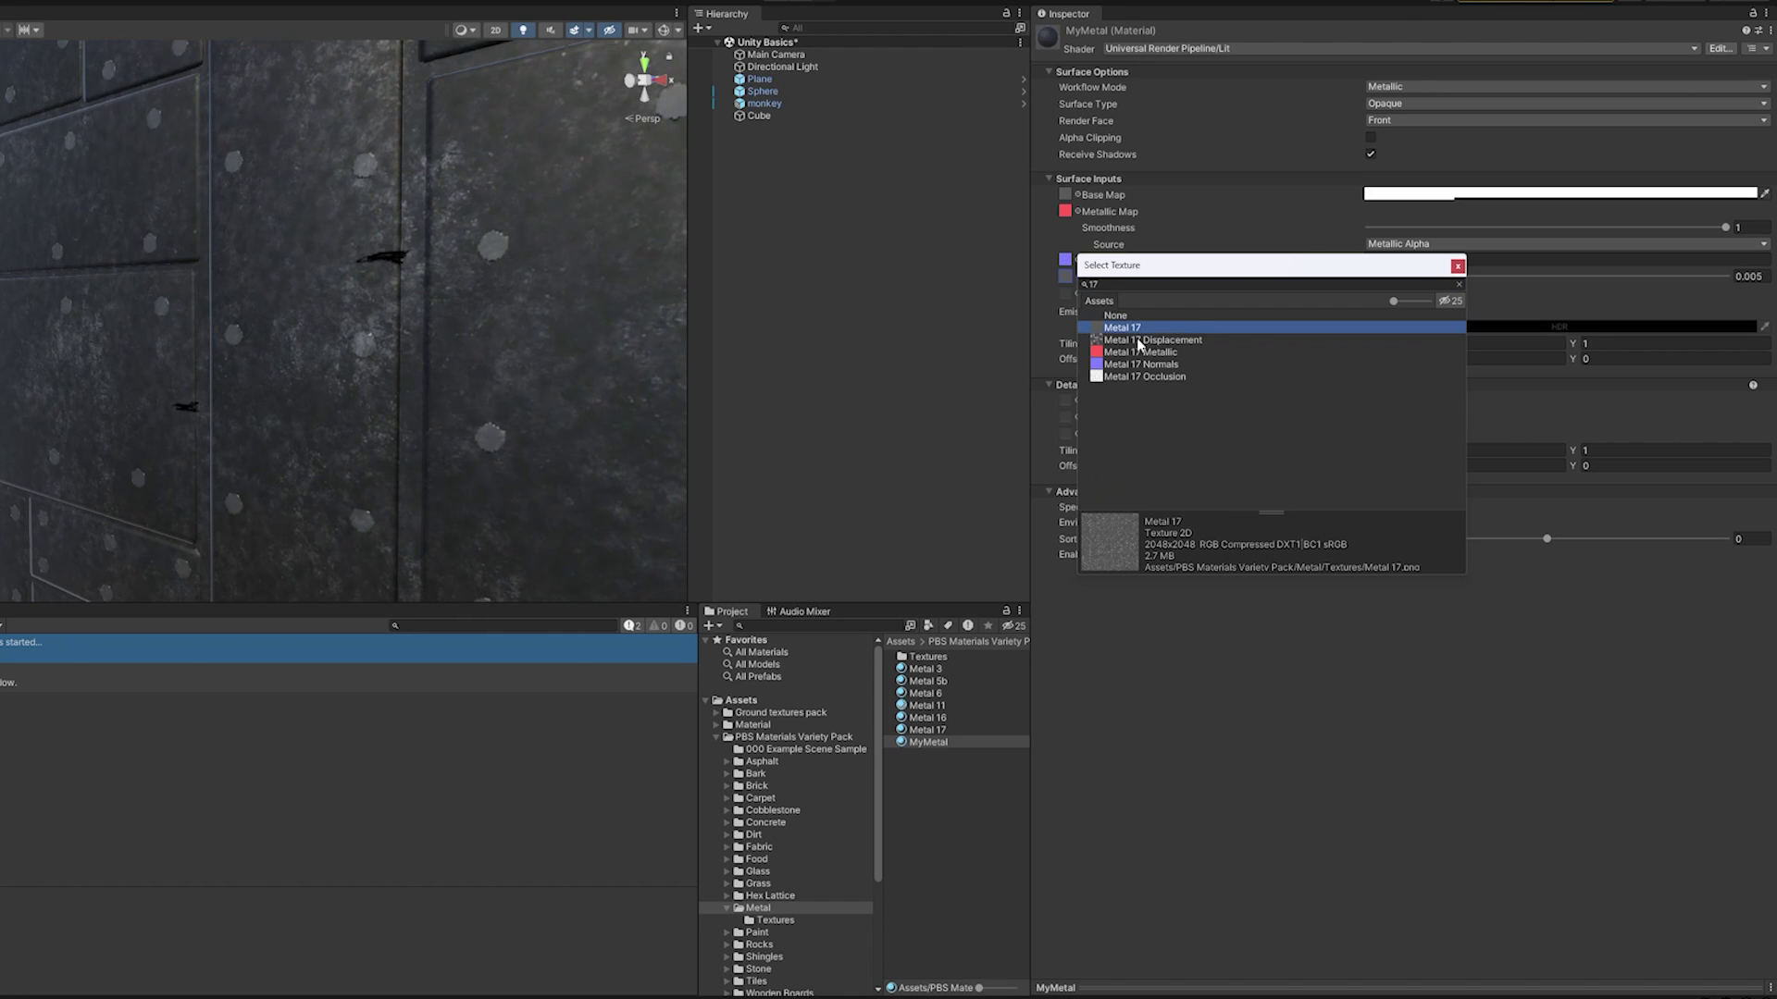
pyautogui.press('Down')
pyautogui.press('Up')
pyautogui.press('Up')
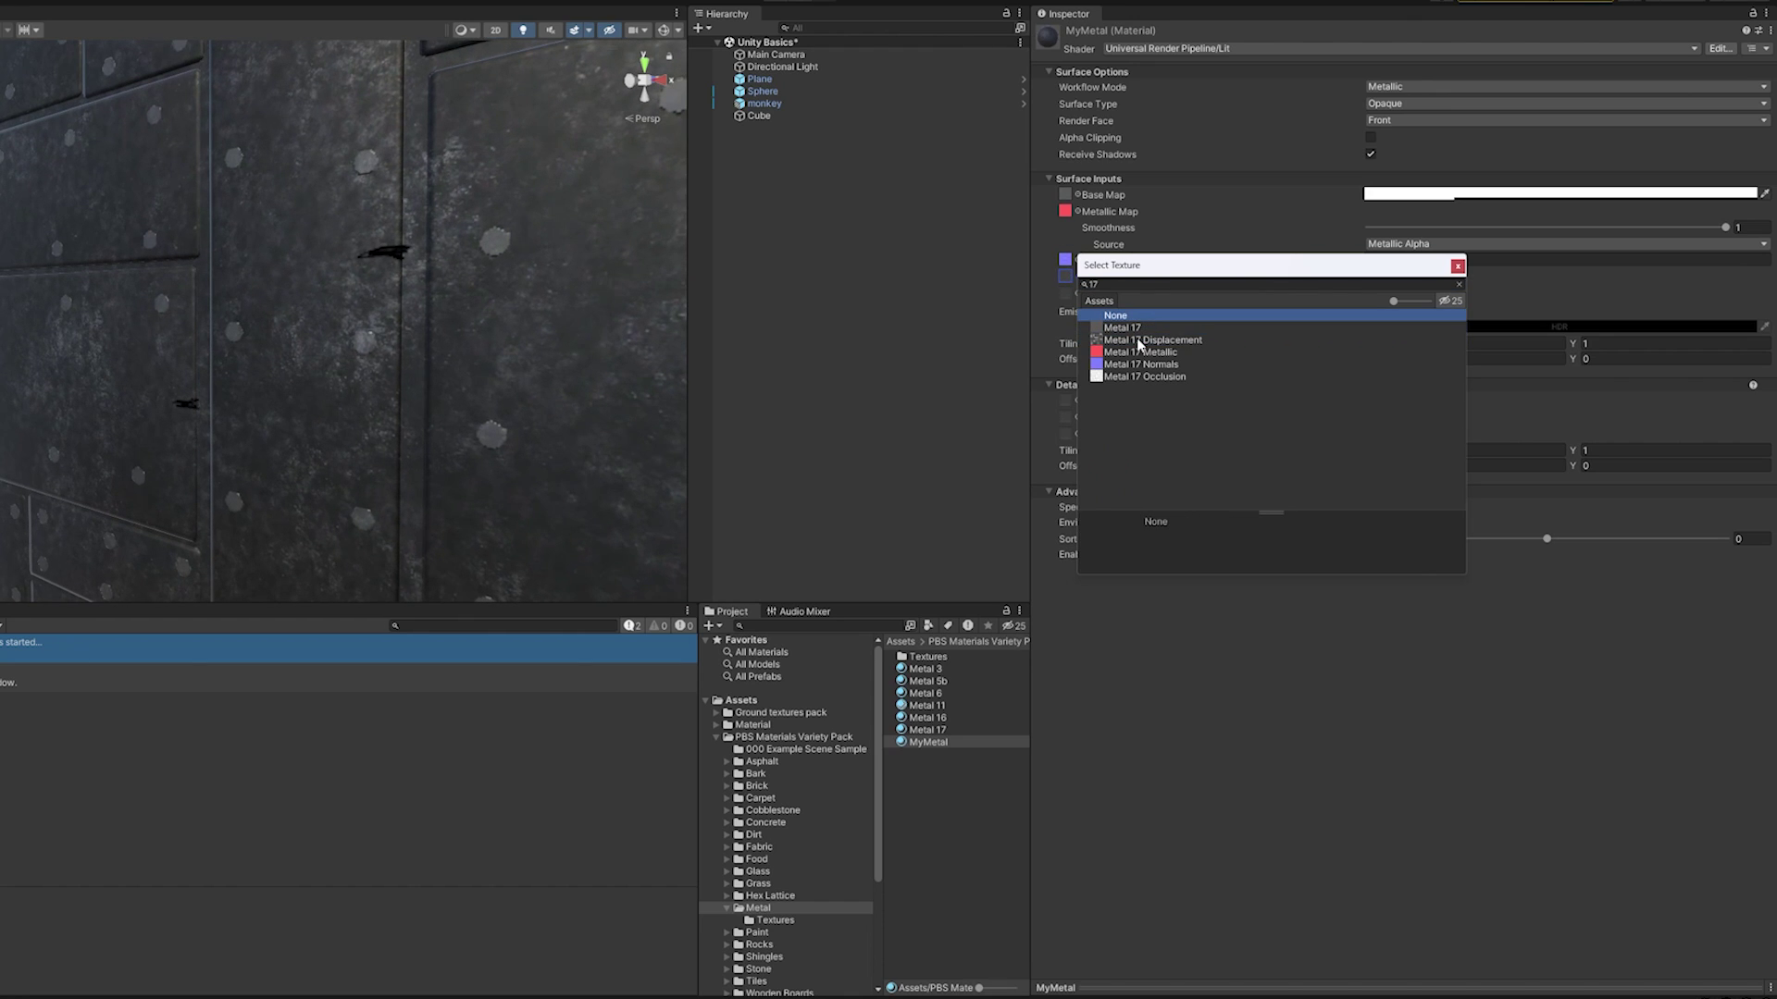
pyautogui.press('Down')
pyautogui.press('Down')
pyautogui.press('Up')
pyautogui.press('Down')
pyautogui.click(1457, 266)
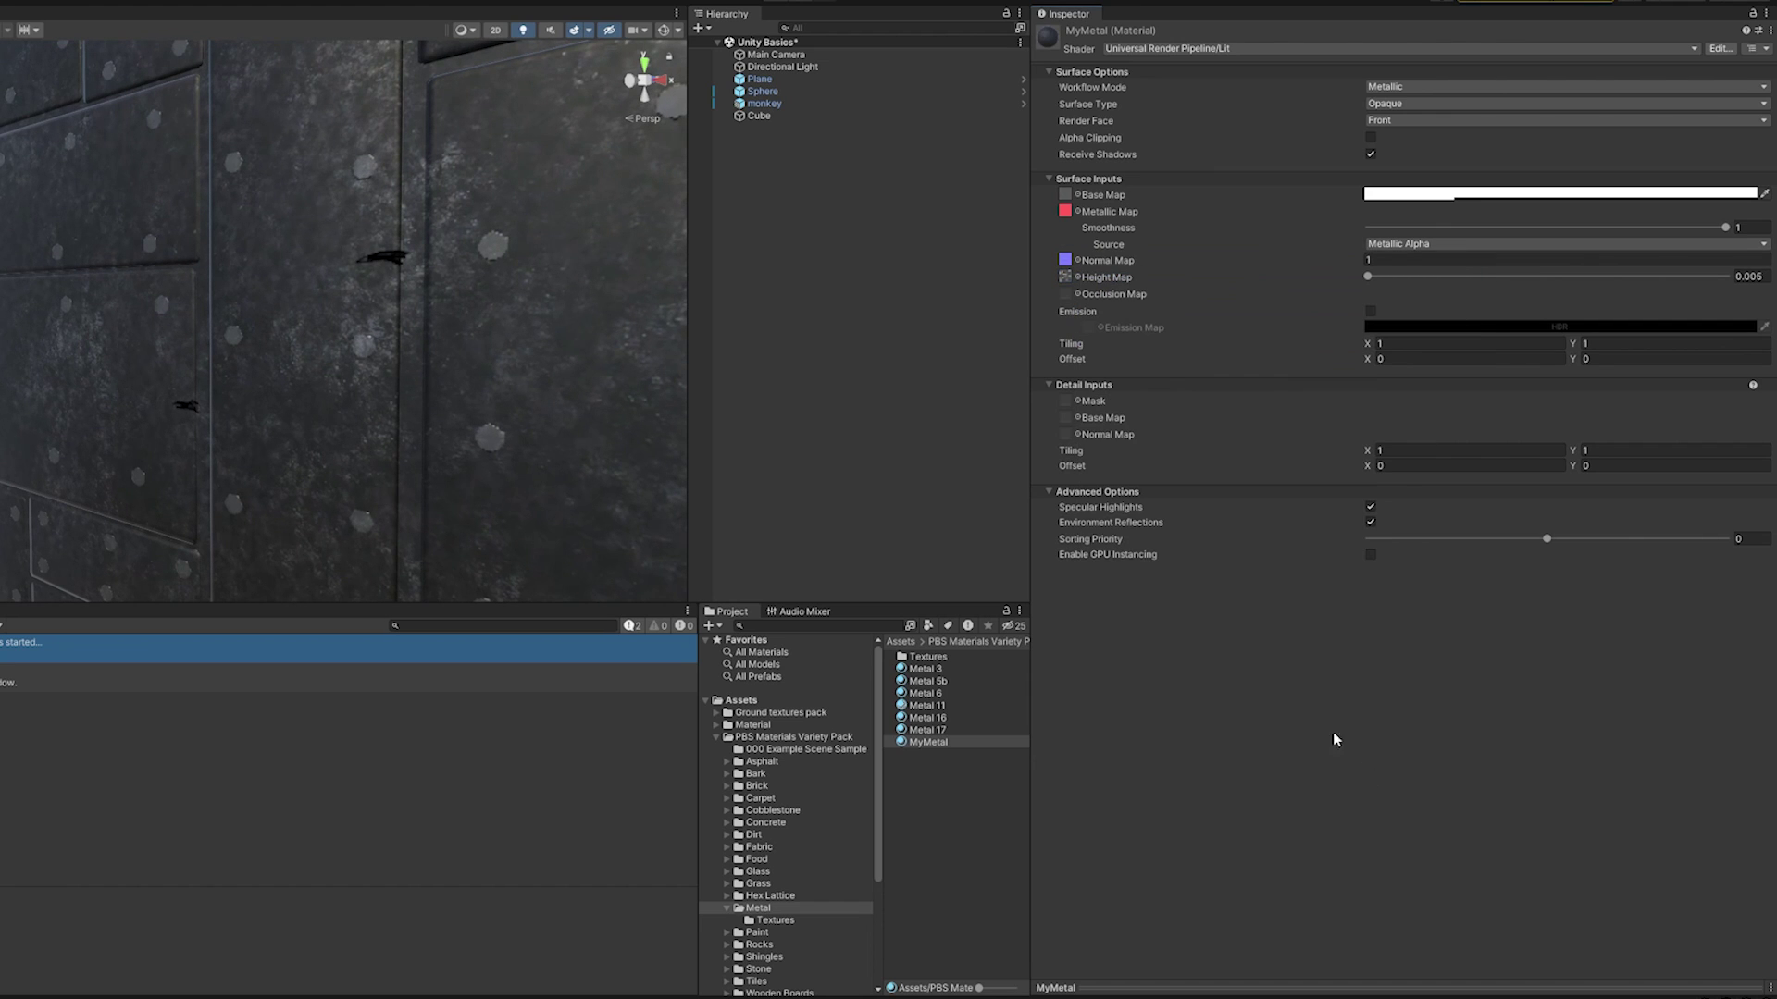
# - Filter the textures by 17 and assign Metal 17 Occlusion as MyMetal's Occlusion Map
pyautogui.press('s')
pyautogui.moveTo(396, 283); pyautogui.dragTo(530, 295, button='right')
pyautogui.press('w')
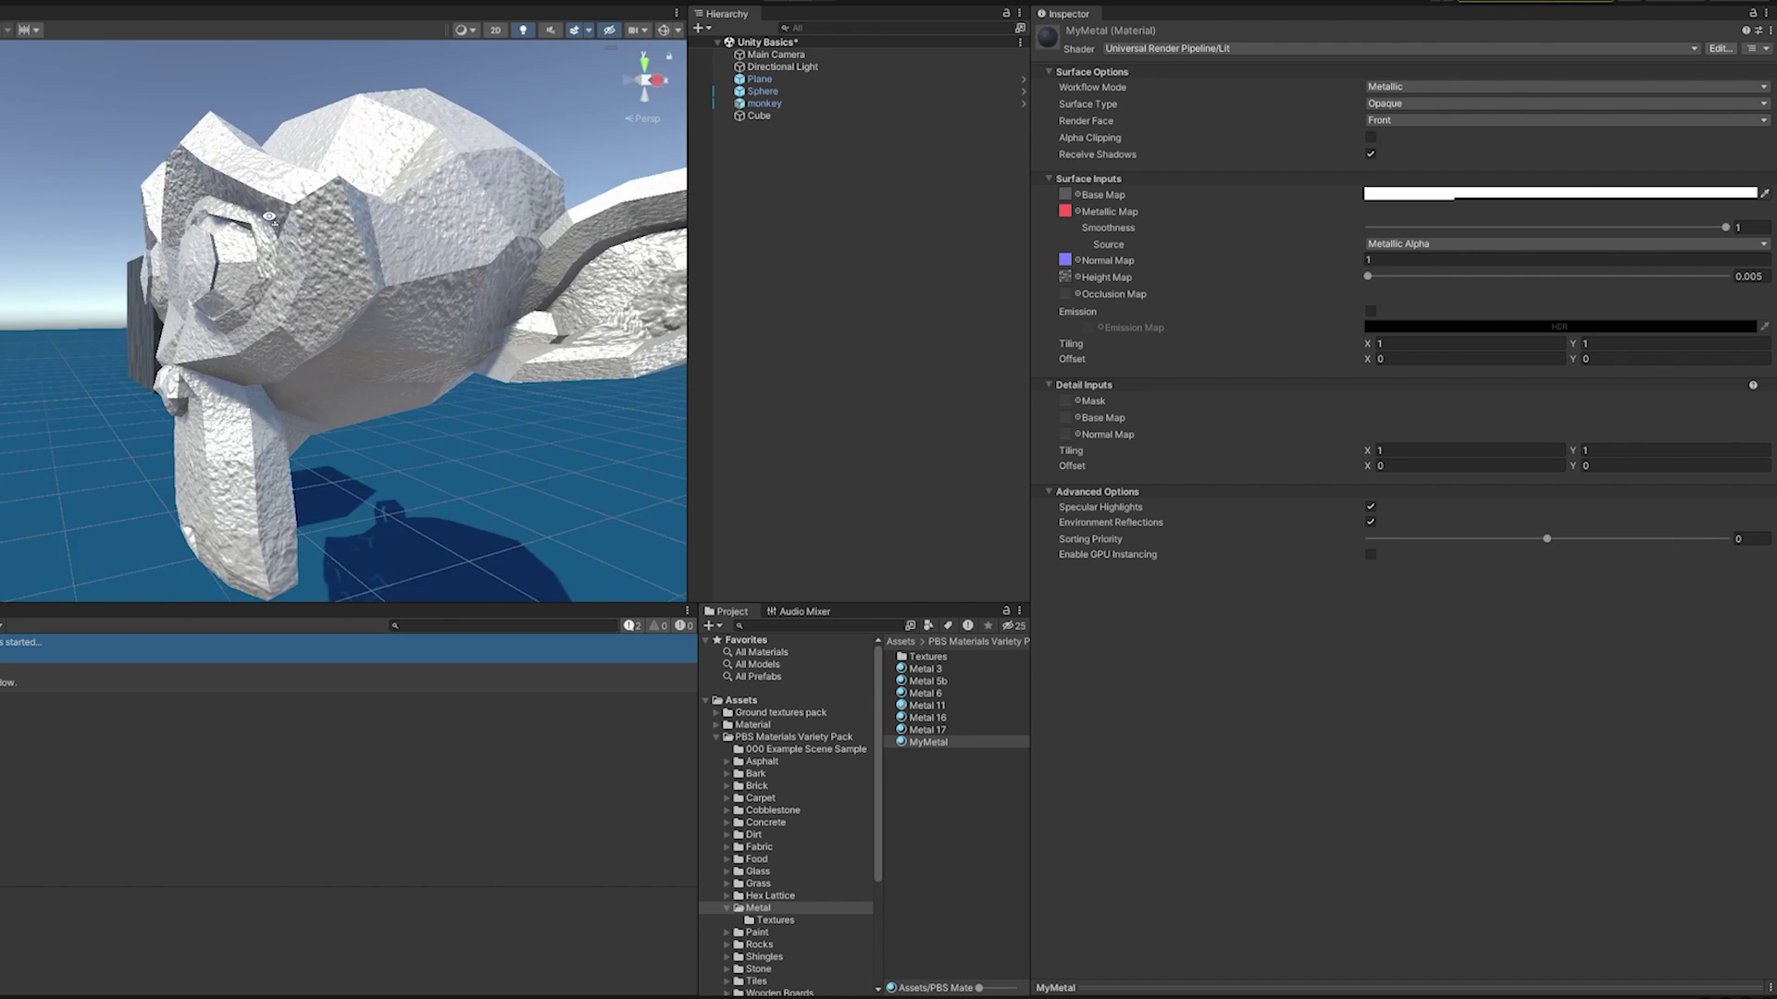
pyautogui.moveTo(351, 213); pyautogui.dragTo(529, 248, button='right')
pyautogui.press('w')
pyautogui.press('d')
pyautogui.press('d')
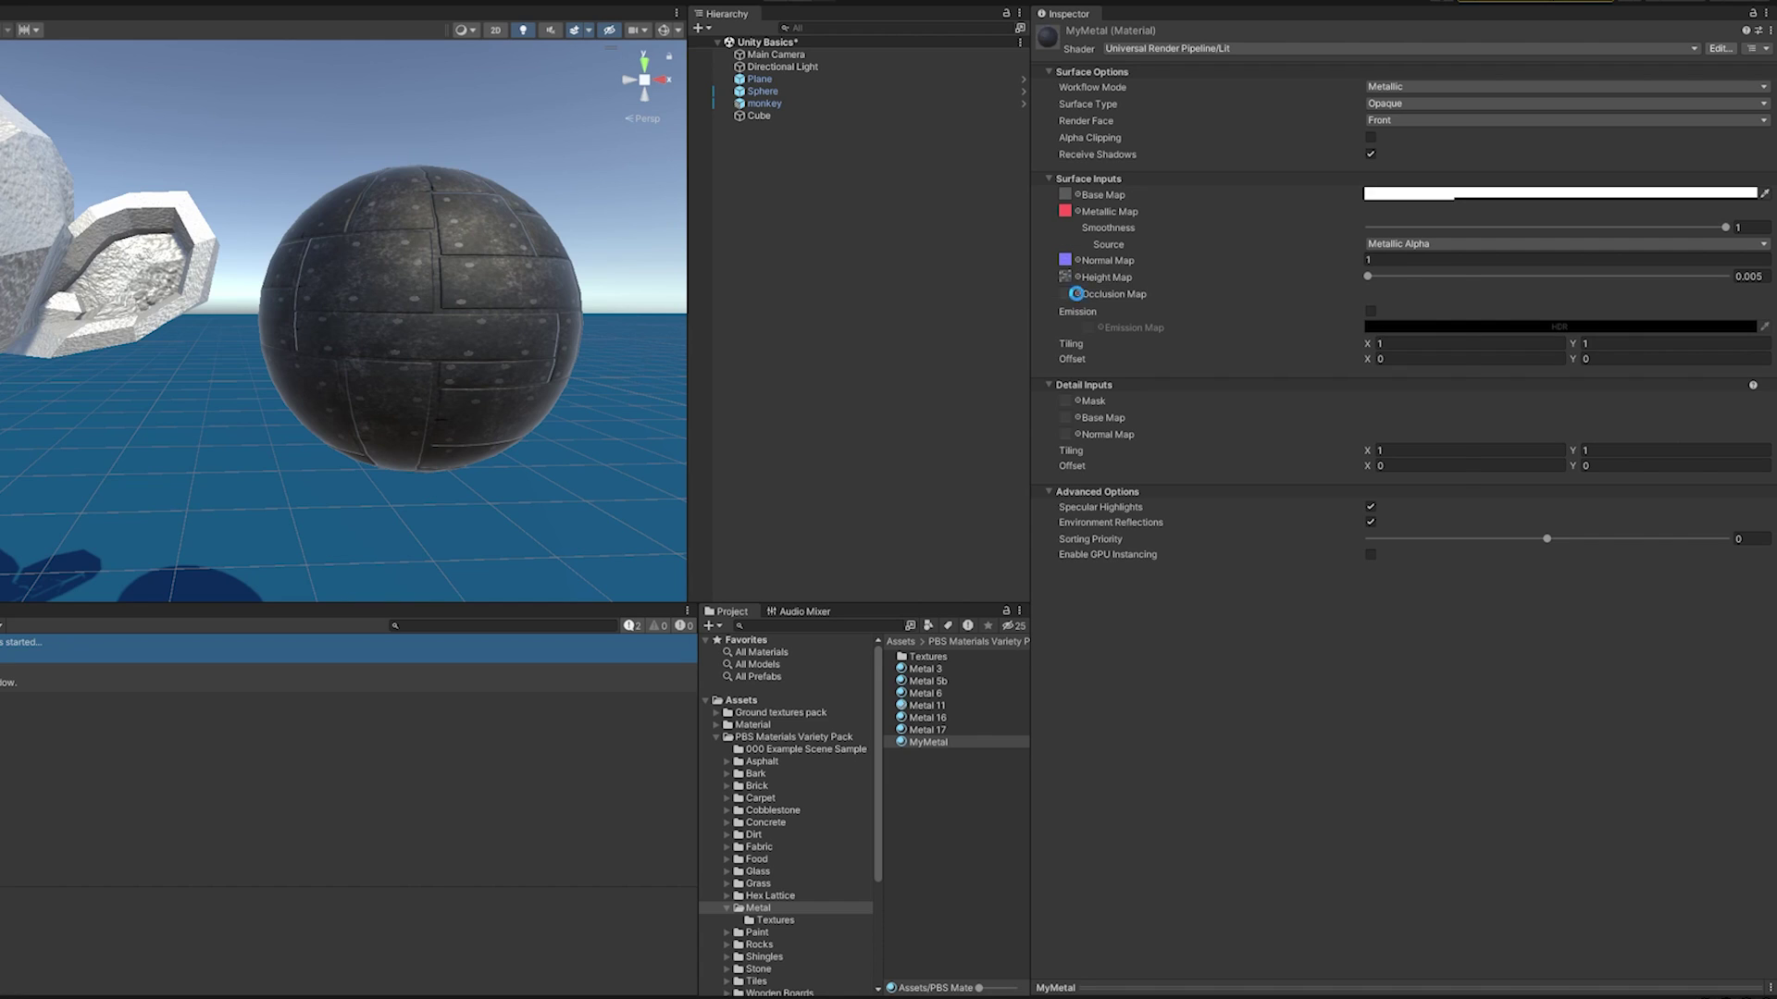
pyautogui.click(1079, 294)
pyautogui.write('17')
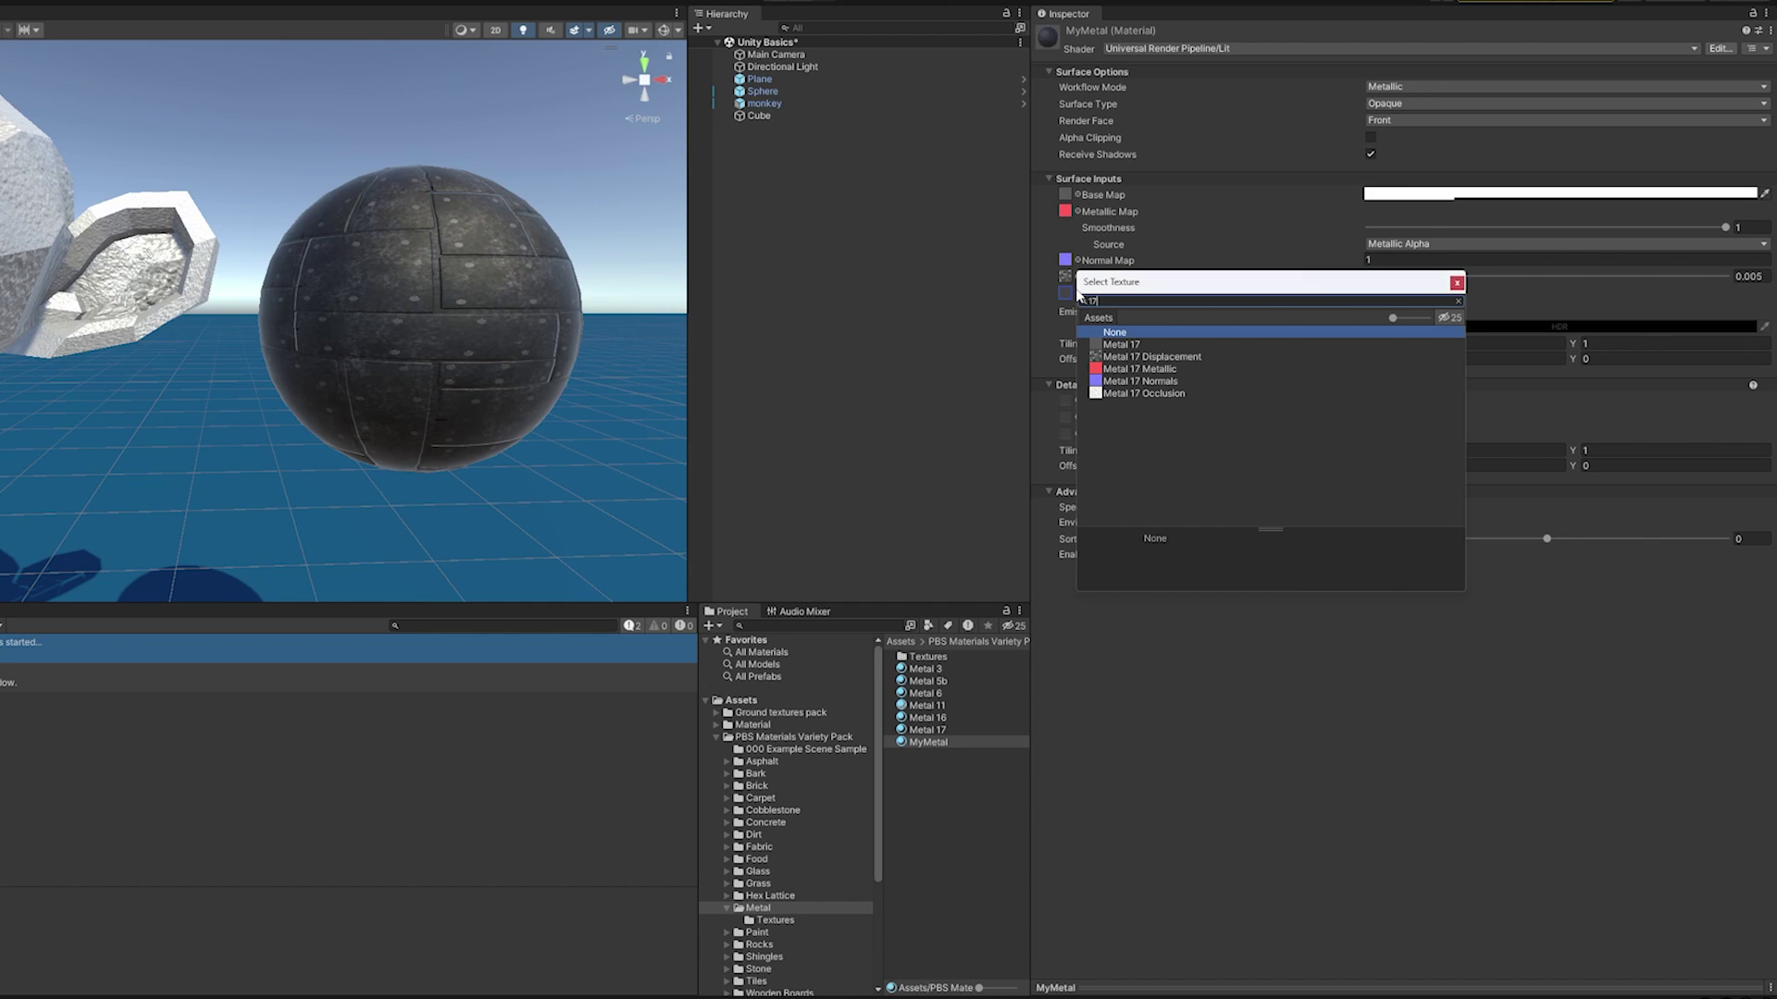
pyautogui.click(1144, 393)
# - Examine how the occlusion map shades the gaps between the metal plates on the sphere and the cube
pyautogui.moveTo(496, 288); pyautogui.dragTo(490, 245, button='right')
pyautogui.scroll(5, 490, 245)
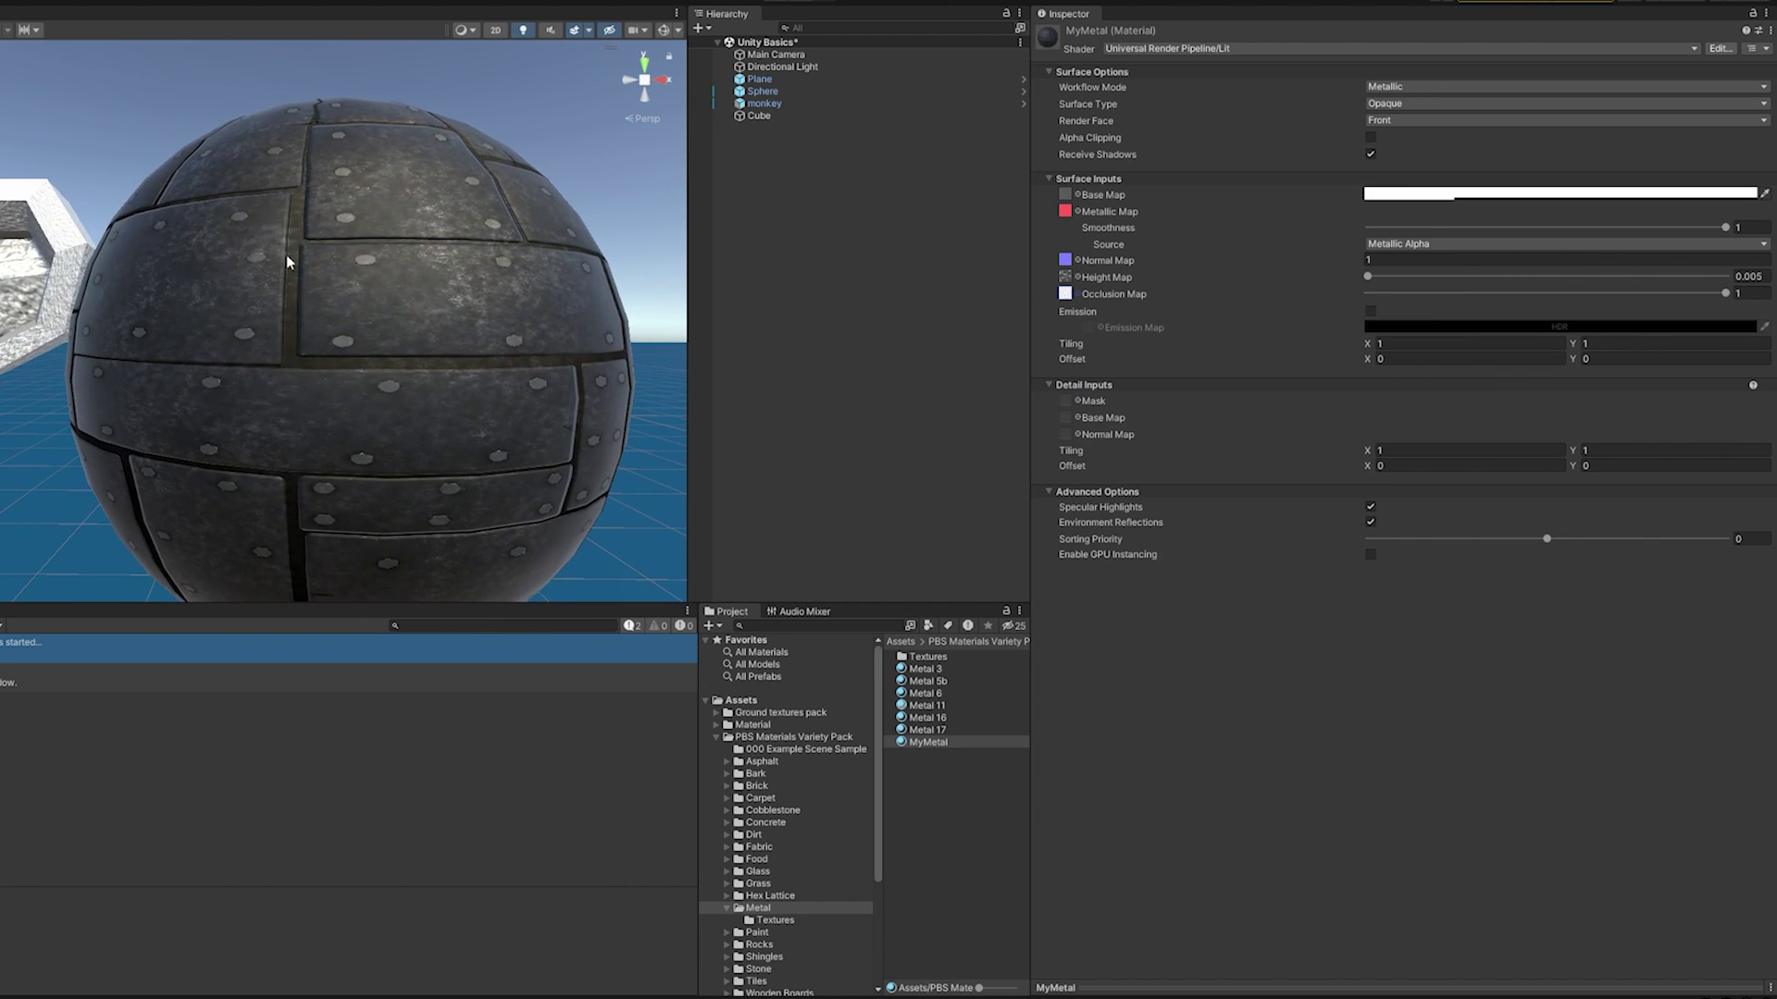
pyautogui.moveTo(286, 211); pyautogui.dragTo(526, 271, button='right')
pyautogui.press('s')
pyautogui.click(370, 265)
pyautogui.press('w')
pyautogui.press('a')
pyautogui.press('w')
pyautogui.click(405, 266)
pyautogui.press('a')
pyautogui.press('s')
pyautogui.press('d')
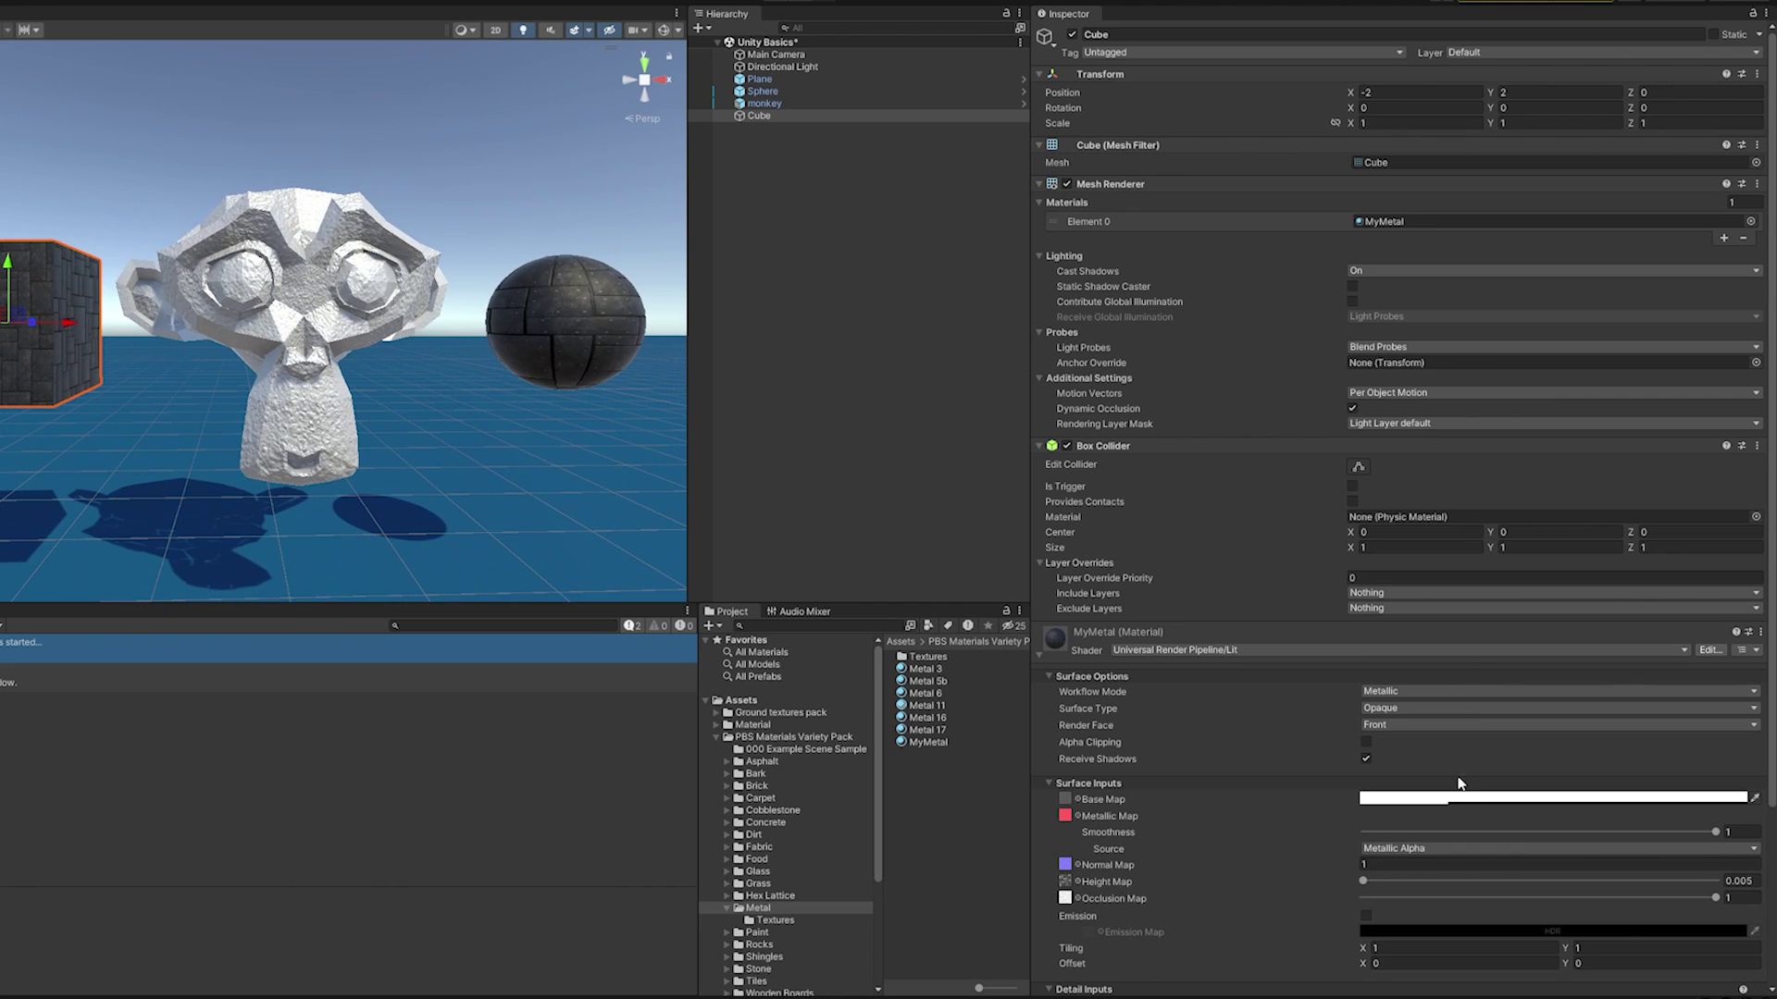
# - Reopen the MyMetal material's settings and enable its Emission
pyautogui.click(1469, 799)
pyautogui.moveTo(1525, 744); pyautogui.dragTo(1471, 703)
pyautogui.click(1266, 609)
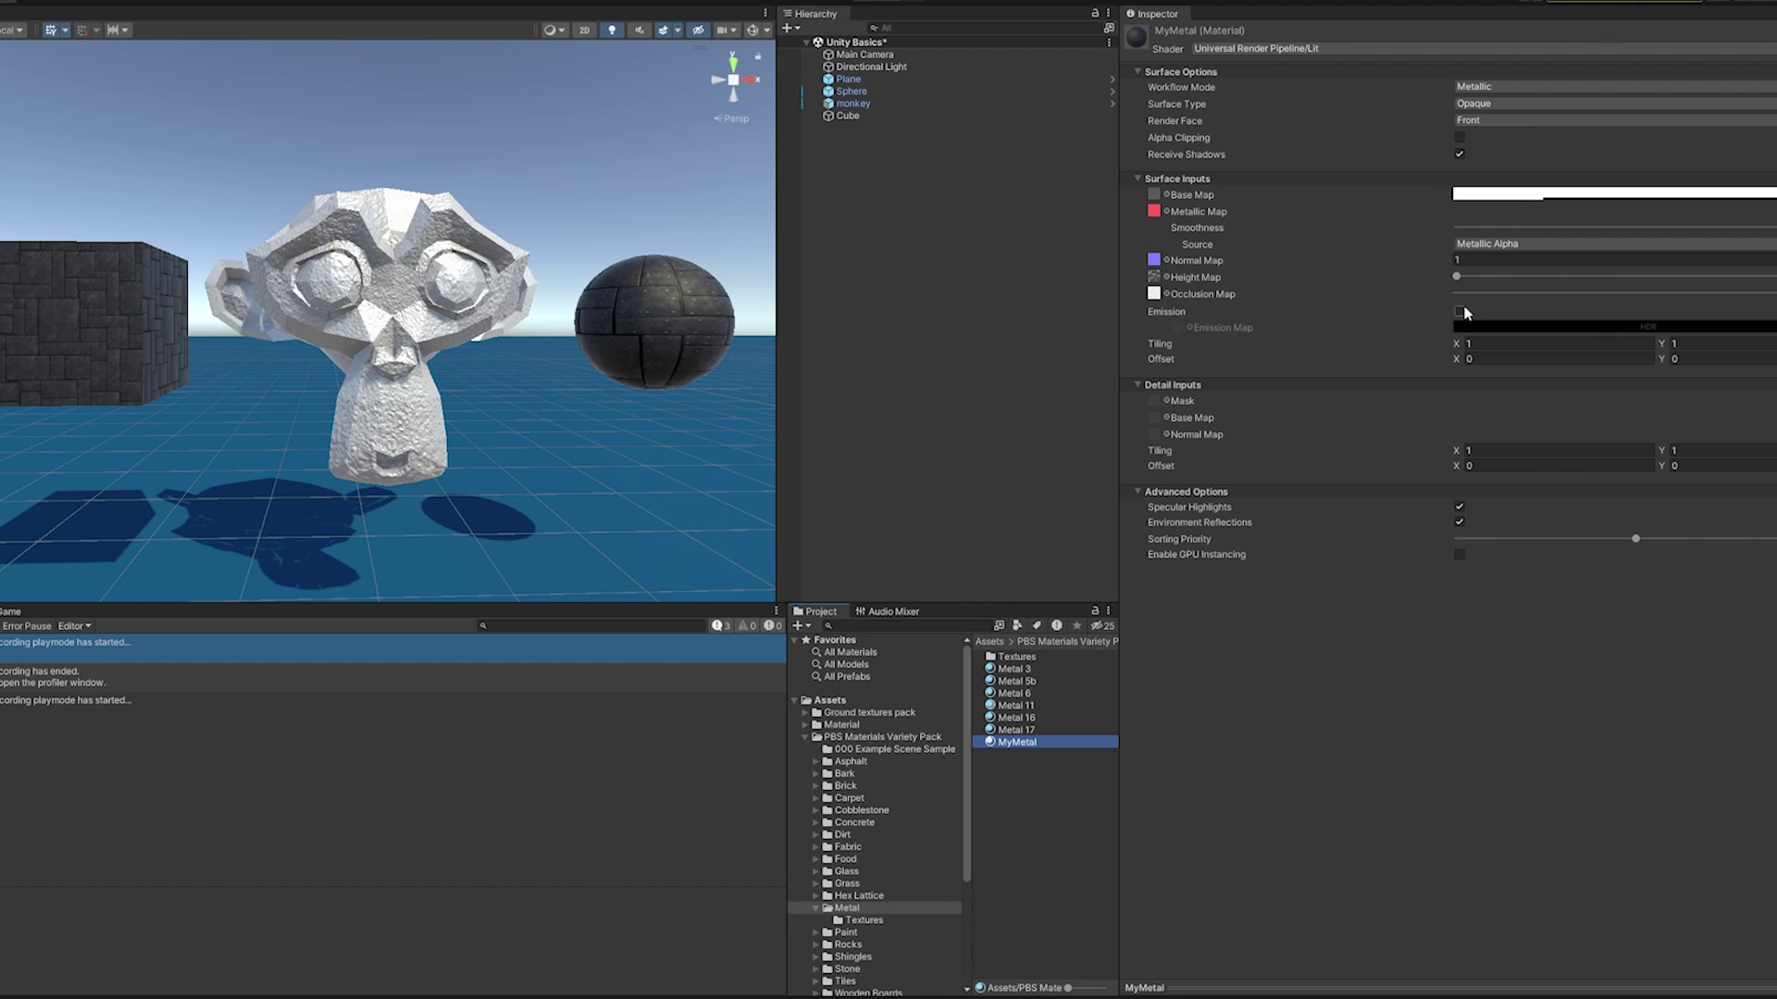
pyautogui.click(1459, 312)
# - Try a near-white HDR emission color on MyMetal and undo the color change
pyautogui.click(1478, 326)
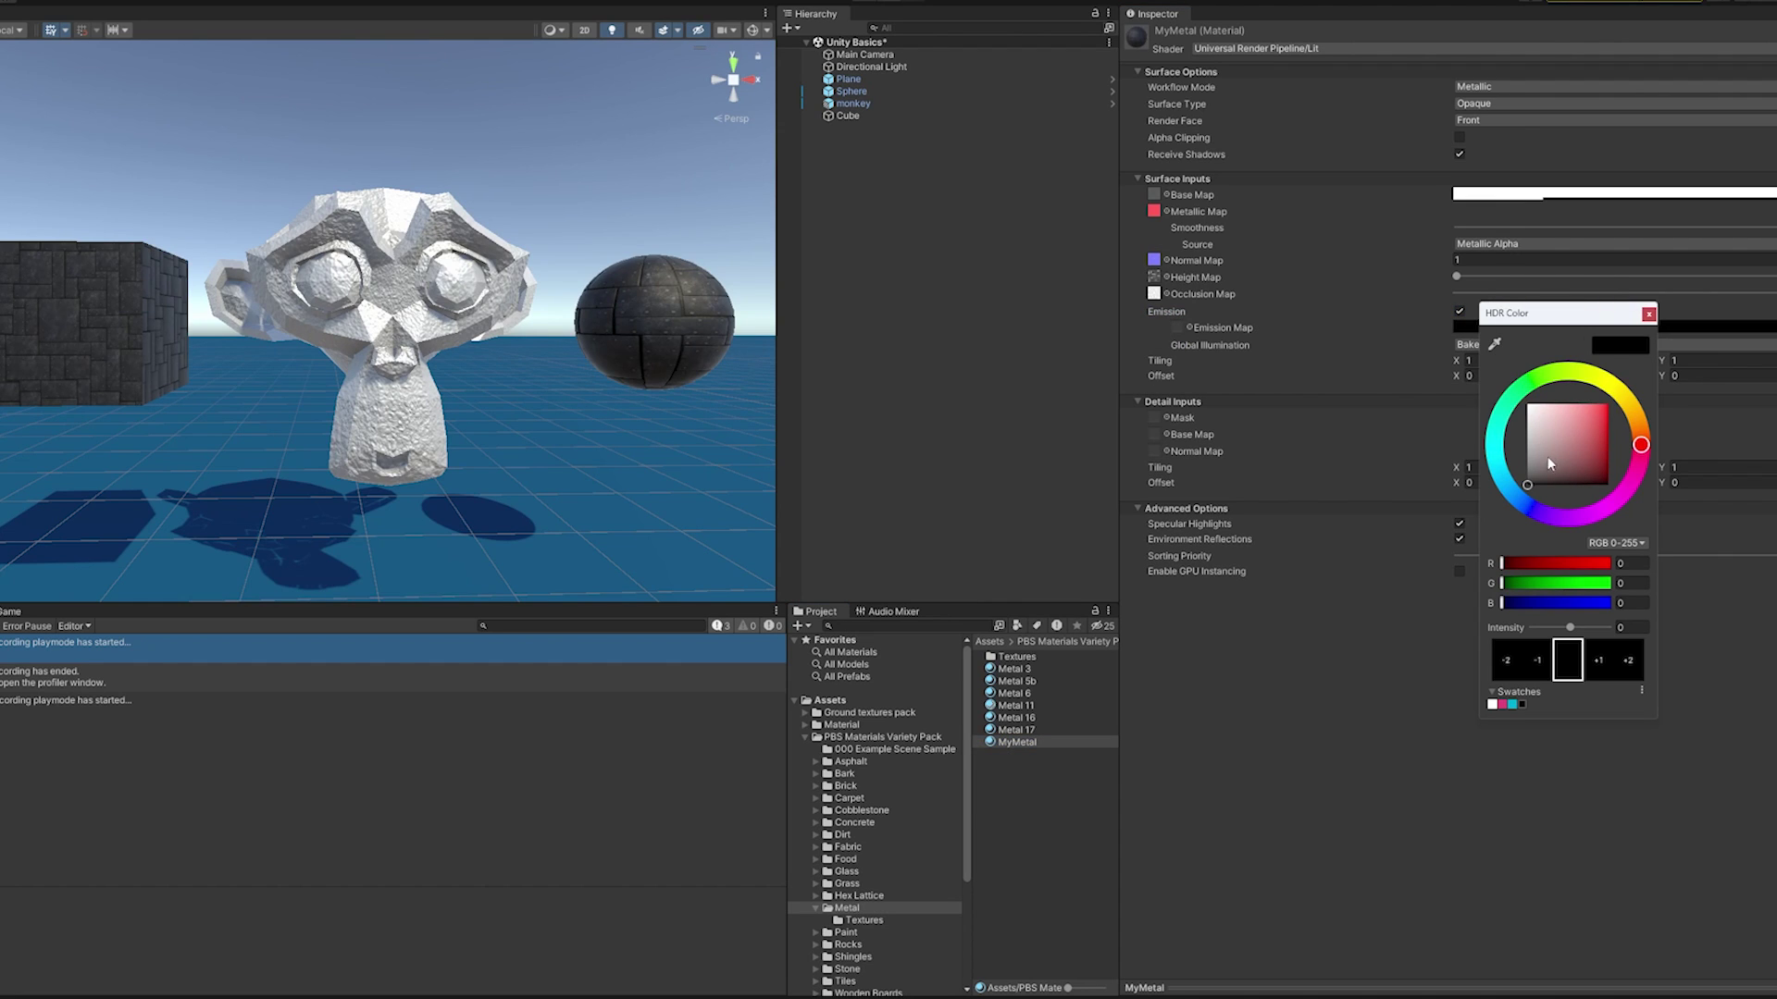
pyautogui.moveTo(1552, 468)
pyautogui.mouseDown()
pyautogui.moveTo(1499, 417)
pyautogui.moveTo(1431, 412)
pyautogui.moveTo(1422, 439)
pyautogui.mouseUp()
pyautogui.click(1648, 314)
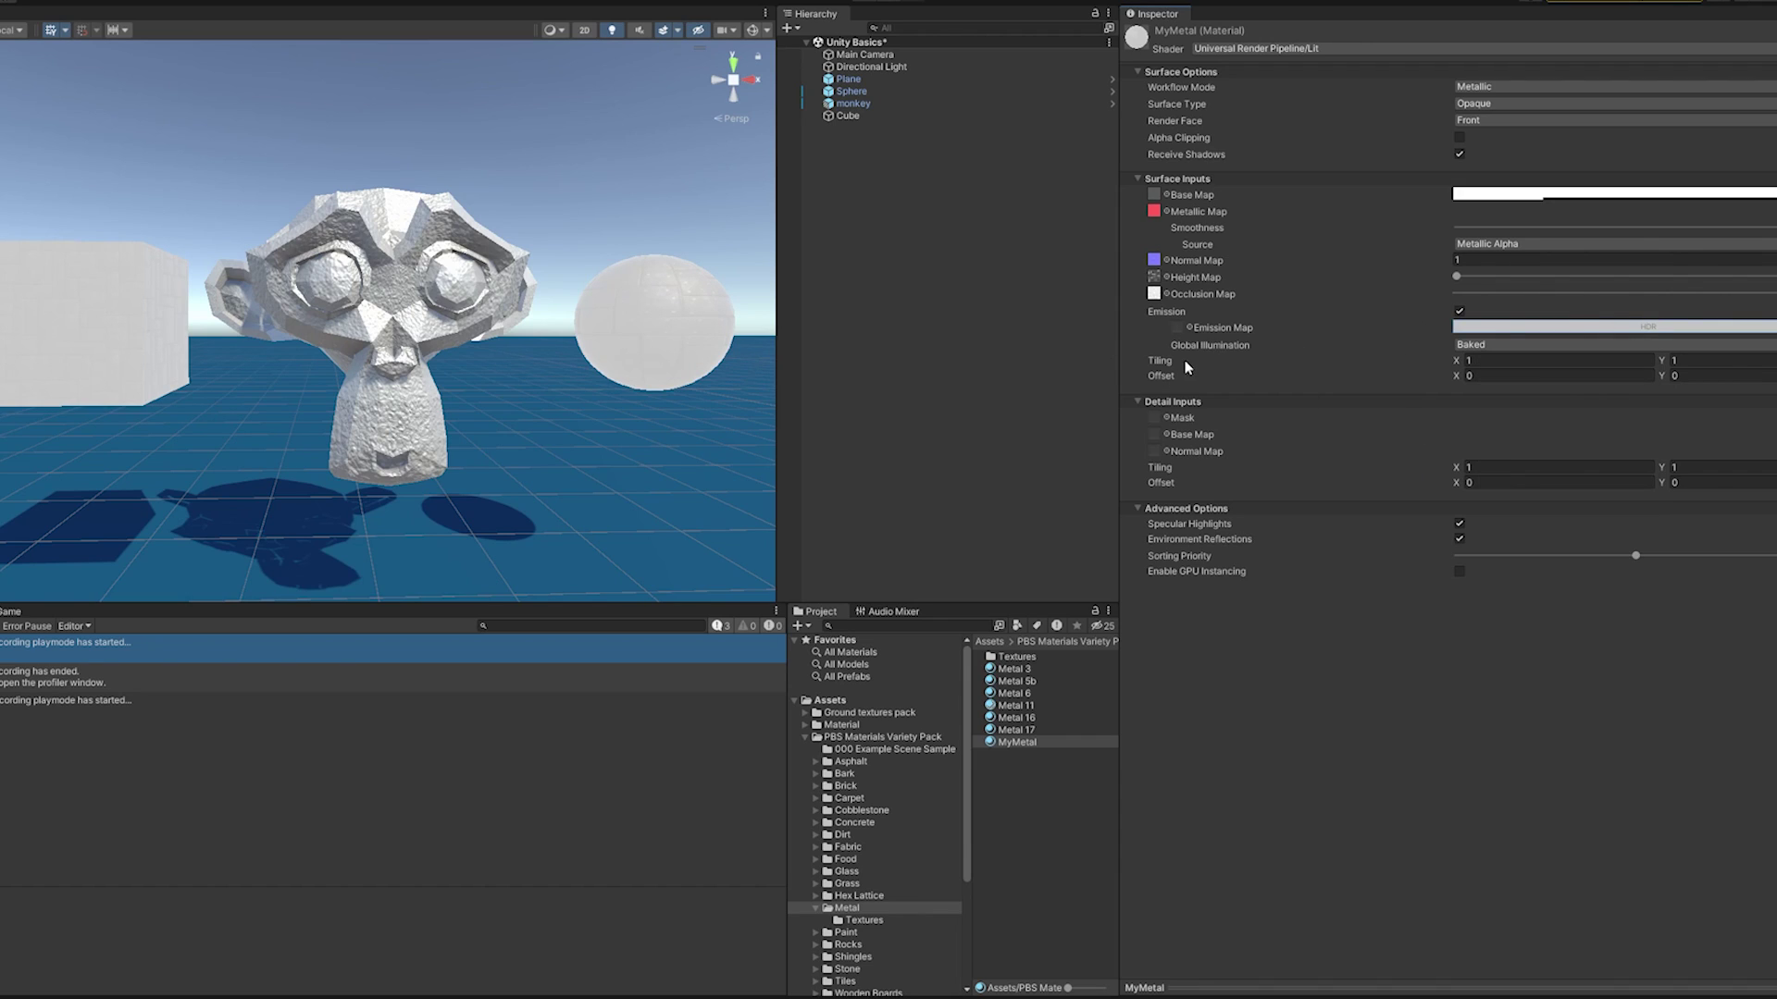
pyautogui.hotkey('ctrl', 'z')
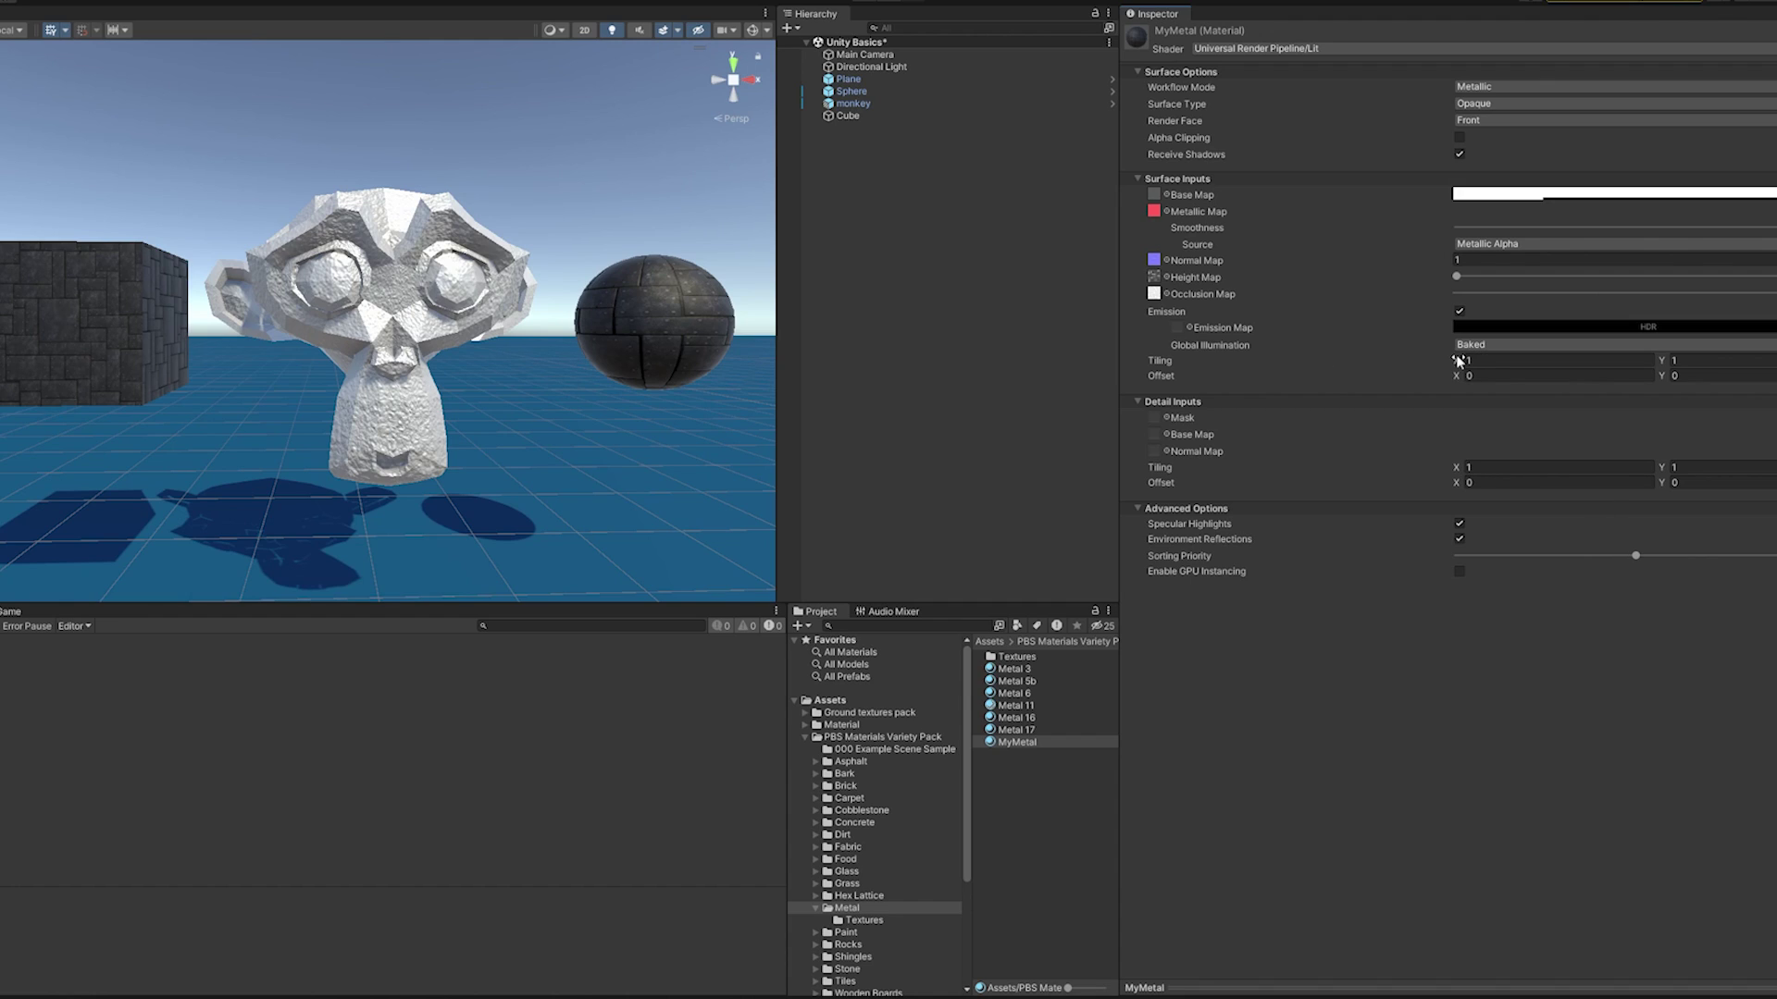
# - Set MyMetal's surface Tiling to 5 on X and Y and check the pattern on the sphere
pyautogui.click(1491, 362)
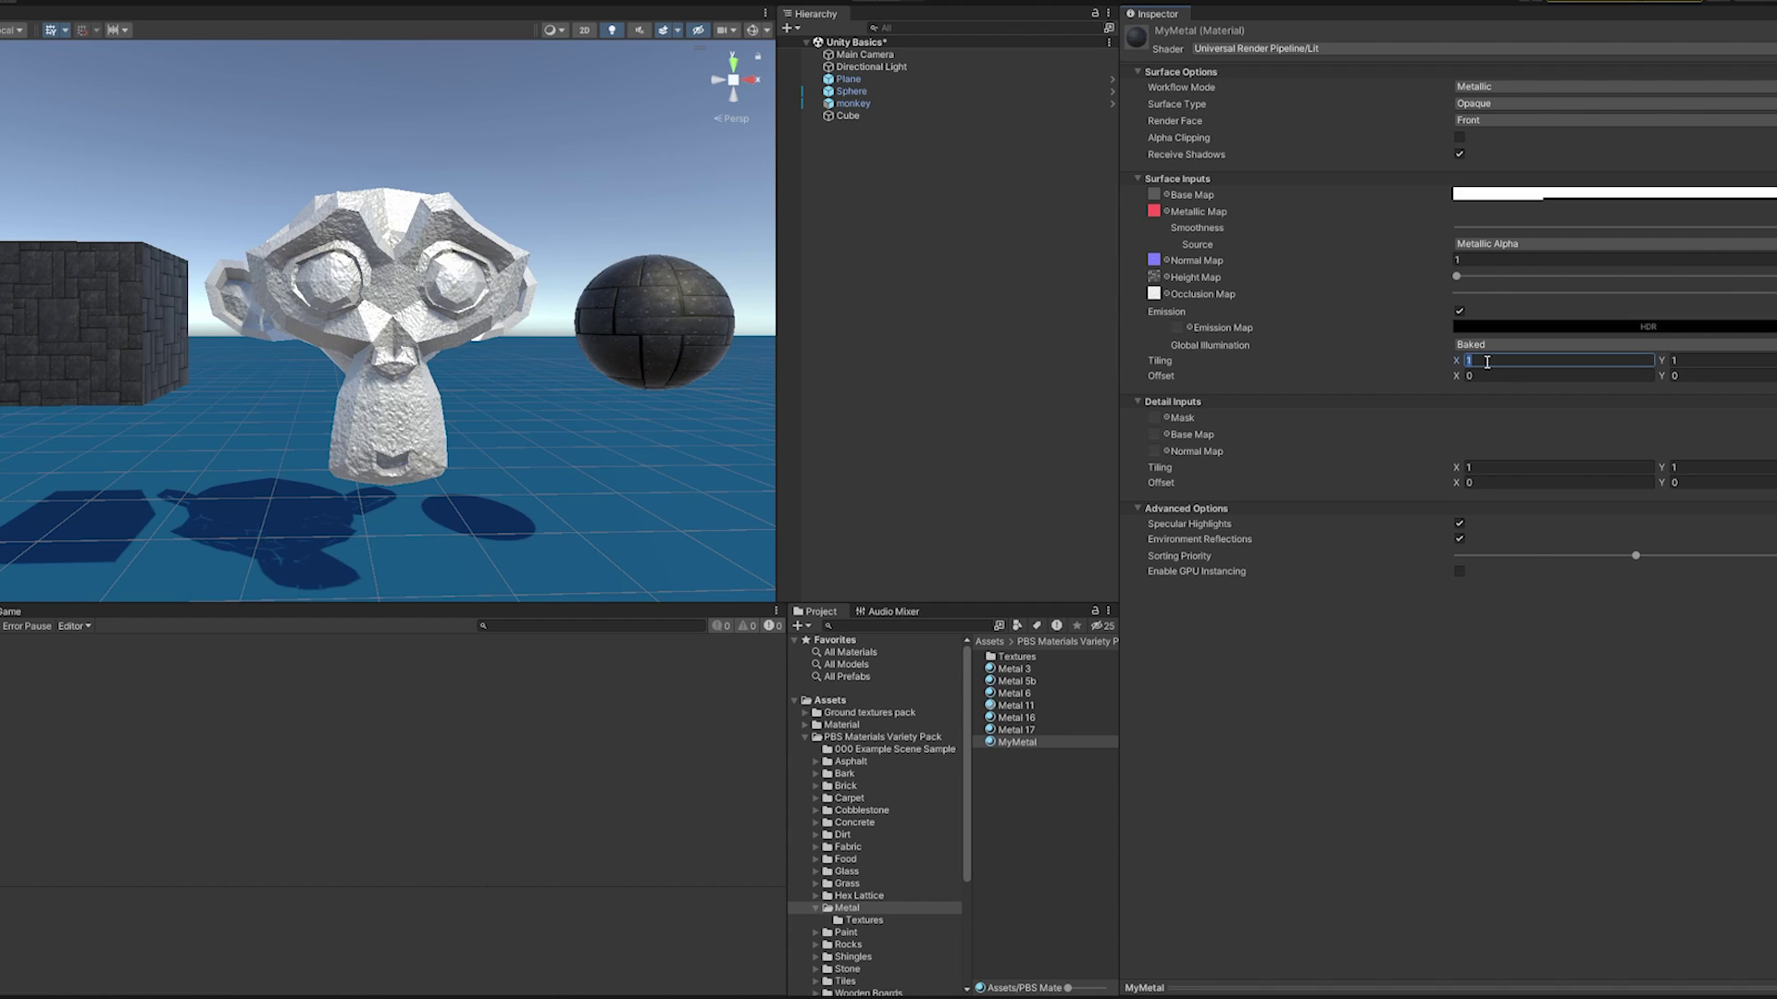
pyautogui.write('5')
pyautogui.press('Tab')
pyautogui.write('5')
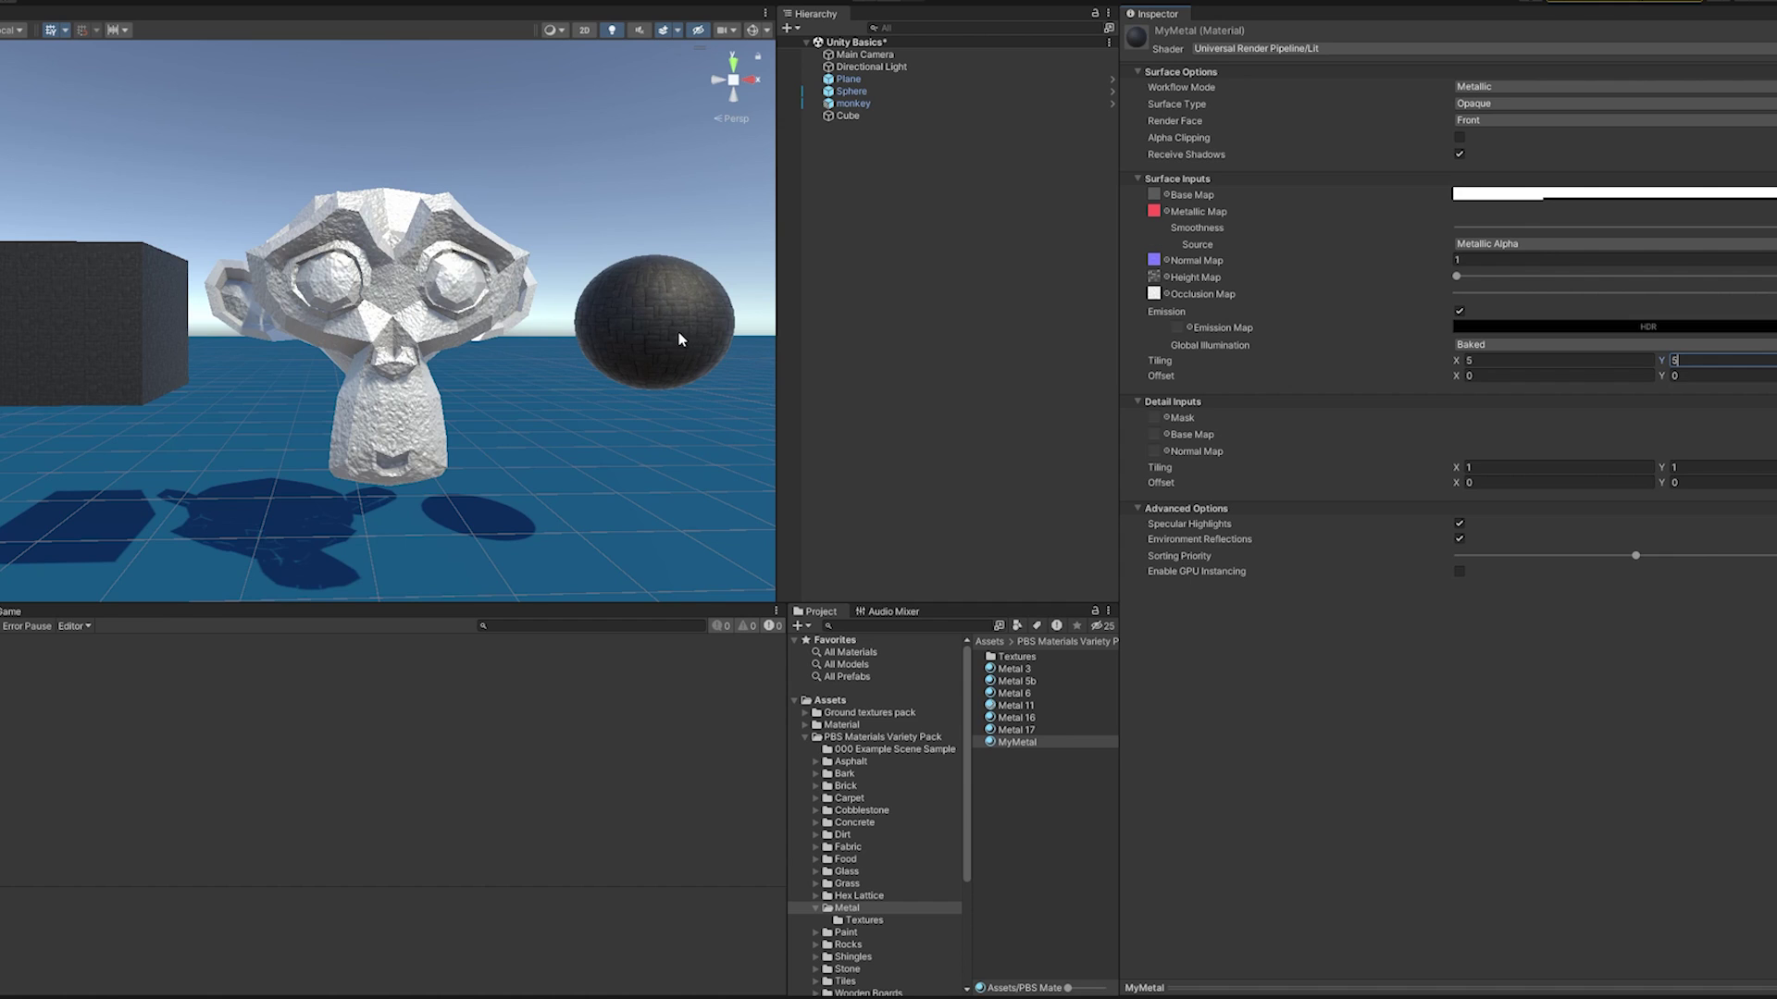
pyautogui.moveTo(603, 321); pyautogui.dragTo(674, 319, button='right')
pyautogui.press('w')
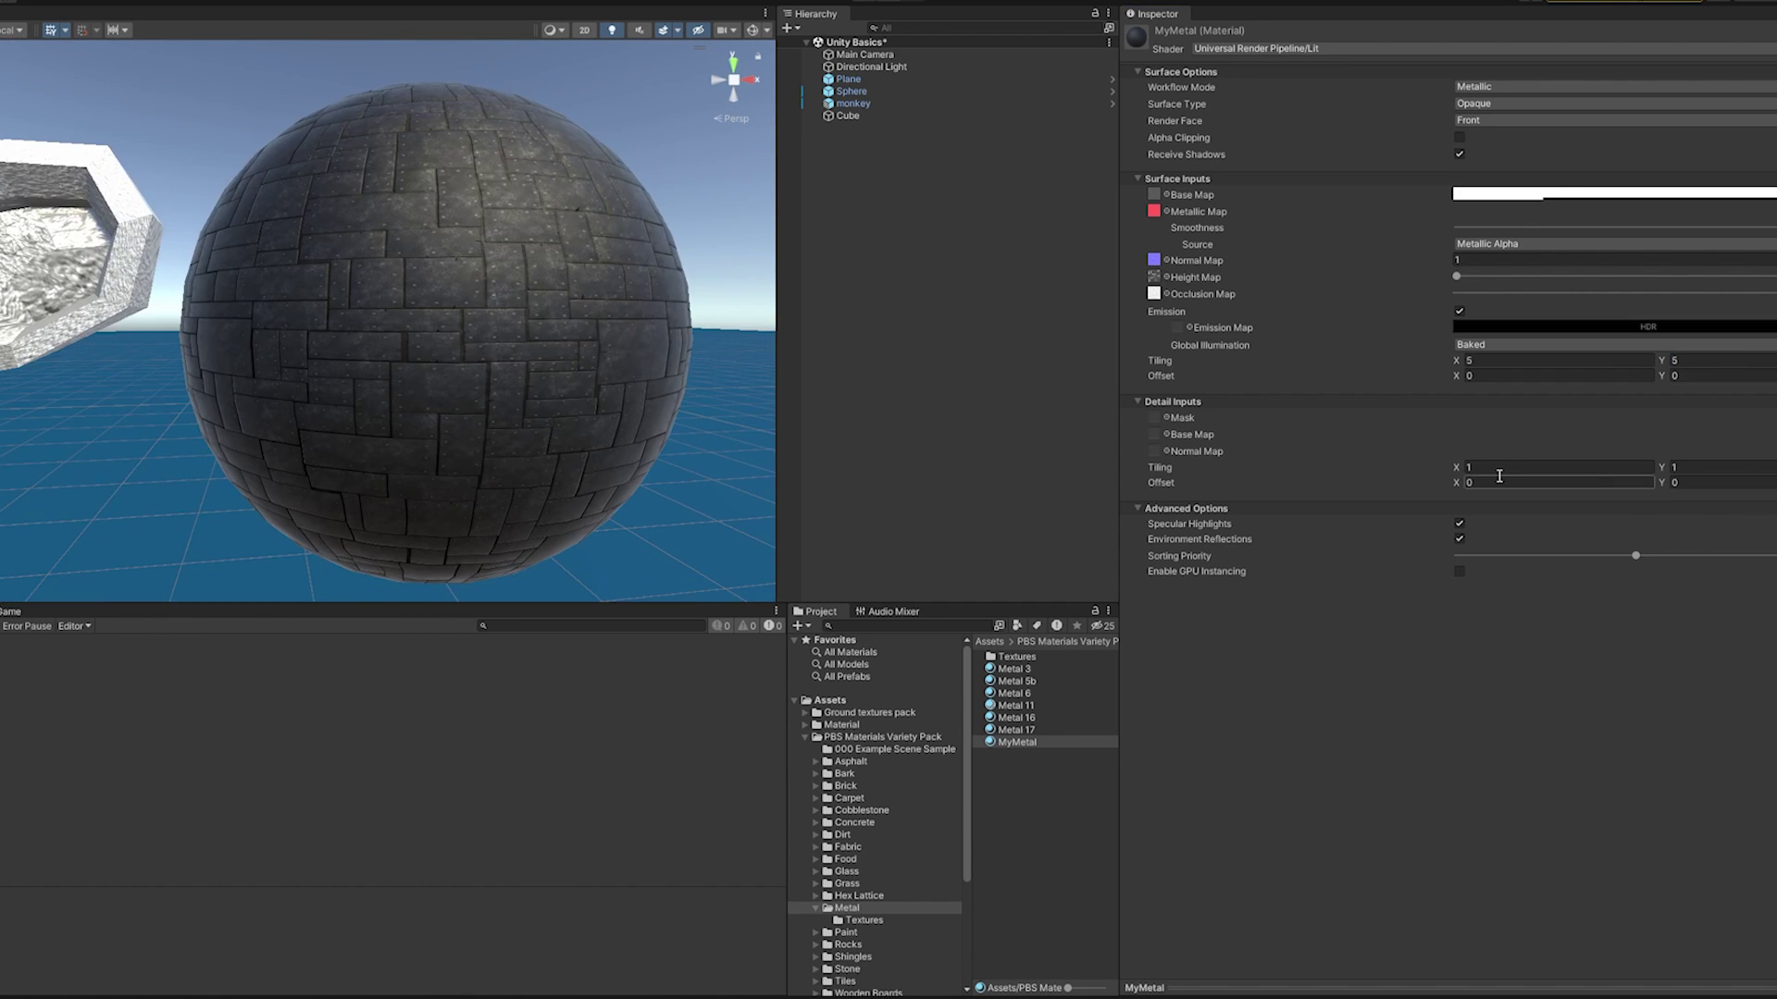
# - Try shifting MyMetal's surface Offset to X -1.37 and Y 2.99, and undo the offset changes
pyautogui.click(1466, 376)
pyautogui.moveTo(1466, 379); pyautogui.dragTo(1423, 378)
pyautogui.click(1707, 376)
pyautogui.write('2.99')
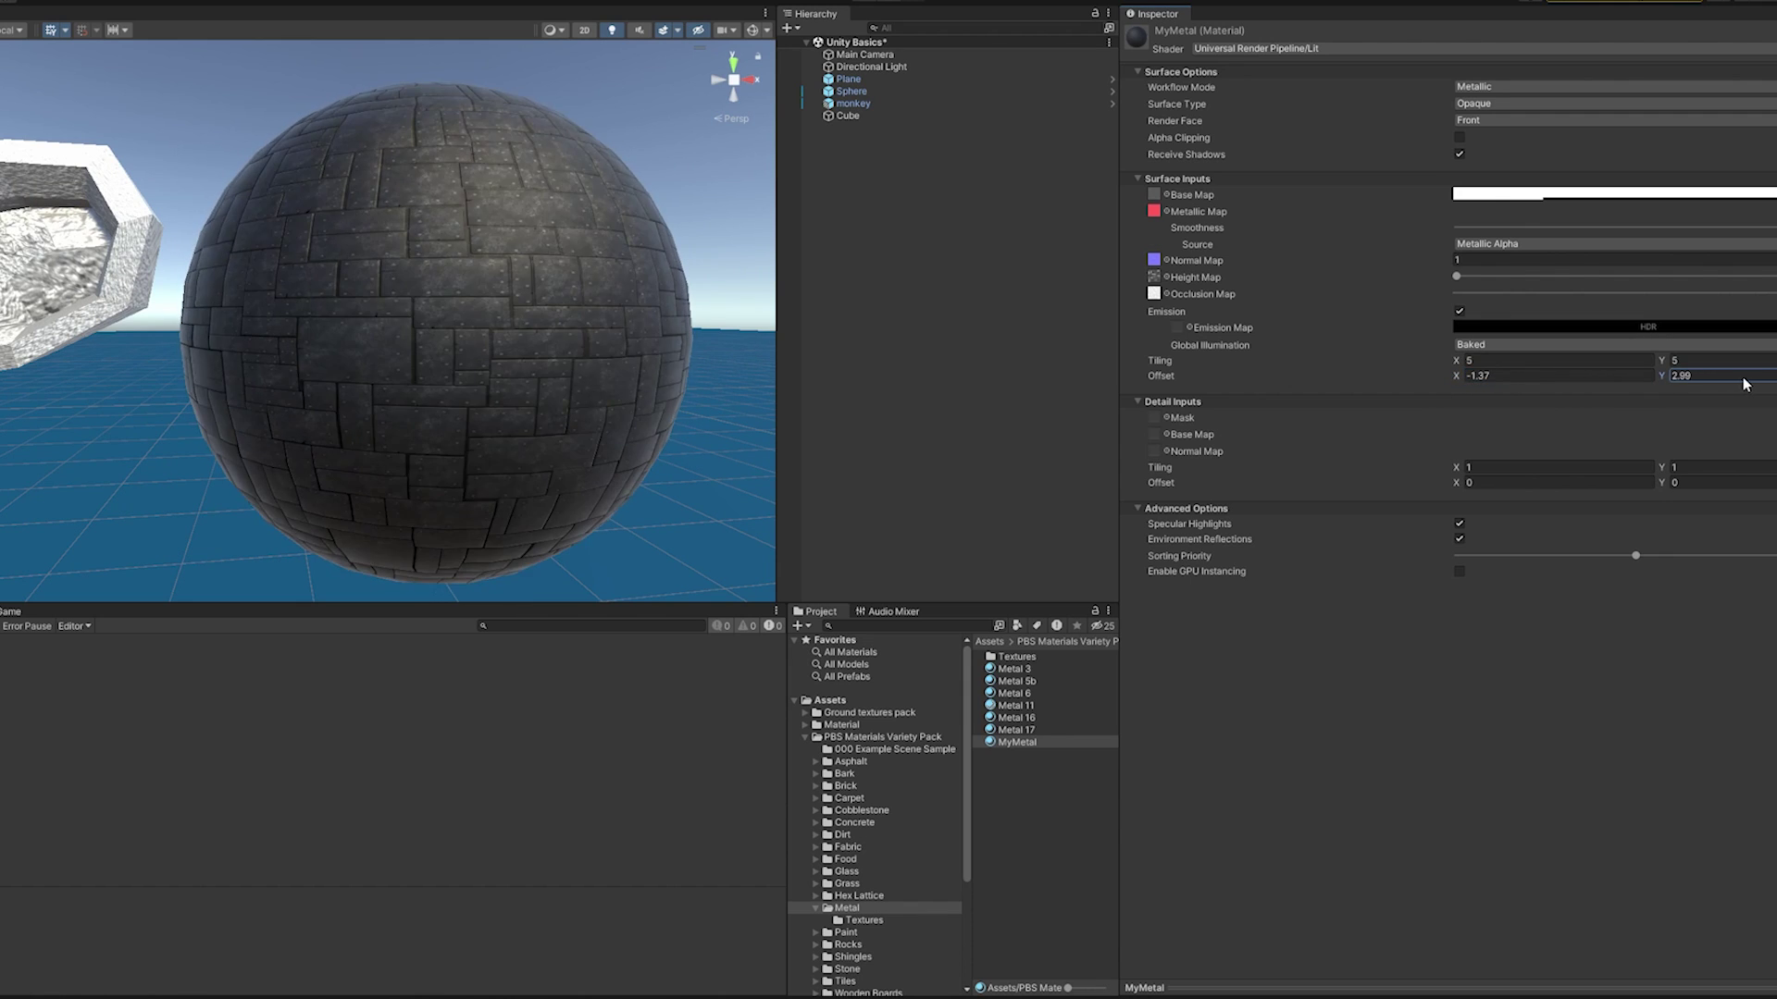
pyautogui.moveTo(1742, 384); pyautogui.dragTo(1656, 374)
pyautogui.hotkey('ctrl', 'z')
pyautogui.hotkey('ctrl', 'z')
# - Set MyMetal's surface Tiling to 2 on X and Y and compare the result on the cube and sphere
pyautogui.click(1496, 348)
pyautogui.click(1400, 353)
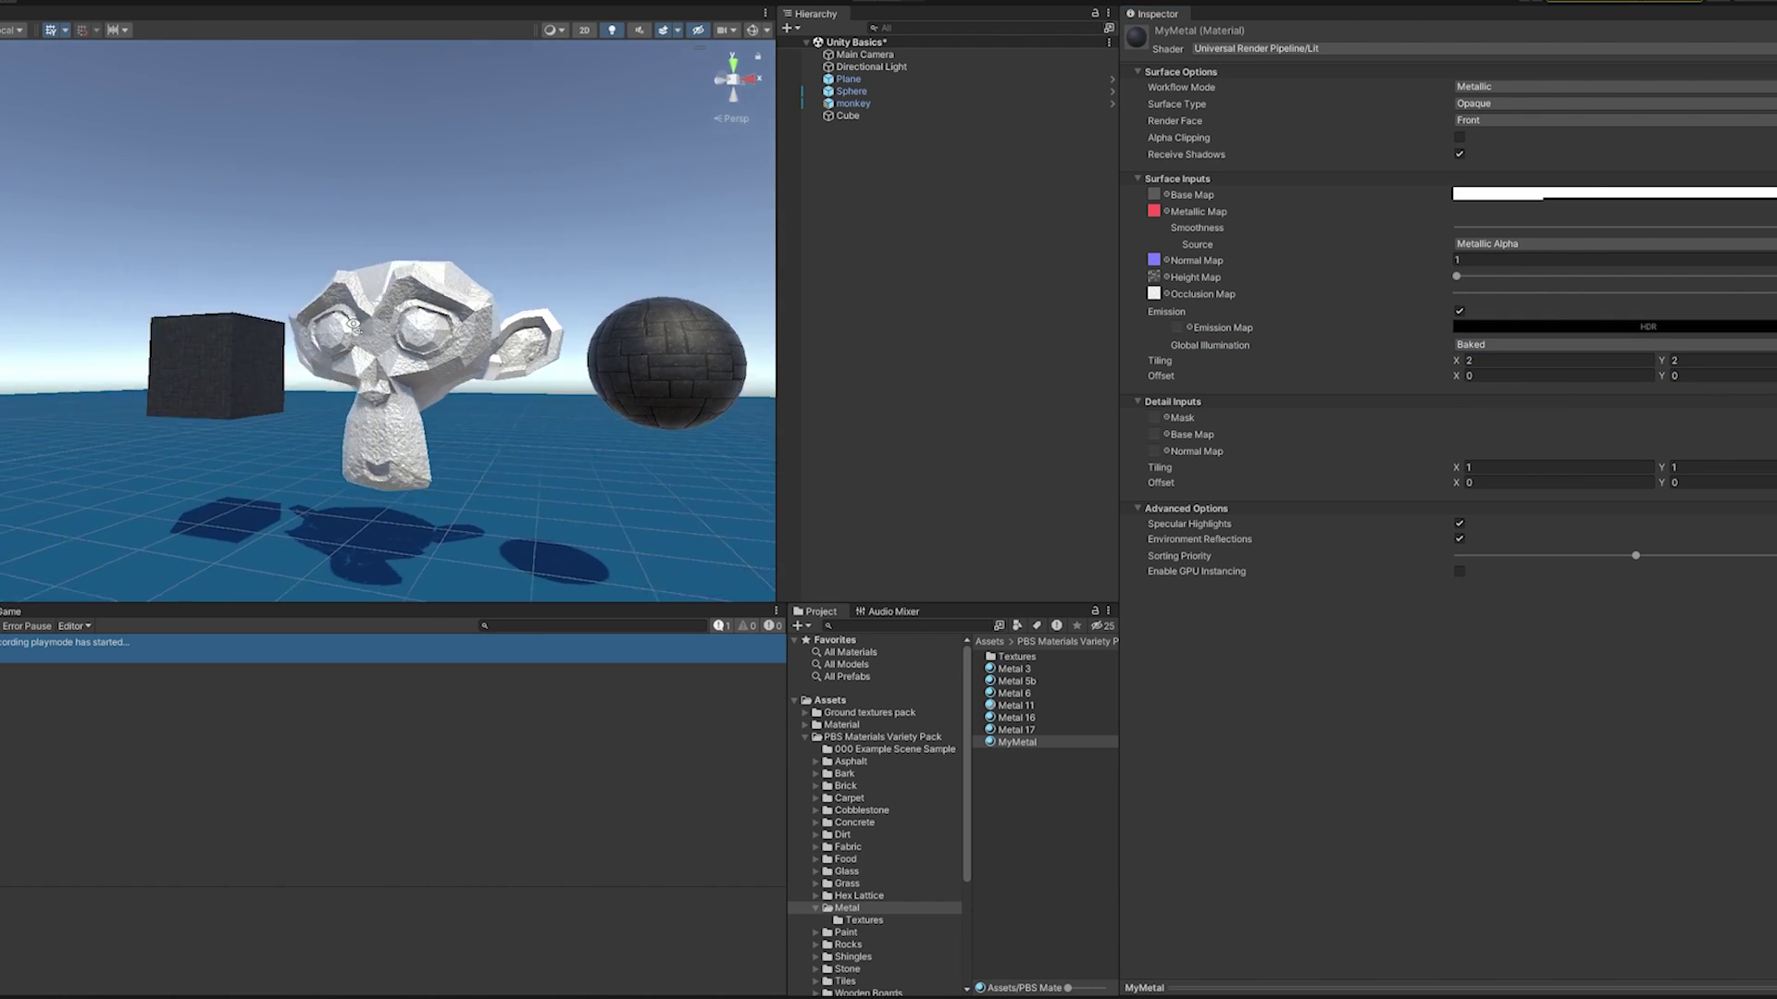
pyautogui.press('w')
pyautogui.moveTo(362, 320); pyautogui.dragTo(453, 424, button='right')
pyautogui.press('s')
pyautogui.press('w')
pyautogui.press('w')
pyautogui.press('s')
pyautogui.press('w')
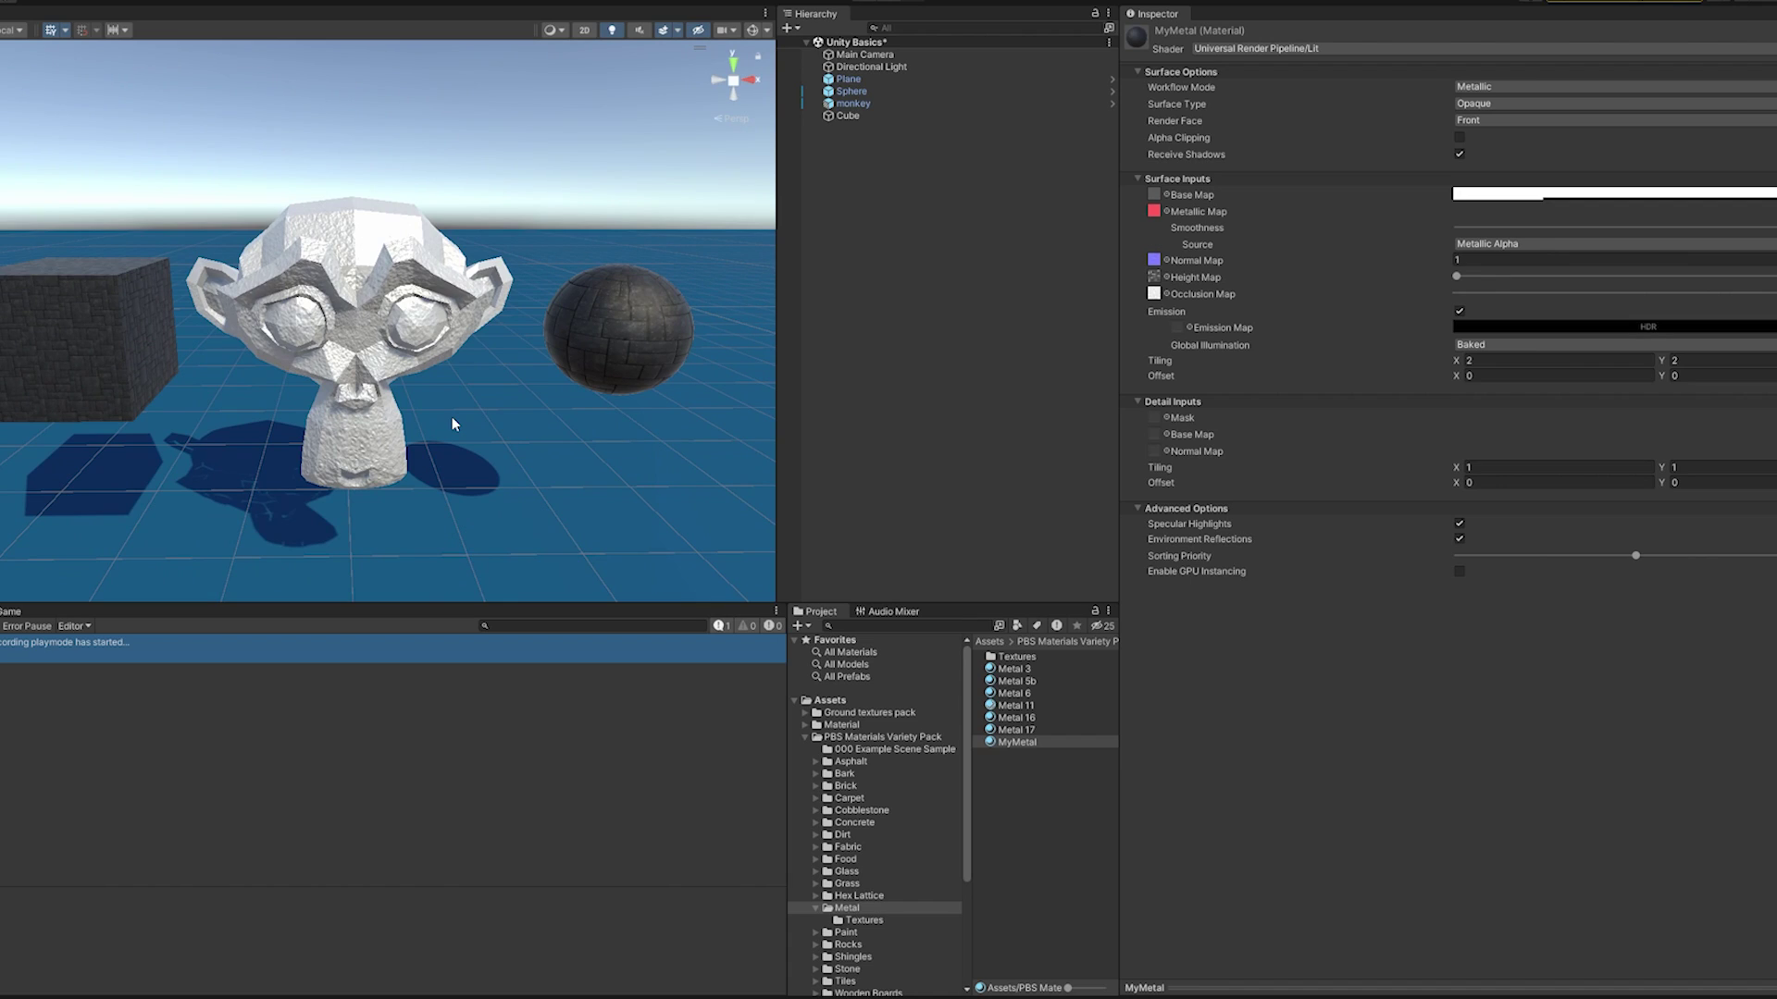